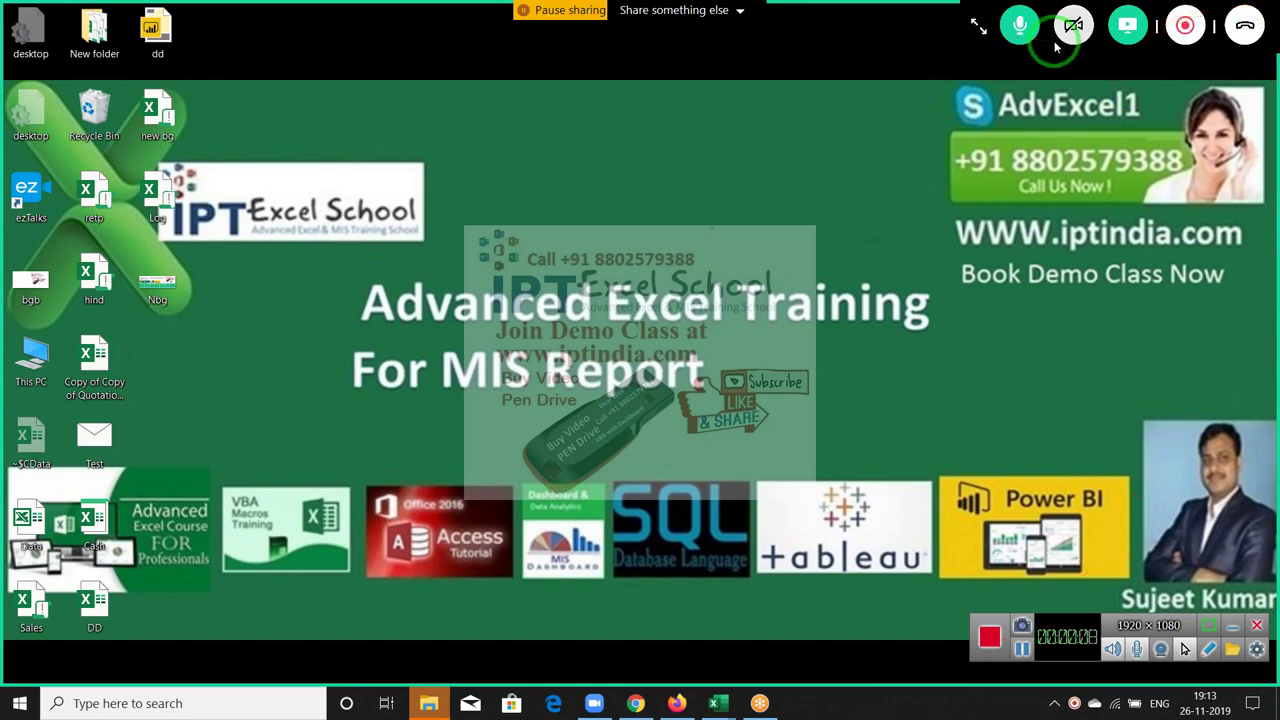
Refresh the desktop and switch to the blank Book1 workbook from the taskbar
right_click(697, 239)
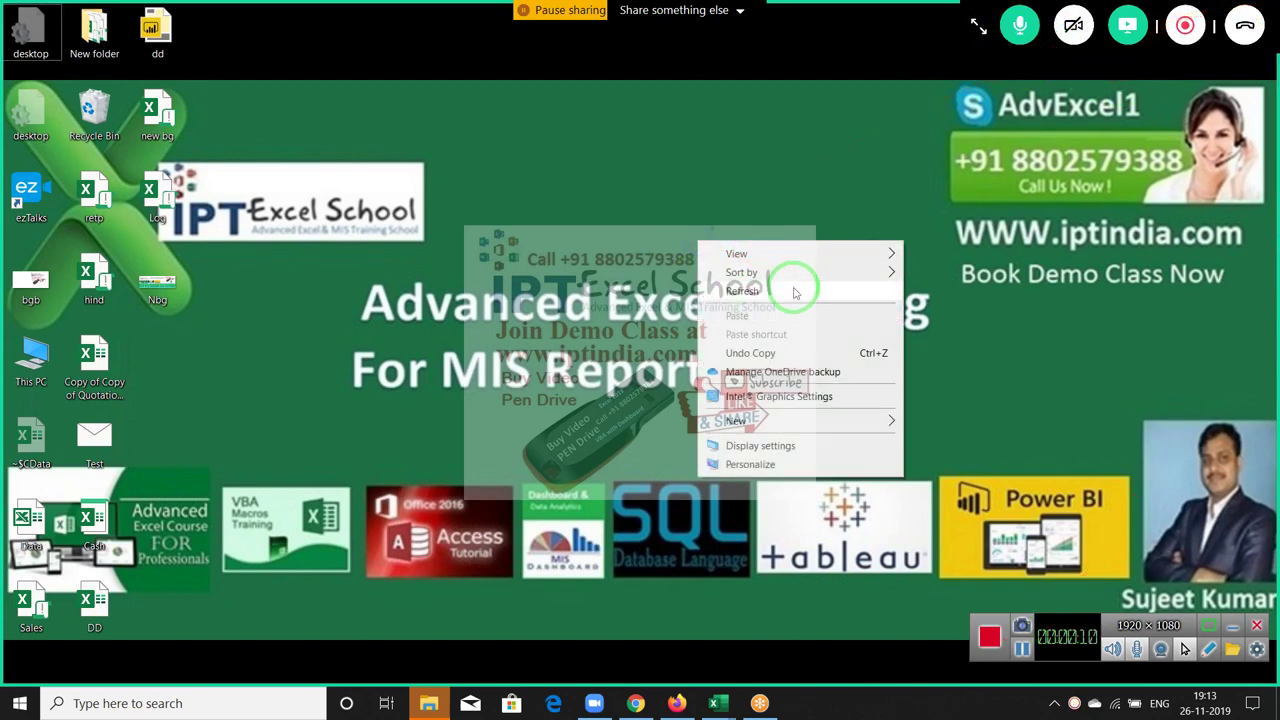
click(781, 276)
mouse_move(718, 703)
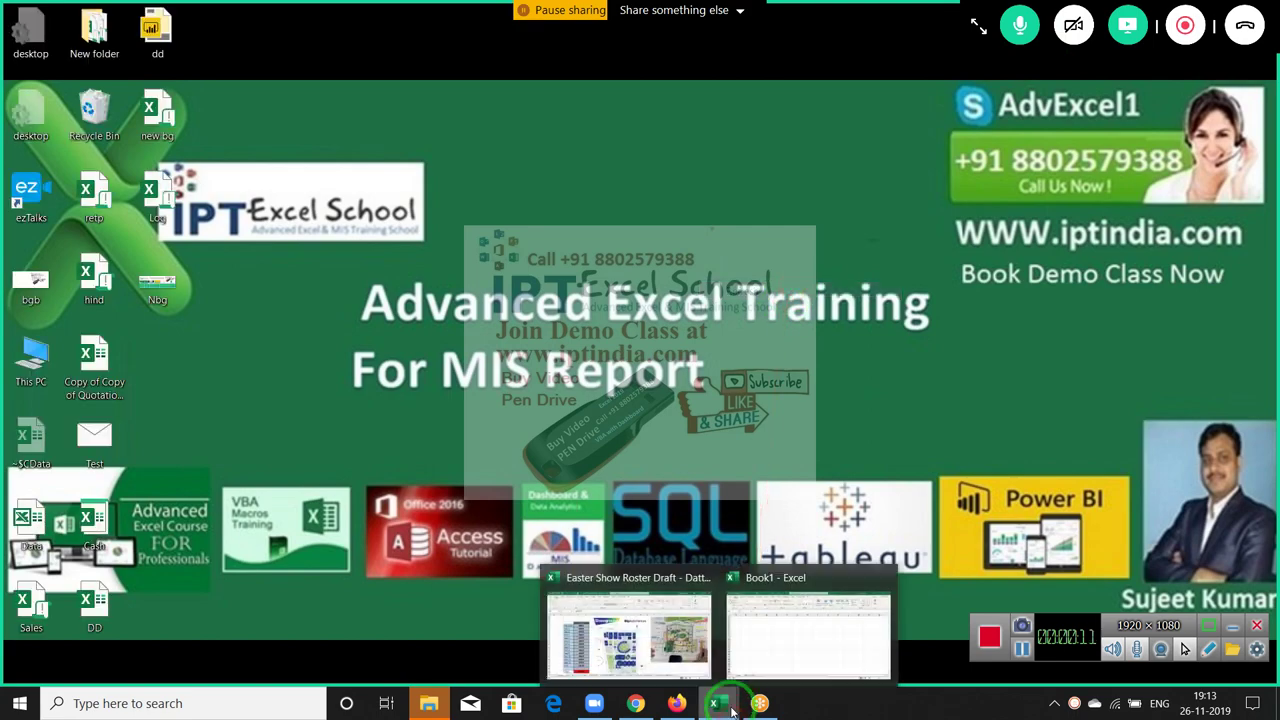
click(776, 652)
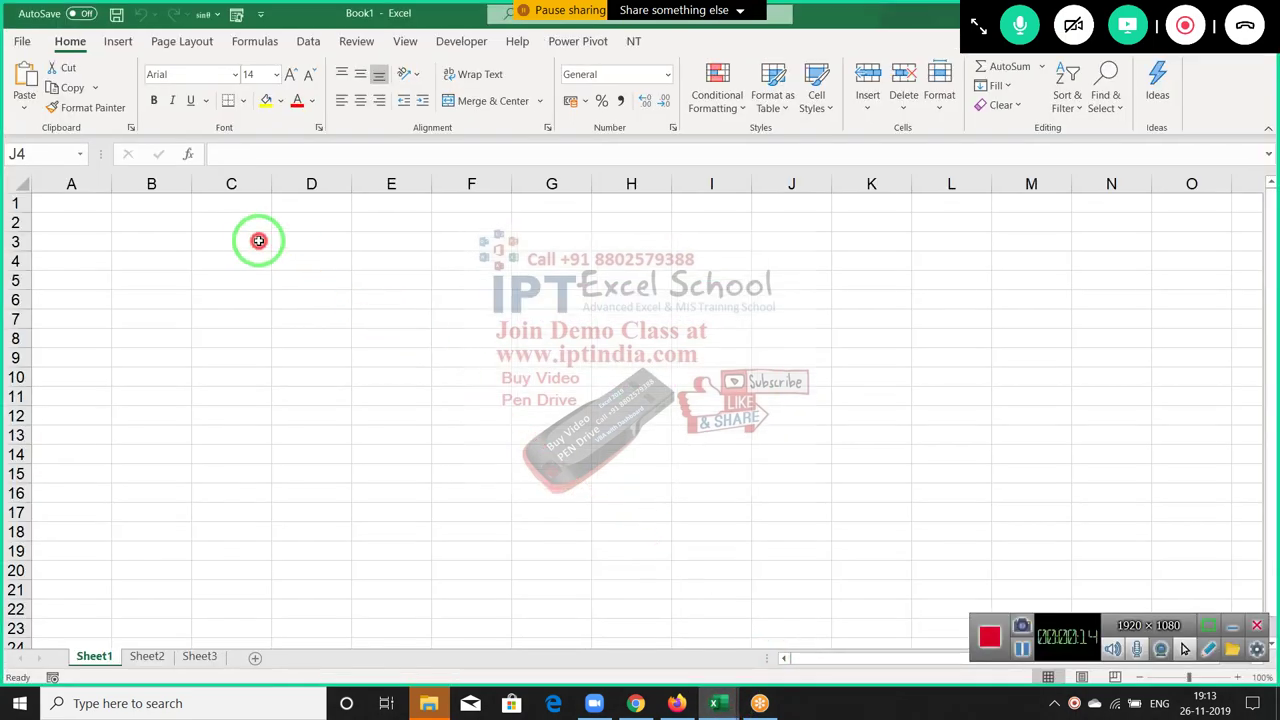
Type the chq heading in A1 and 165 in A2
click(258, 241)
key(Up)
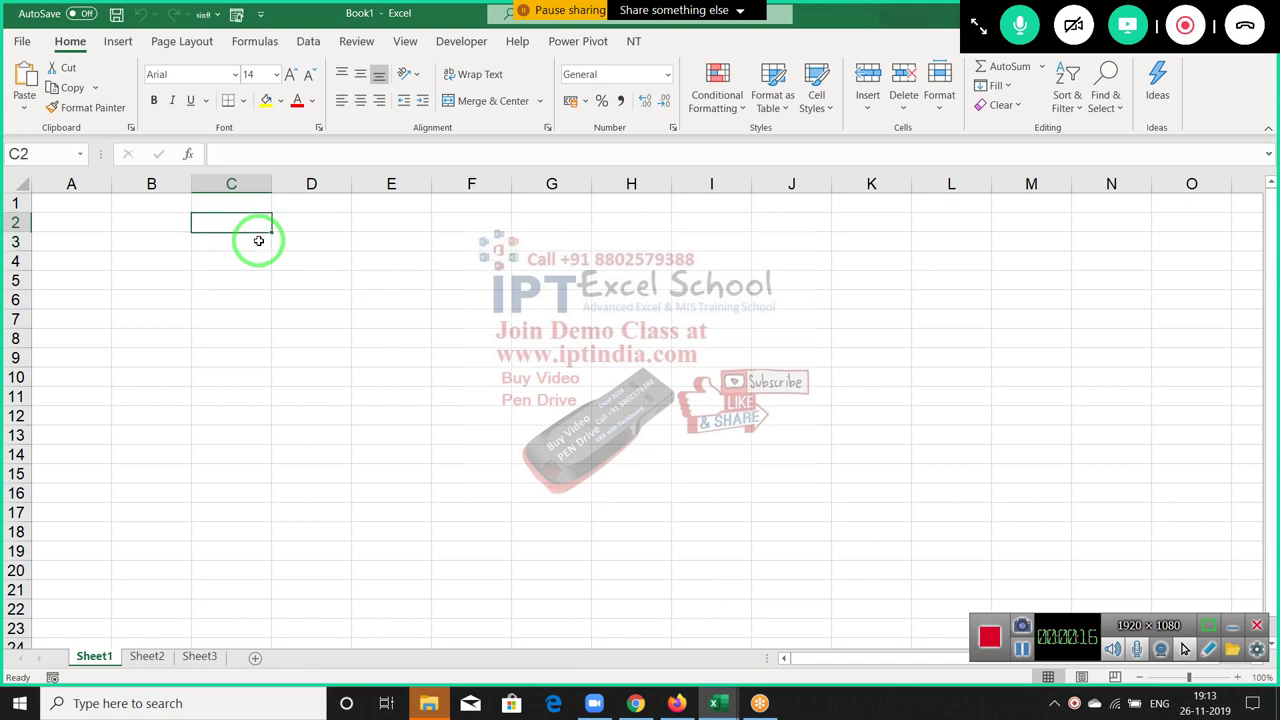
key(Up)
key(Left)
key(Left)
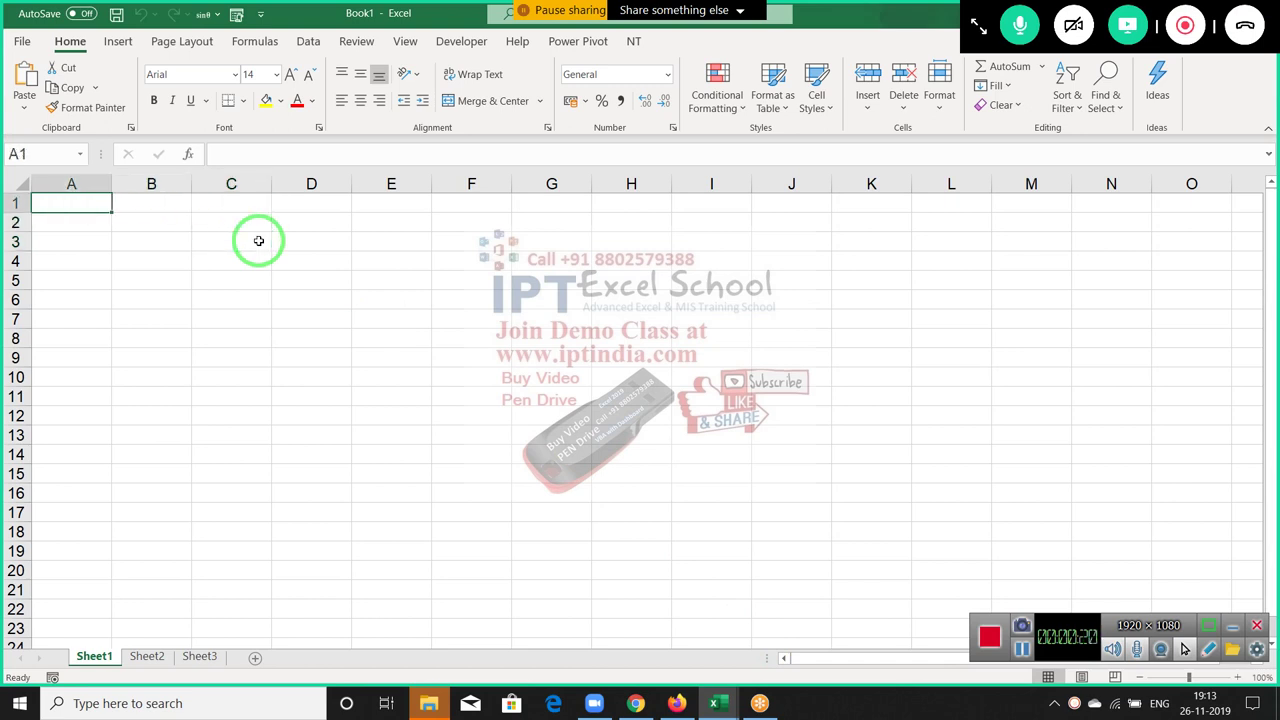
text(chq)
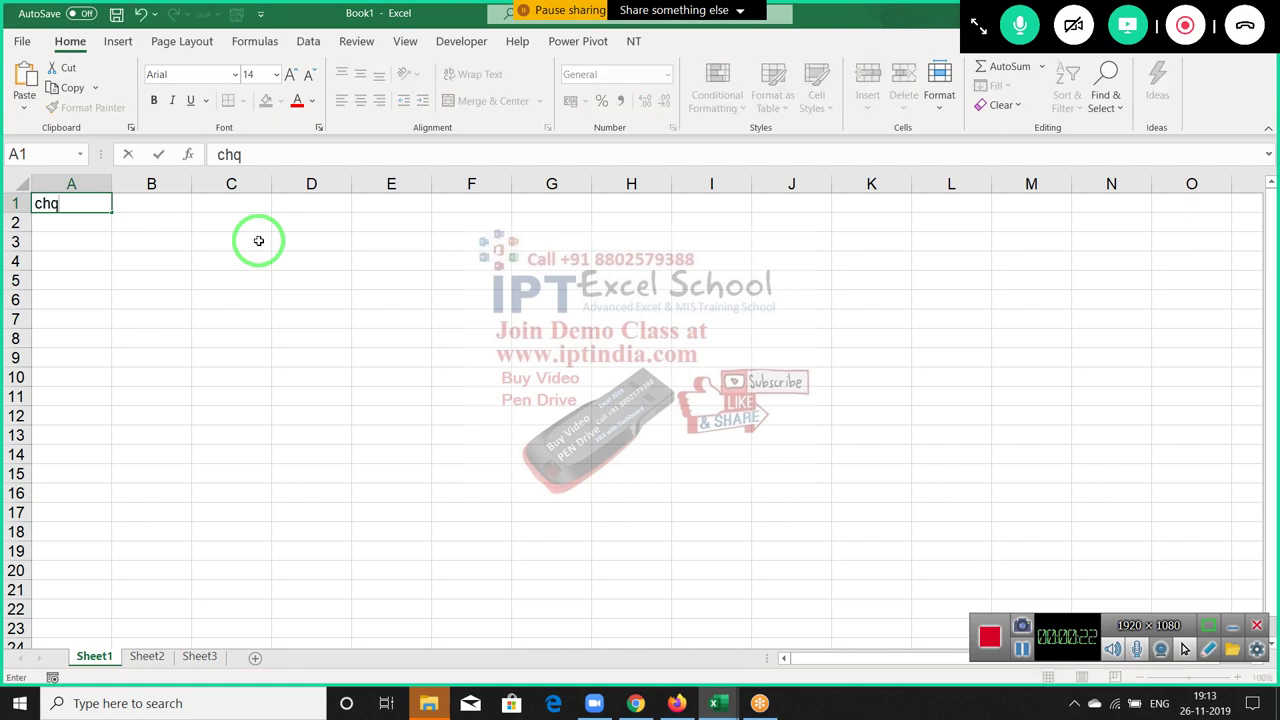
key(Return)
text(00165)
key(Return)
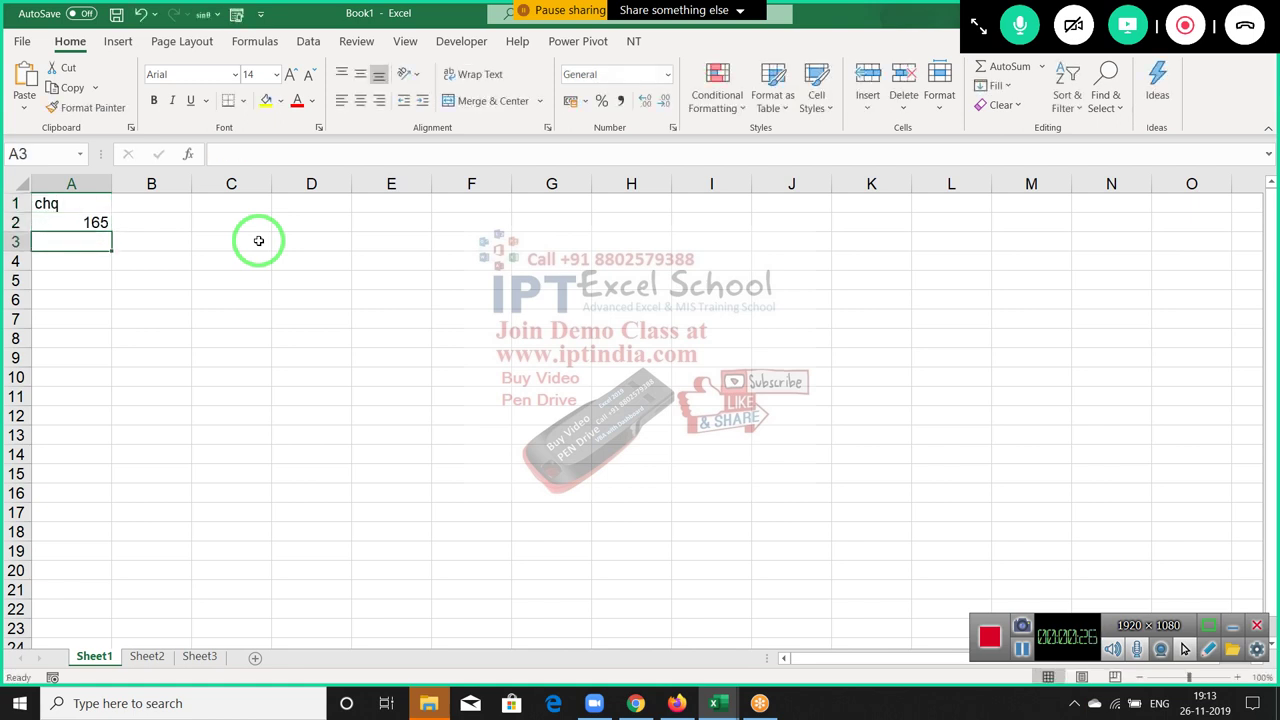
Test entering '001245 as text in A3, then clear it
text('001245)
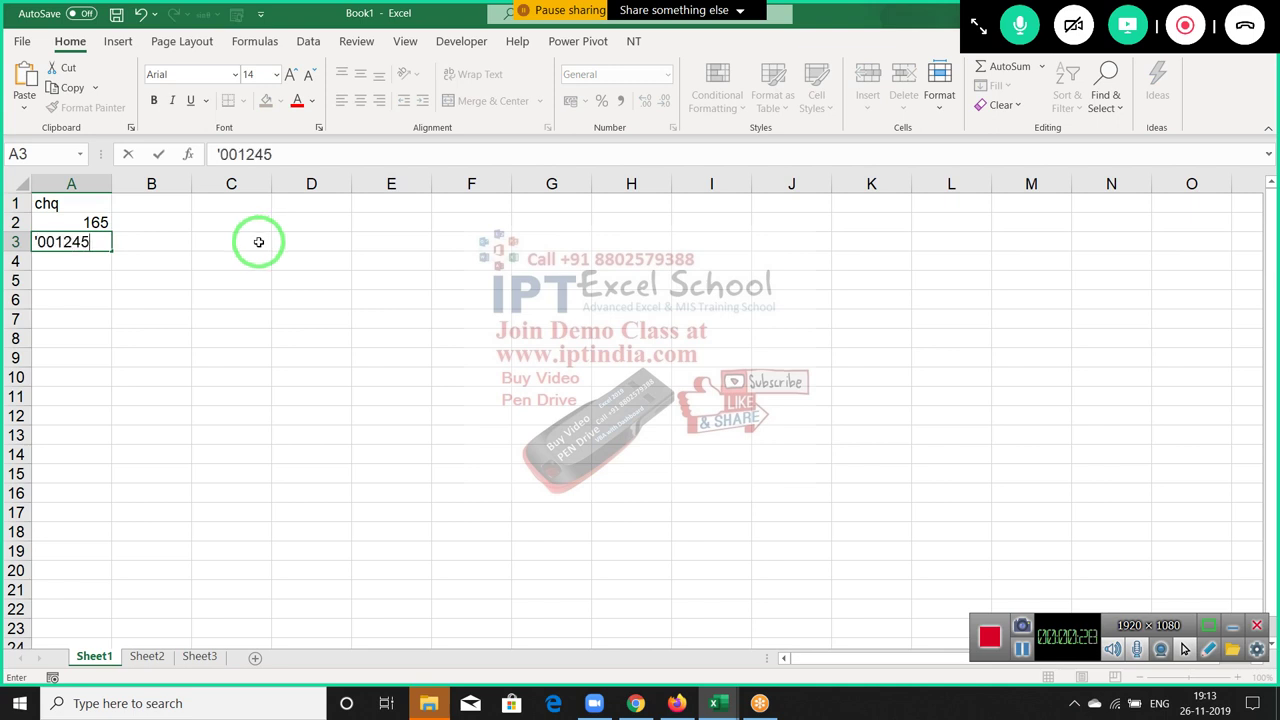
key(Return)
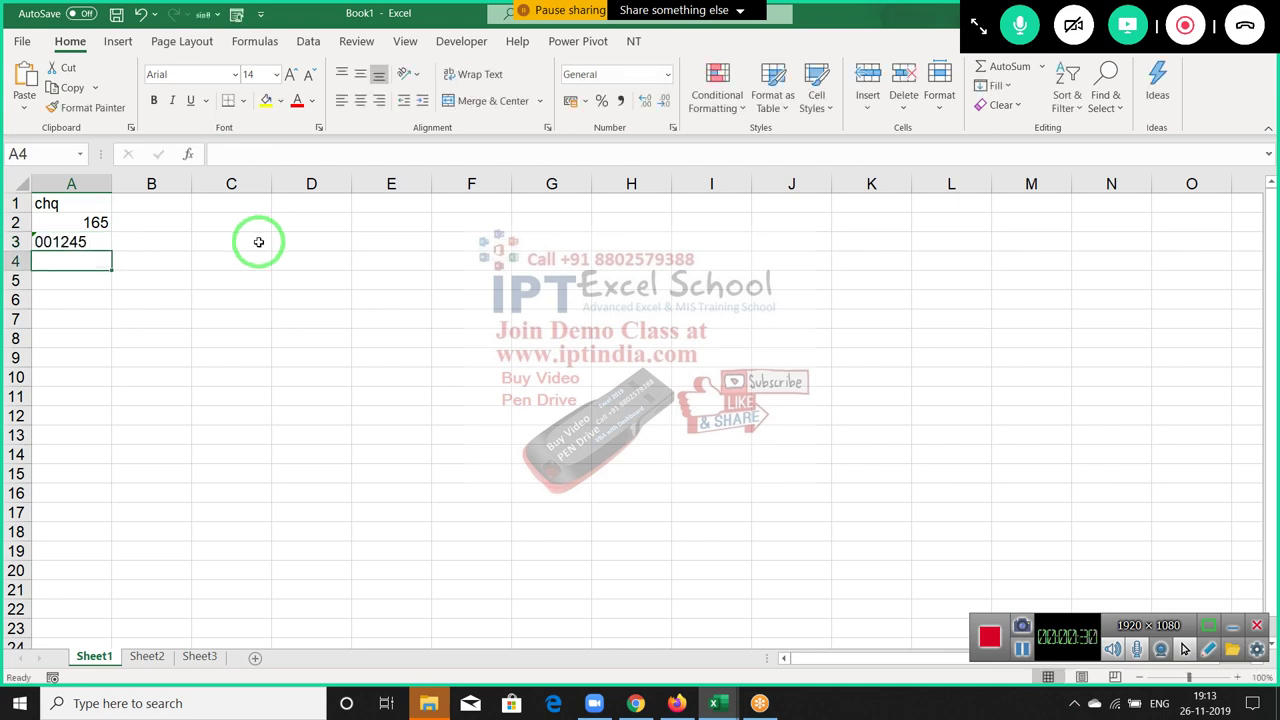
key(Up)
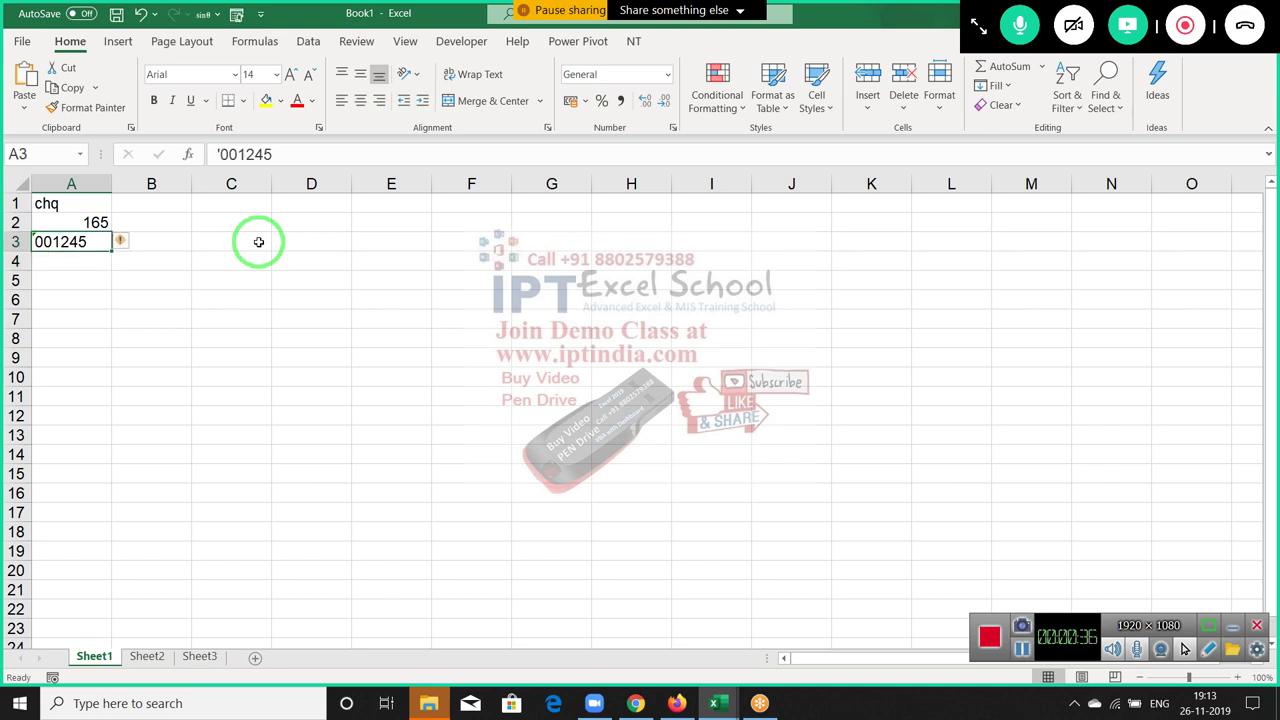
key(Delete)
Enter 85, 365, 263 and 65 in A3:A6 and select A2:A6
text(85)
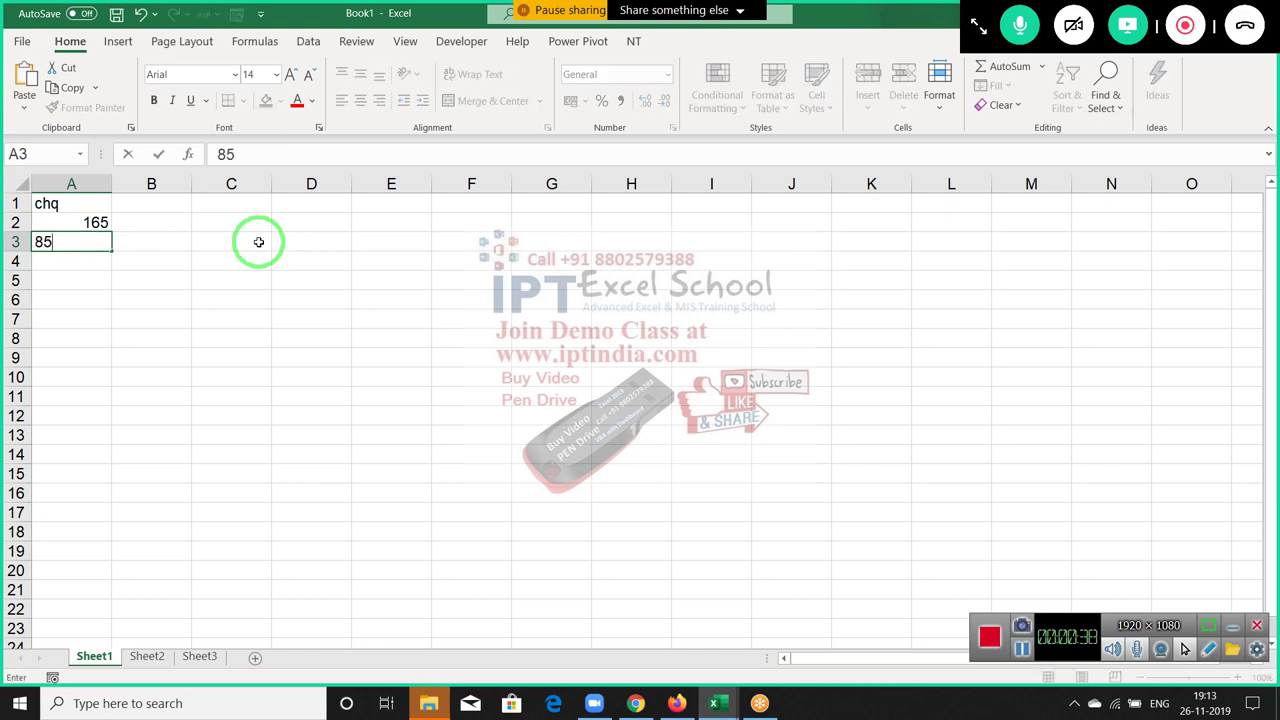
key(Return)
text(365)
key(Return)
text(26)
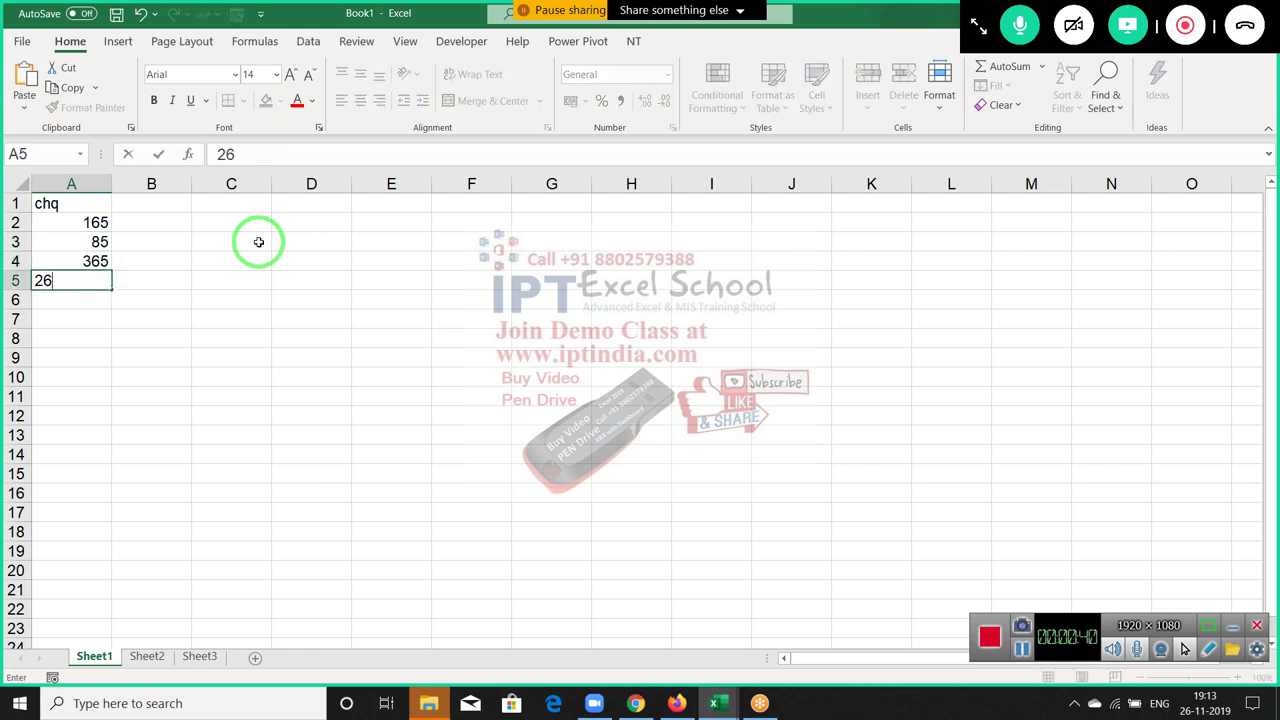
text(3)
key(Return)
text(65)
key(Return)
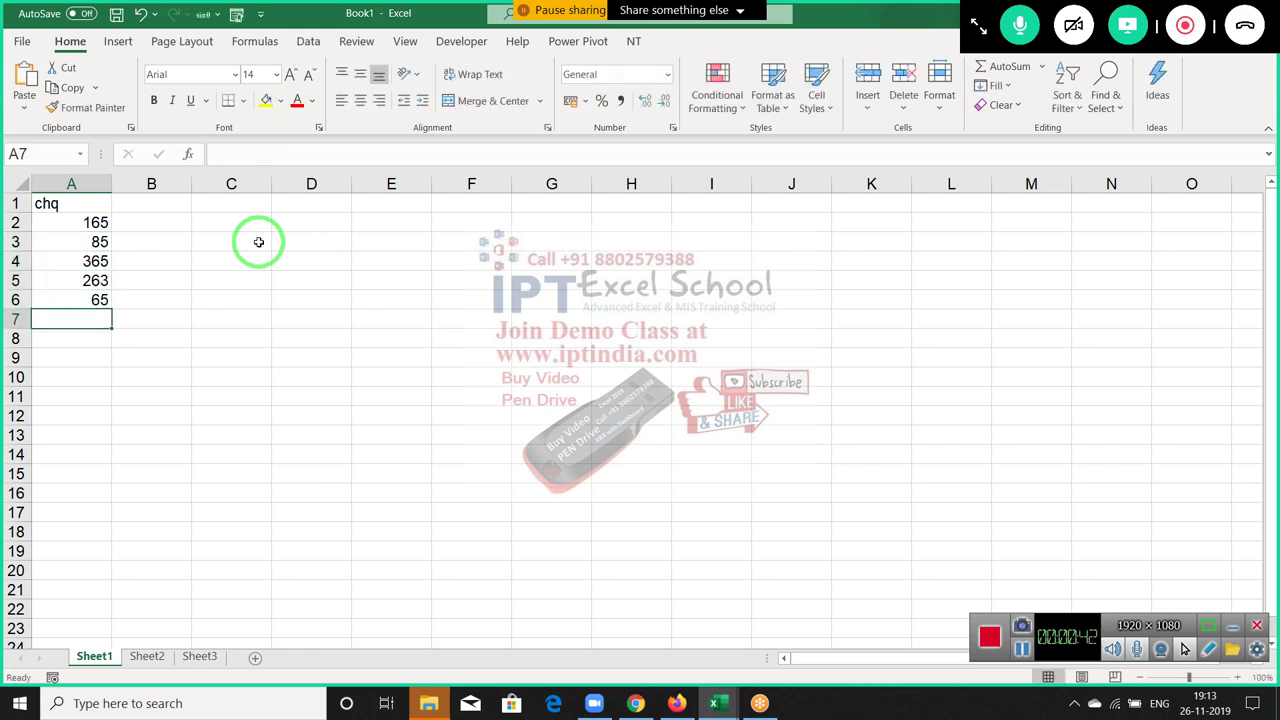
key(Up)
key(Up)
key(Up)
key(Up)
key(Up)
key(ctrl+shift+Down)
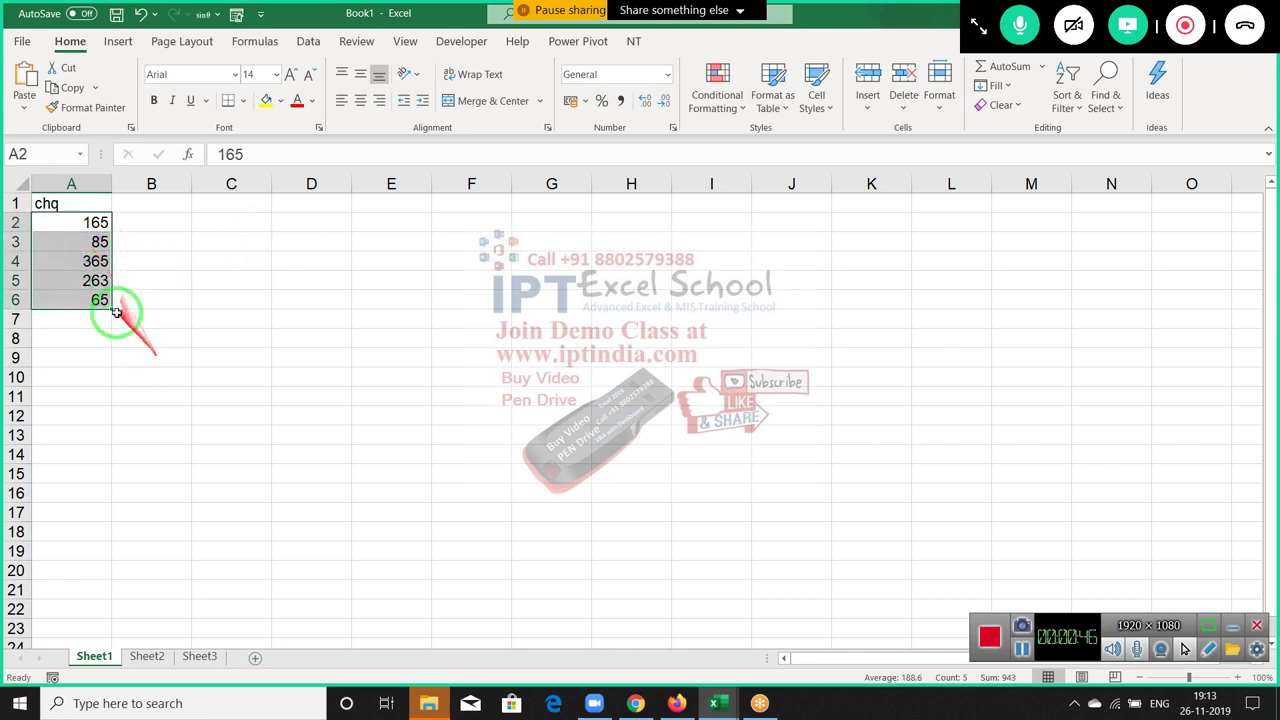
Apply the custom number format 000000 to A2:A6 via Format Cells
right_click(105, 262)
key(Escape)
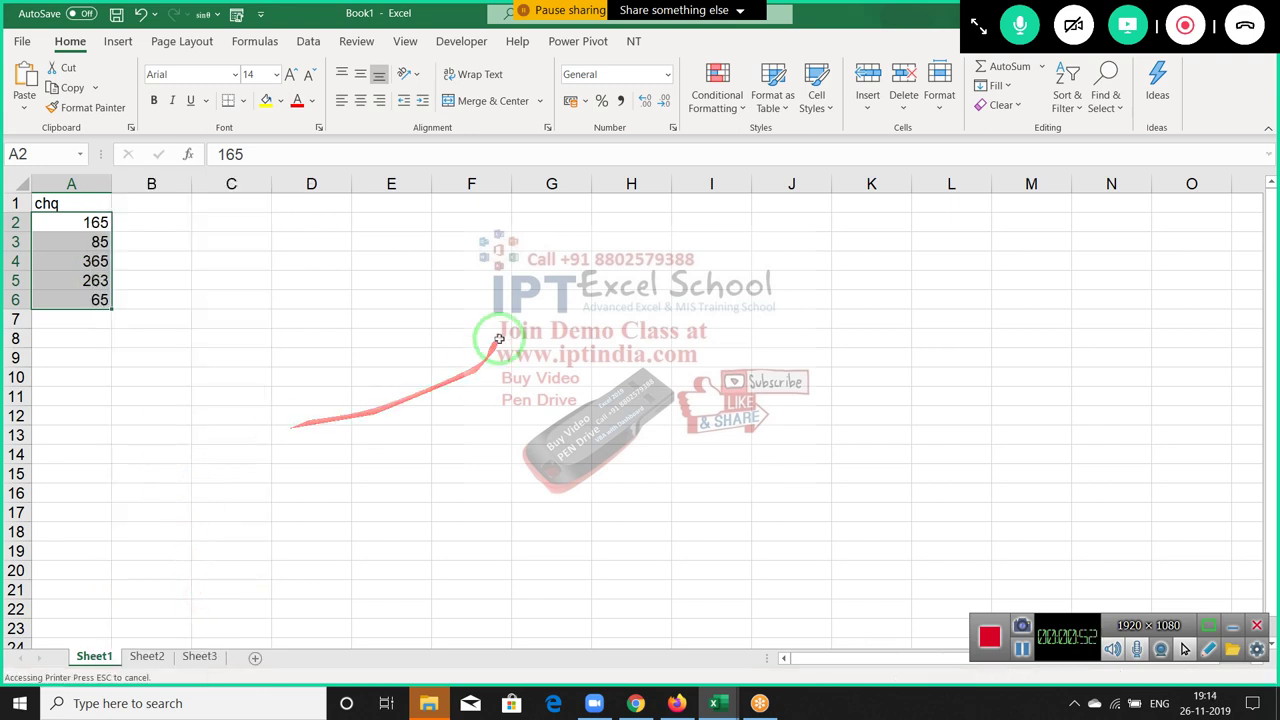
key(ctrl+1)
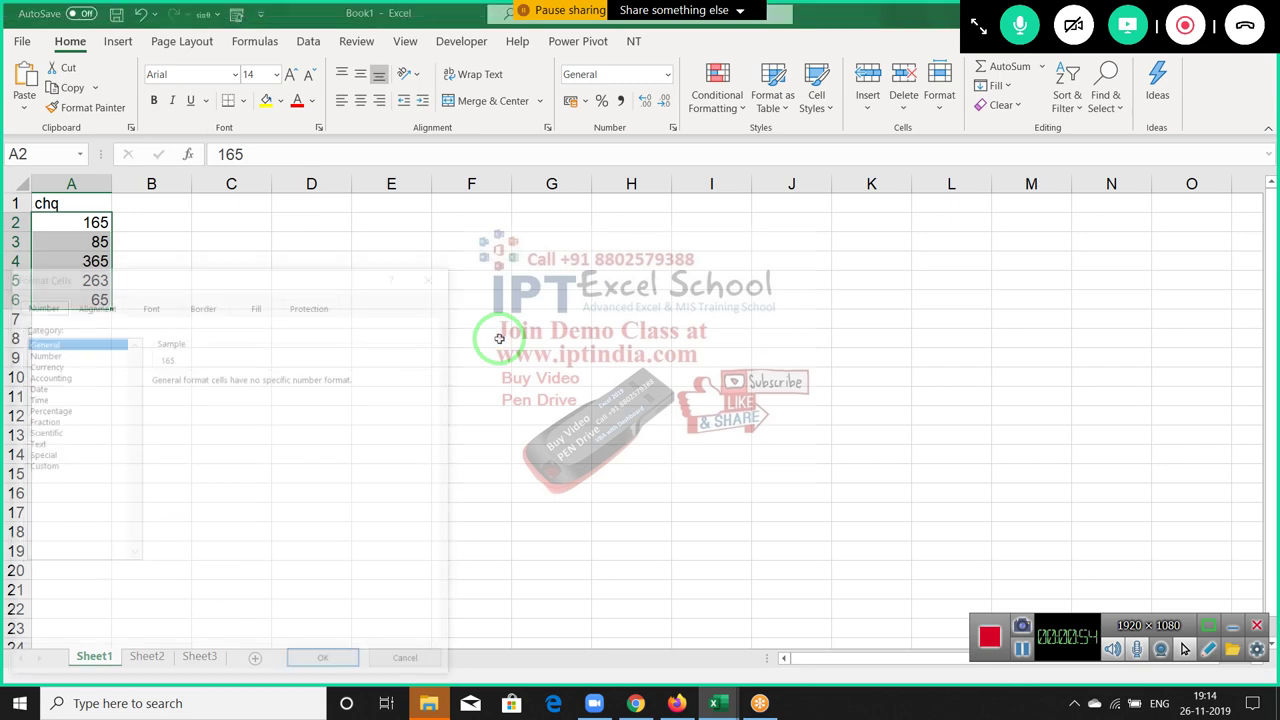
click(60, 470)
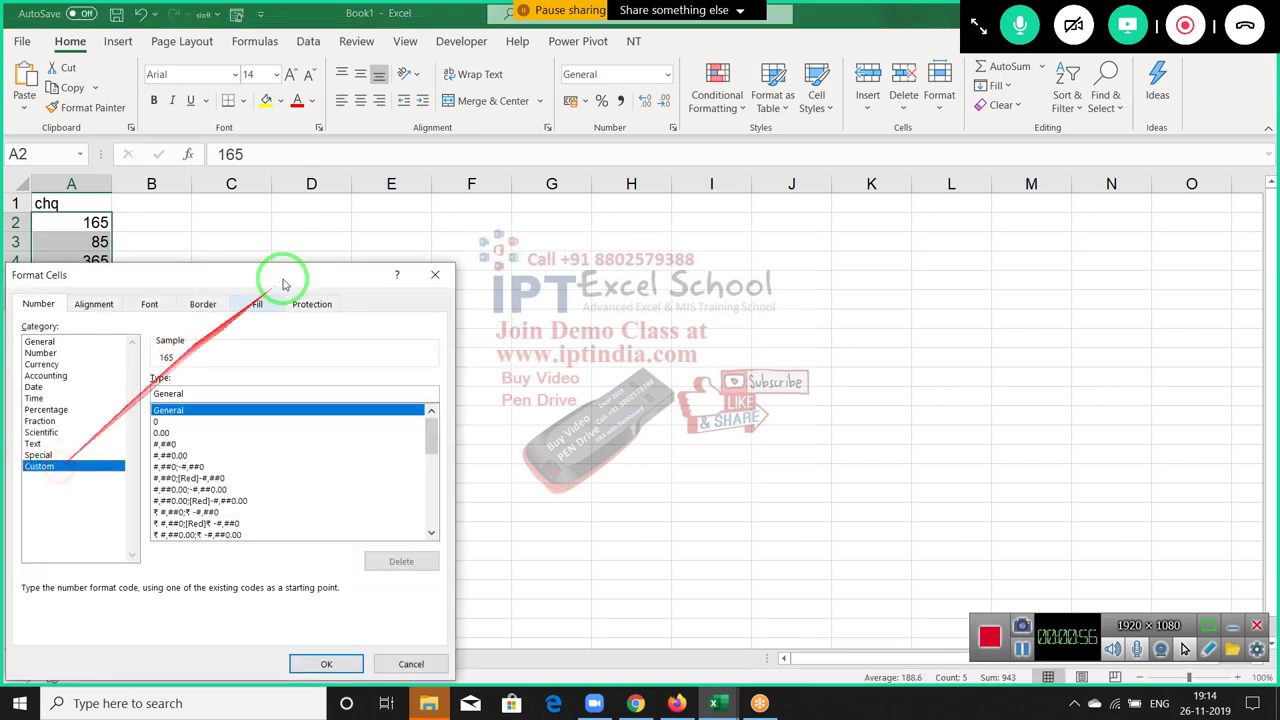
drag(280, 277, 608, 211)
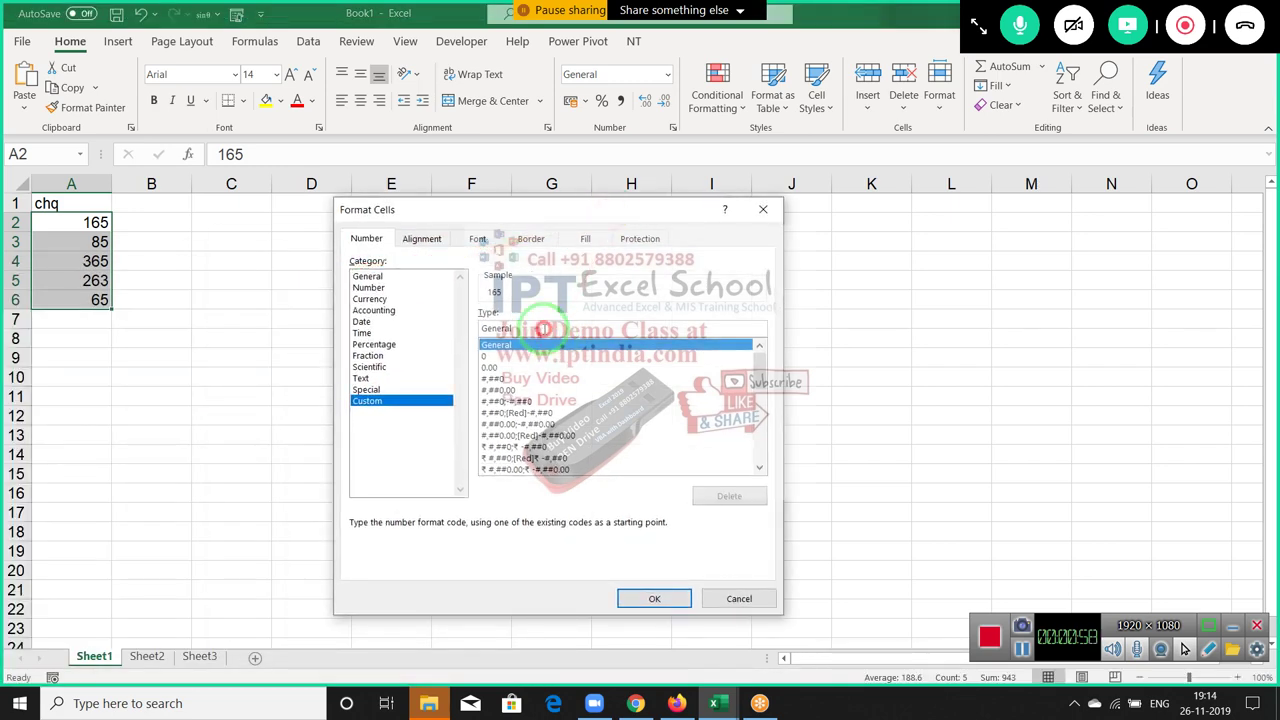
double_click(543, 328)
text(00)
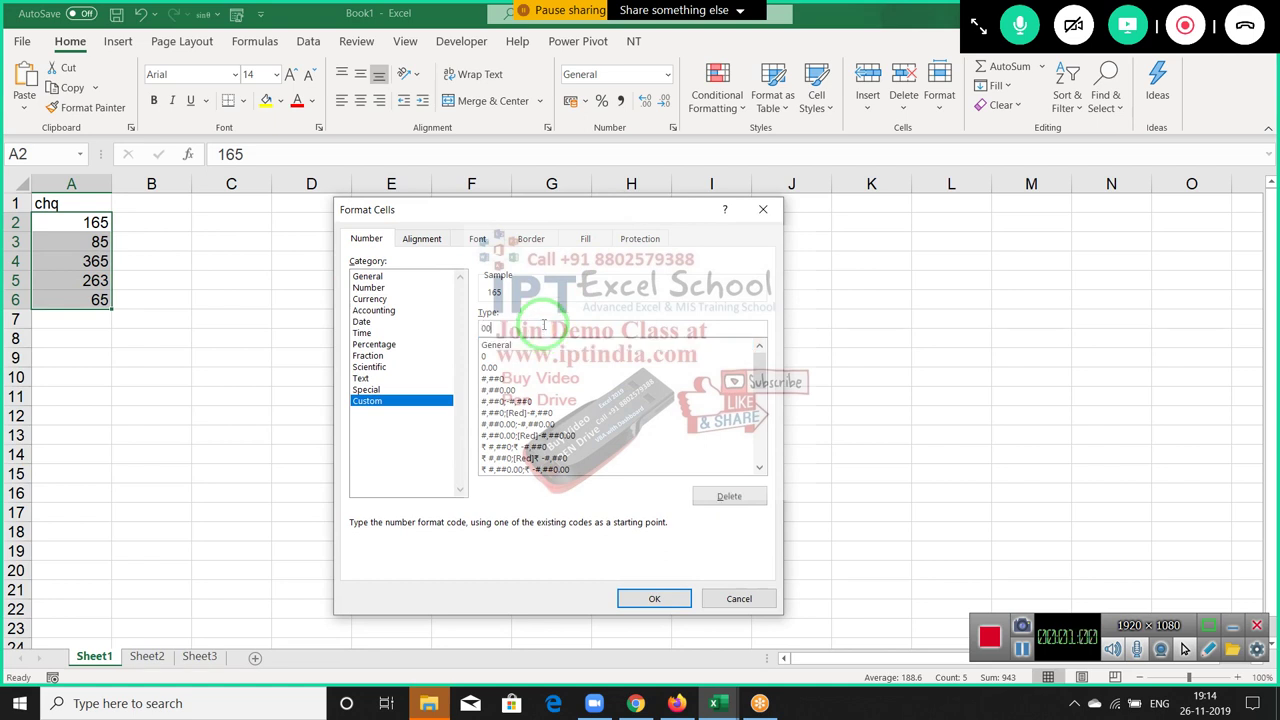
text(0000)
key(Return)
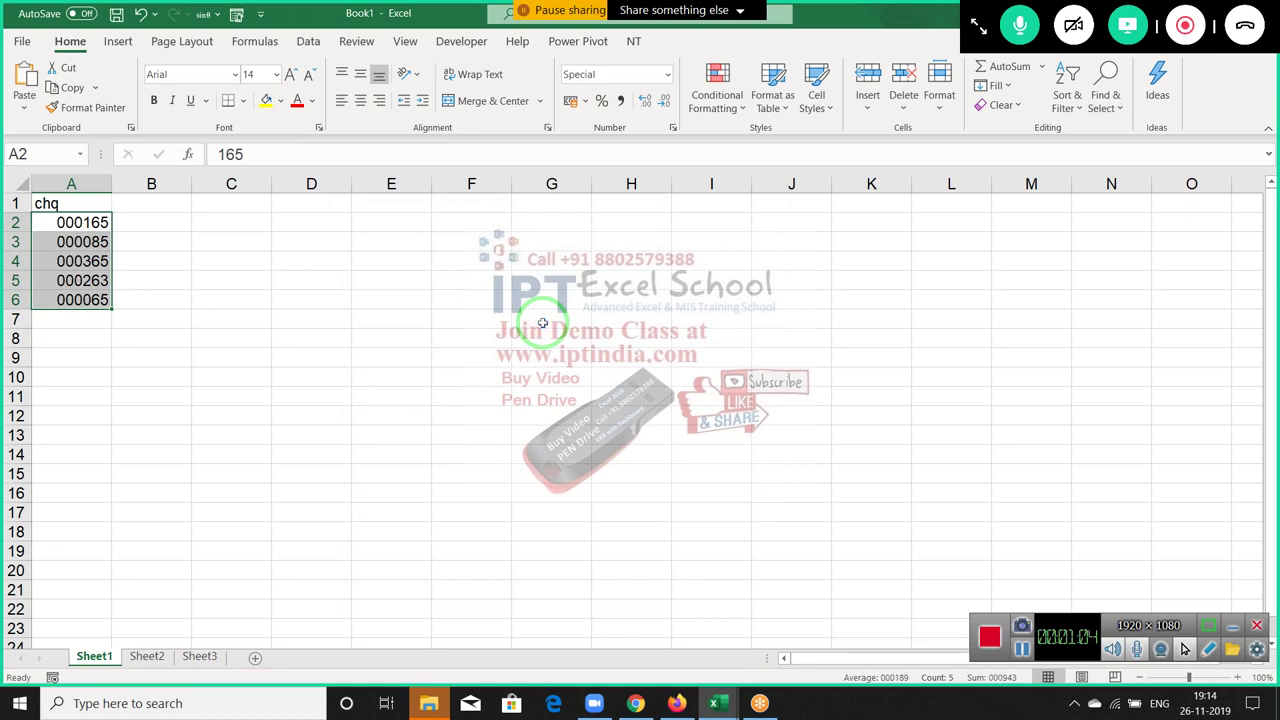
Inspect the unchanged stored values in A4:A6, then select D2
click(100, 263)
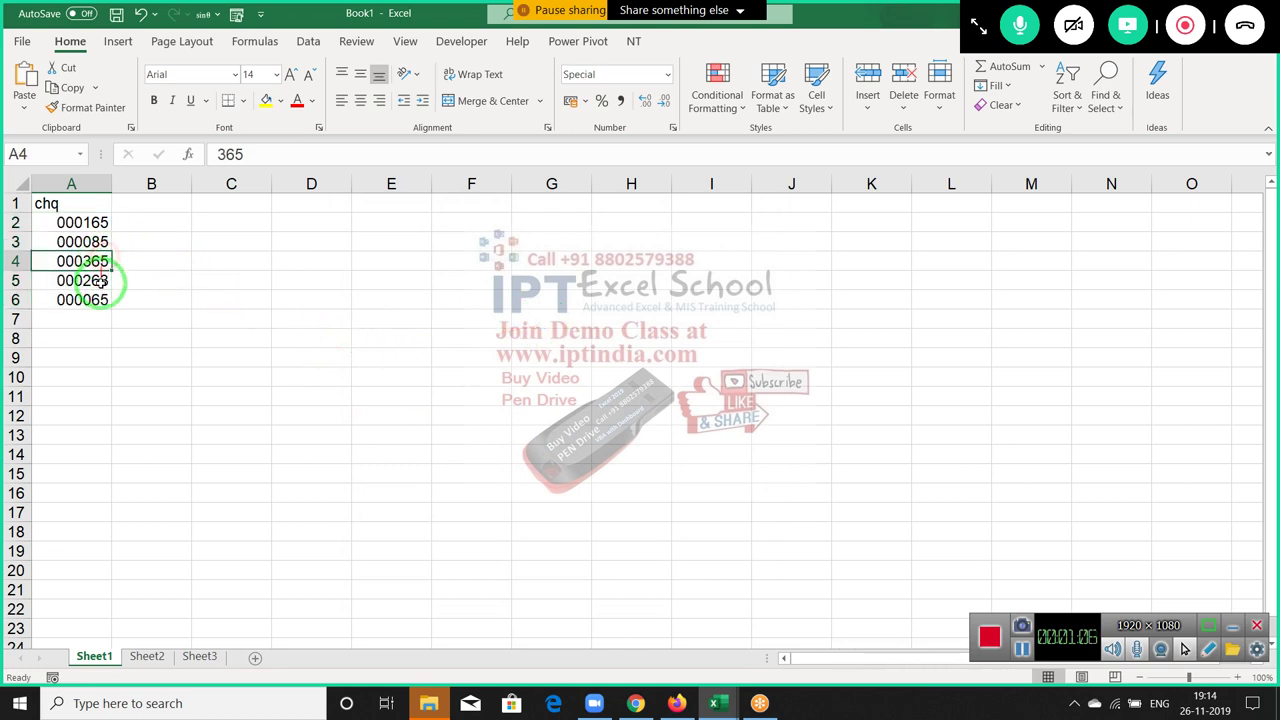
click(104, 280)
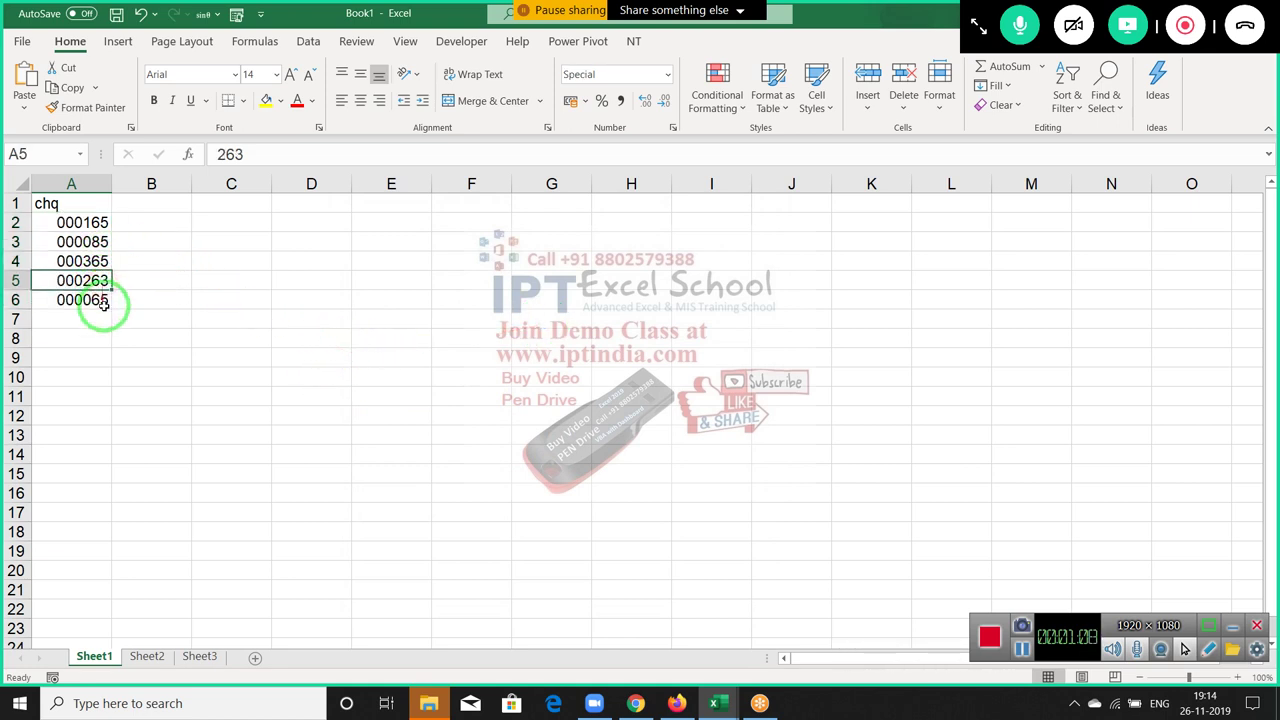
click(106, 299)
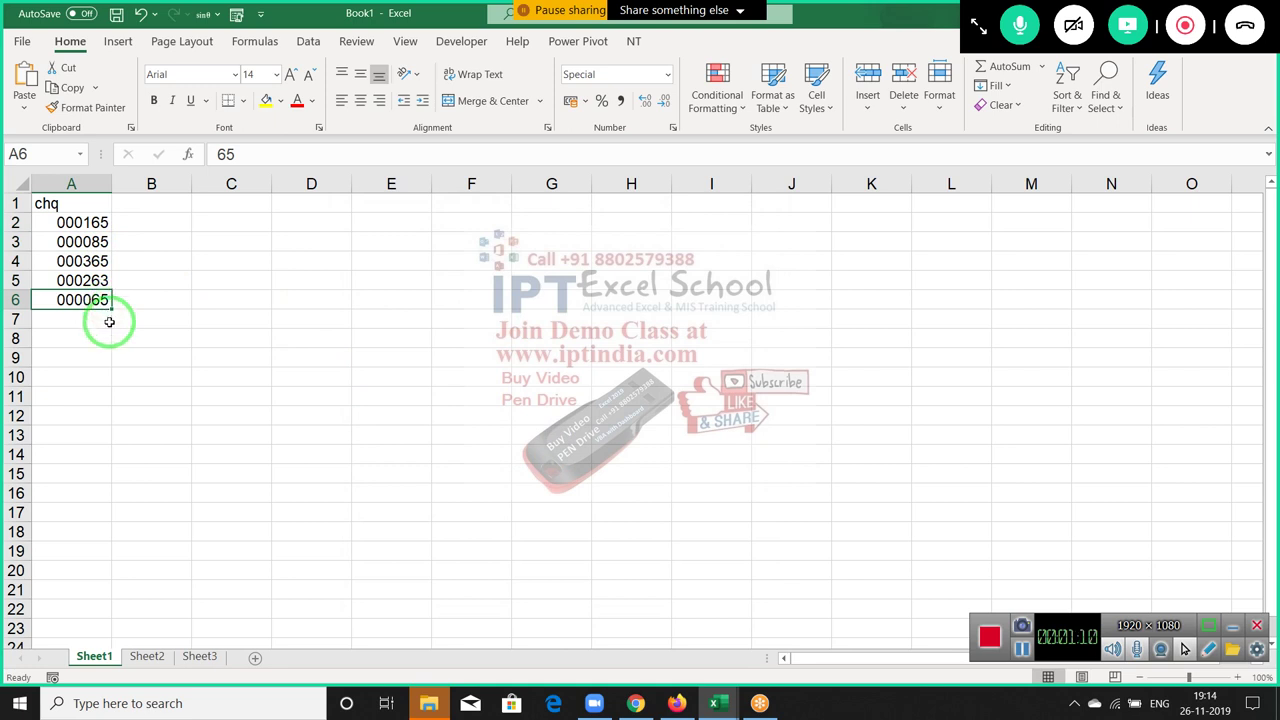
click(293, 226)
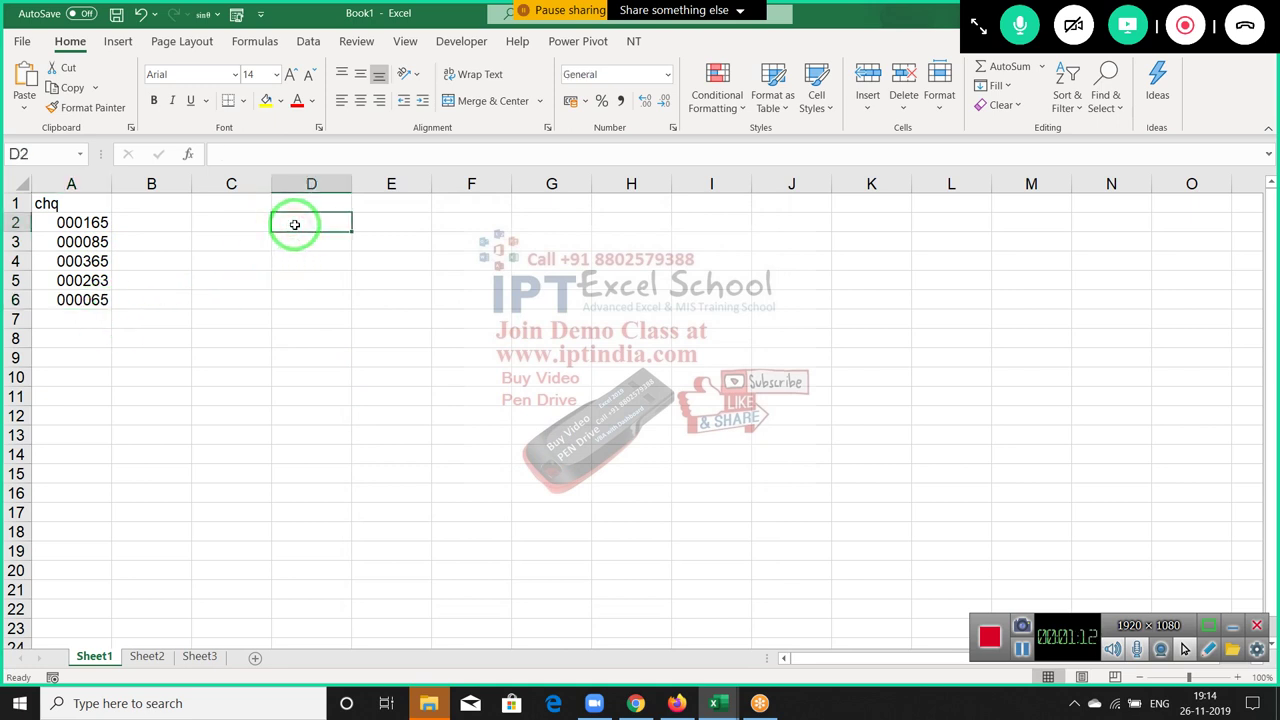
Enter '000165 as text in D2 and ignore the number-stored-as-text warning
text('000)
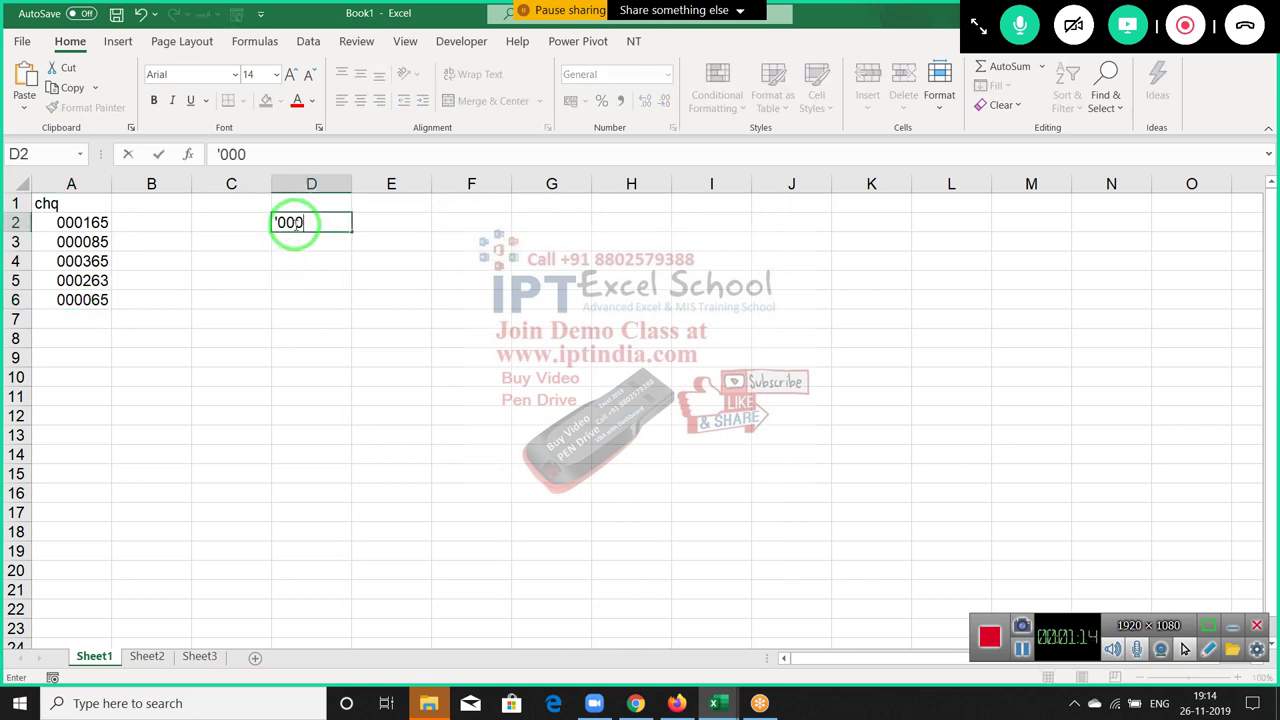
text(165)
key(Return)
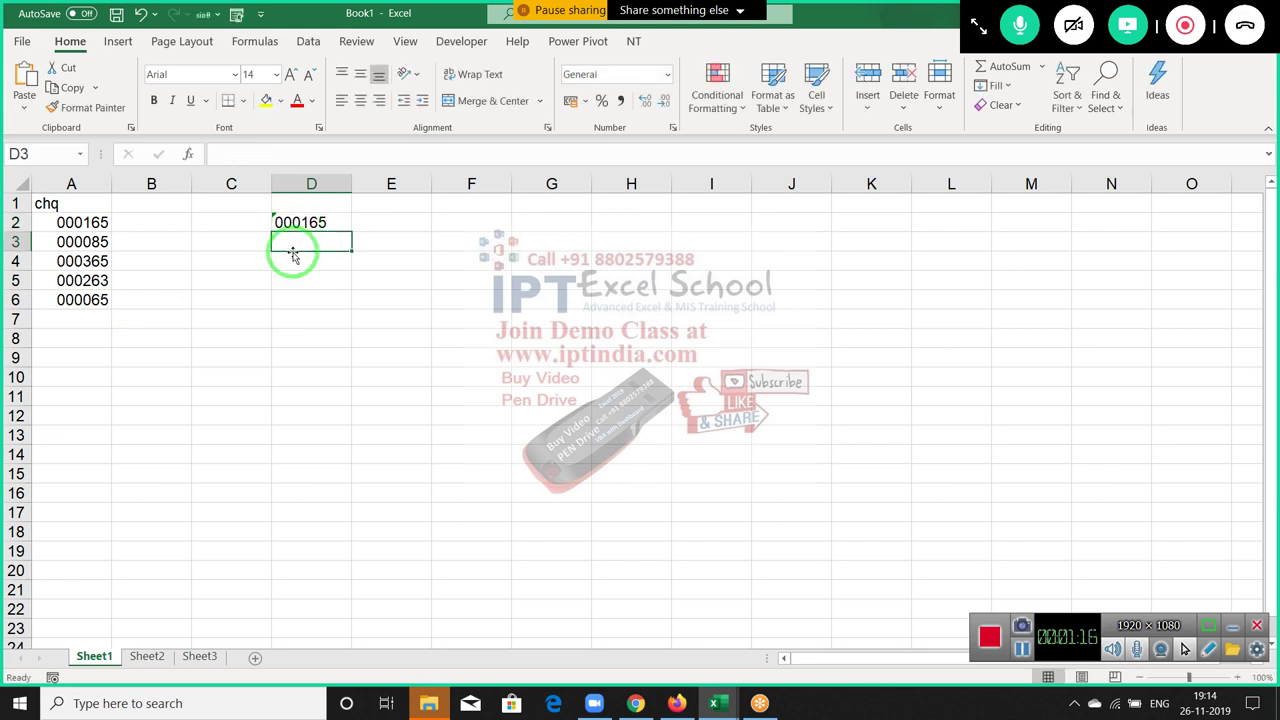
click(285, 221)
click(252, 221)
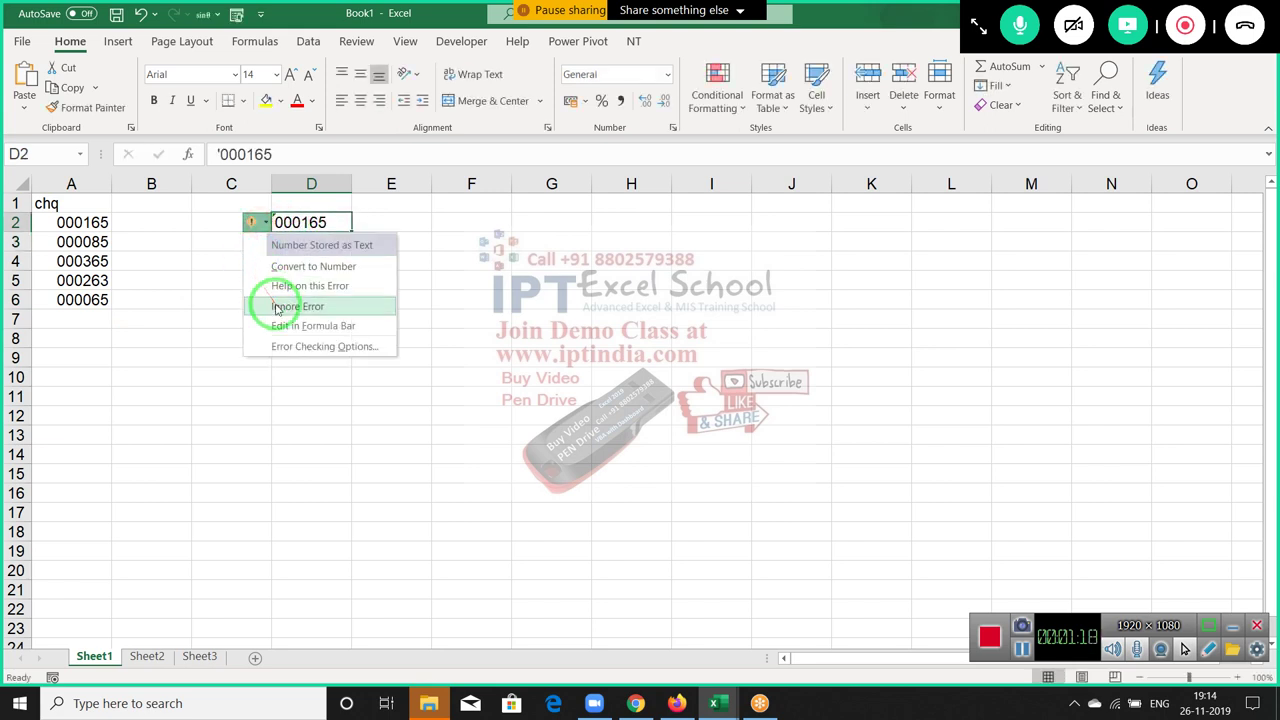
click(246, 302)
click(244, 300)
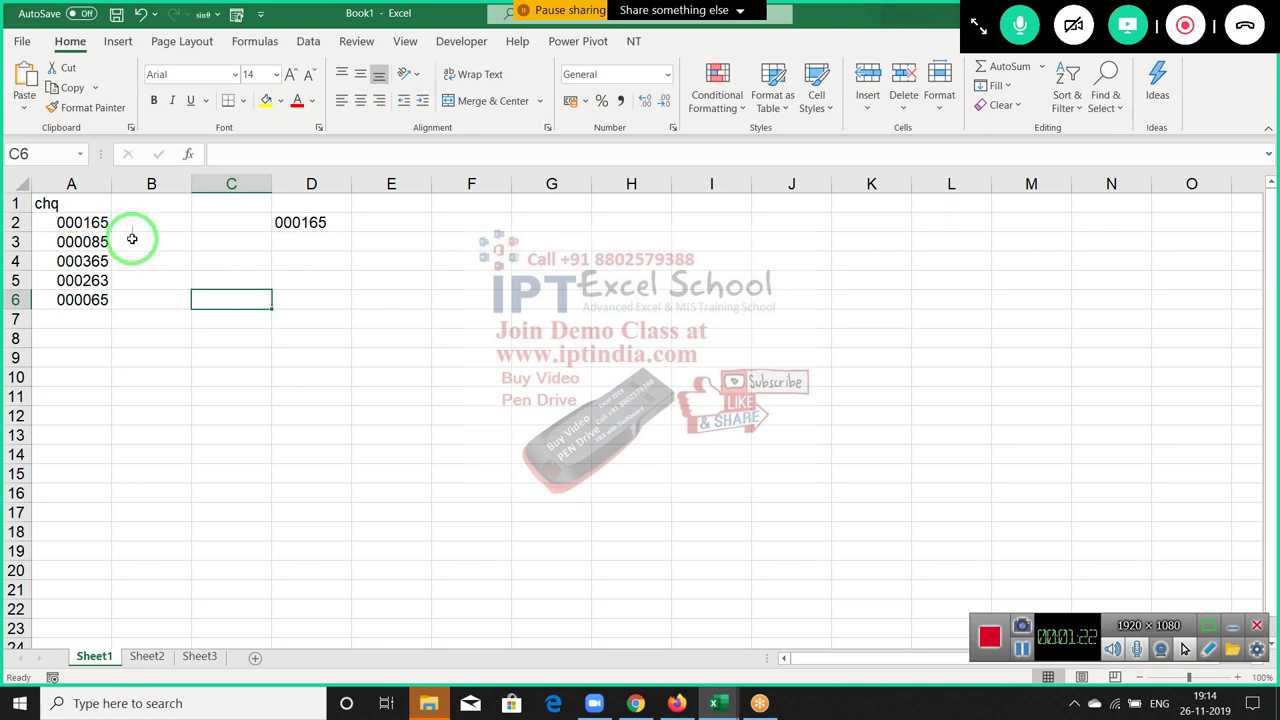
Enter the comparison formula =A2=D2 in B3, which returns FALSE
click(150, 242)
text(=)
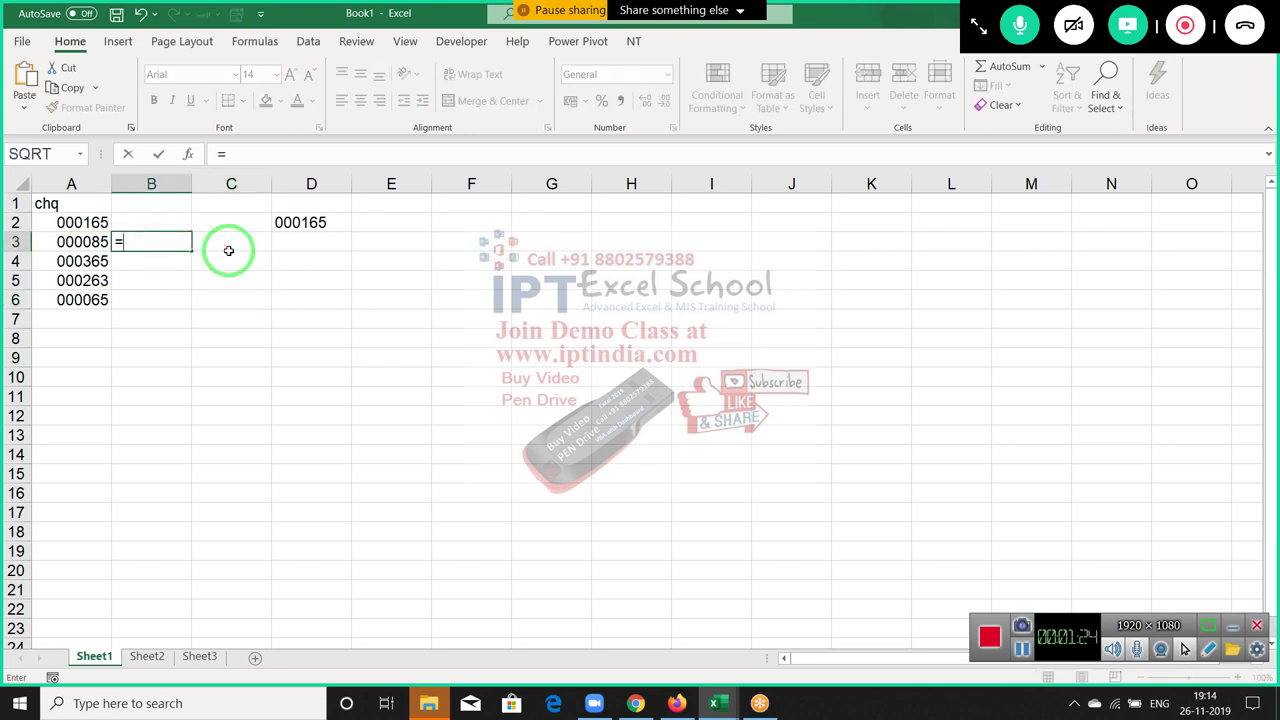
key(Up)
key(Left)
text(=)
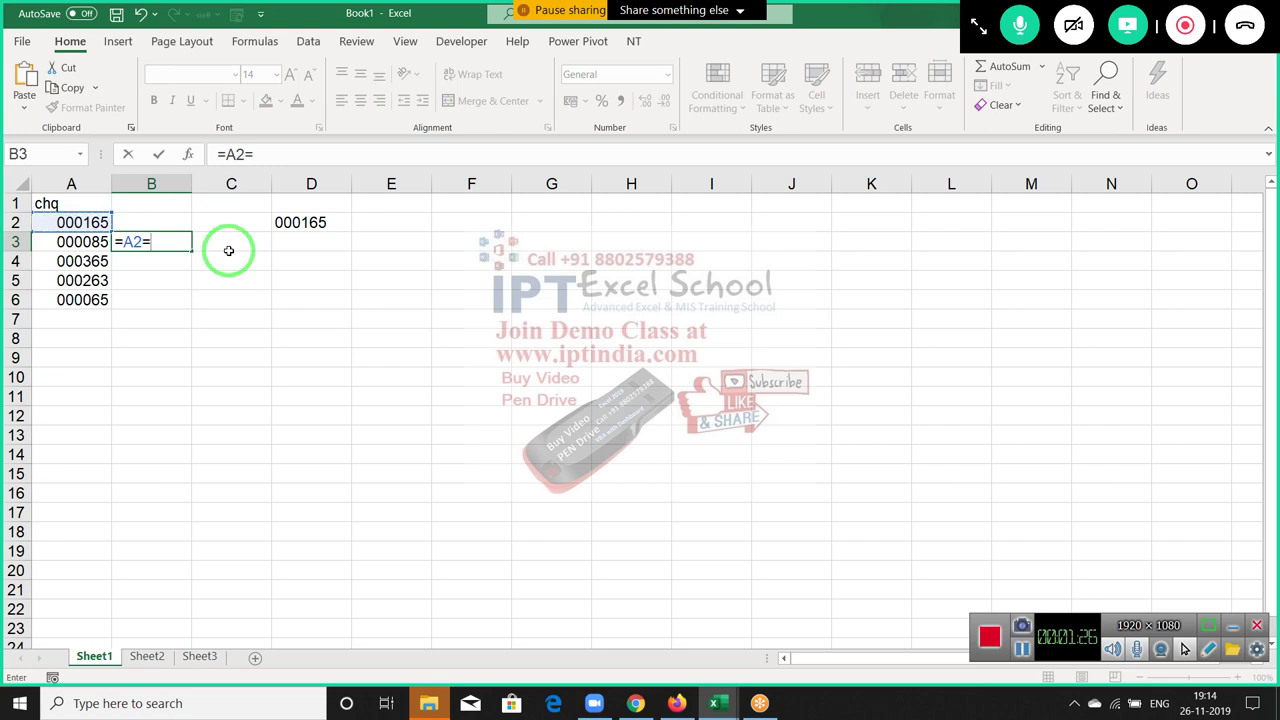
key(Right)
key(Right)
key(Up)
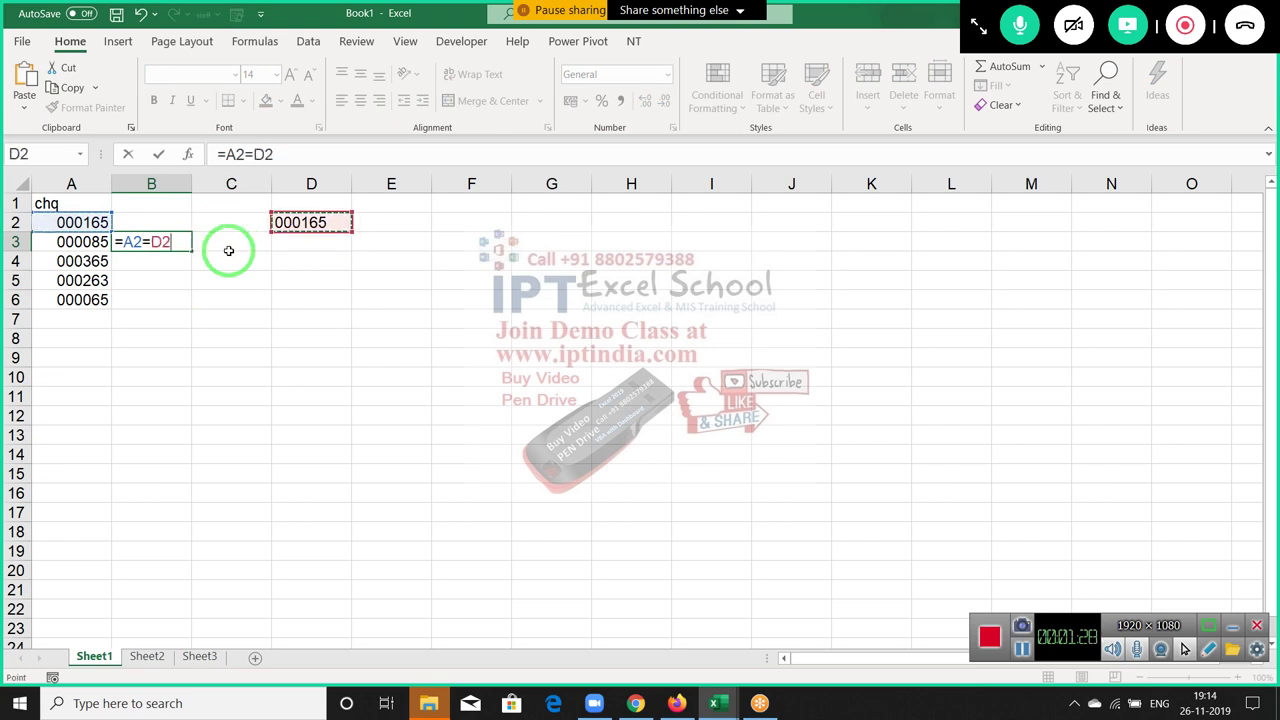
key(ctrl+Return)
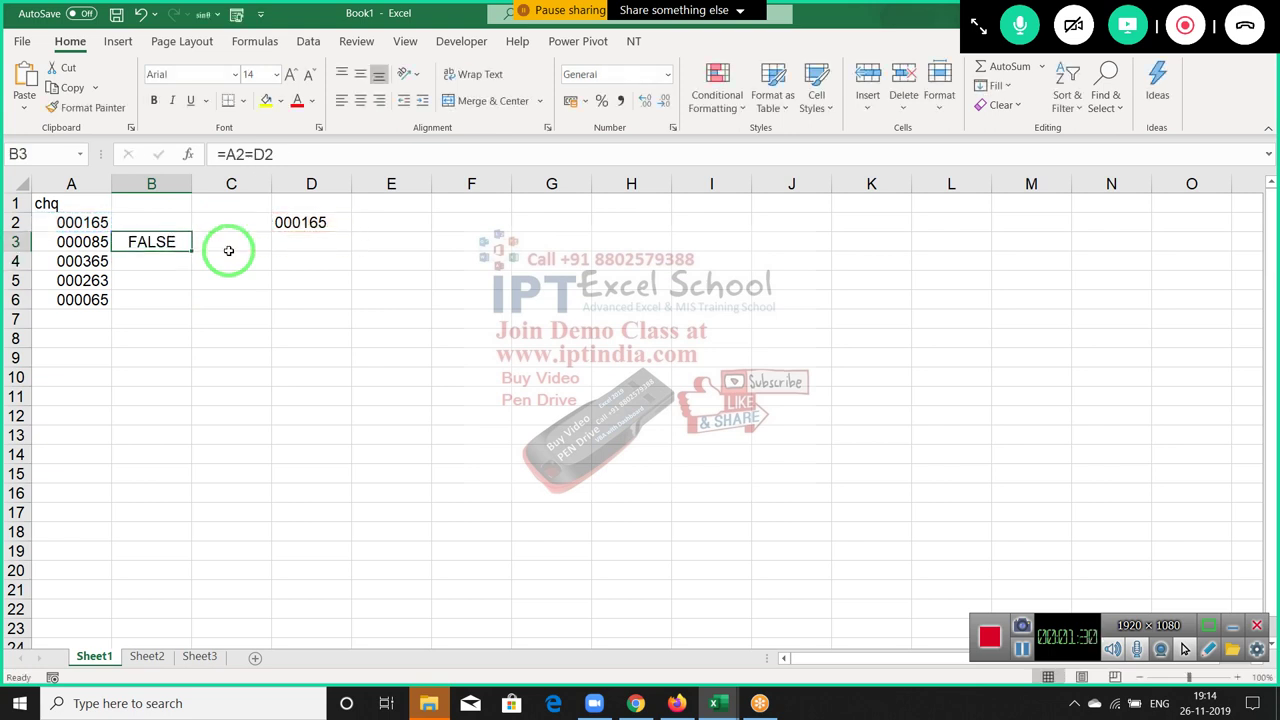
Compare the formula-bar values of A2:A6 and the text in D2
key(Up)
key(Left)
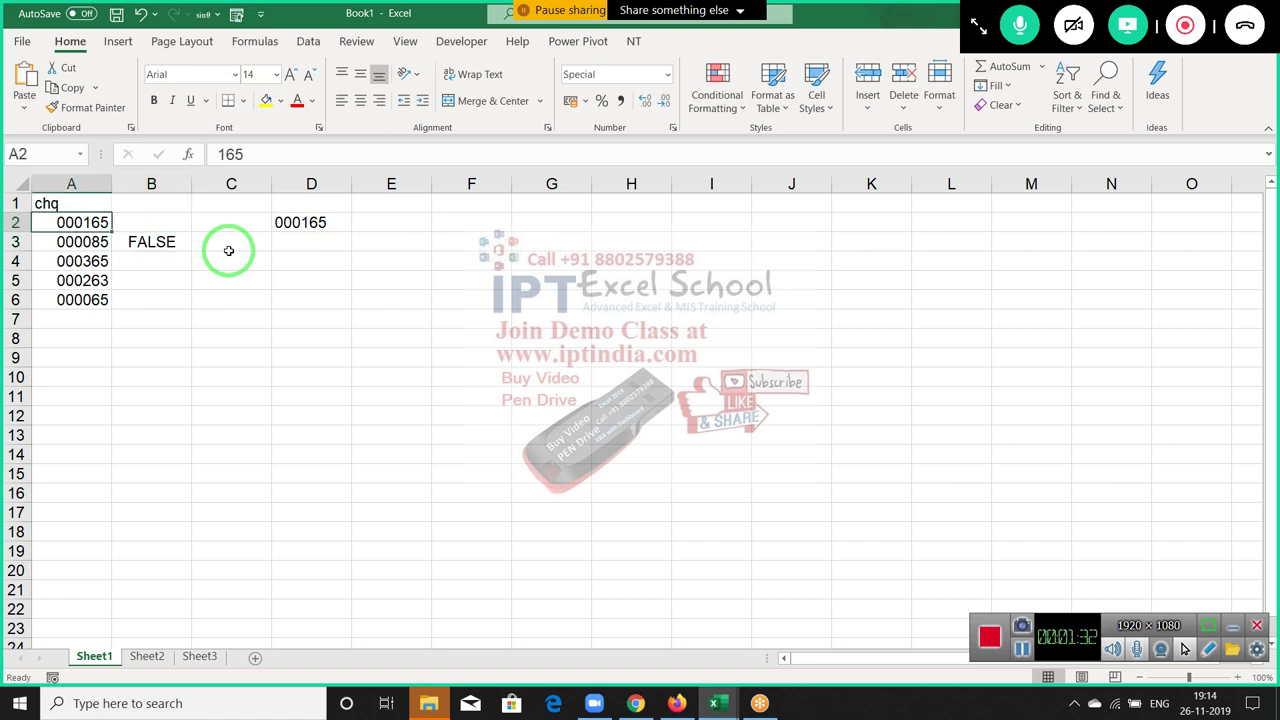
key(ctrl+shift+Down)
key(Right)
key(Right)
key(Right)
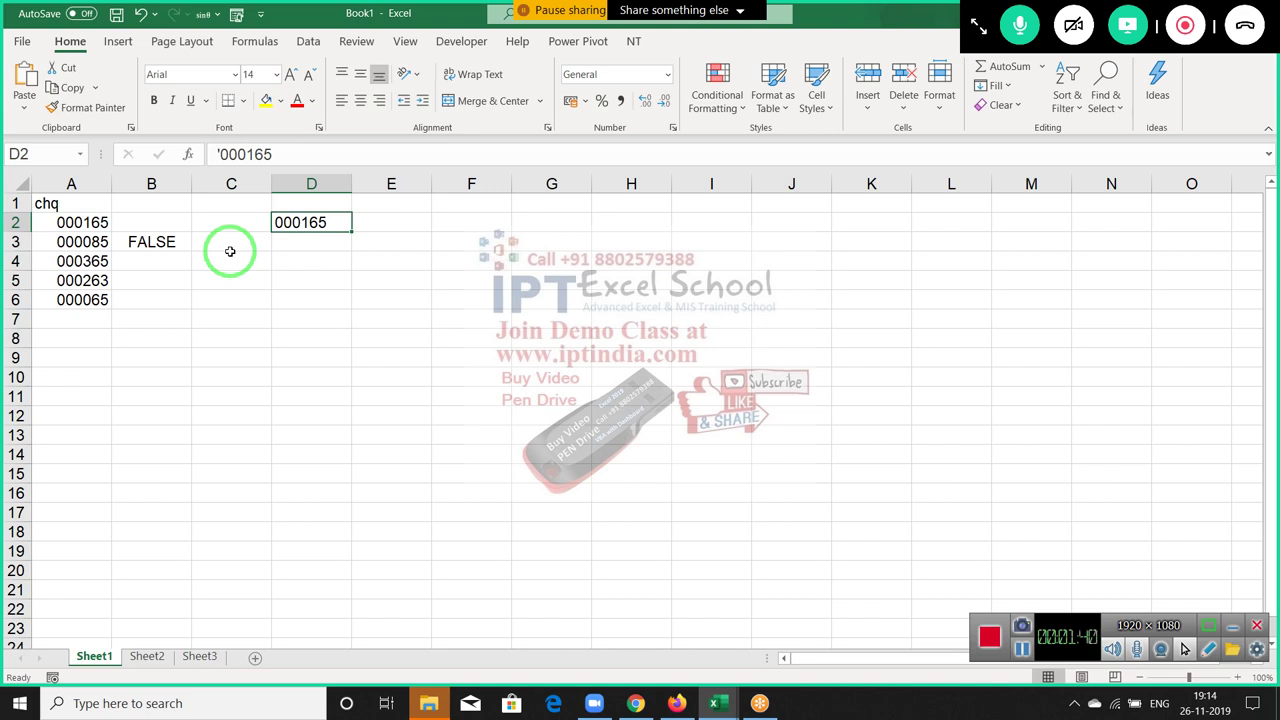
key(Left)
key(Left)
key(Left)
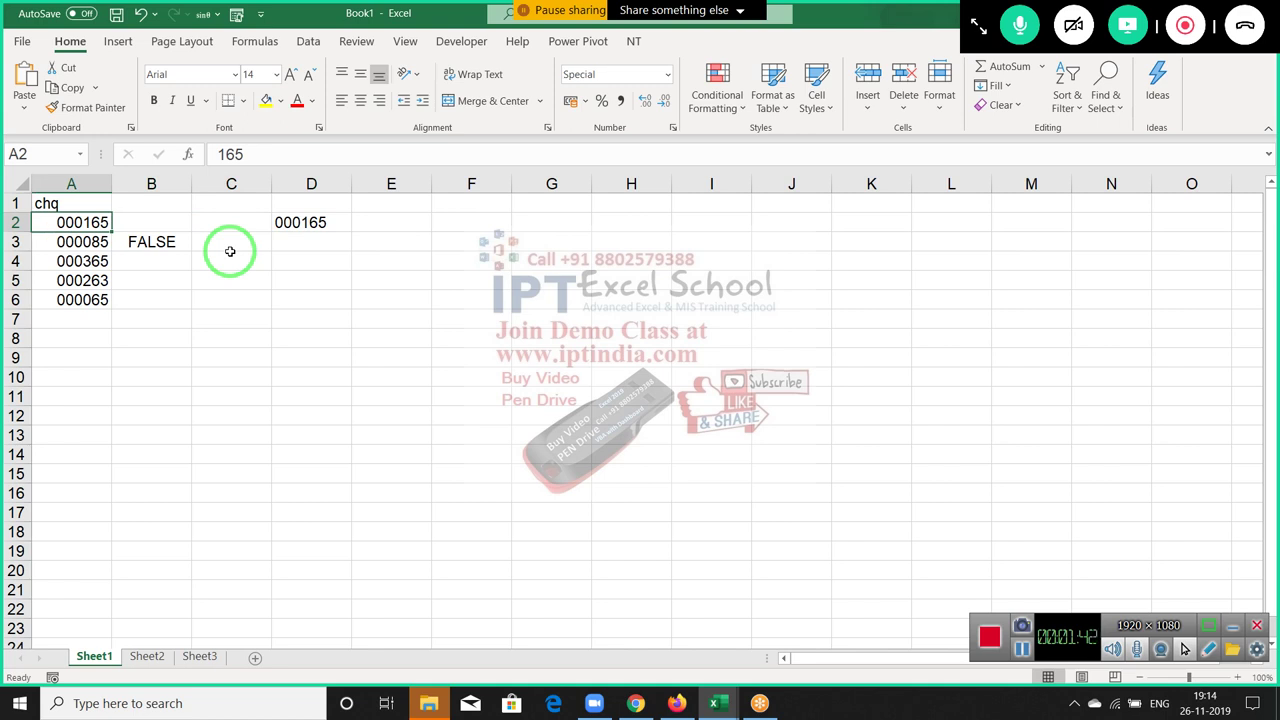
key(ctrl+shift+Down)
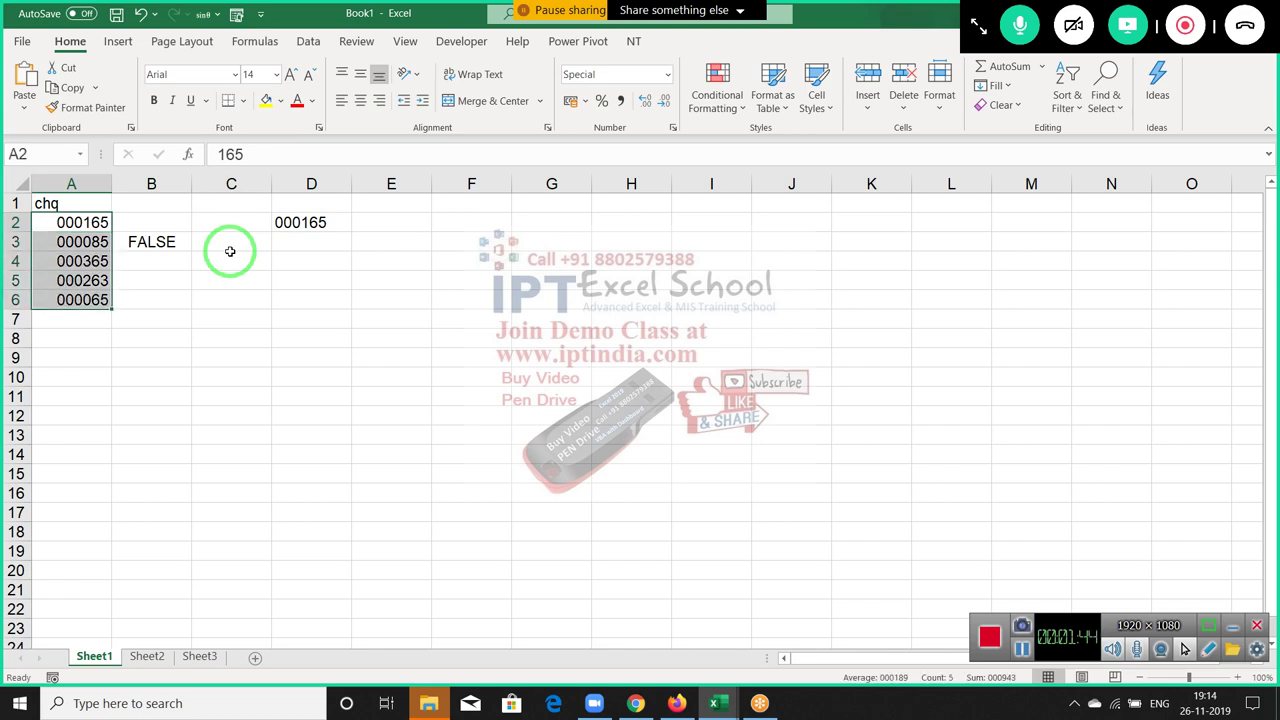
key(Right)
key(Right)
key(Right)
key(Right)
key(Left)
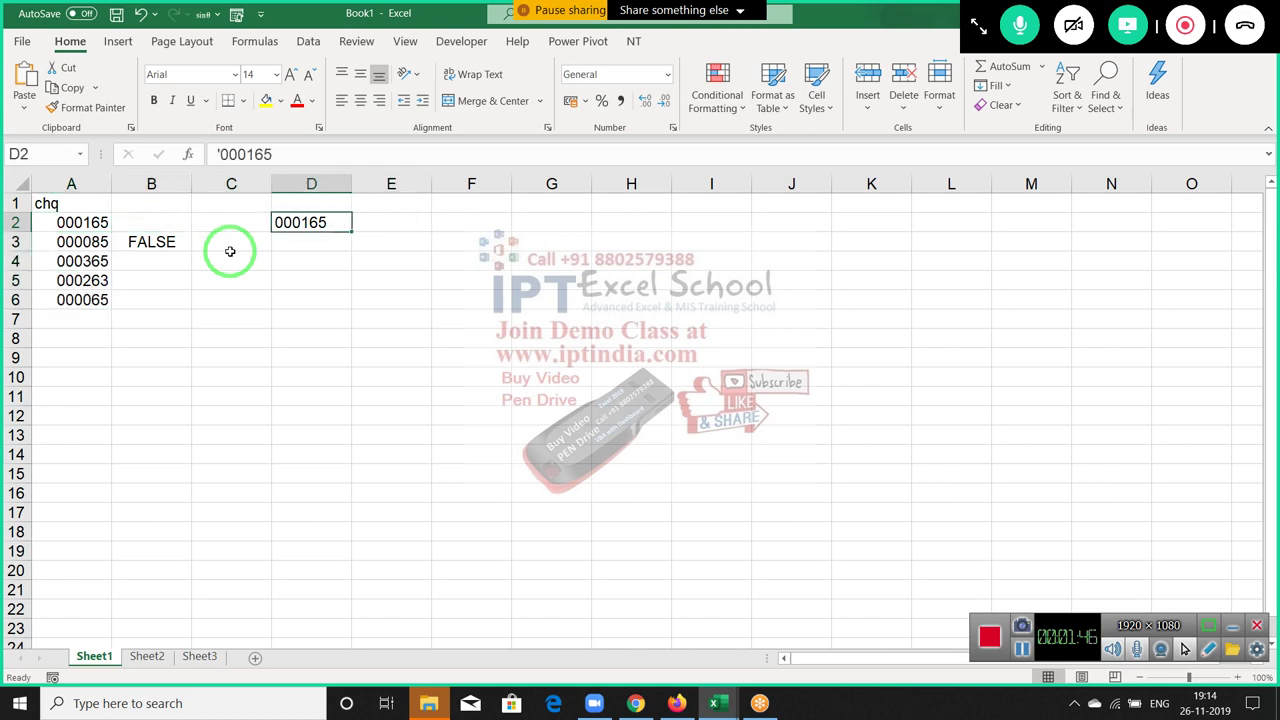
key(shift+Down)
key(shift+Down)
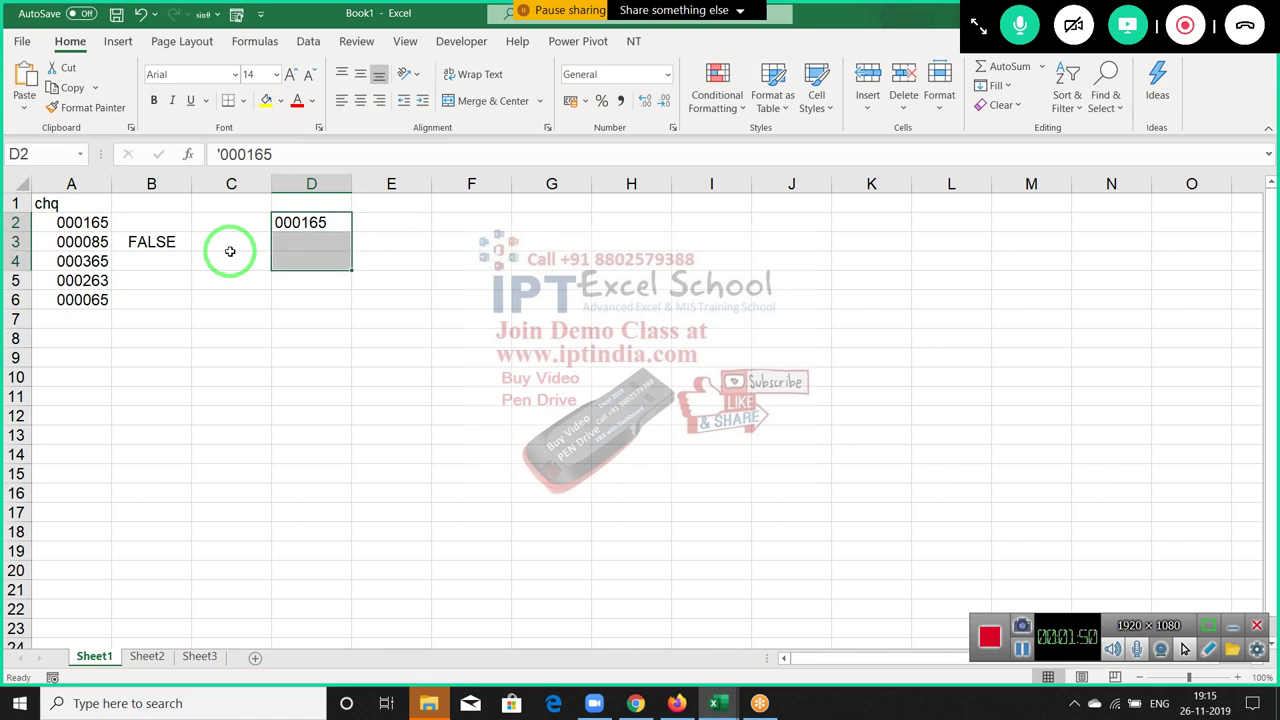
key(Left)
key(Left)
key(Left)
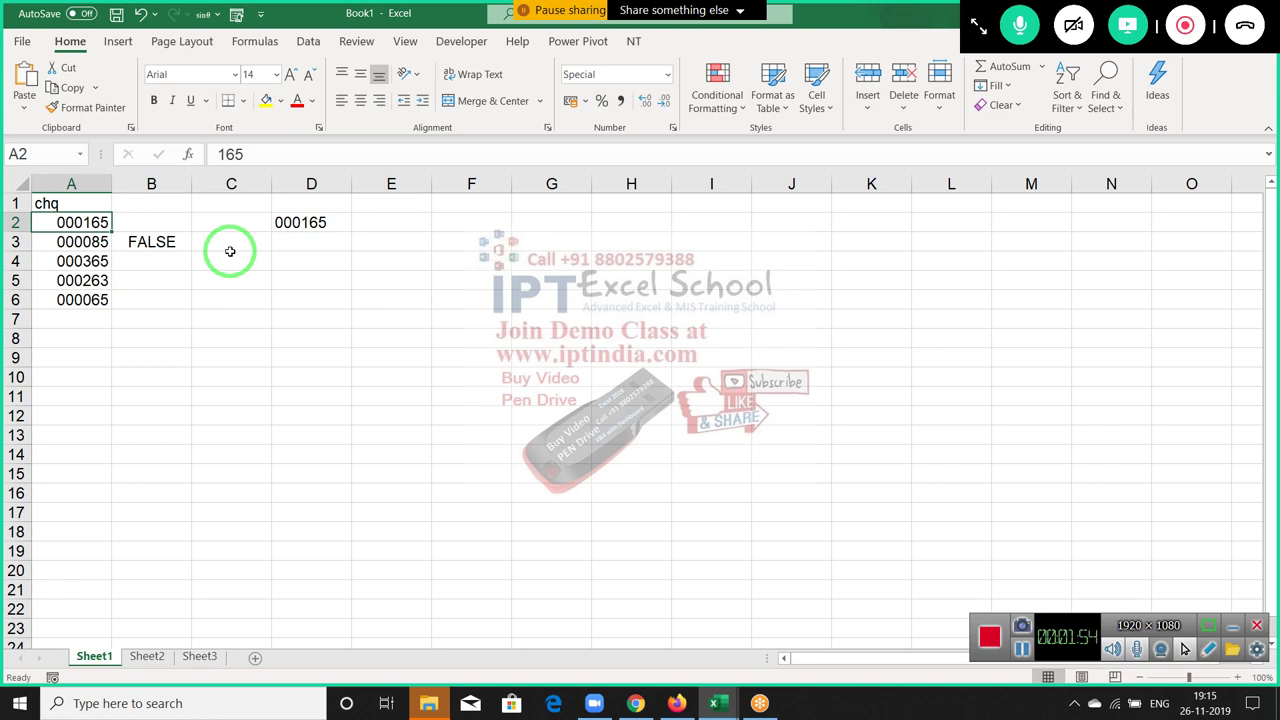
key(Right)
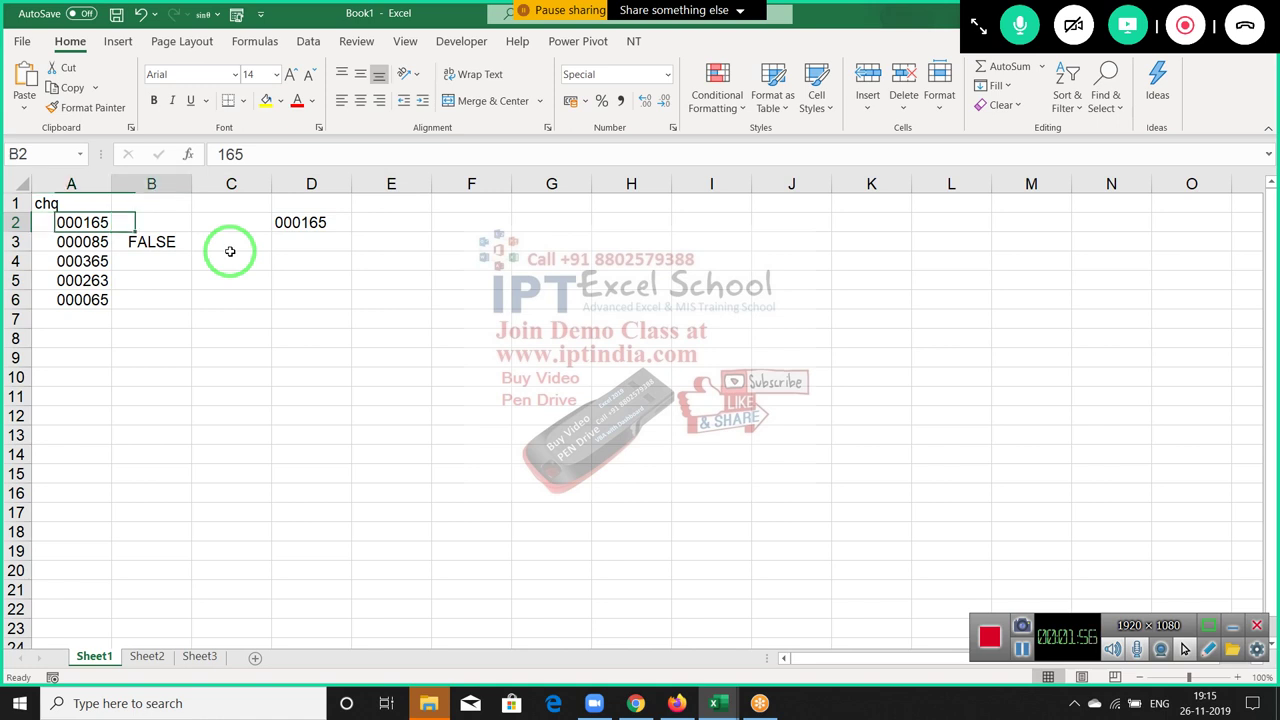
Delete the FALSE check from B3
key(shift+Down)
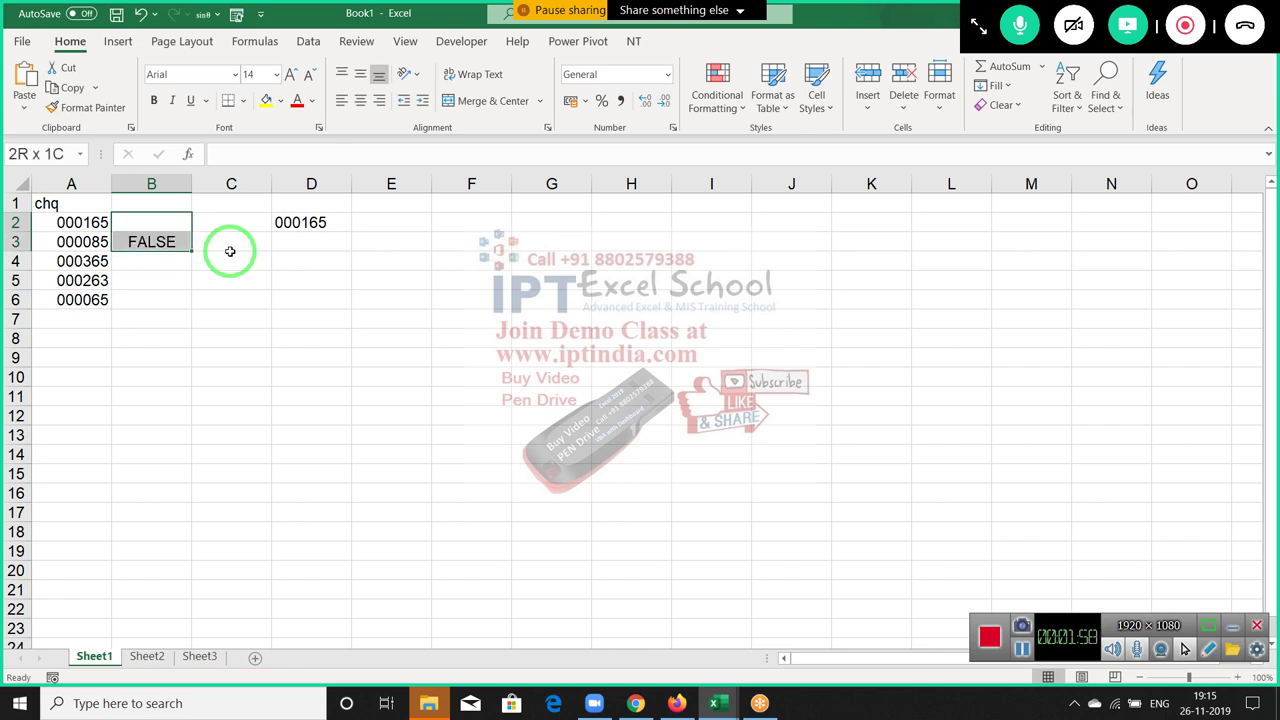
key(shift+Down)
key(shift+Down)
key(shift+Down)
key(shift+Down)
key(shift+Up)
key(Delete)
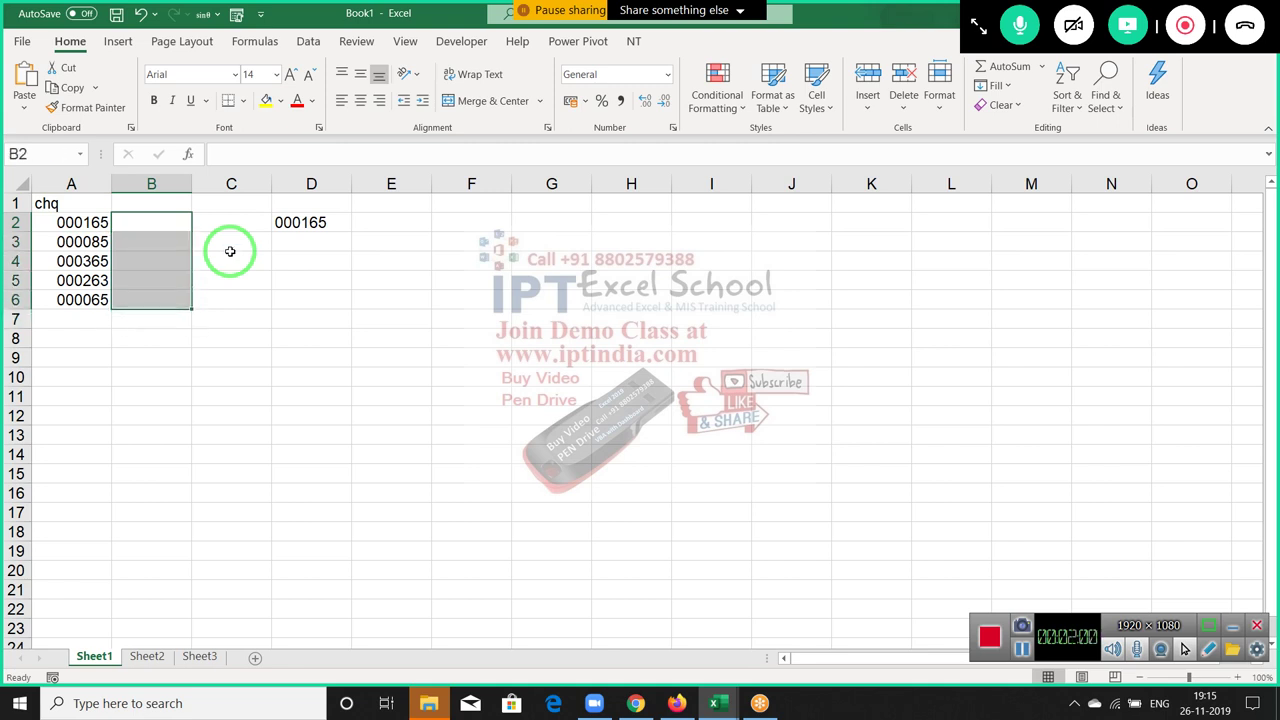
key(Up)
key(Down)
Reset A2:A6 to the General number format
key(Left)
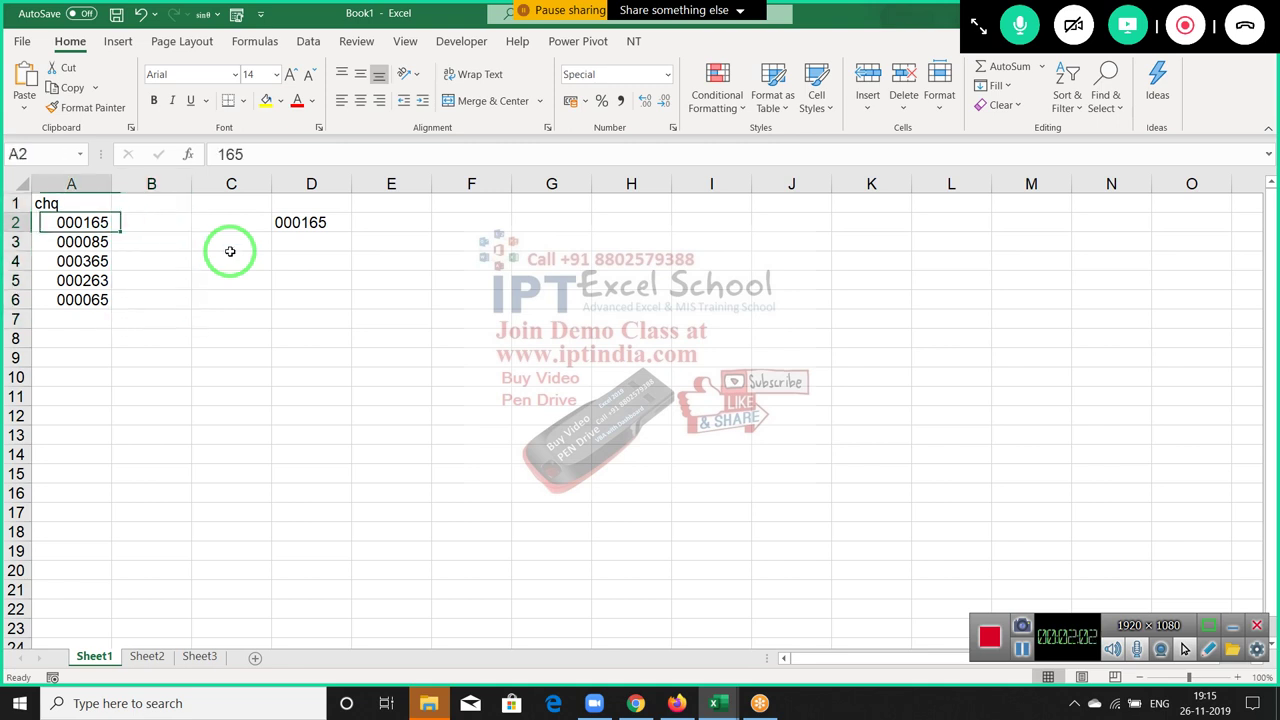
key(ctrl+shift+Down)
drag(378, 321, 565, 292)
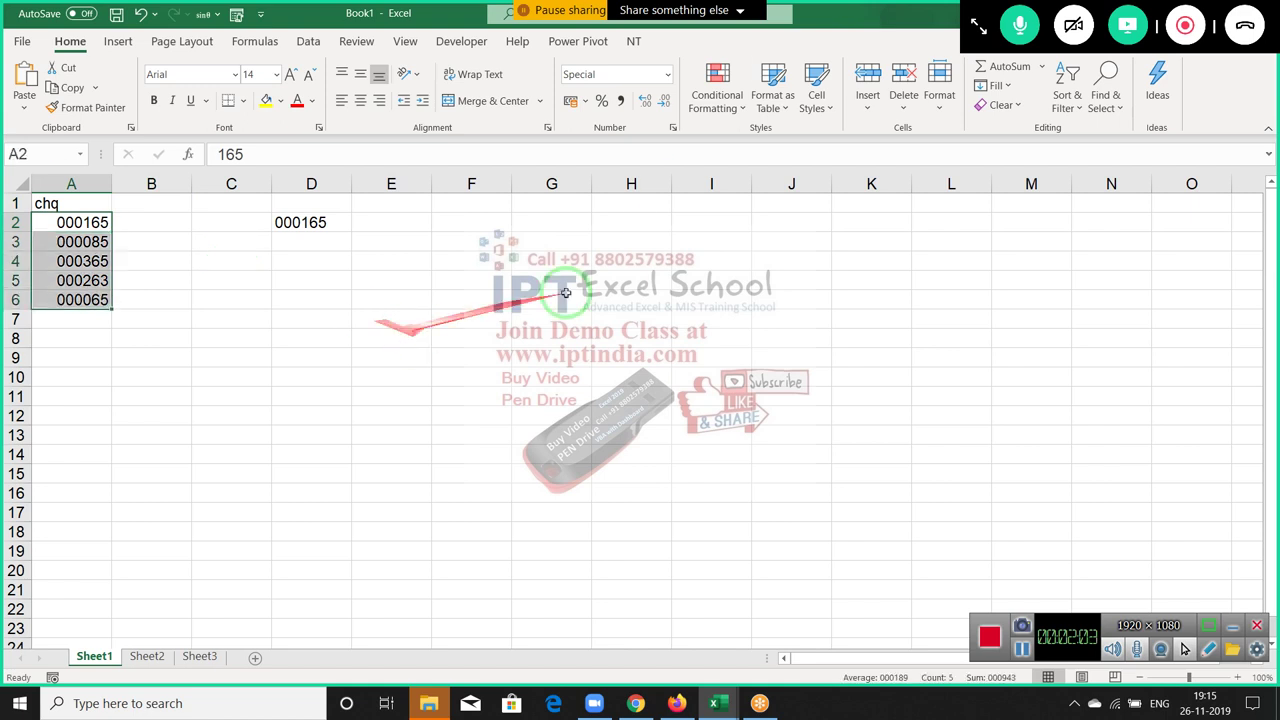
click(667, 76)
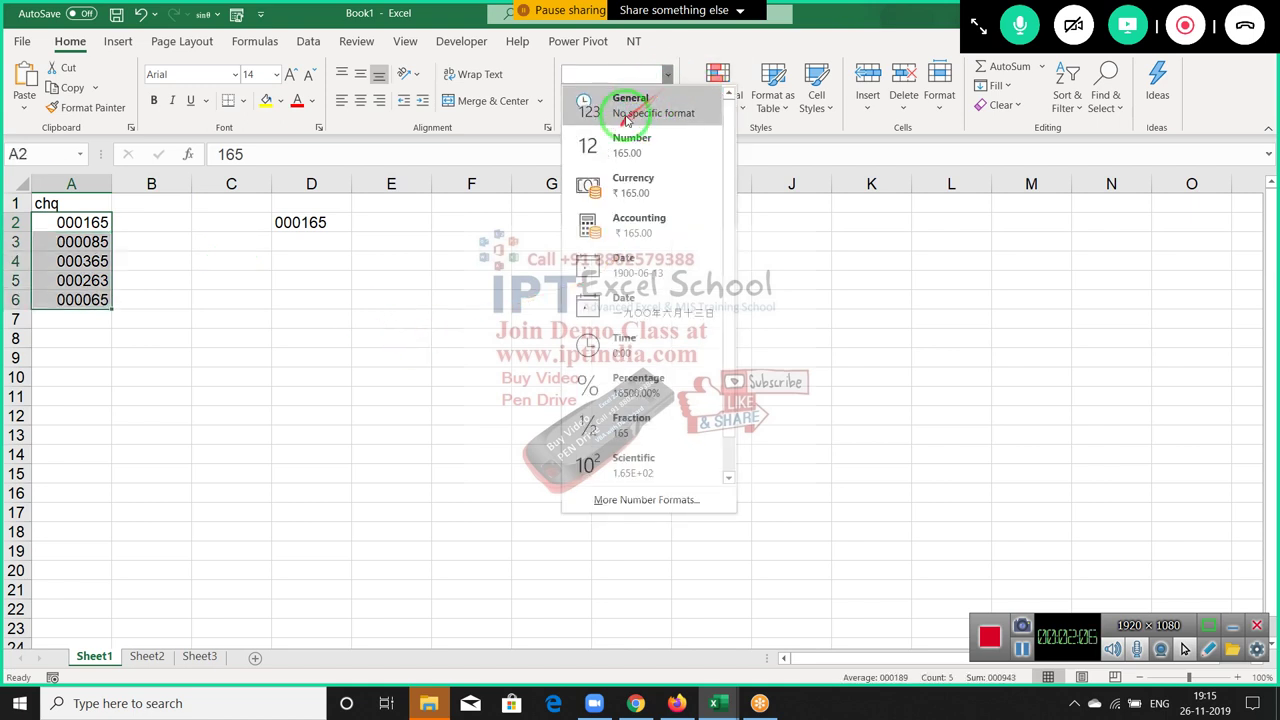
click(626, 104)
click(247, 246)
Enter =TEXT(A2,"000000") in B2 and fill it down to B6
click(170, 222)
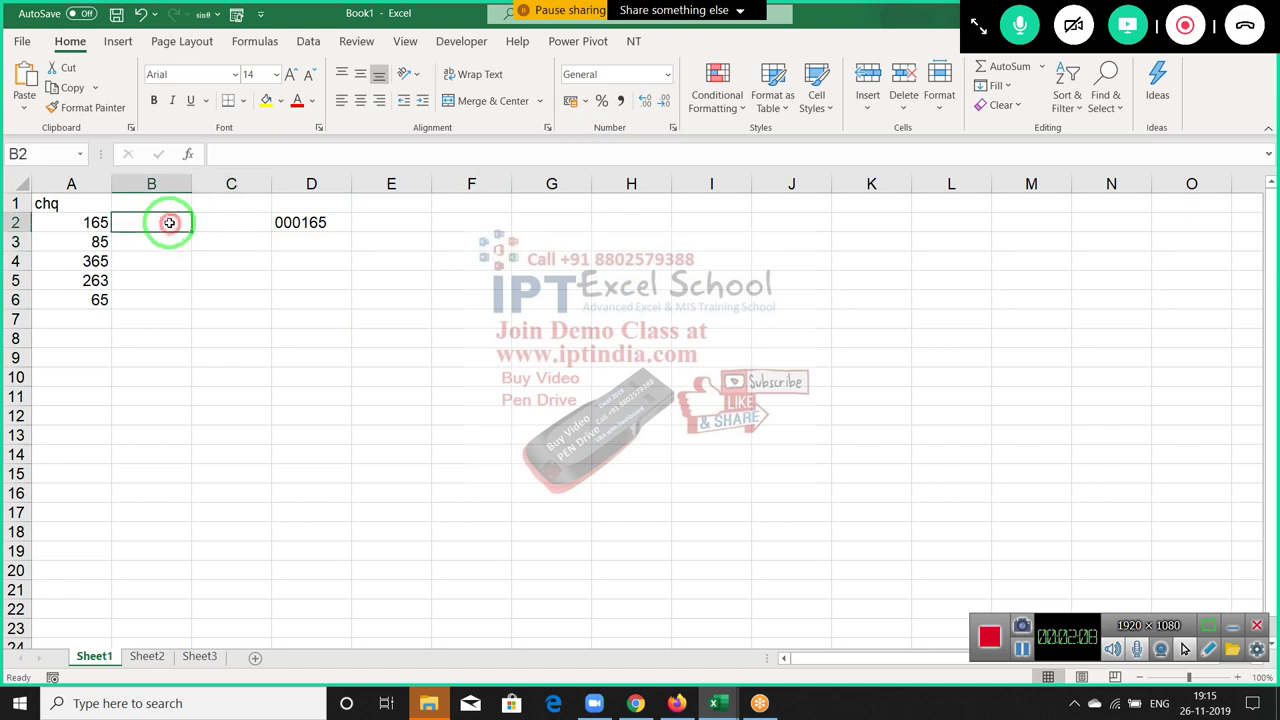
text(=t)
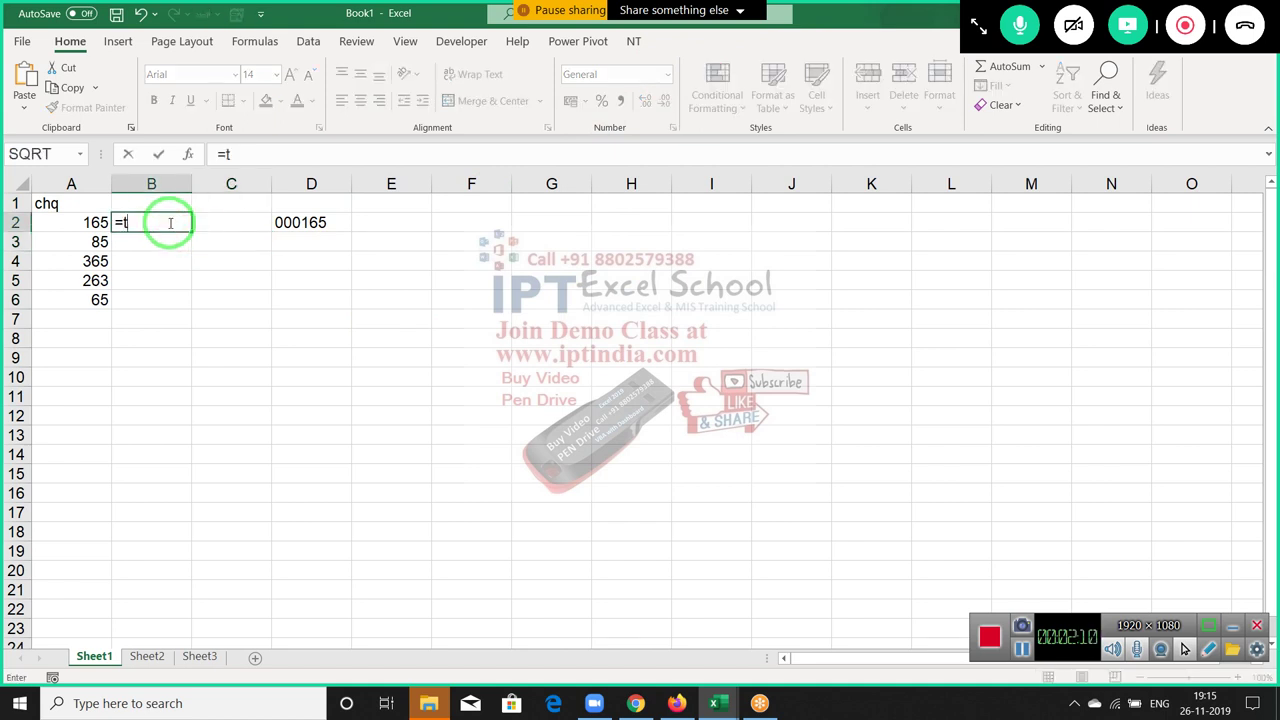
text(e)
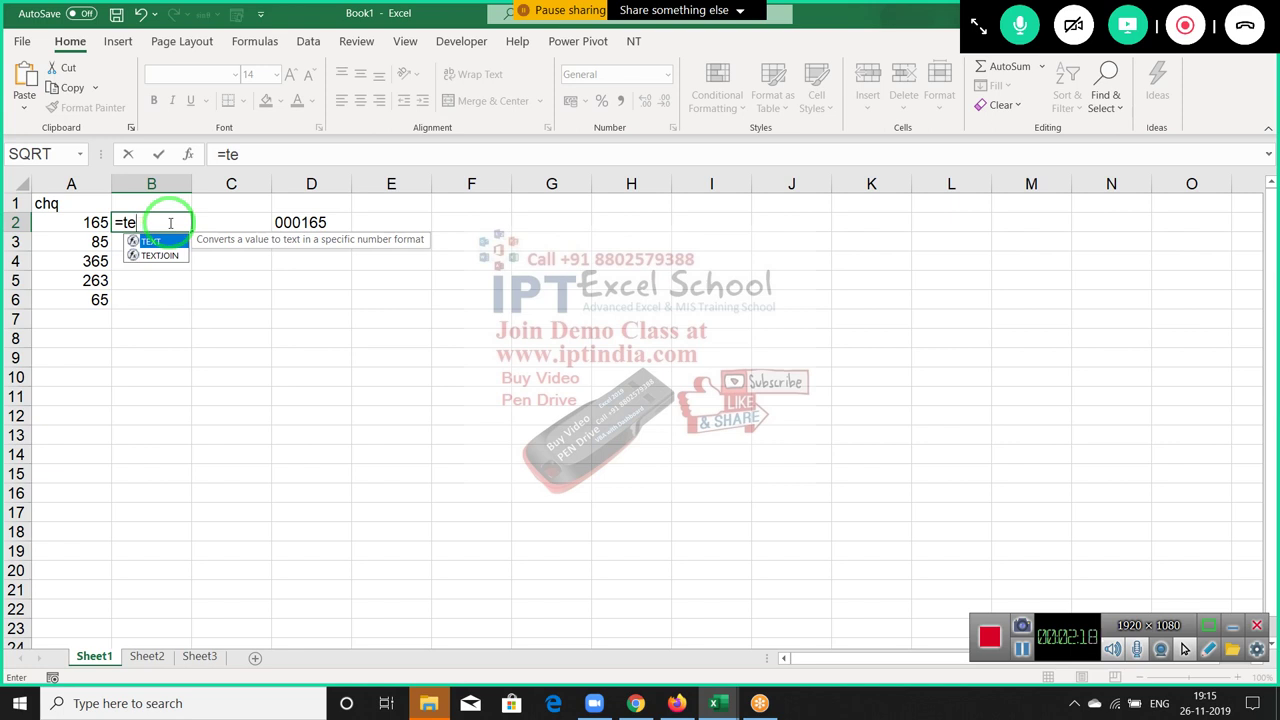
key(Tab)
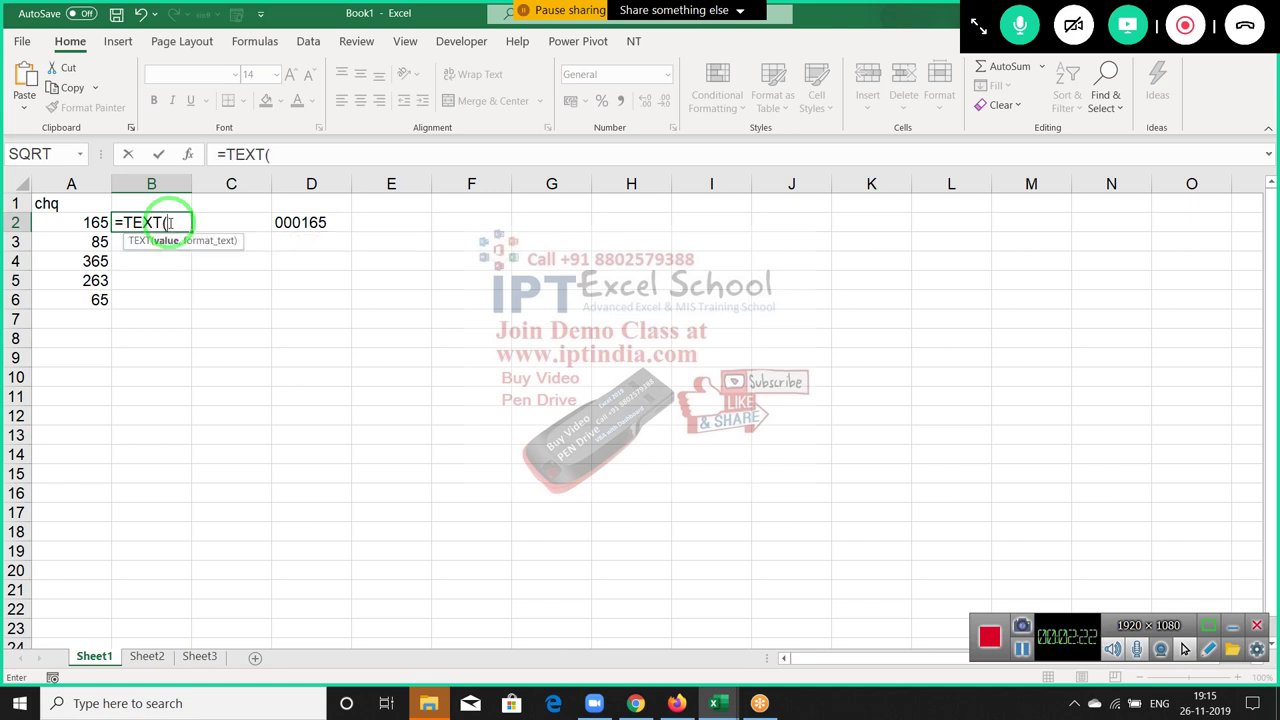
key(Left)
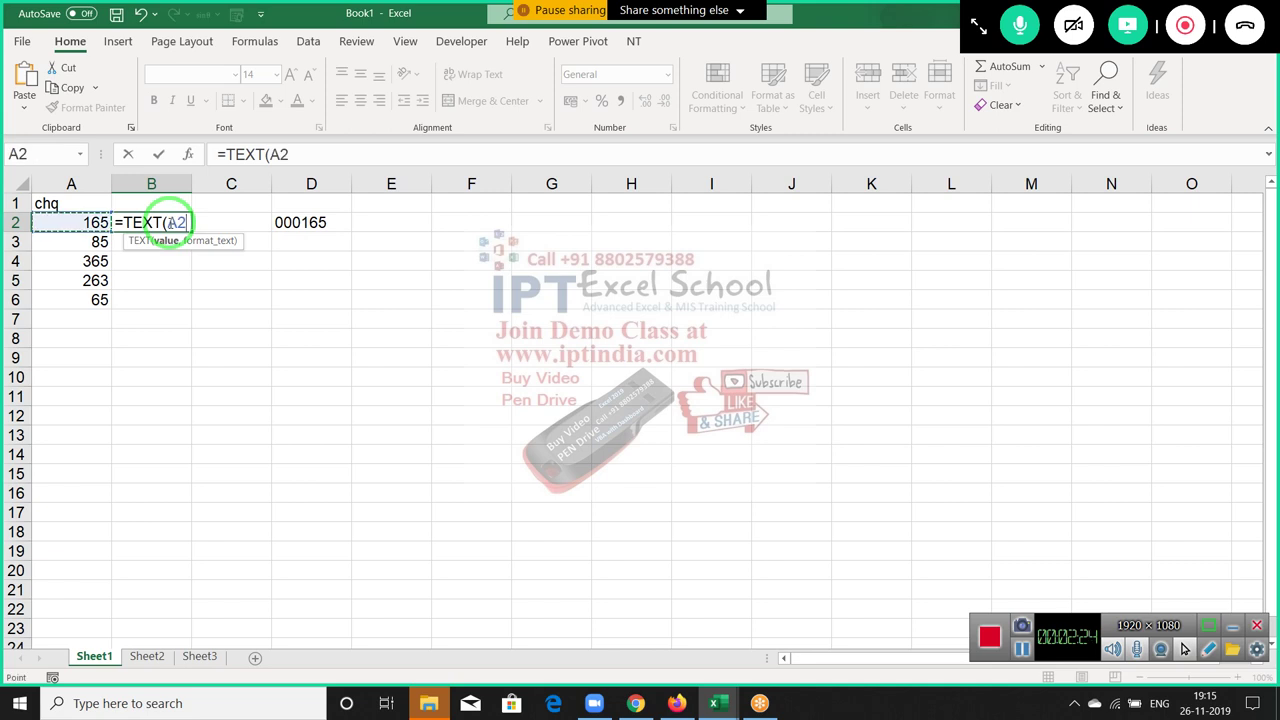
text(,)
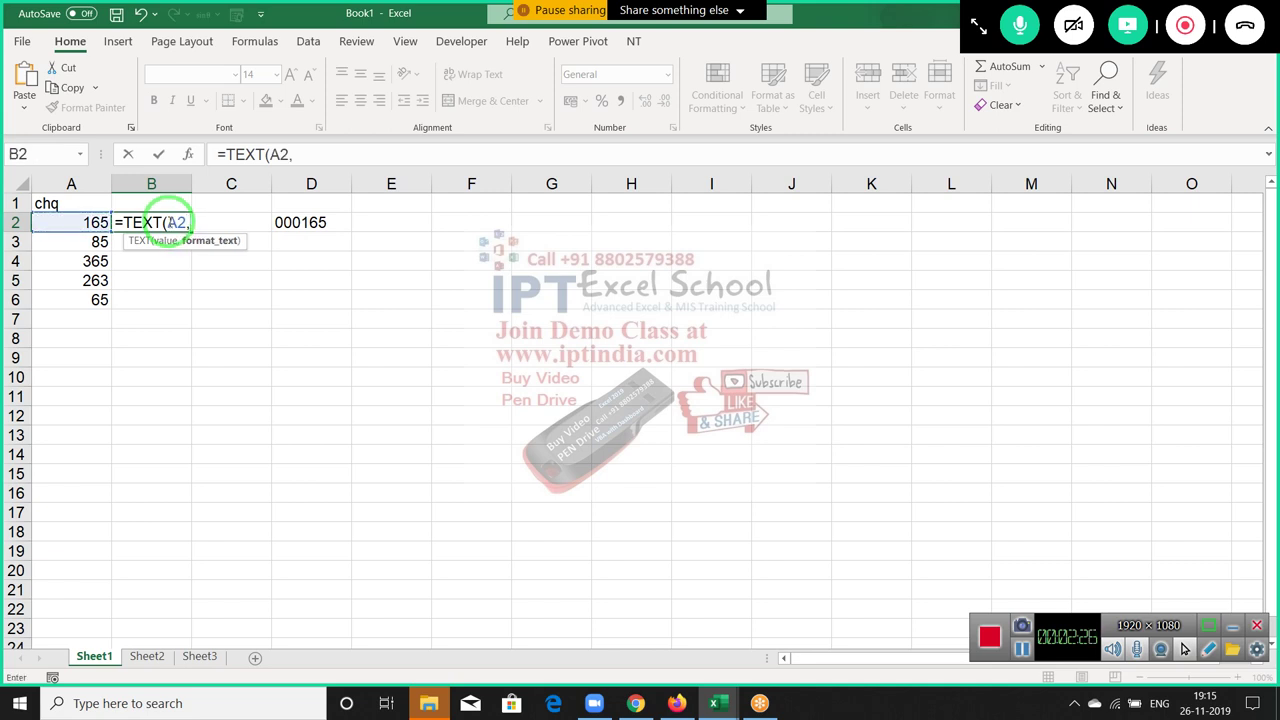
text("0)
text(00000)
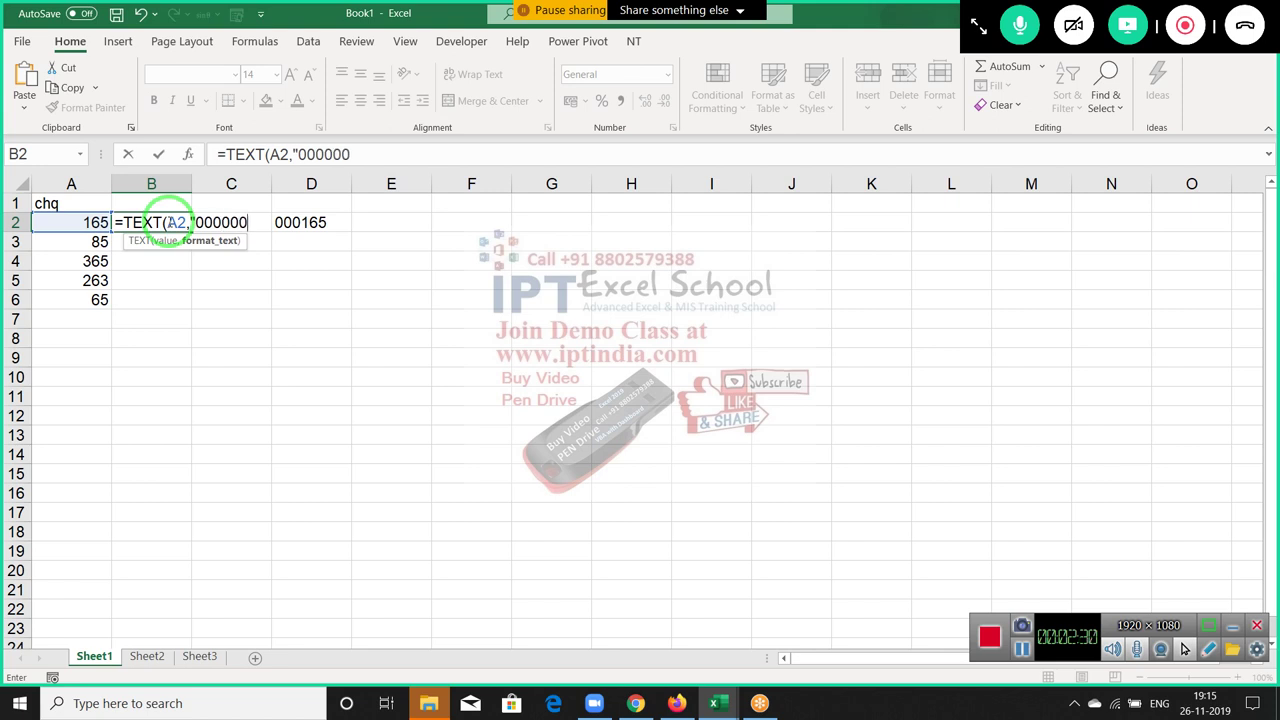
text("))
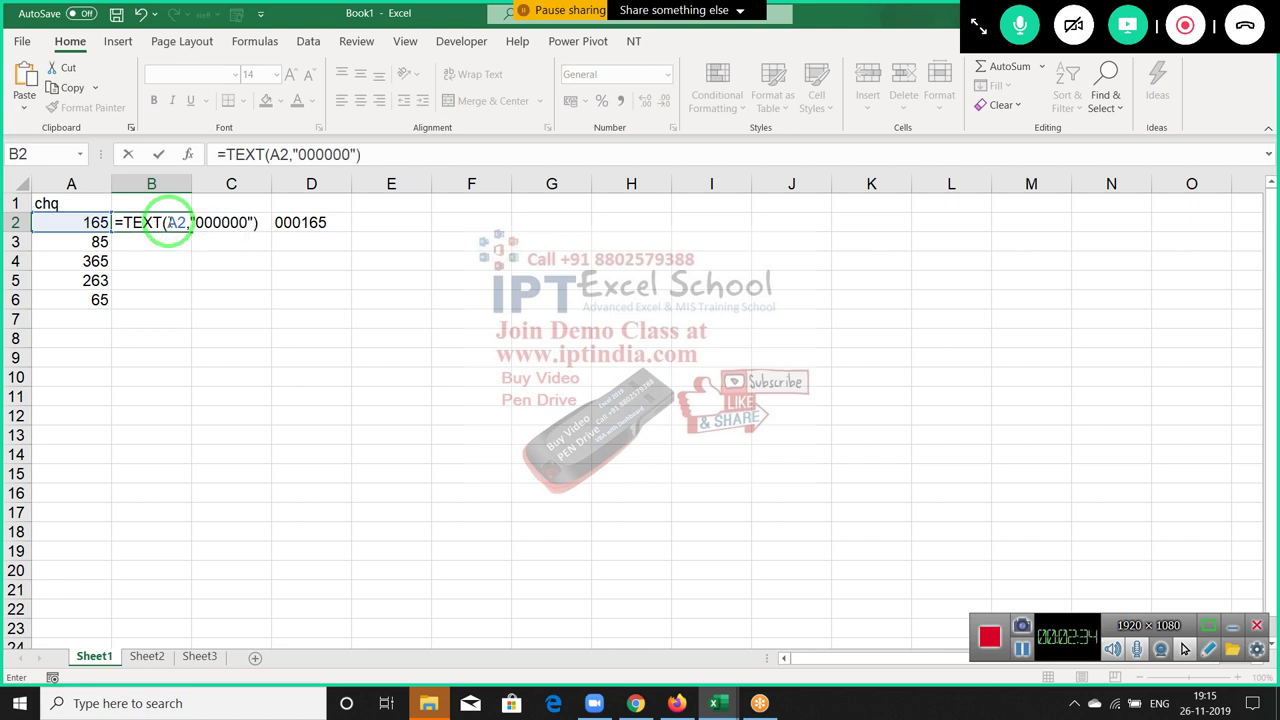
key(Return)
click(167, 222)
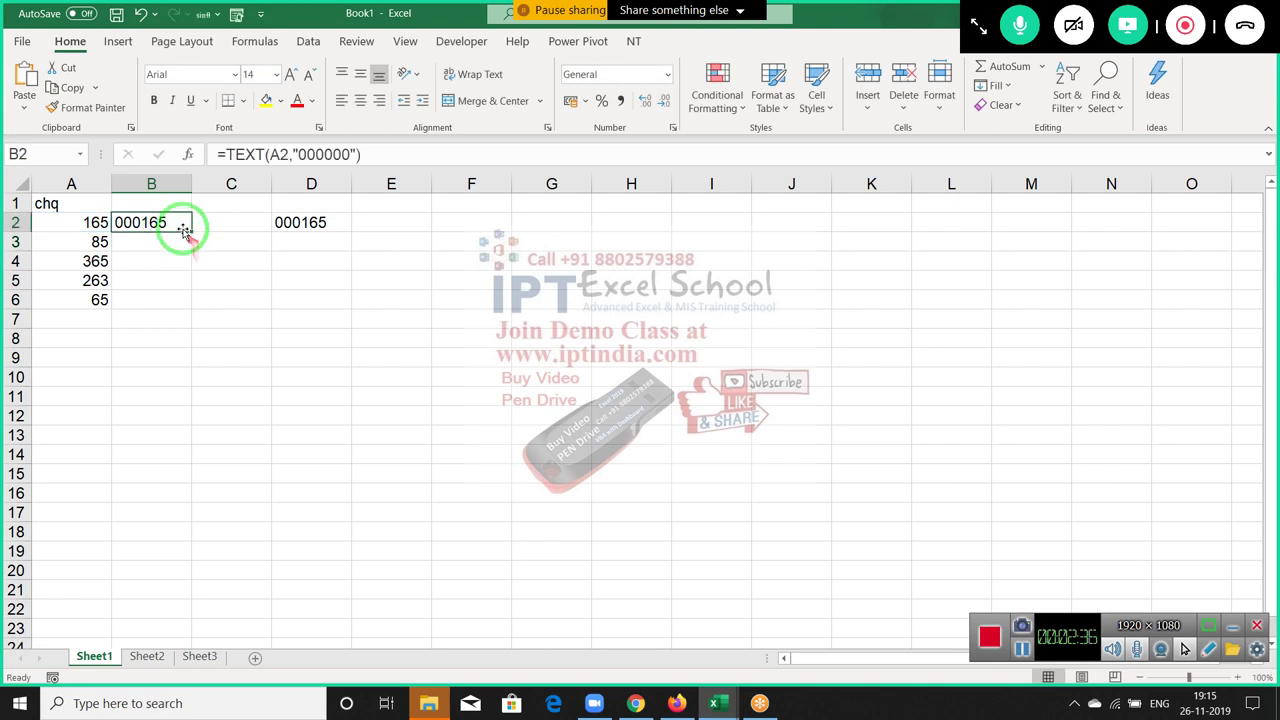
double_click(190, 231)
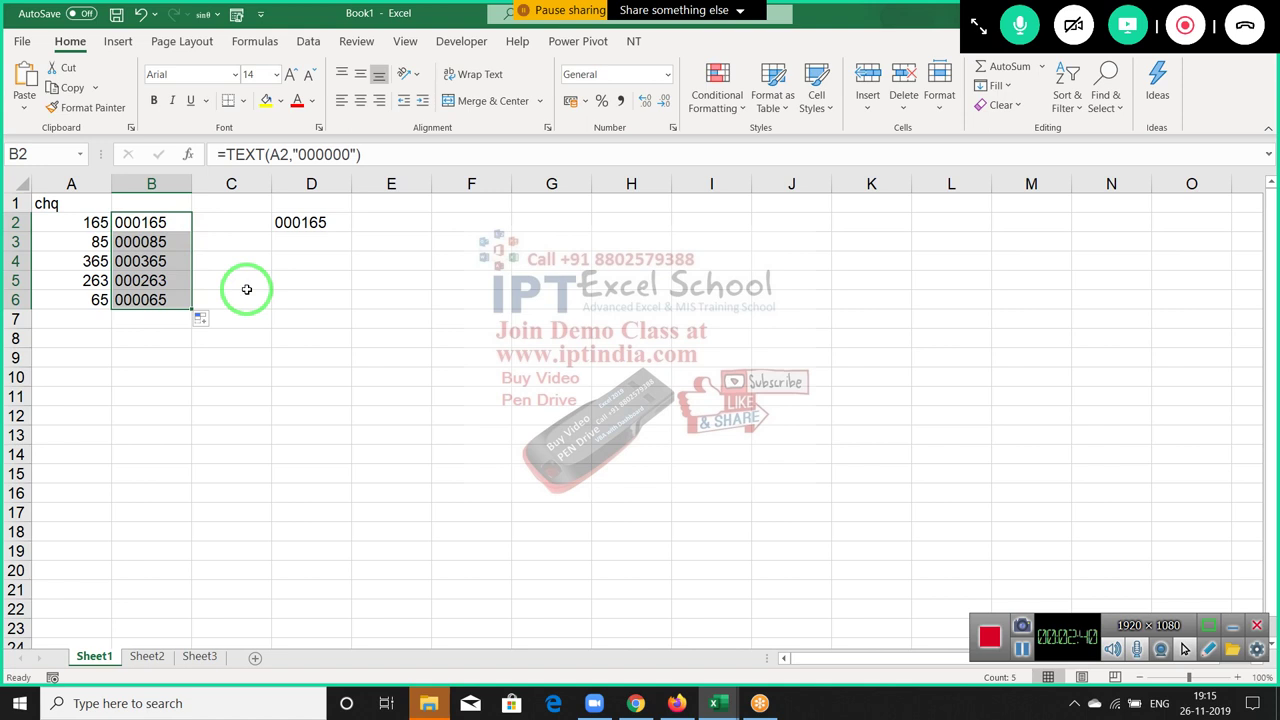
Enter =B2=D2 in C3, which returns TRUE
key(Right)
key(Right)
key(Down)
key(Left)
text(=)
key(Up)
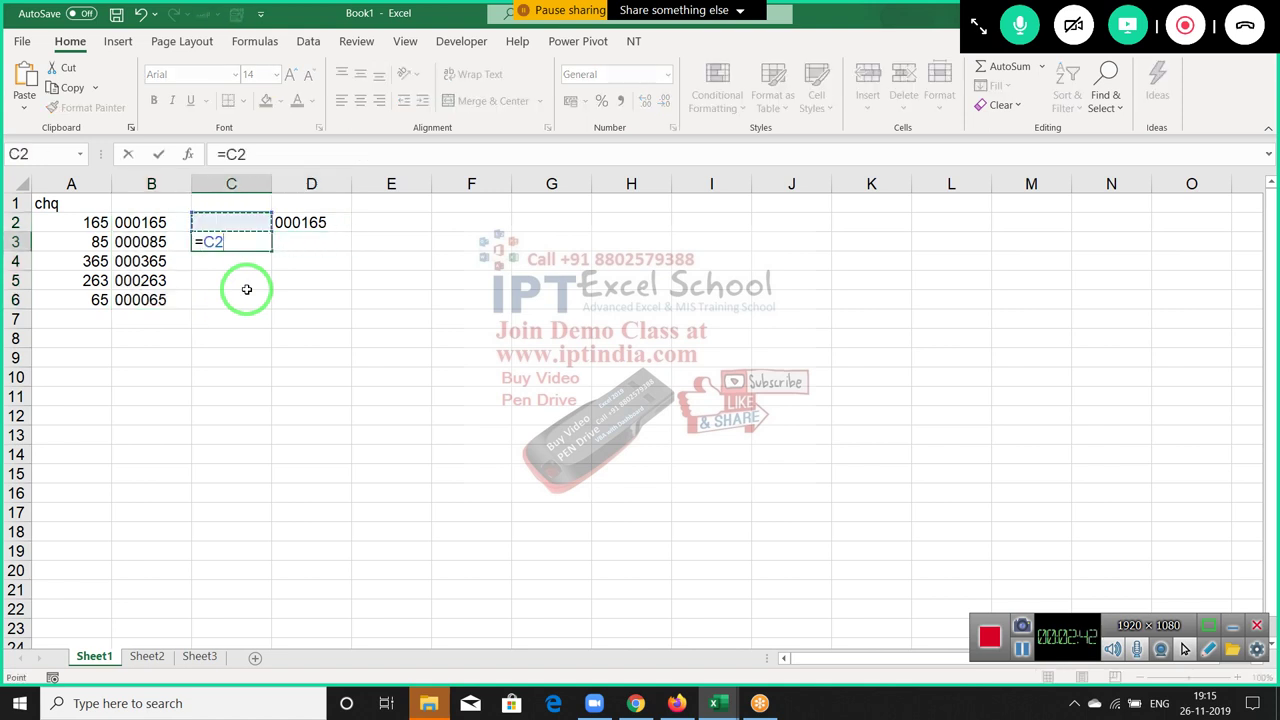
key(Left)
text(=)
key(Right)
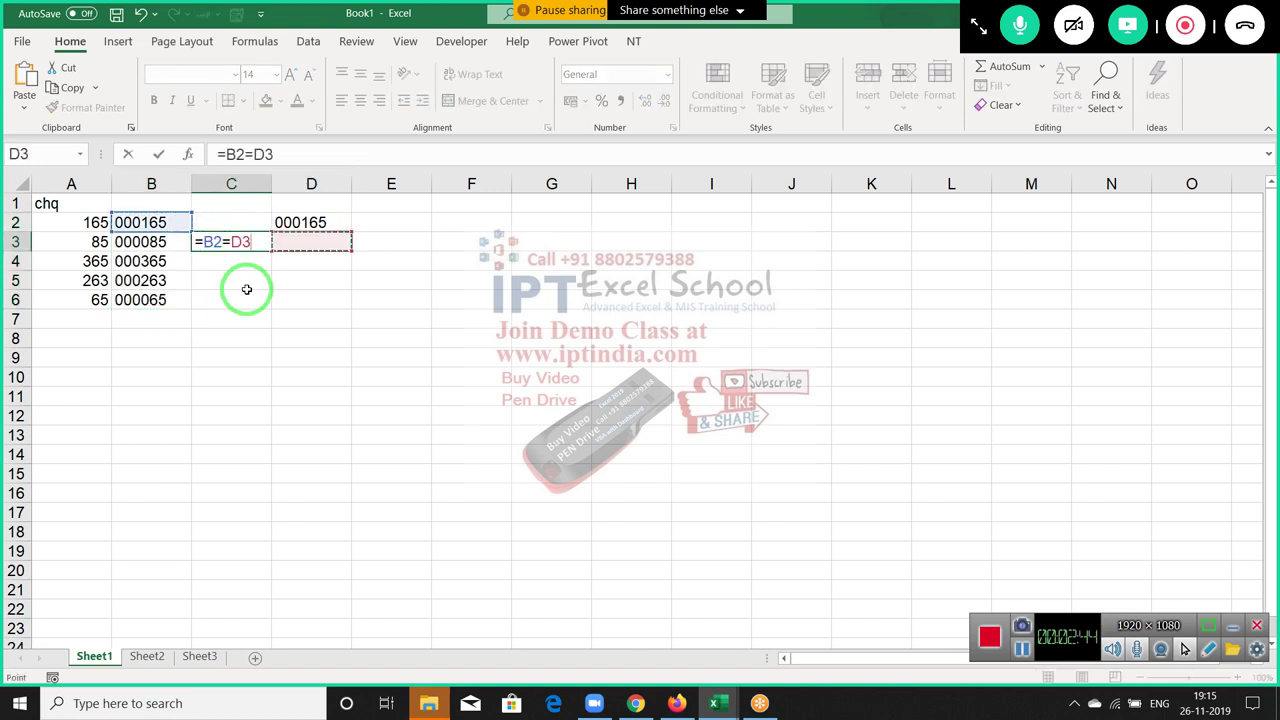
key(Up)
key(Return)
key(Up)
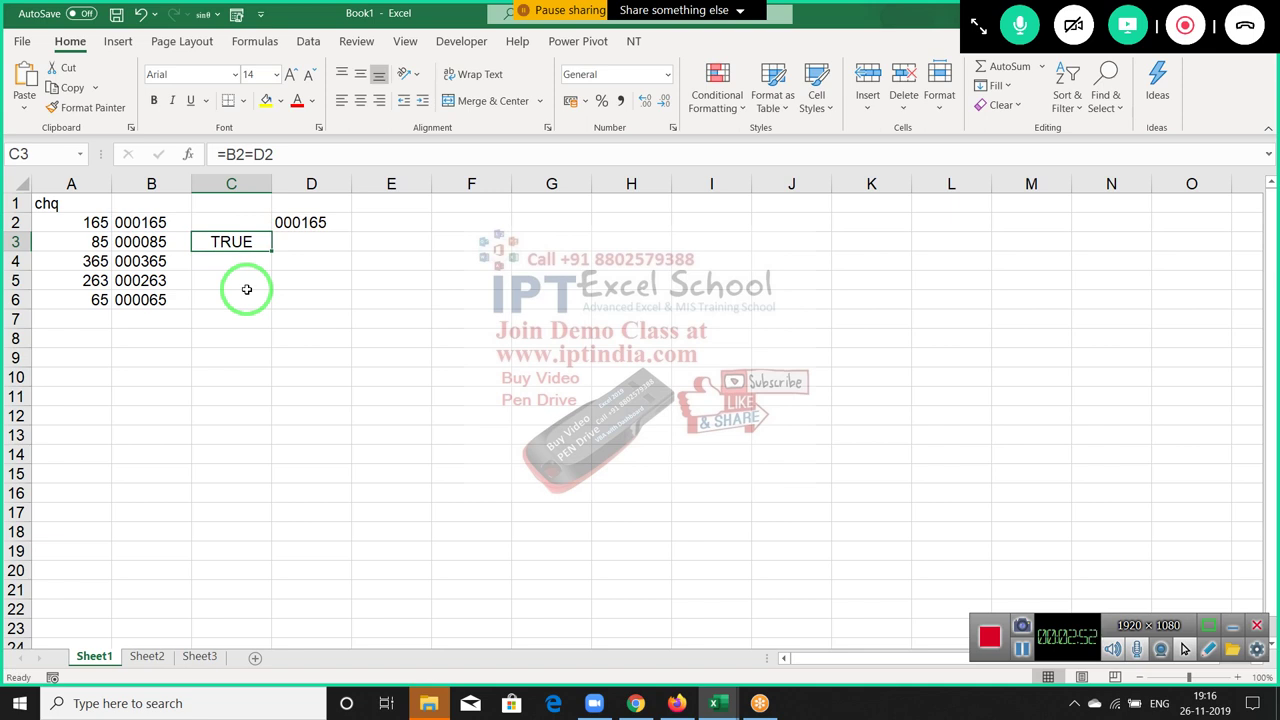
Review the TEXT formulas in B2 and B3
key(Up)
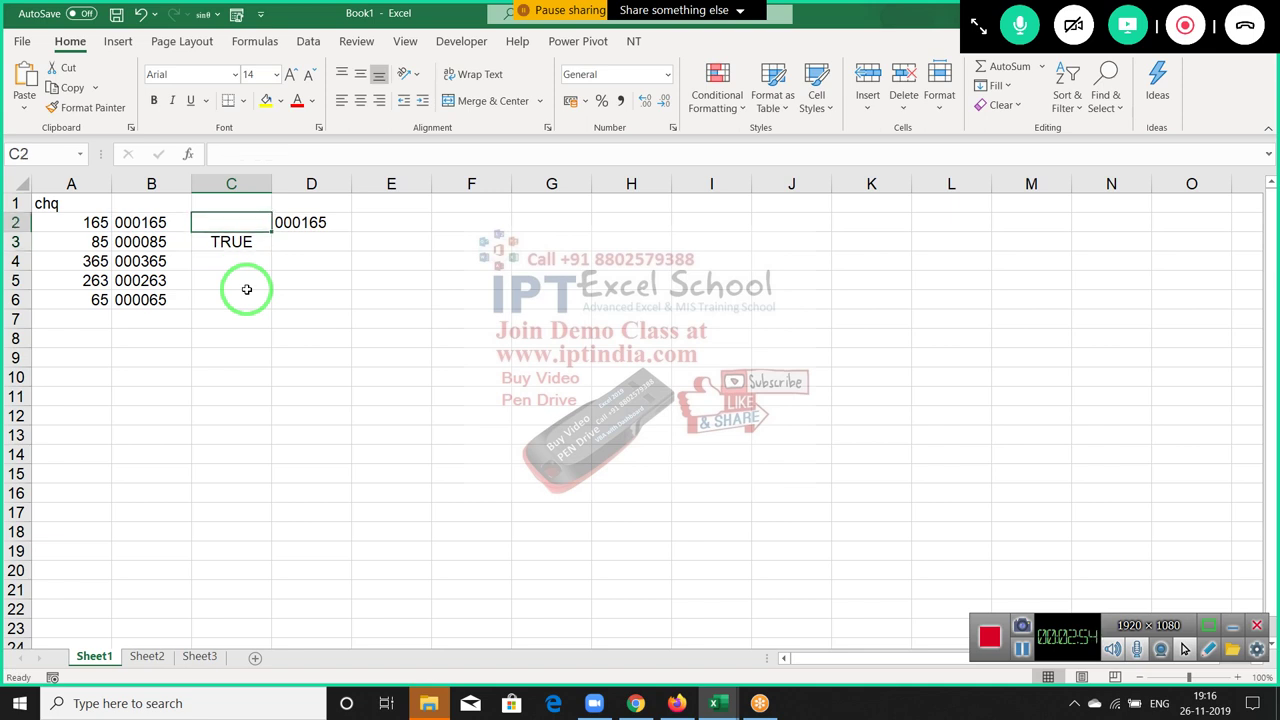
key(Left)
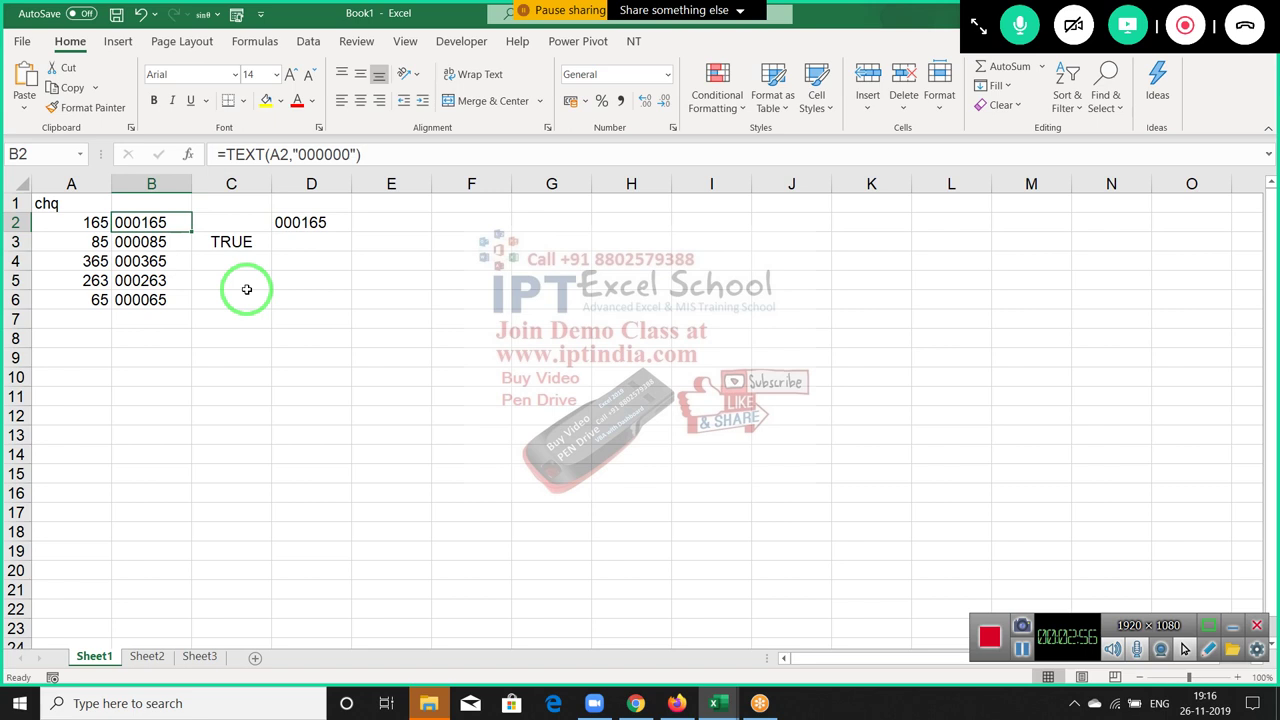
key(Down)
key(Up)
Add the heading Mobile in E1
key(Right)
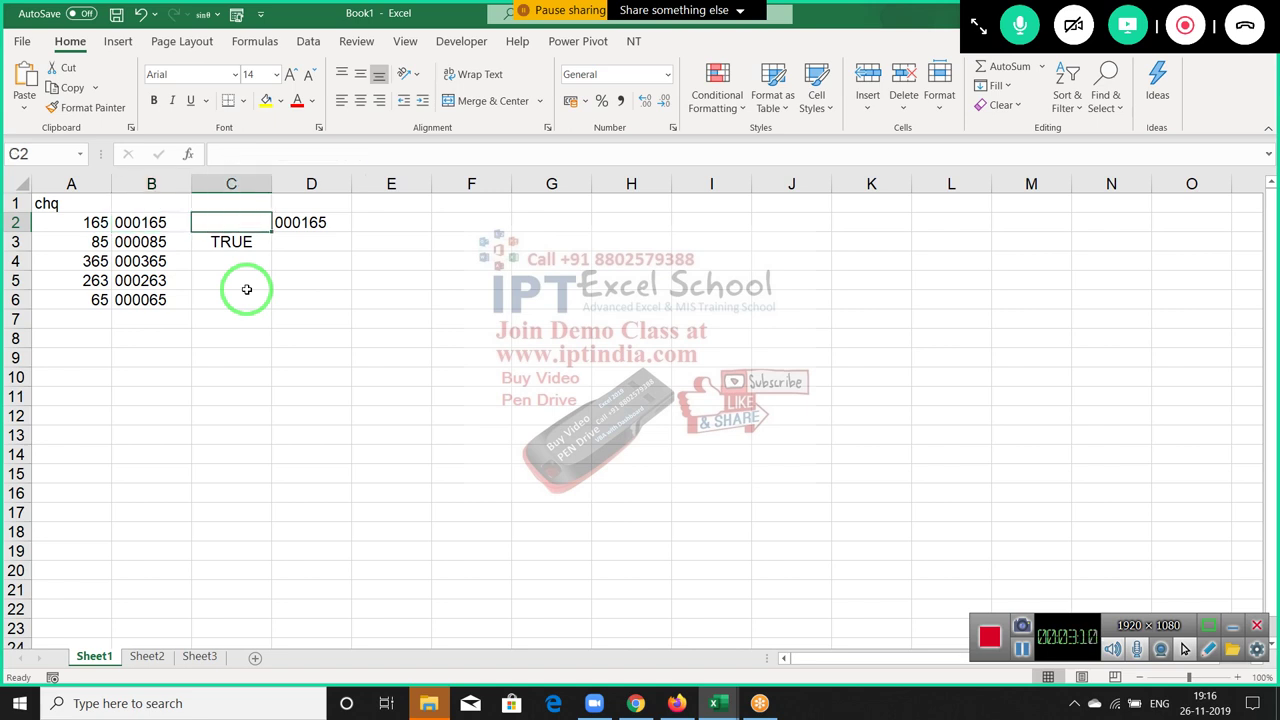
key(Right)
key(Right)
key(Right)
key(Up)
key(Left)
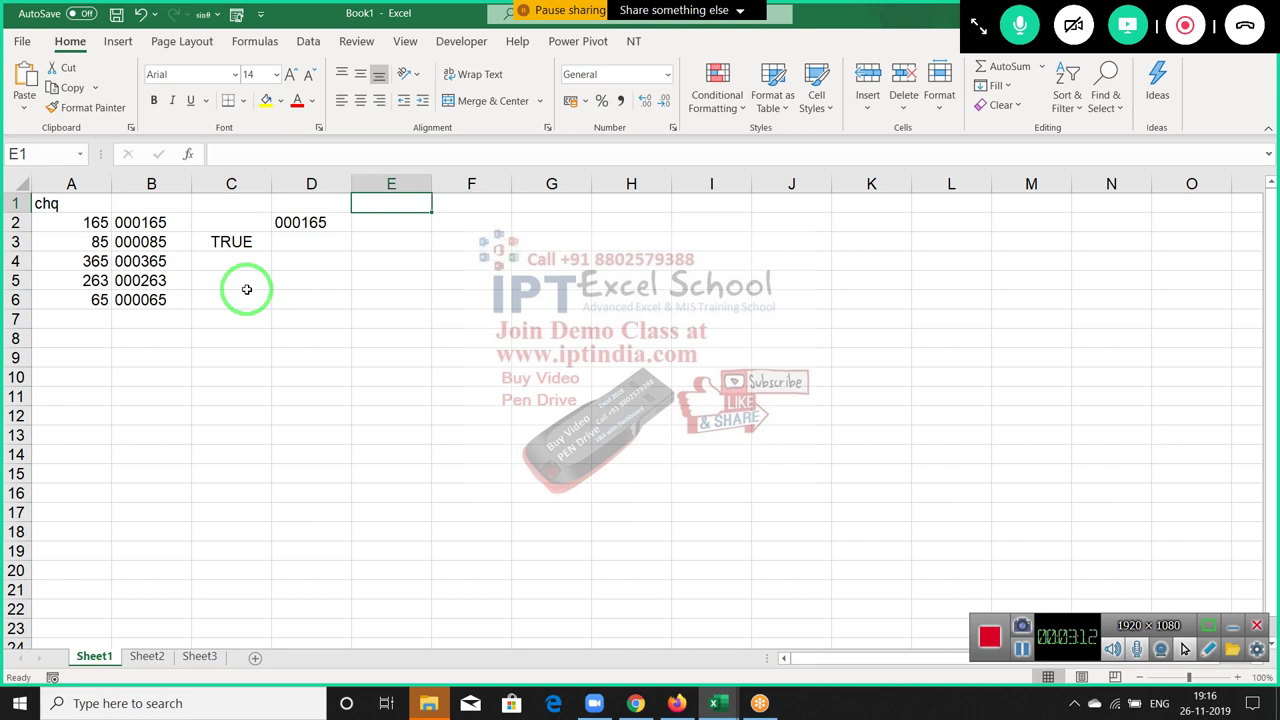
text(Mob)
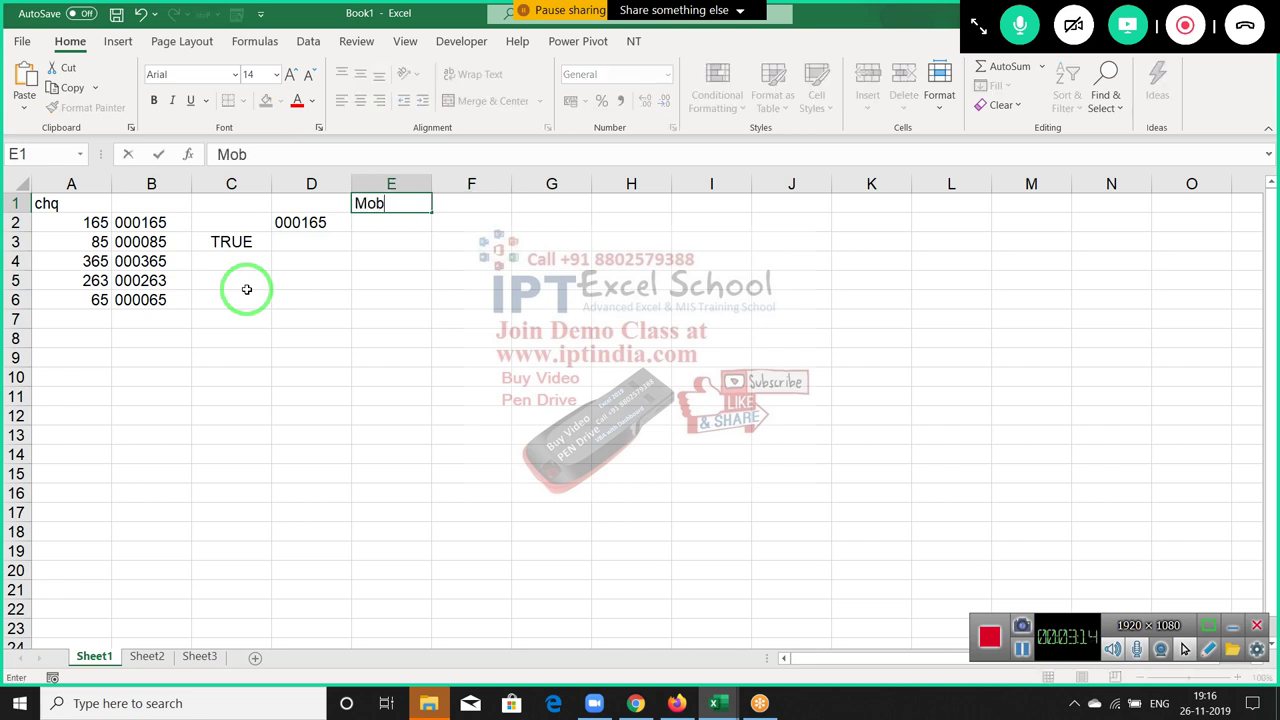
text(ile)
key(Return)
Give E2:E7 a custom +91 format followed by zero placeholders
key(shift+Down)
key(shift+Down)
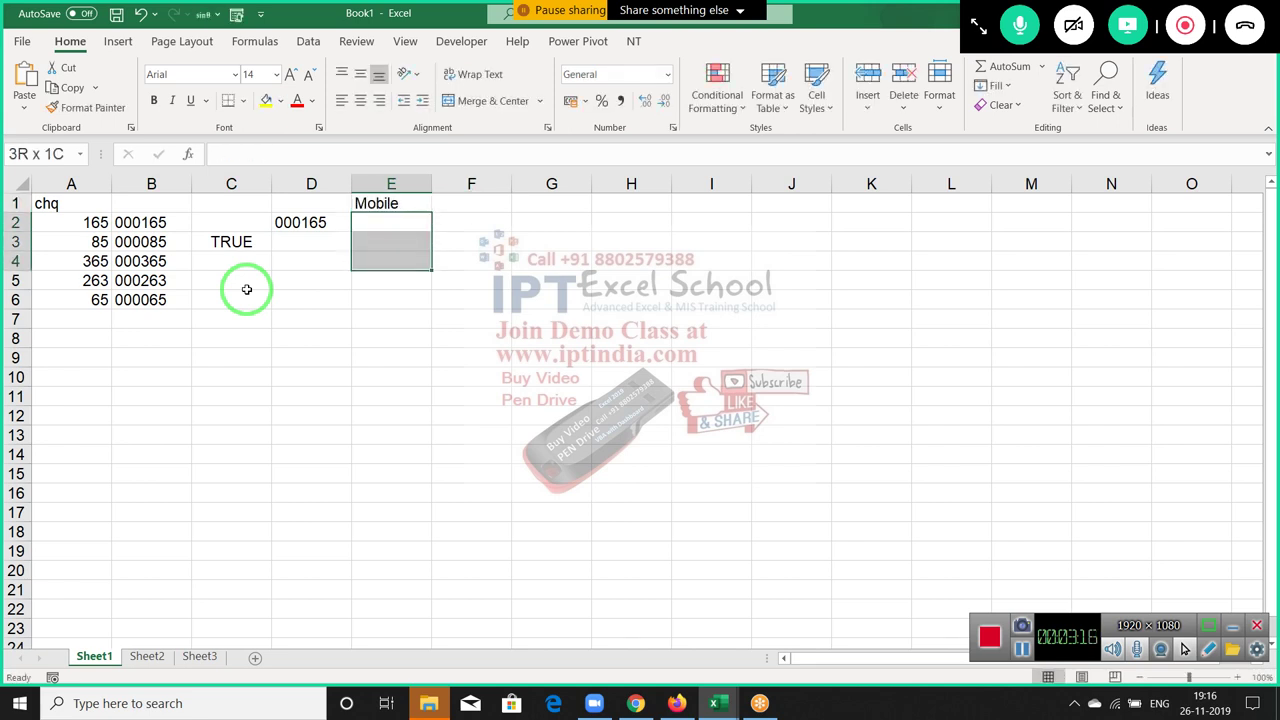
key(shift+Down)
key(shift+Down)
key(shift+Down)
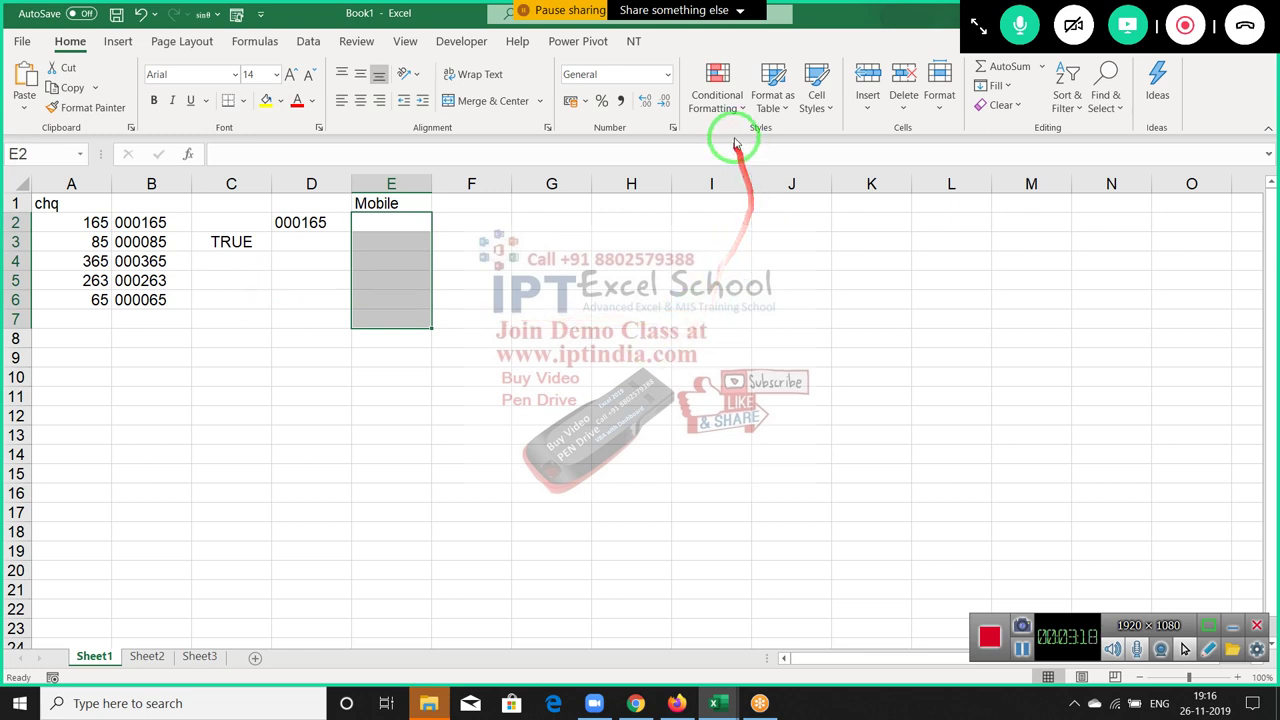
click(668, 126)
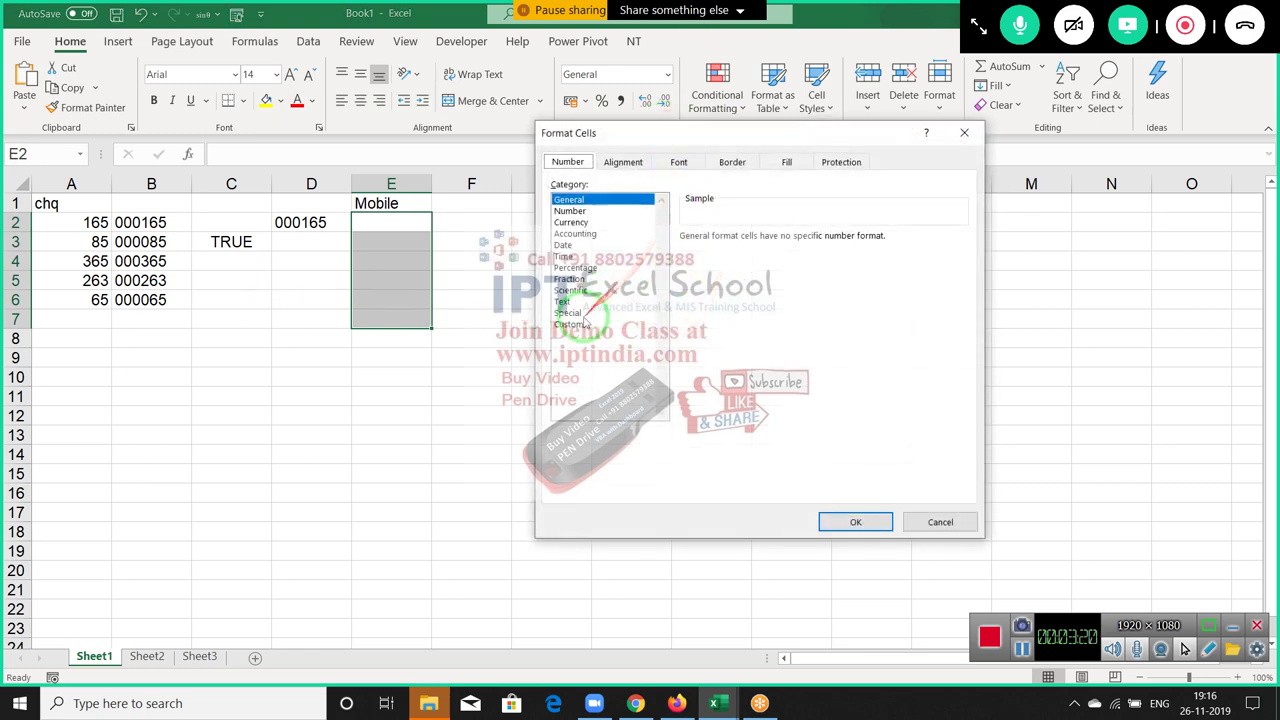
click(569, 324)
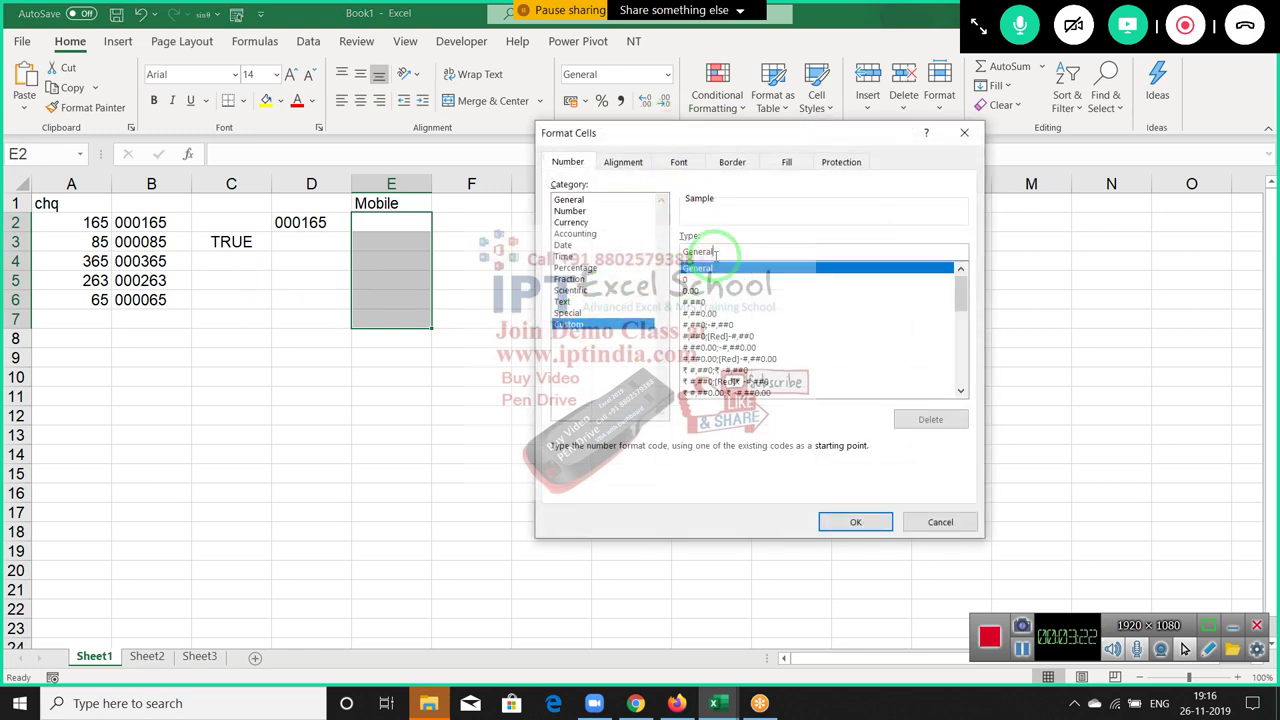
key(BackSpace)
key(BackSpace)
key(BackSpace)
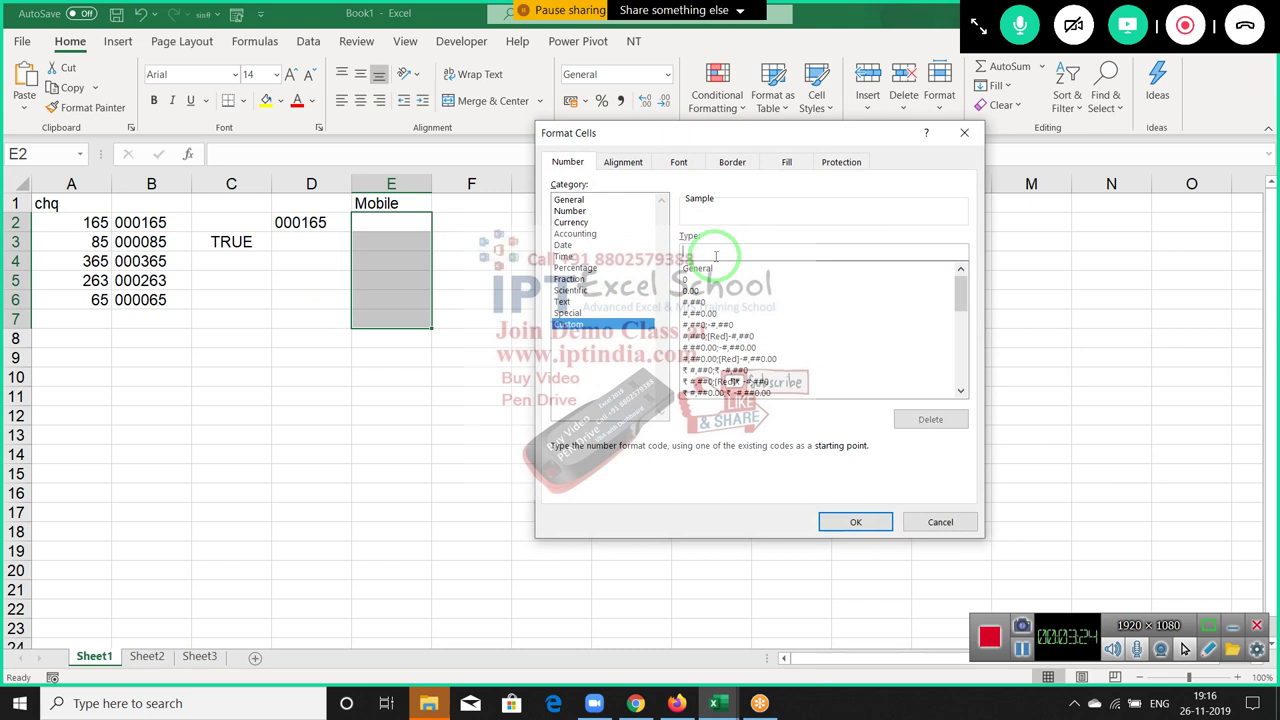
text(+91 )
text(0000000000)
key(Return)
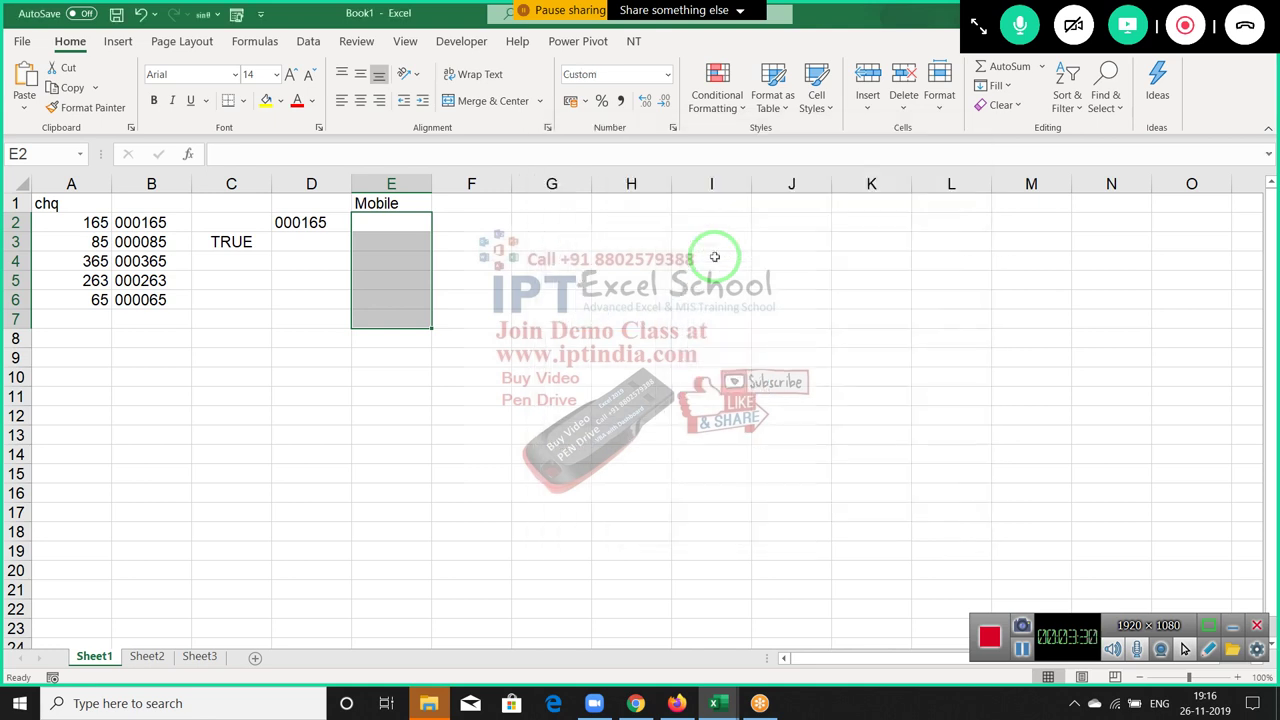
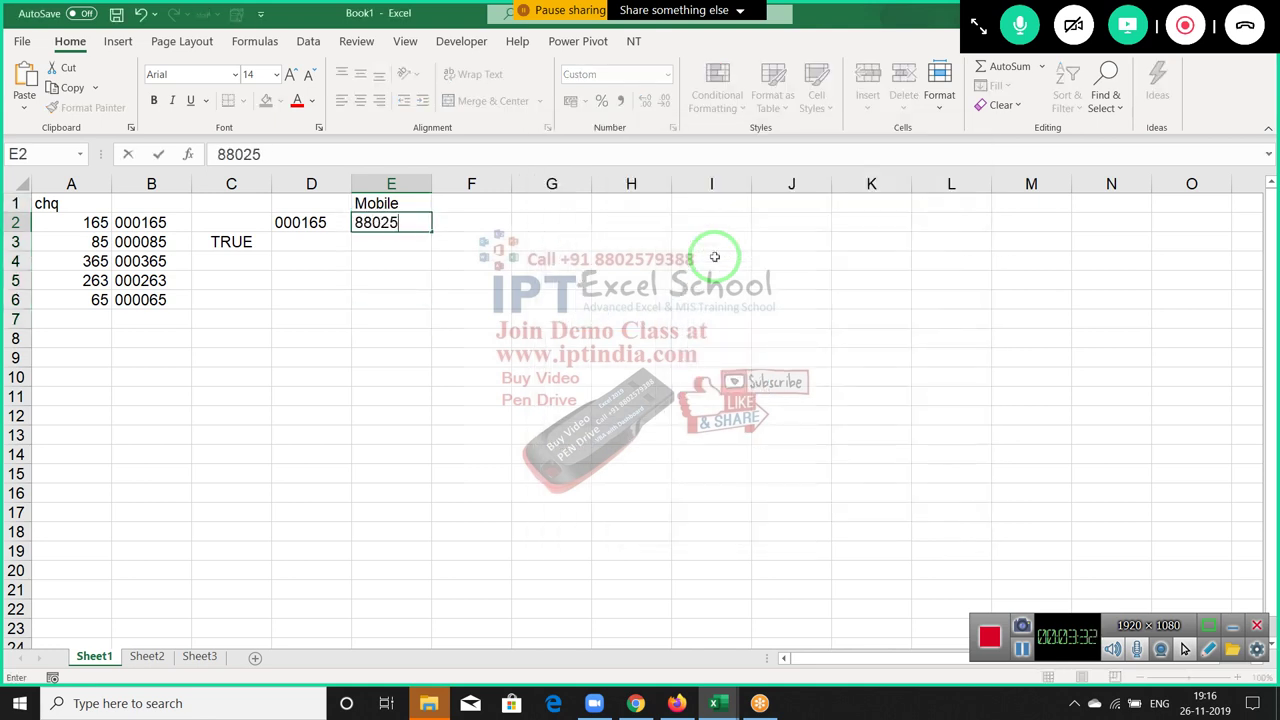
Enter a ten-digit mobile number in E2 and trim E2:E6's format to ten zeros
key(Return)
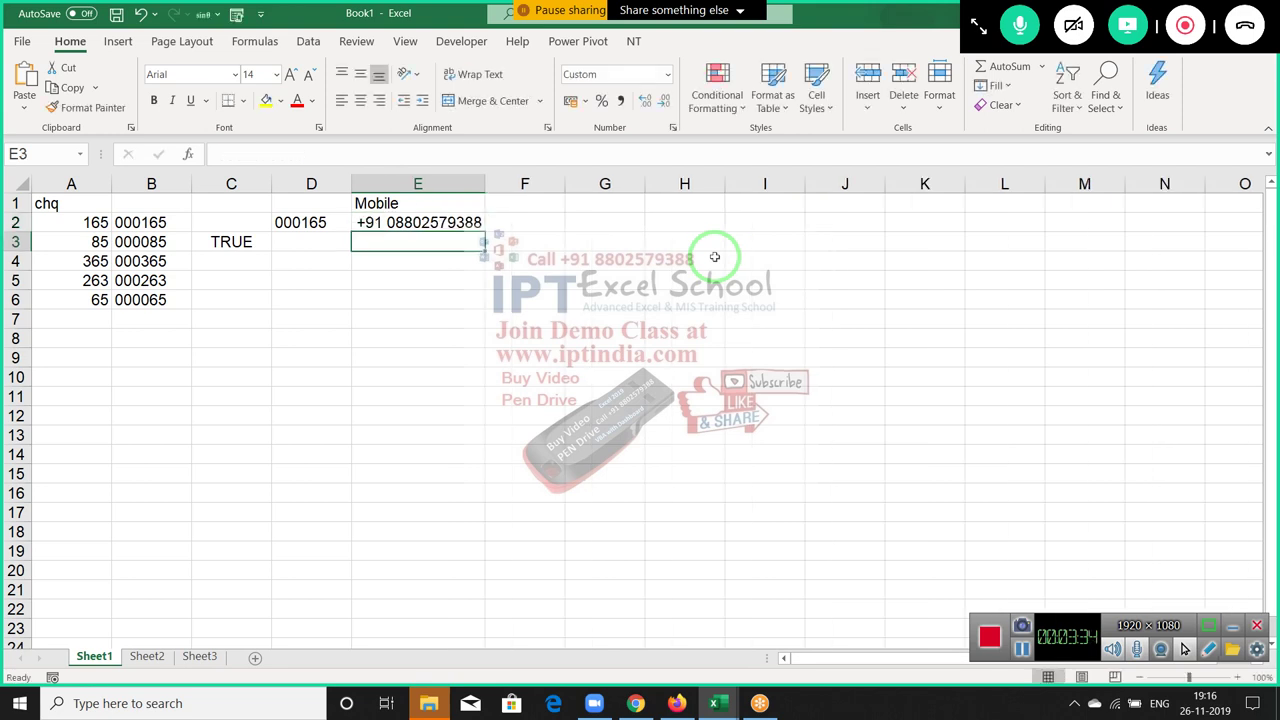
key(Up)
drag(430, 223, 461, 285)
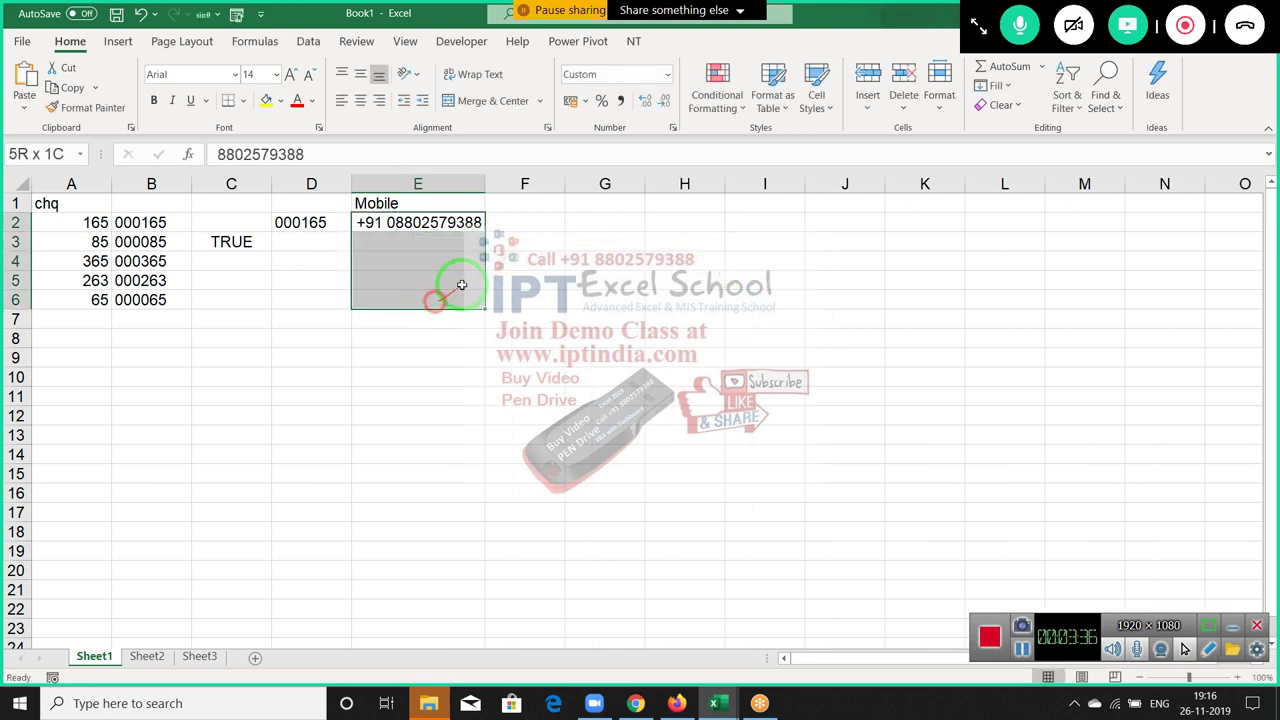
click(672, 127)
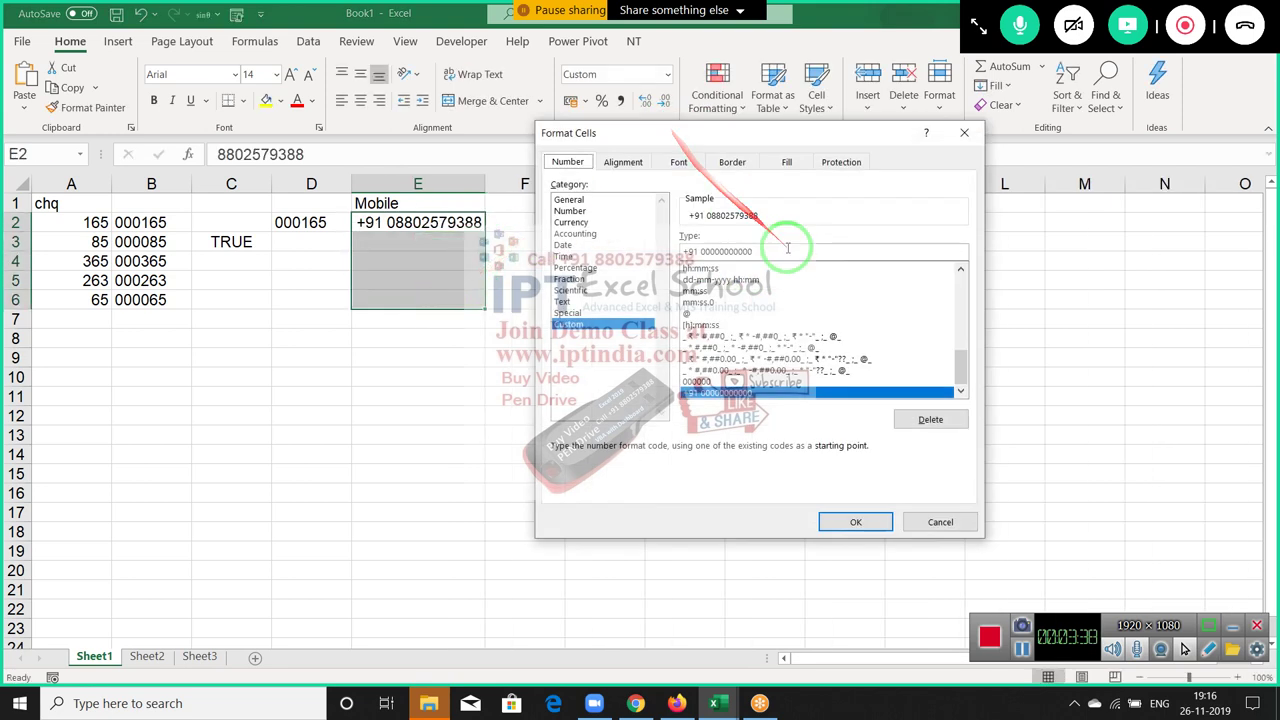
click(787, 248)
key(BackSpace)
key(Return)
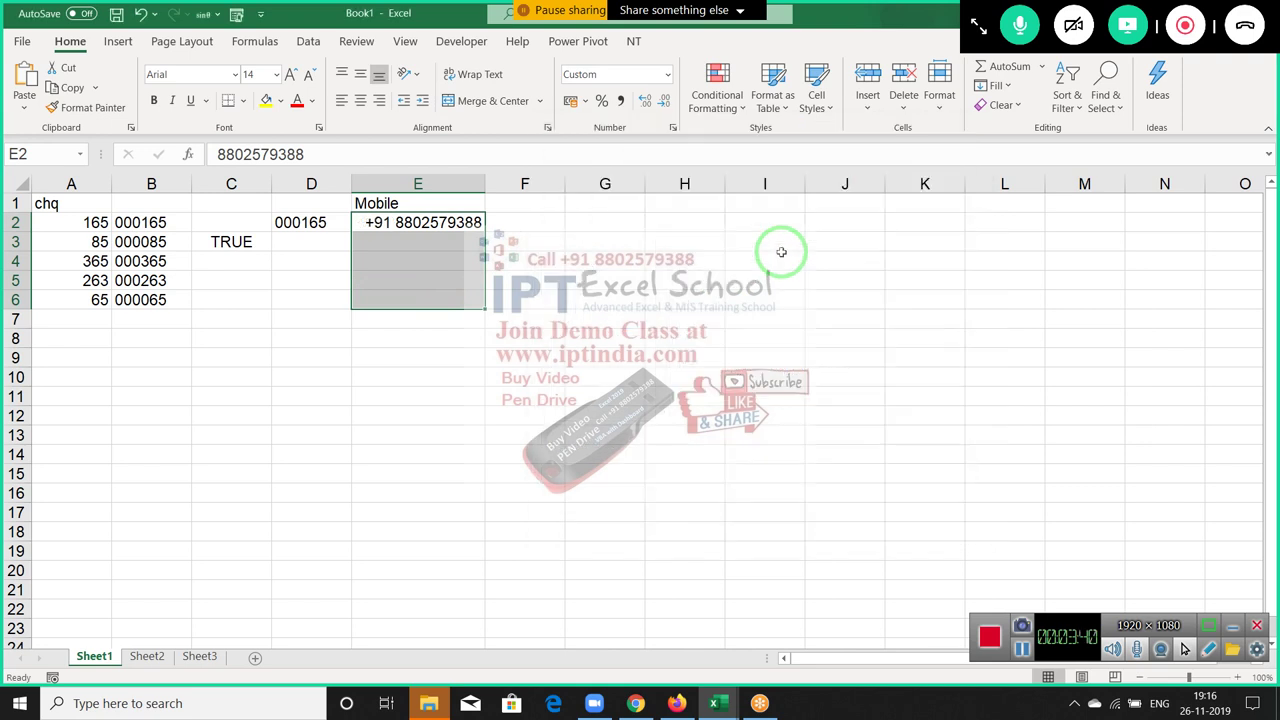
click(612, 283)
Enter a six-digit number in E3 and compare its zero-padded display with E2
click(447, 243)
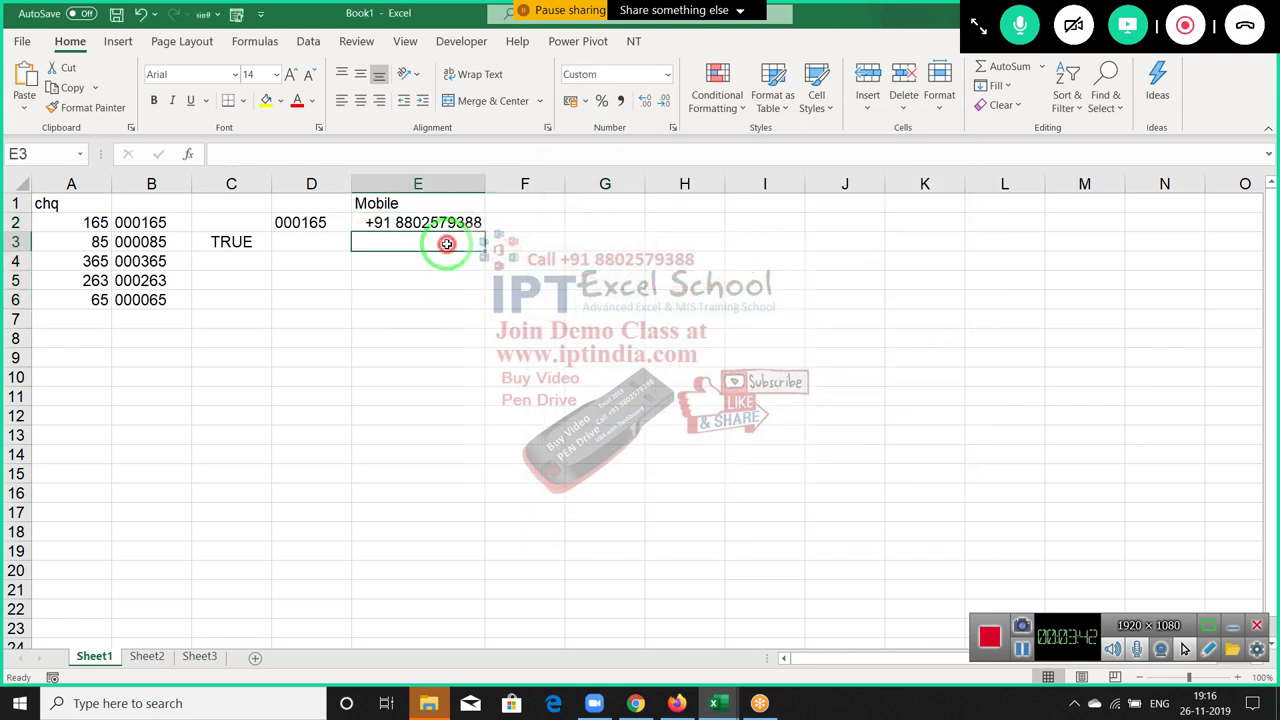
text(880)
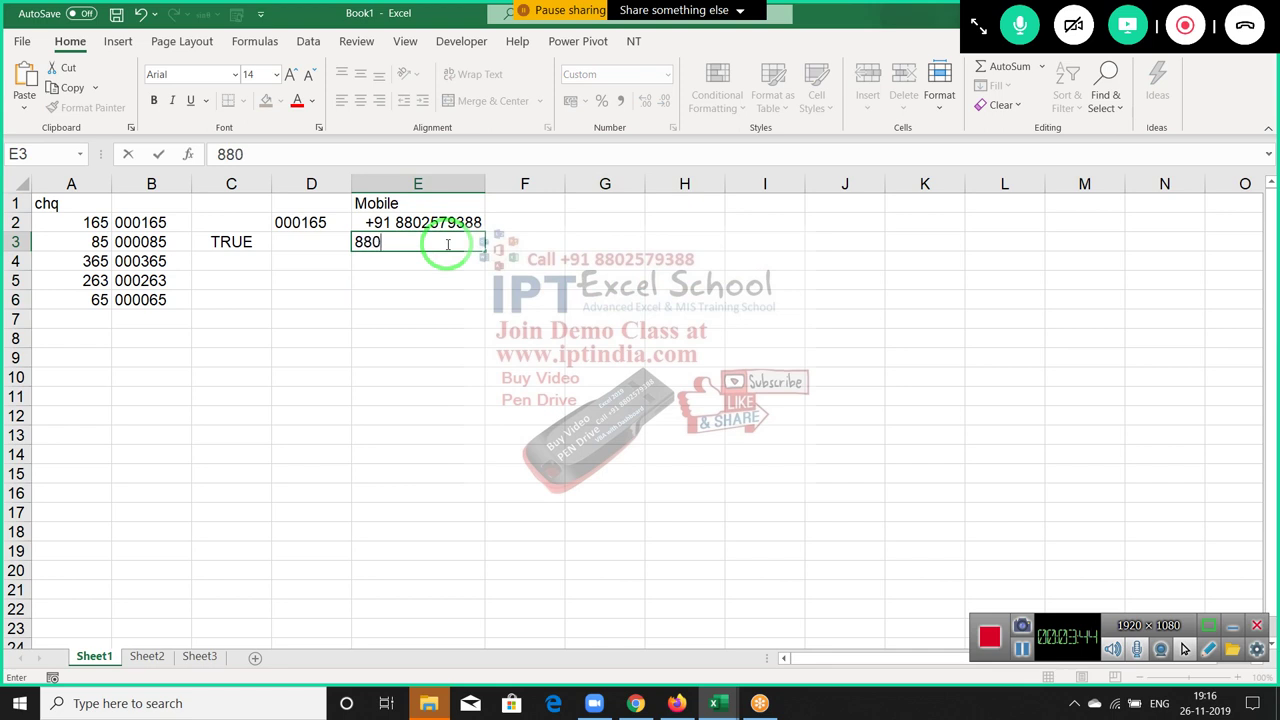
text(257)
key(Return)
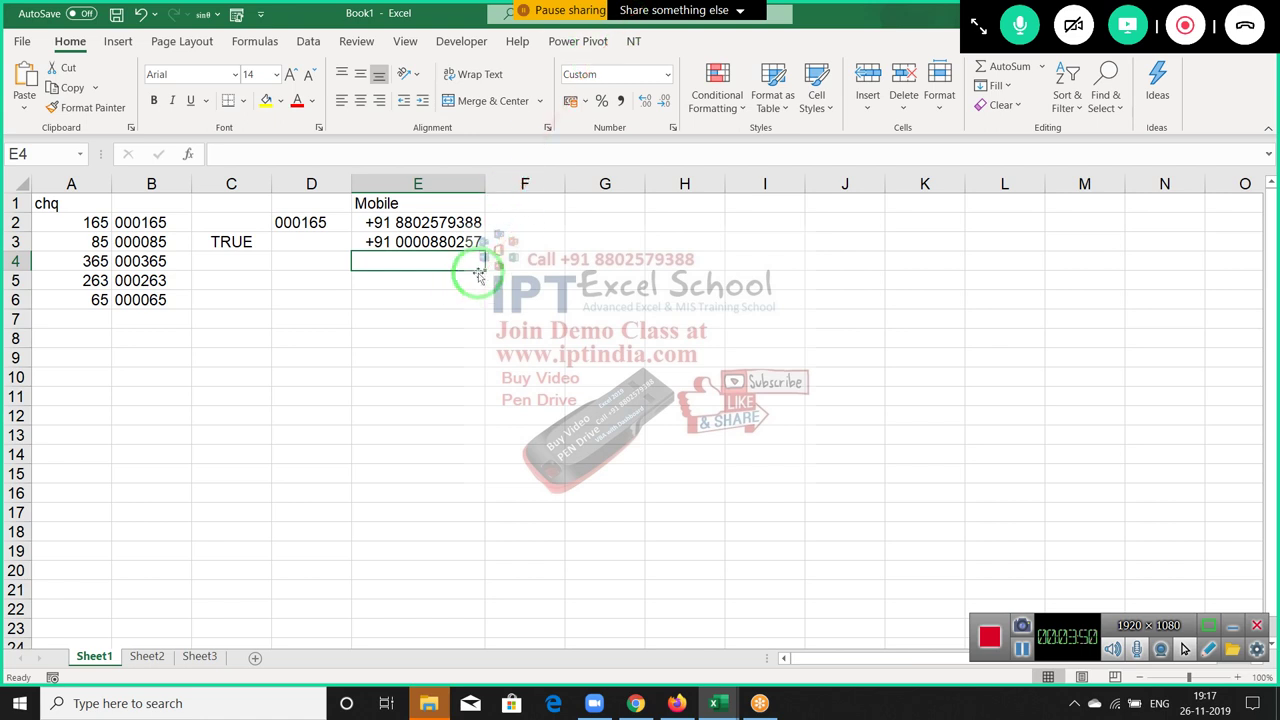
click(433, 238)
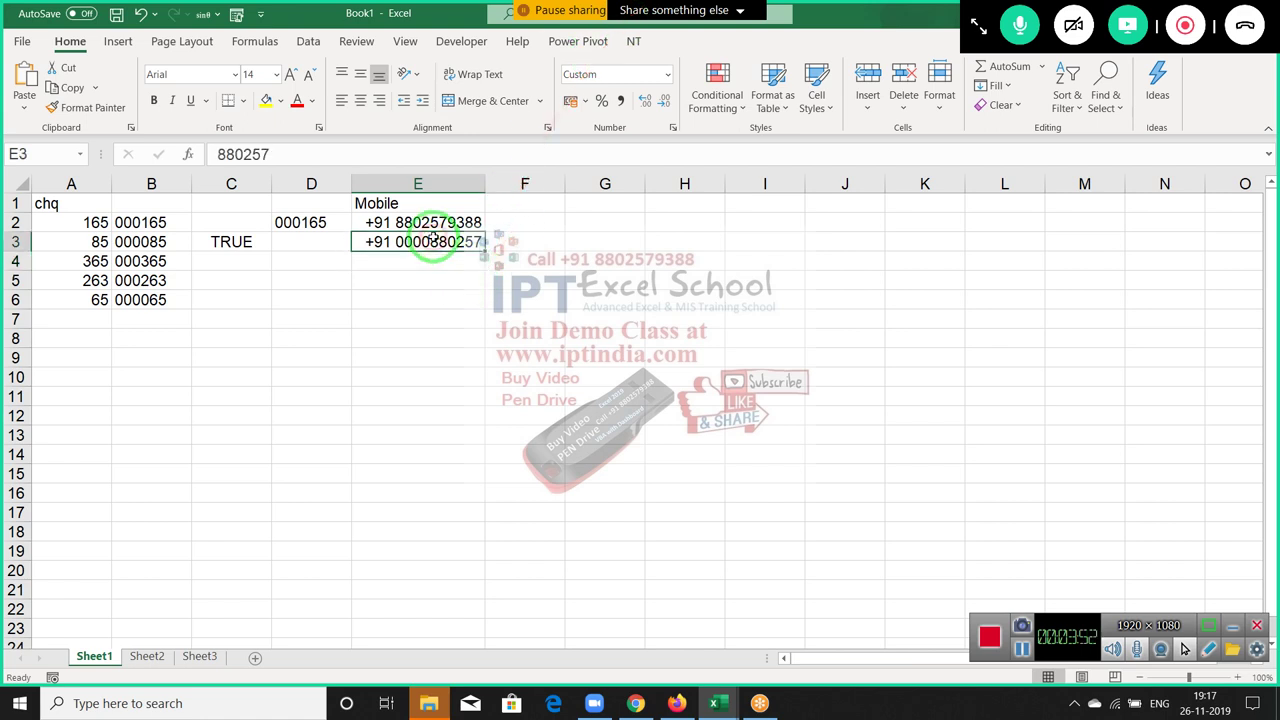
drag(433, 222, 433, 236)
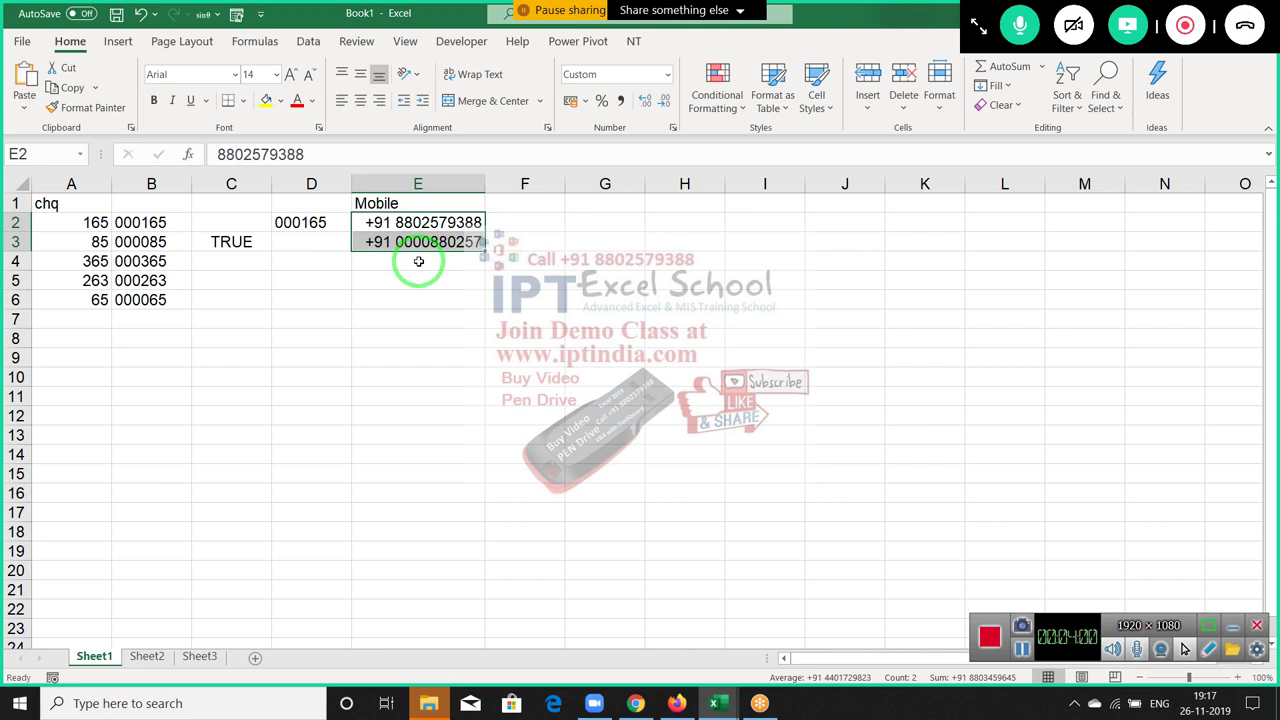
click(418, 264)
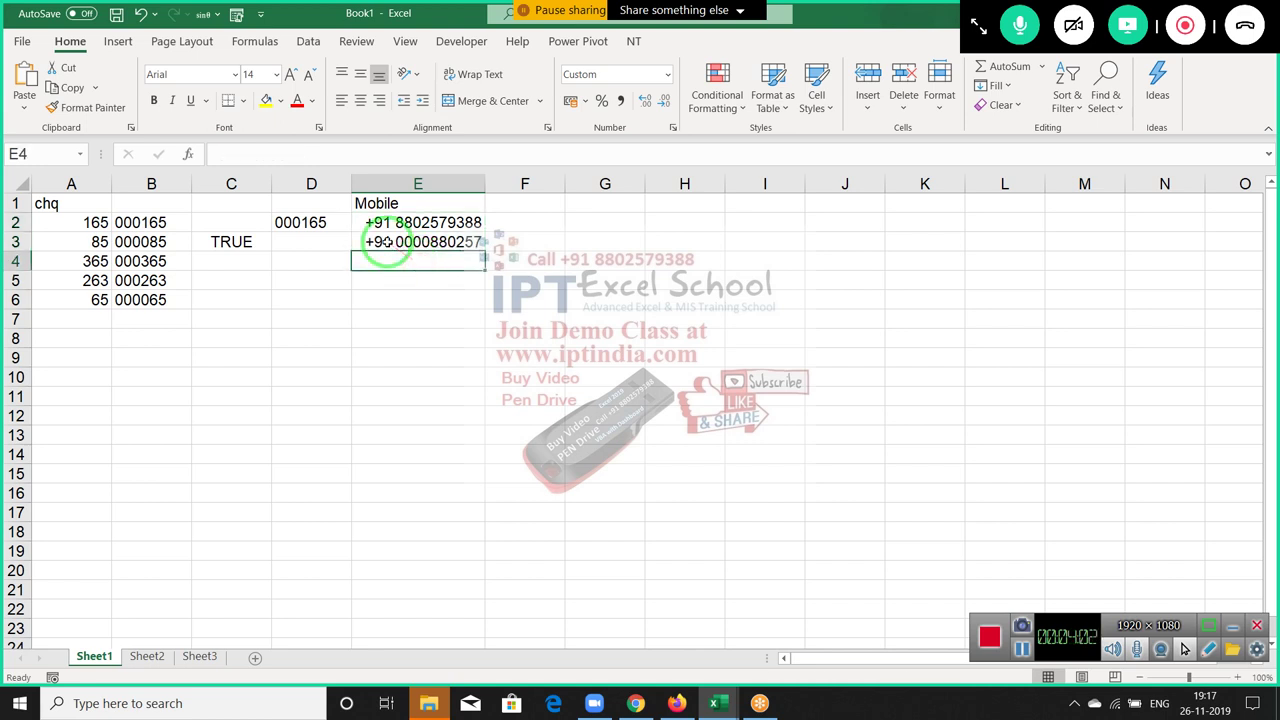
click(449, 247)
drag(455, 234, 450, 222)
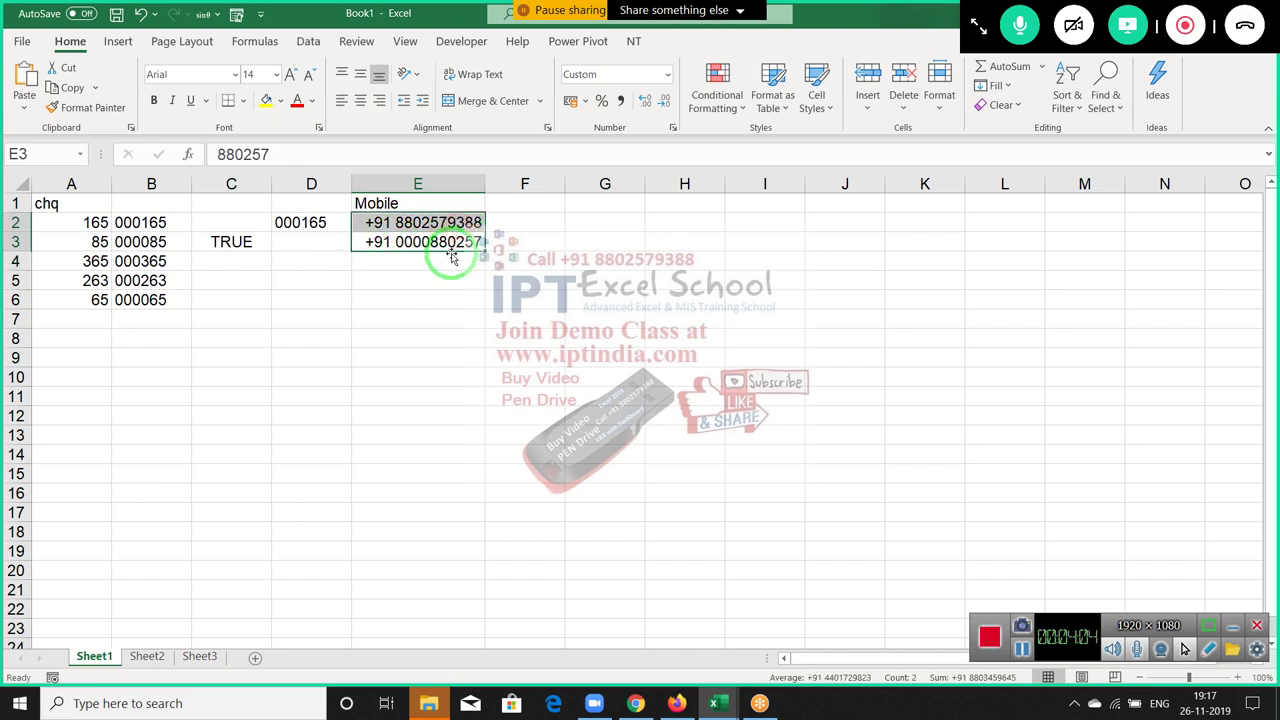
Change the Mobile cells' custom format to +91 ########## to drop the padding zeros
click(450, 226)
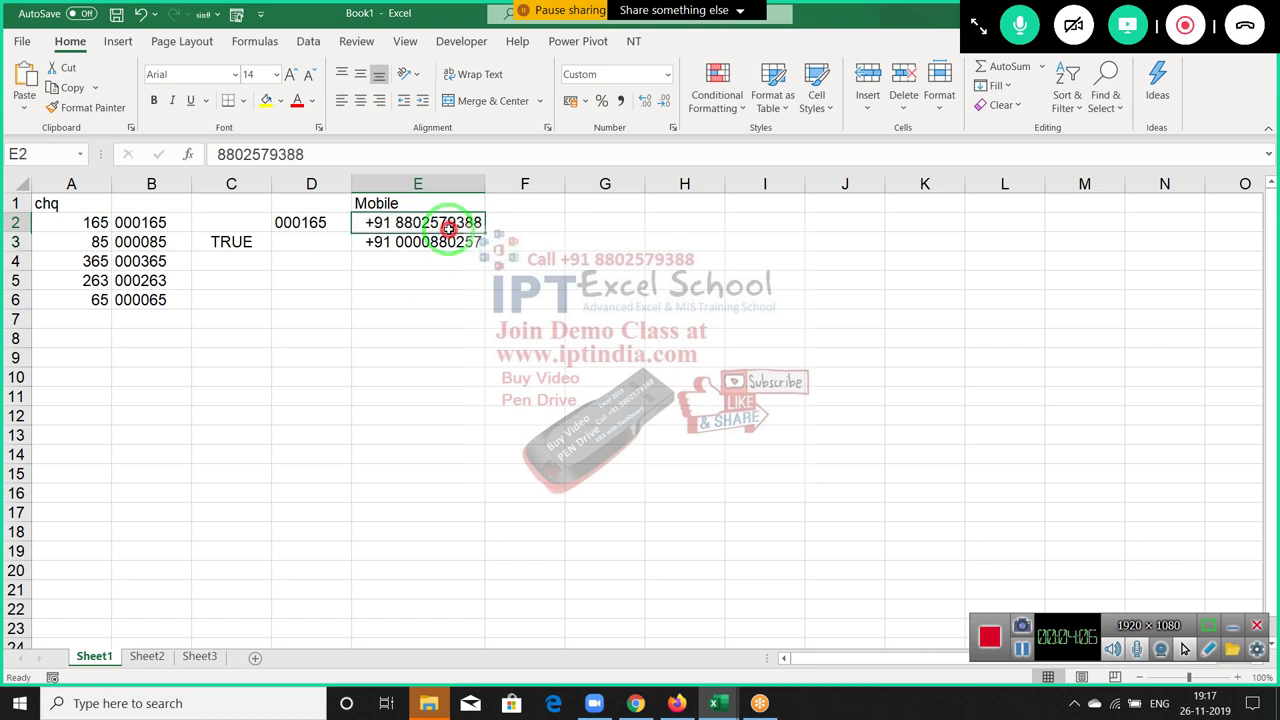
drag(449, 229, 445, 318)
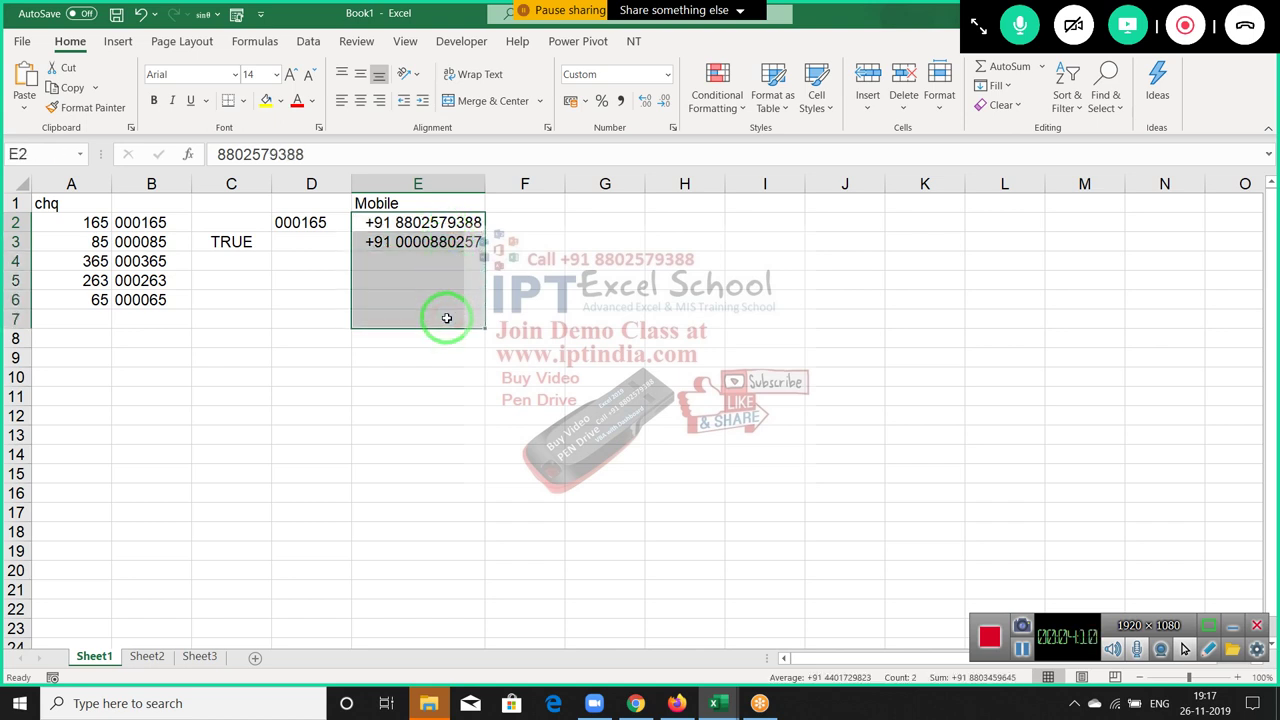
right_click(445, 318)
click(555, 596)
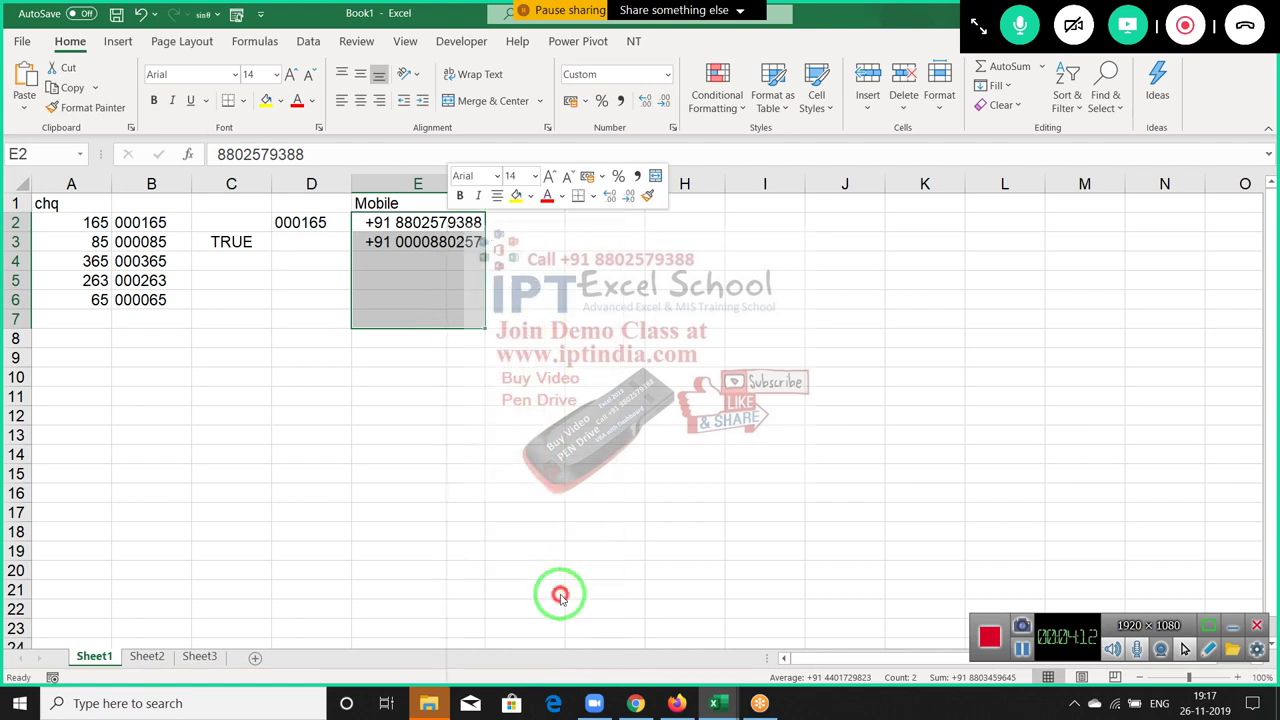
drag(583, 283, 768, 196)
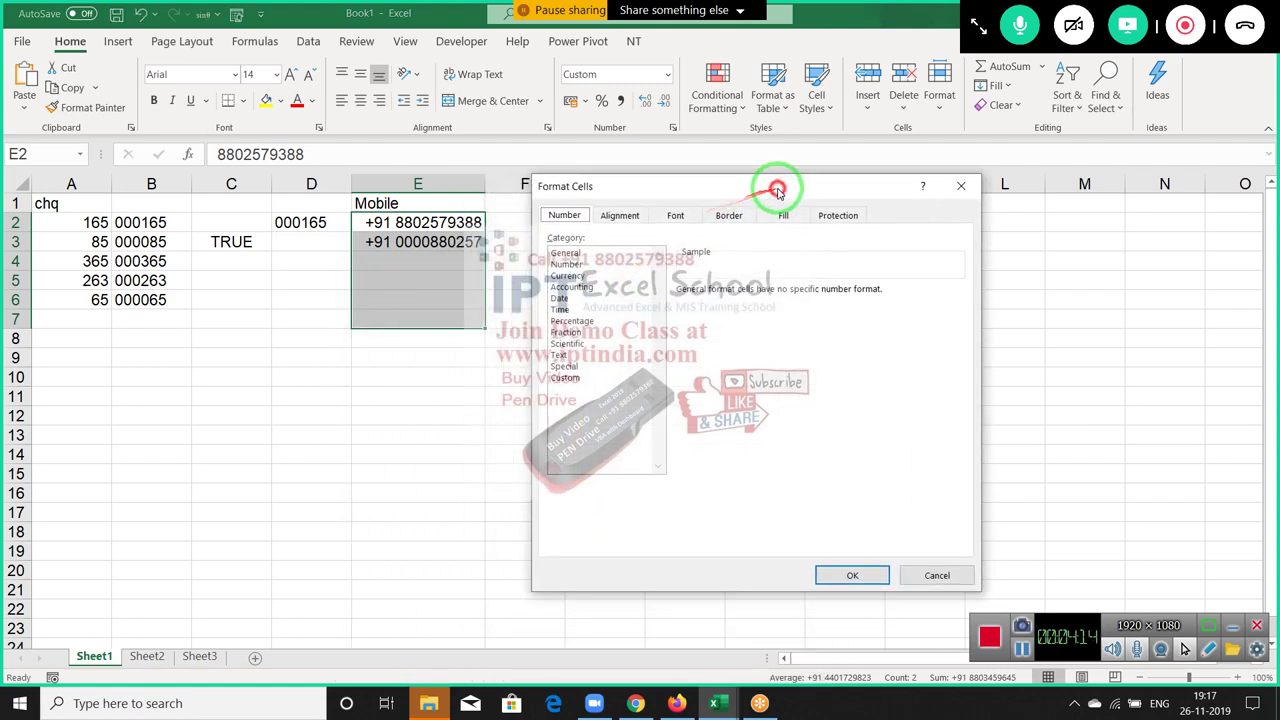
click(582, 388)
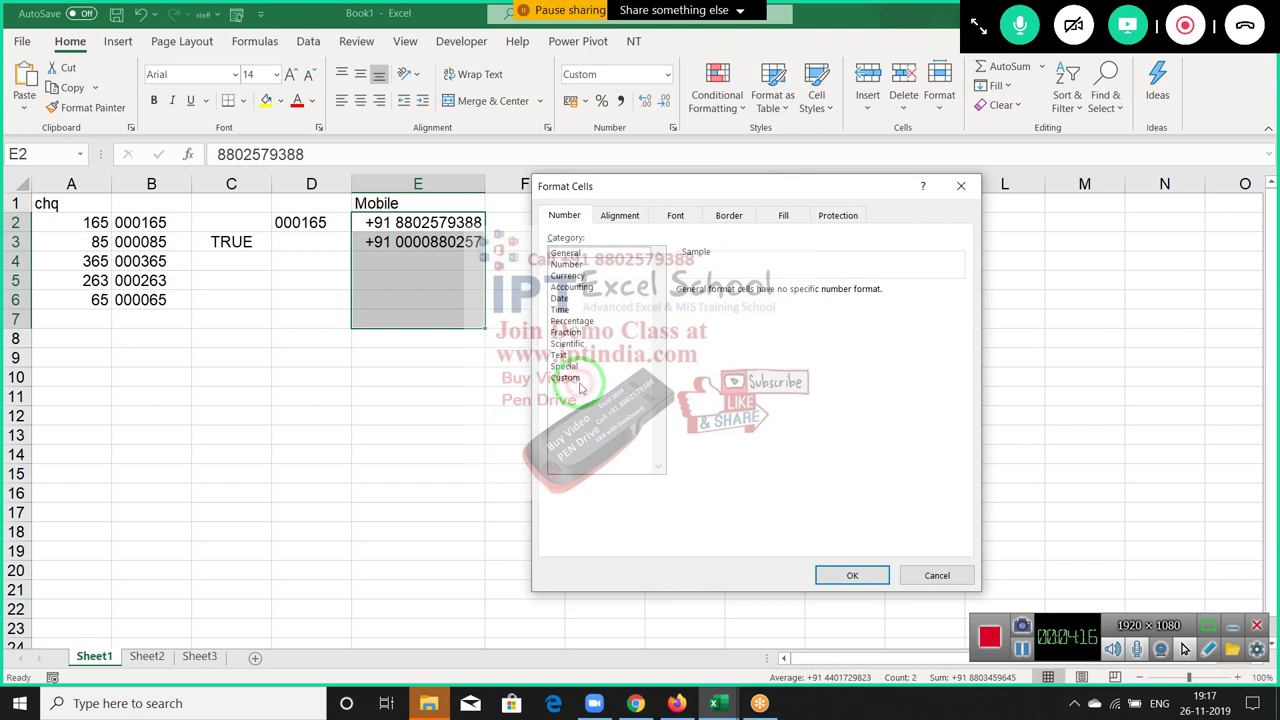
click(580, 384)
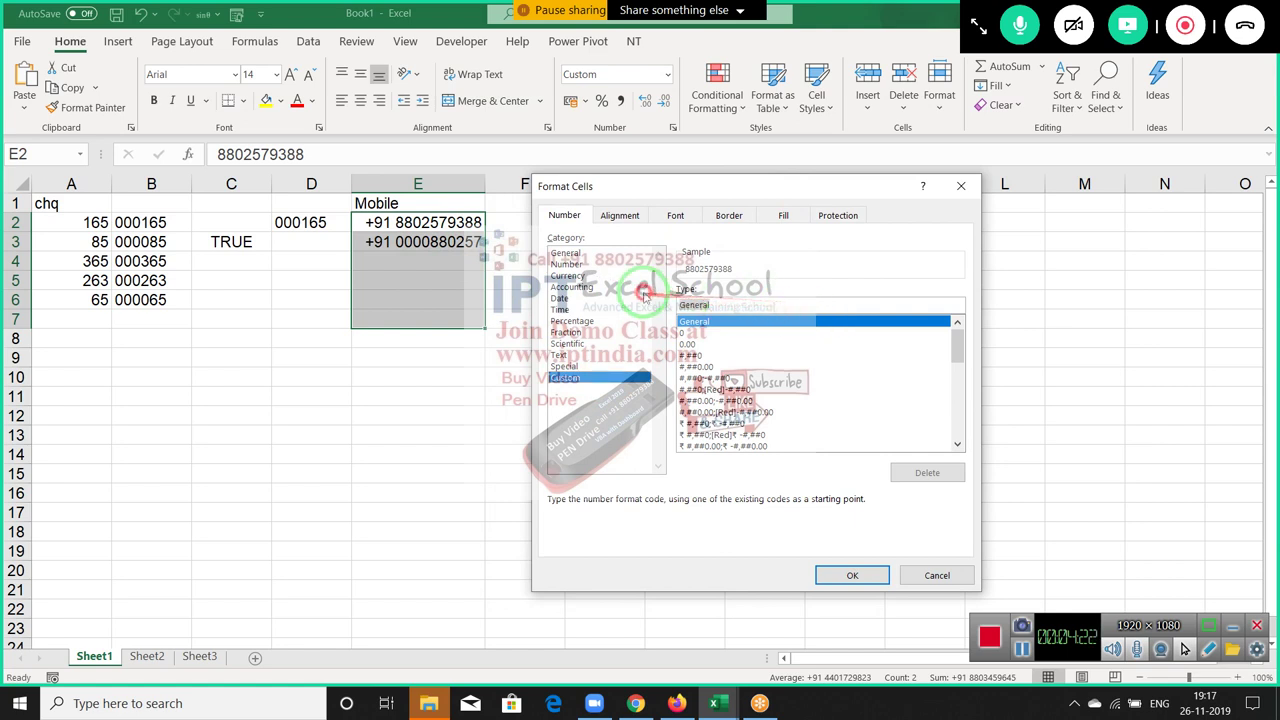
text(+91 )
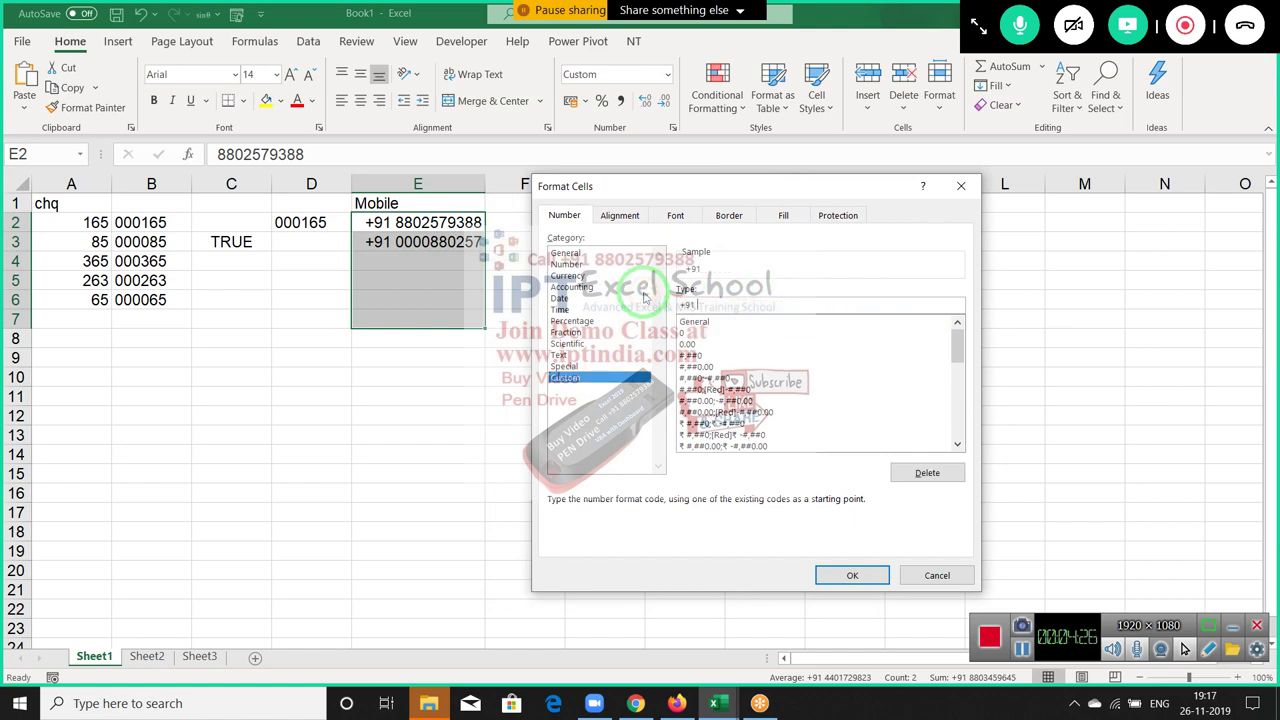
text(##########)
key(Return)
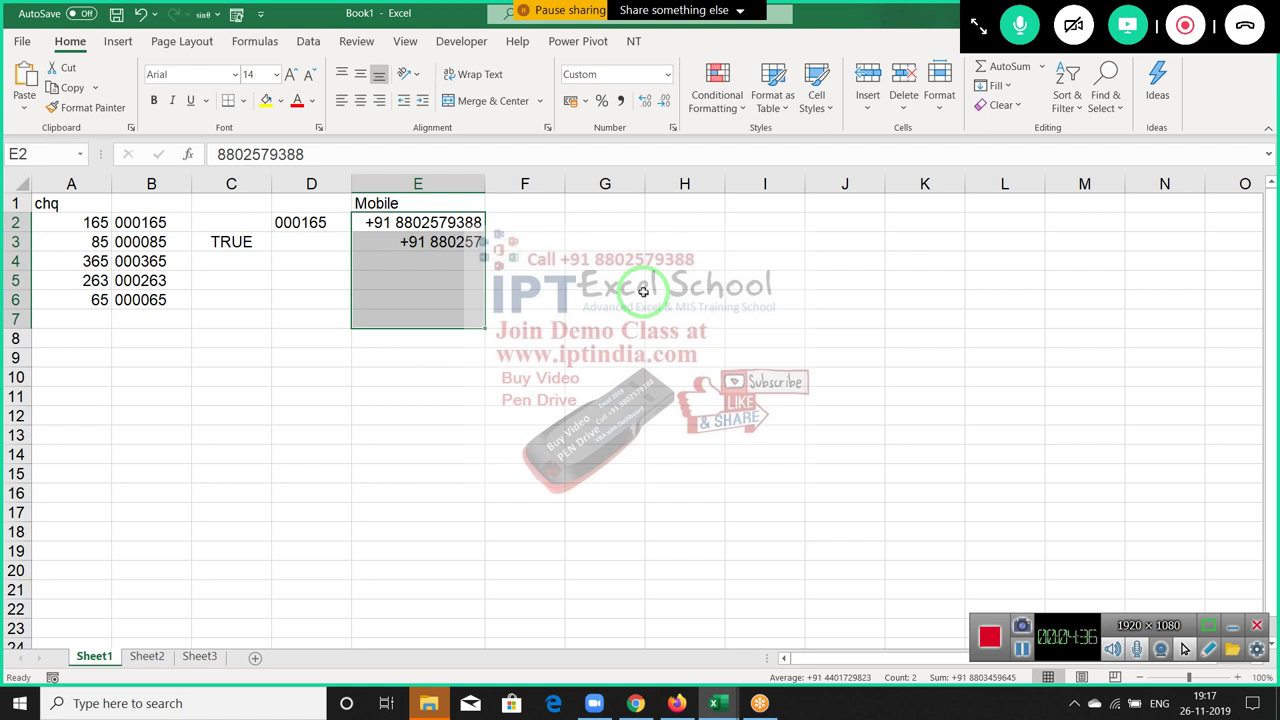
Review the Mobile column's +91 custom format code, then close without applying changes
drag(455, 245, 452, 241)
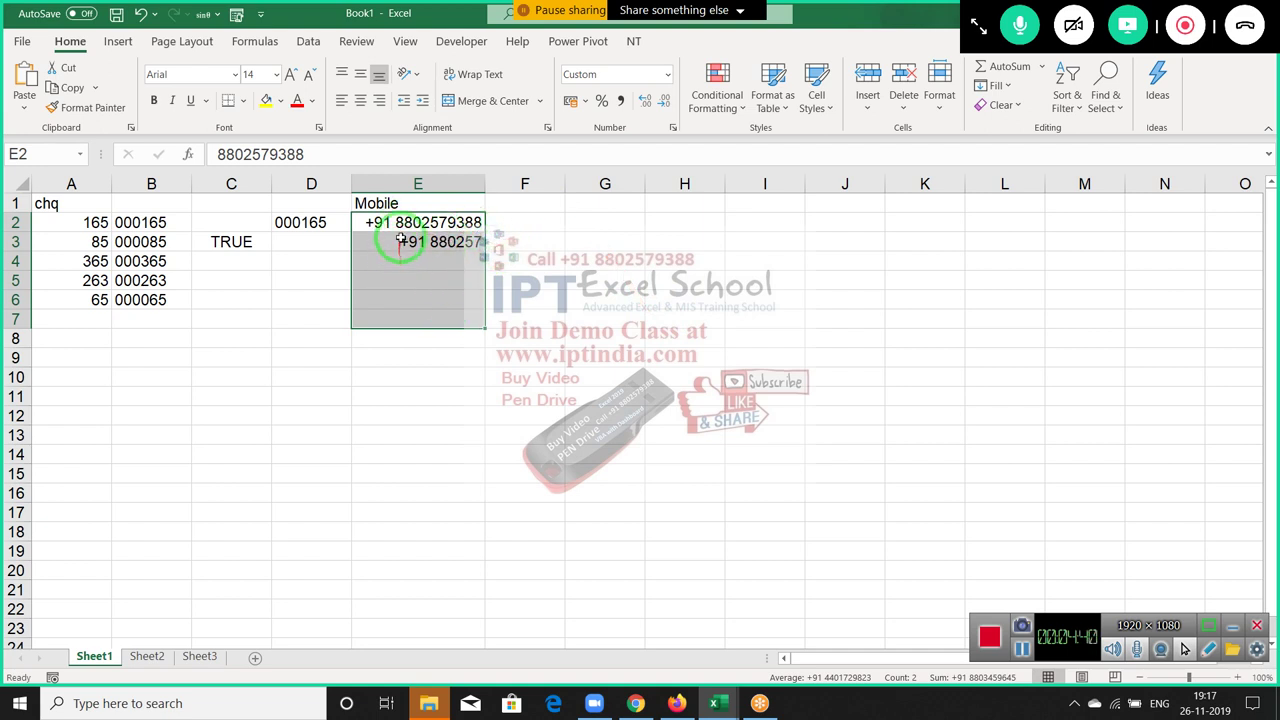
click(672, 128)
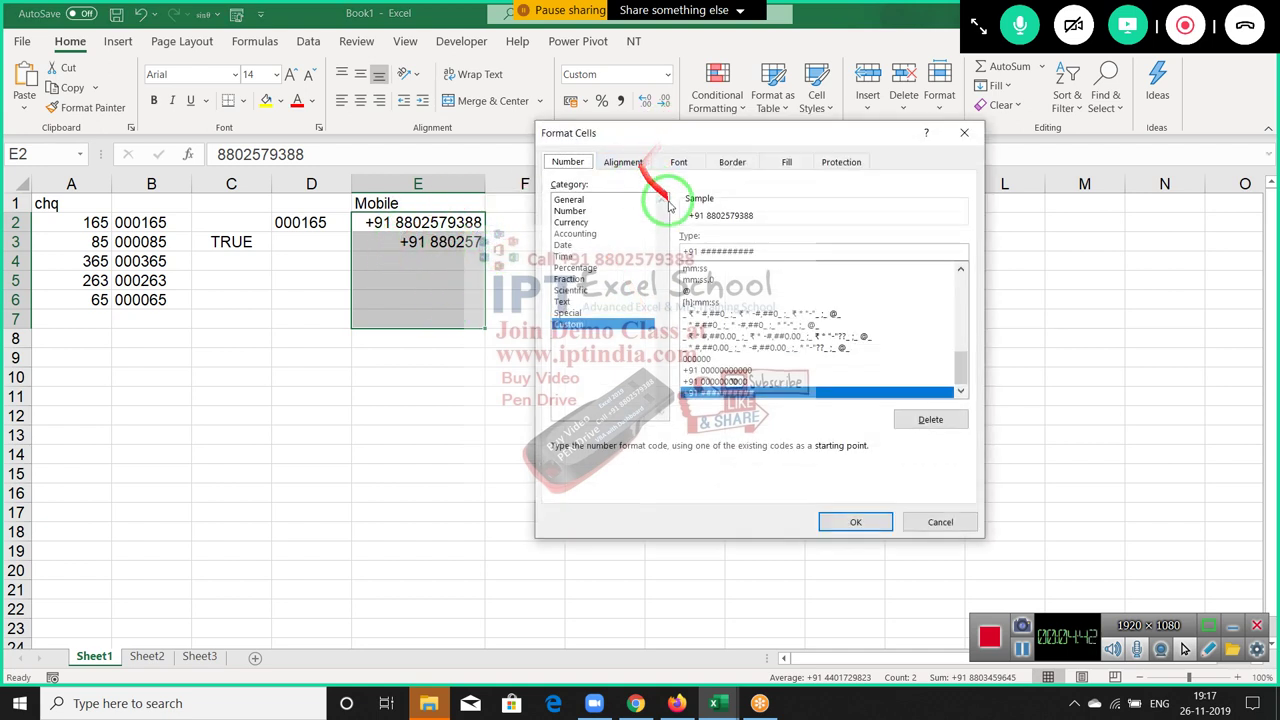
click(698, 250)
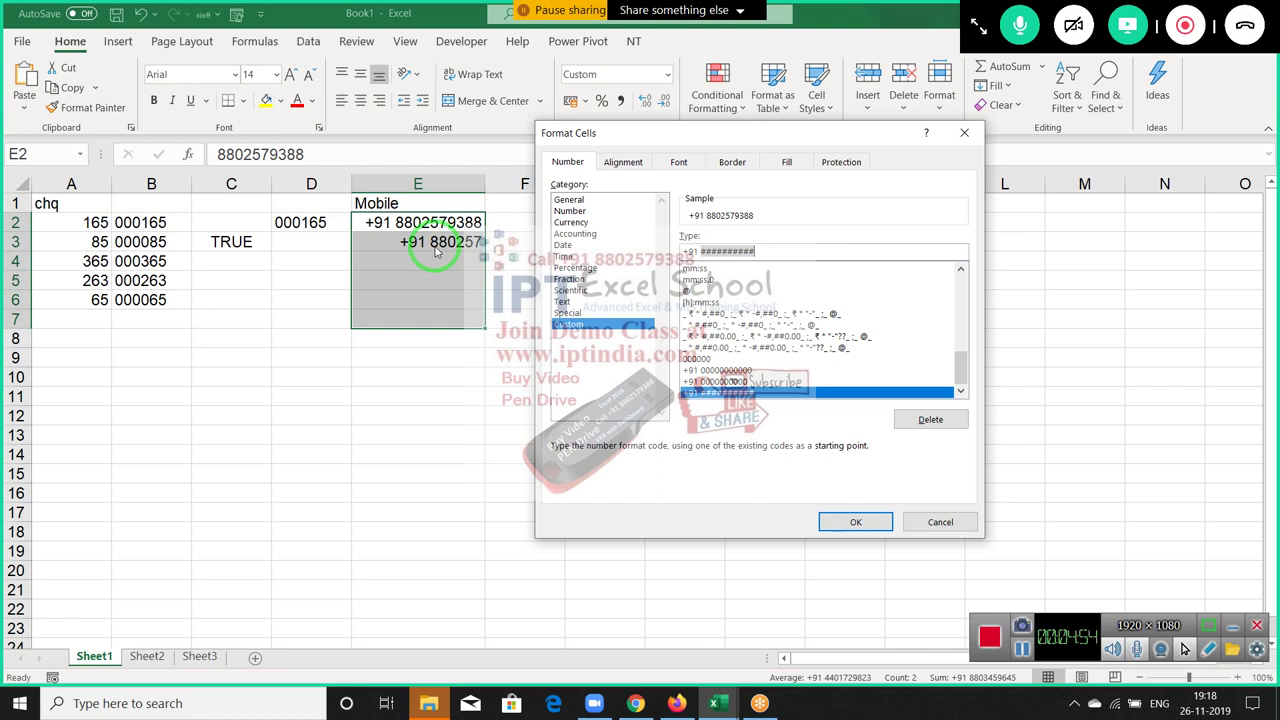
click(964, 132)
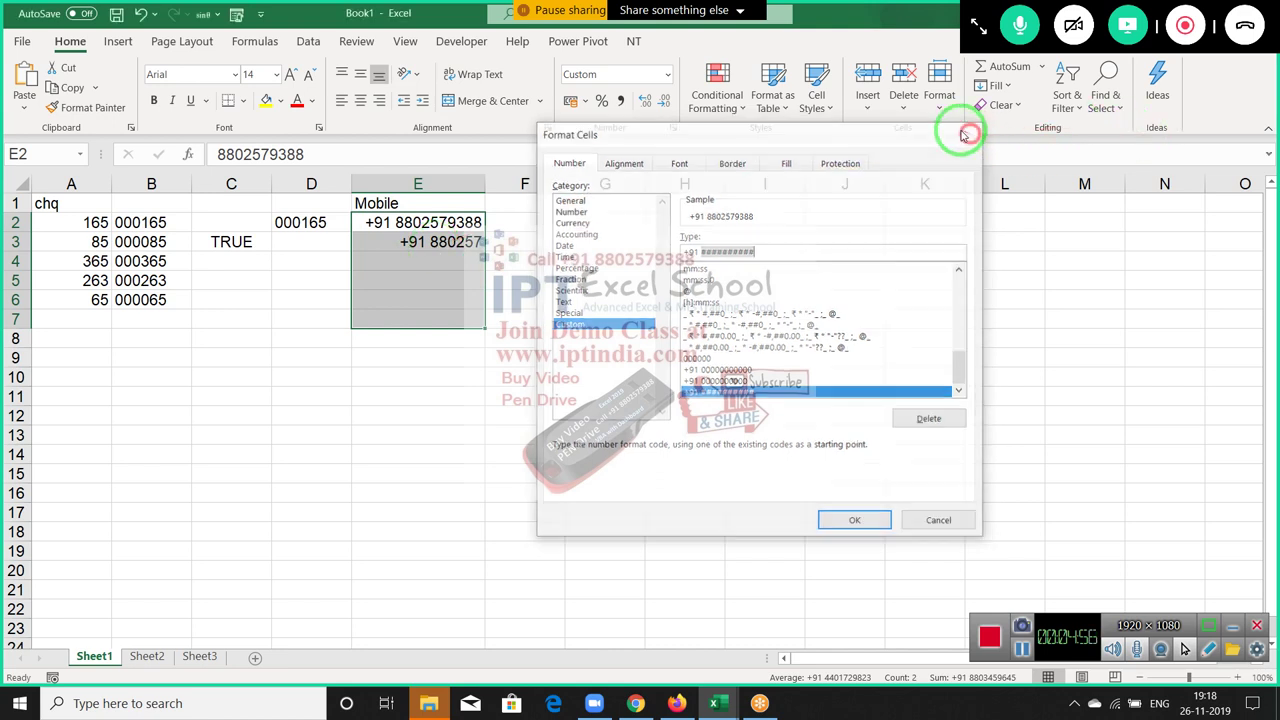
Enter the heading Meeting in F1 and select F2:F6 beneath it
click(568, 202)
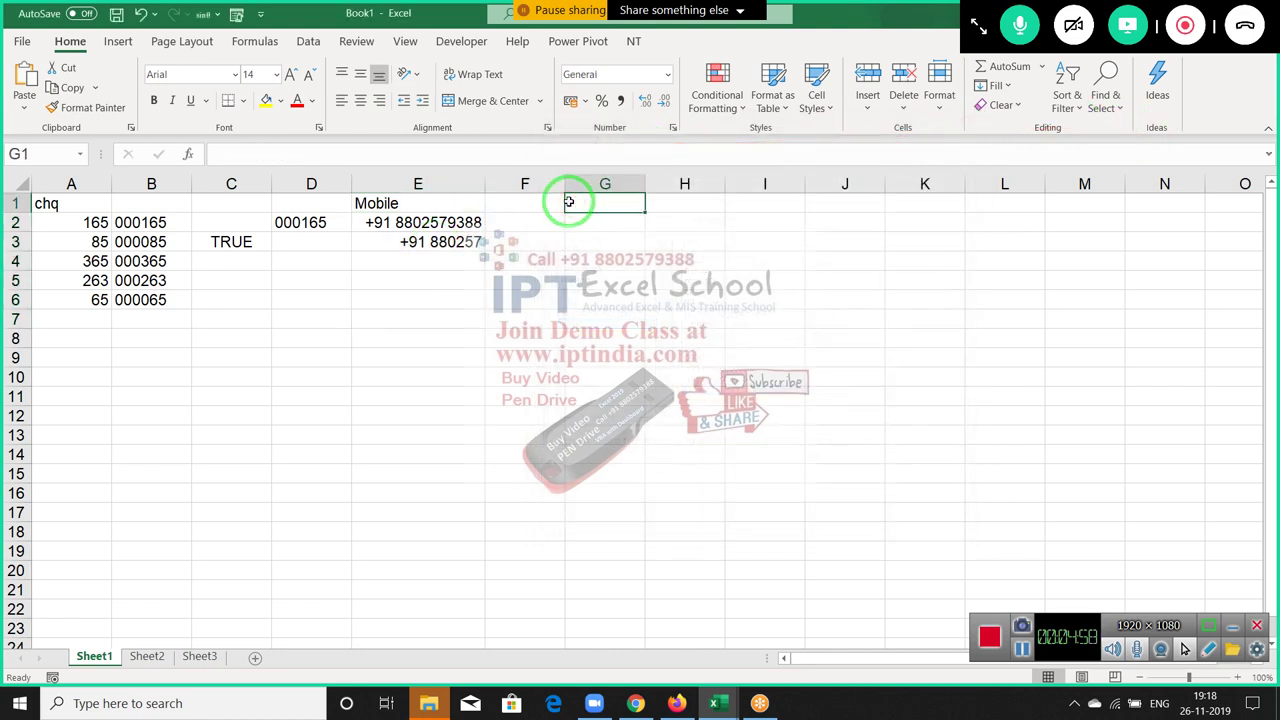
key(Left)
text(Me)
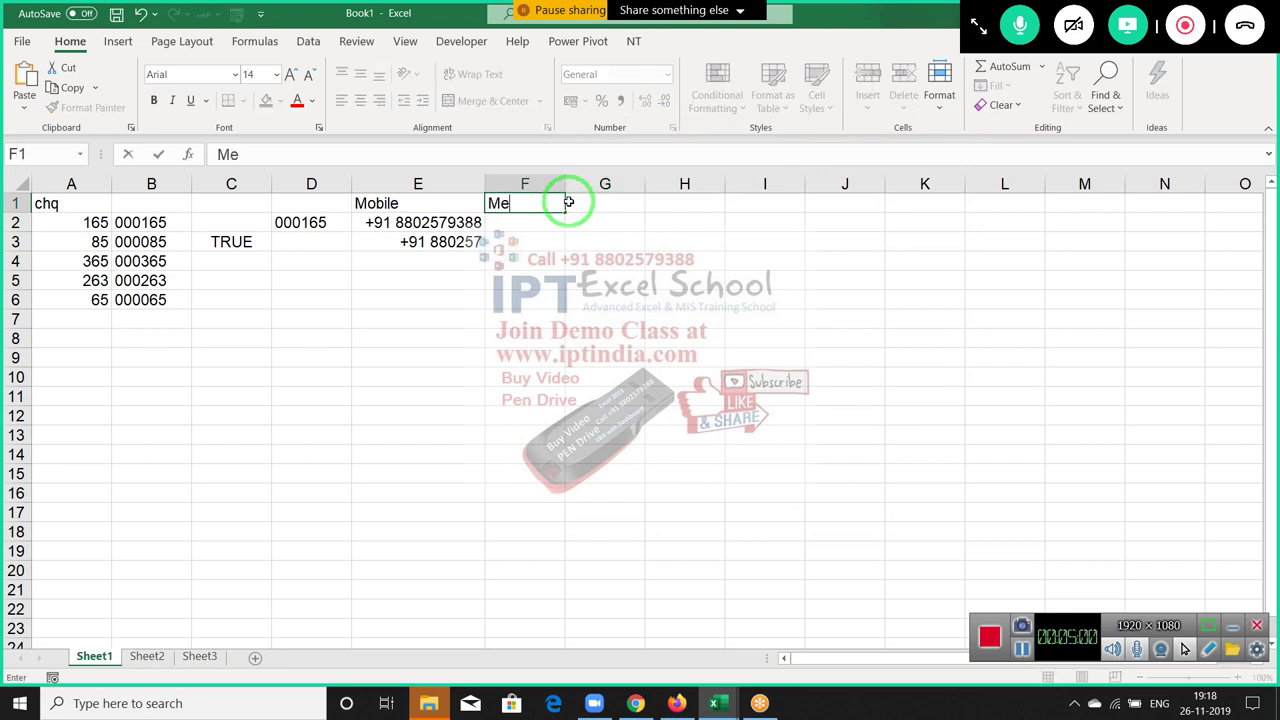
text(eting)
key(Return)
key(shift+Down)
key(shift+Down)
key(shift+Down)
key(shift+Down)
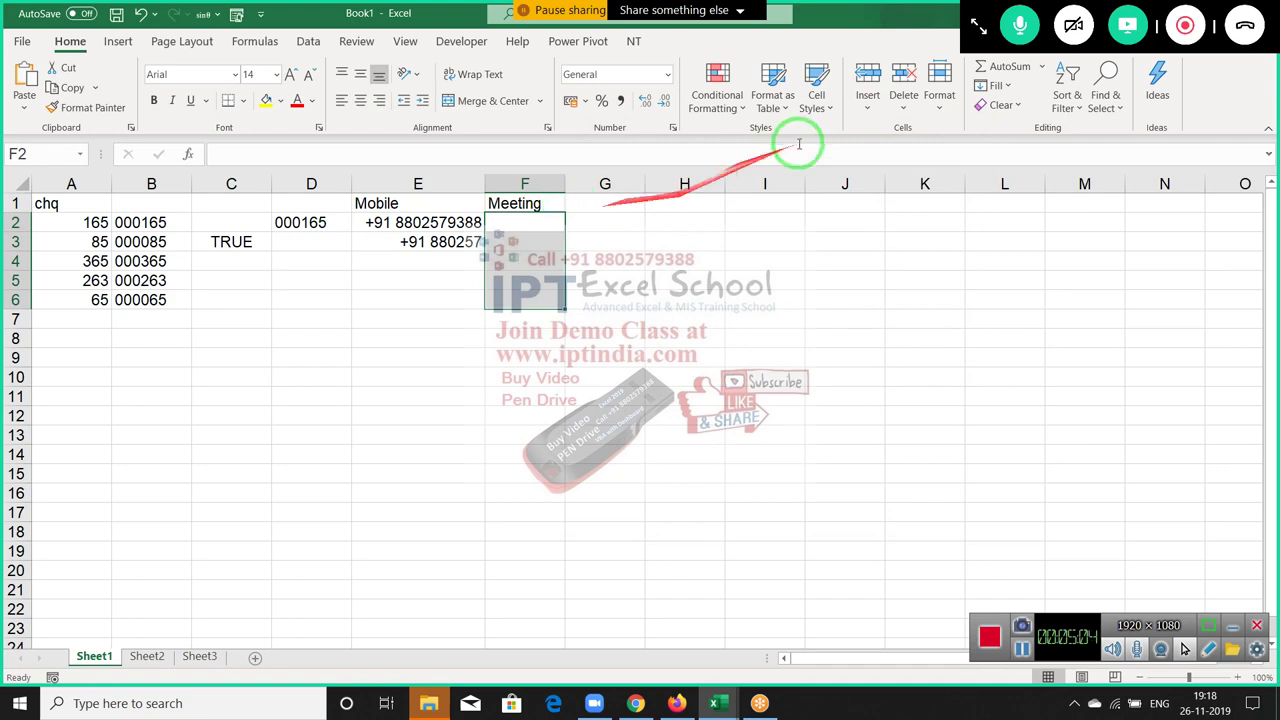
Apply the custom number format ###-###-### to the selected Meeting cells
click(676, 129)
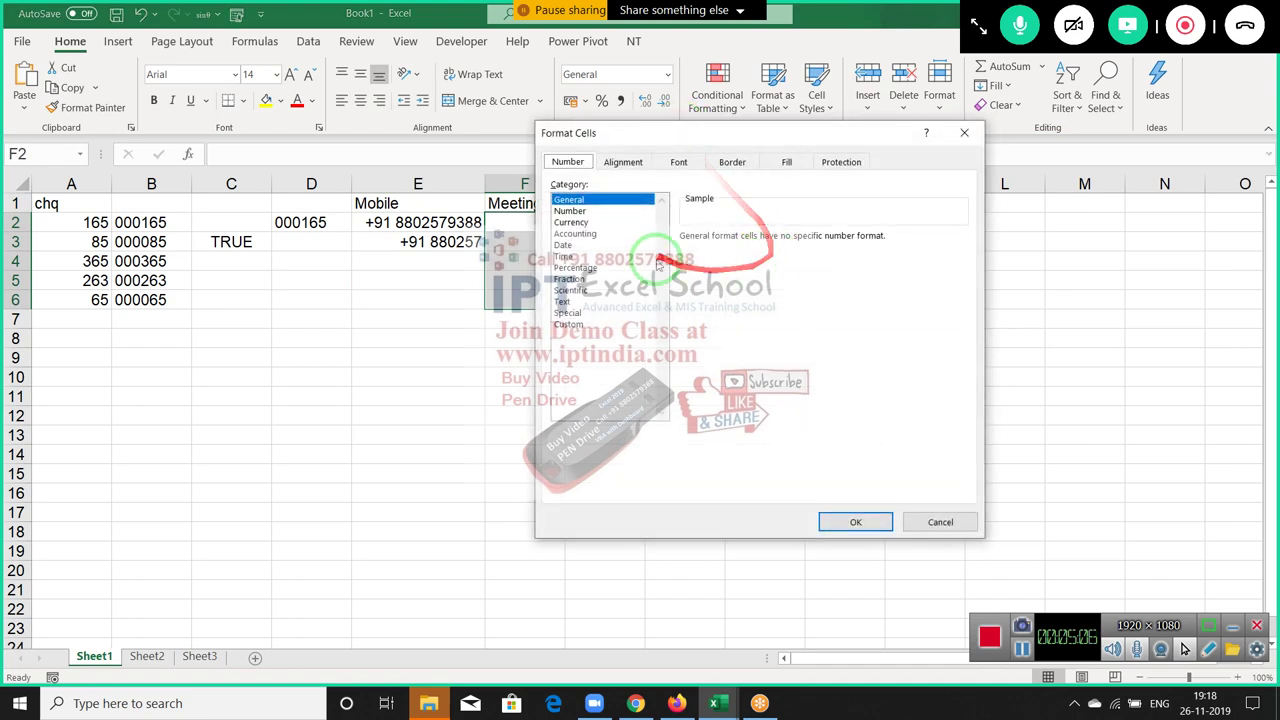
click(575, 326)
drag(690, 133, 903, 143)
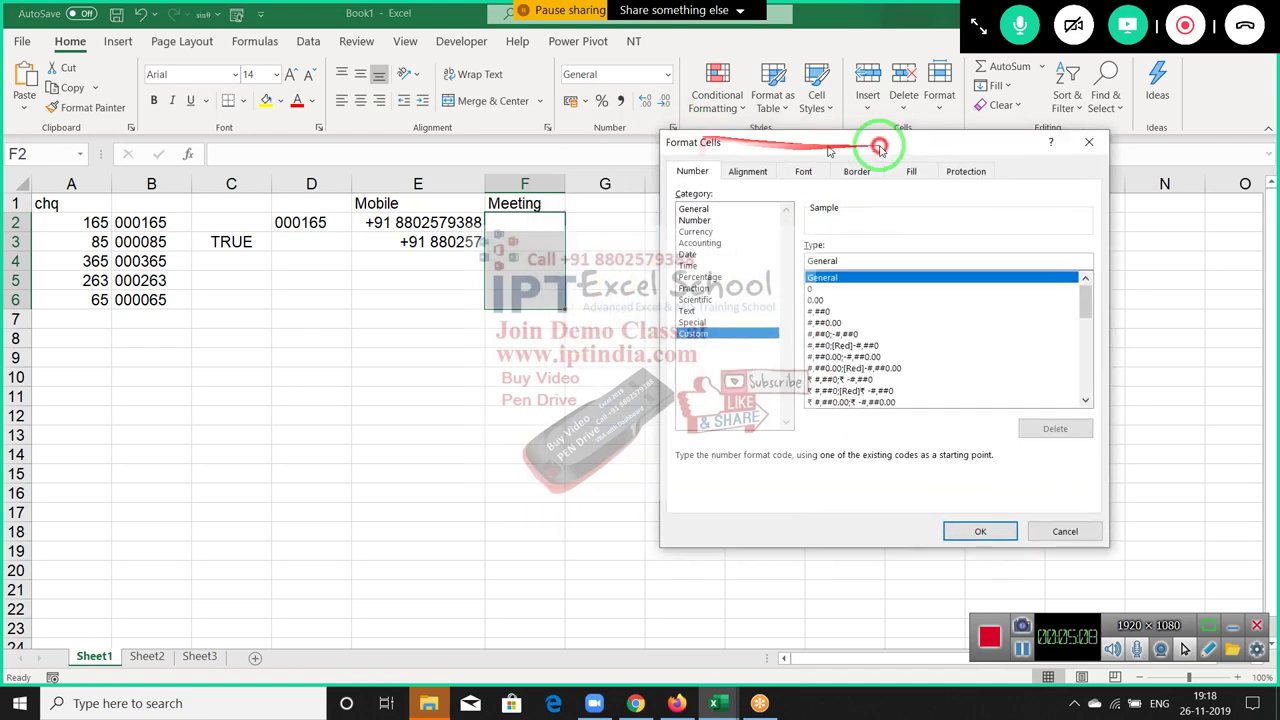
click(906, 261)
double_click(908, 261)
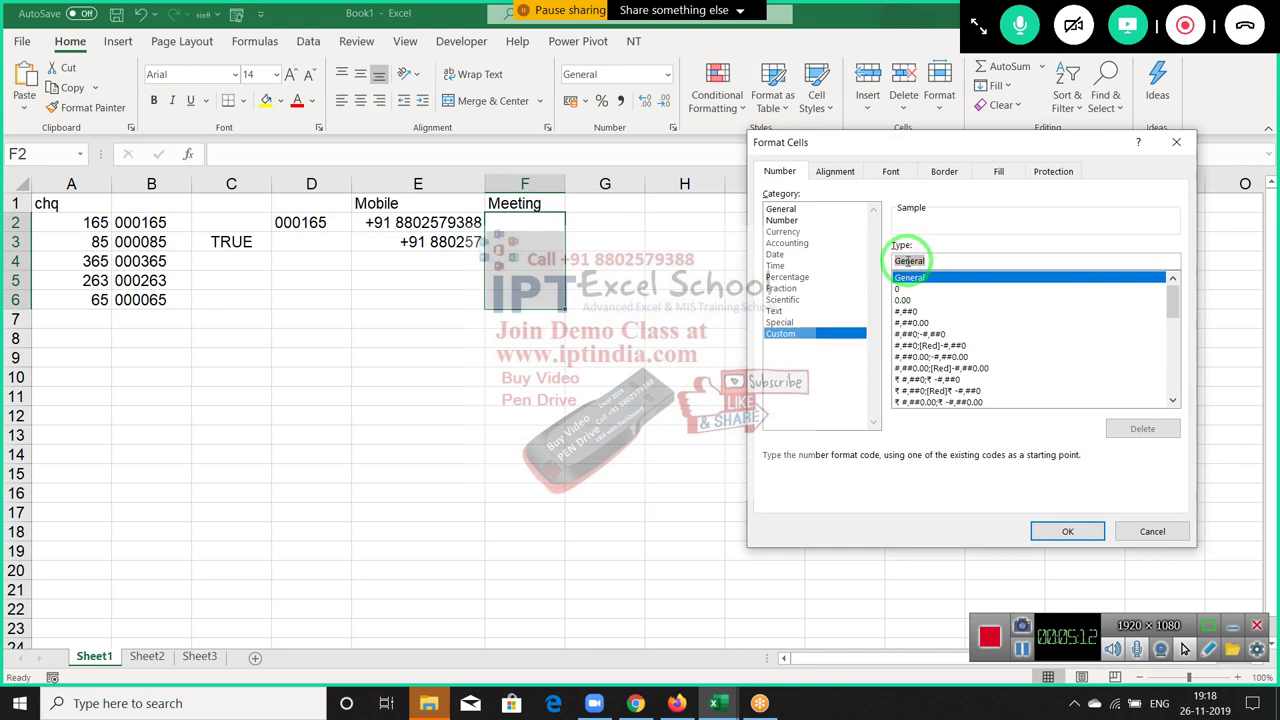
text(#)
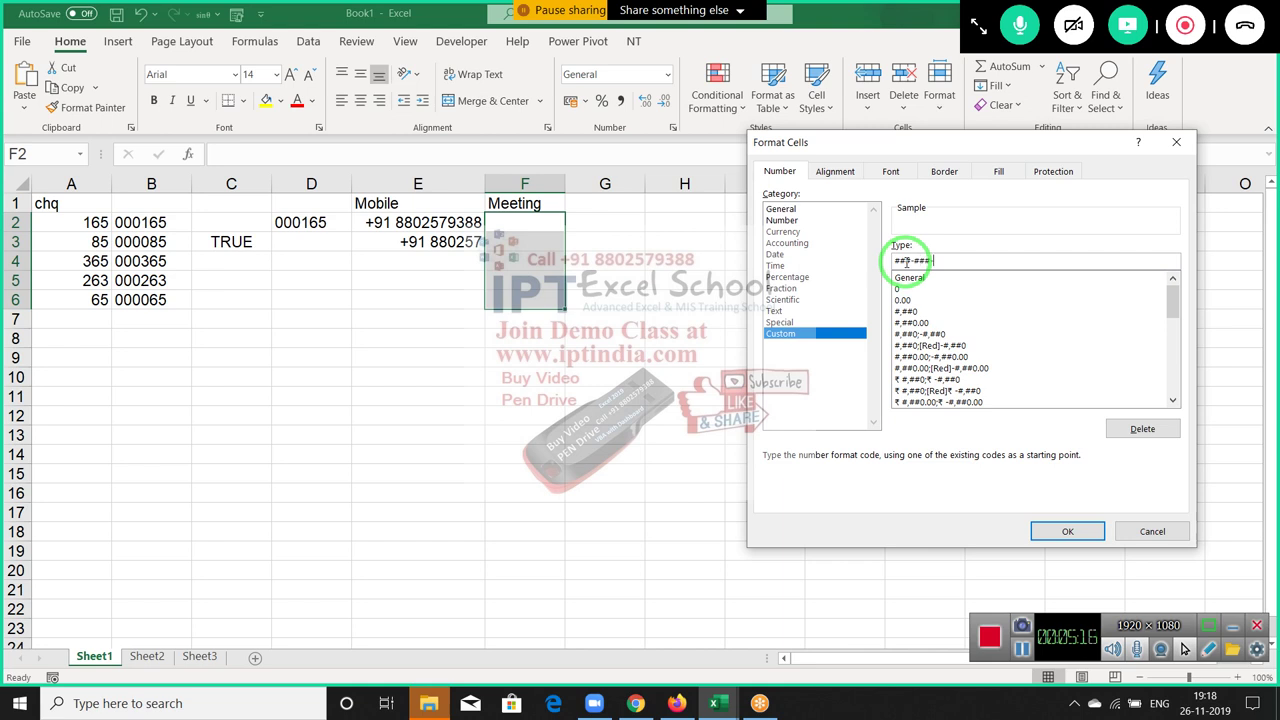
text(##)
key(Return)
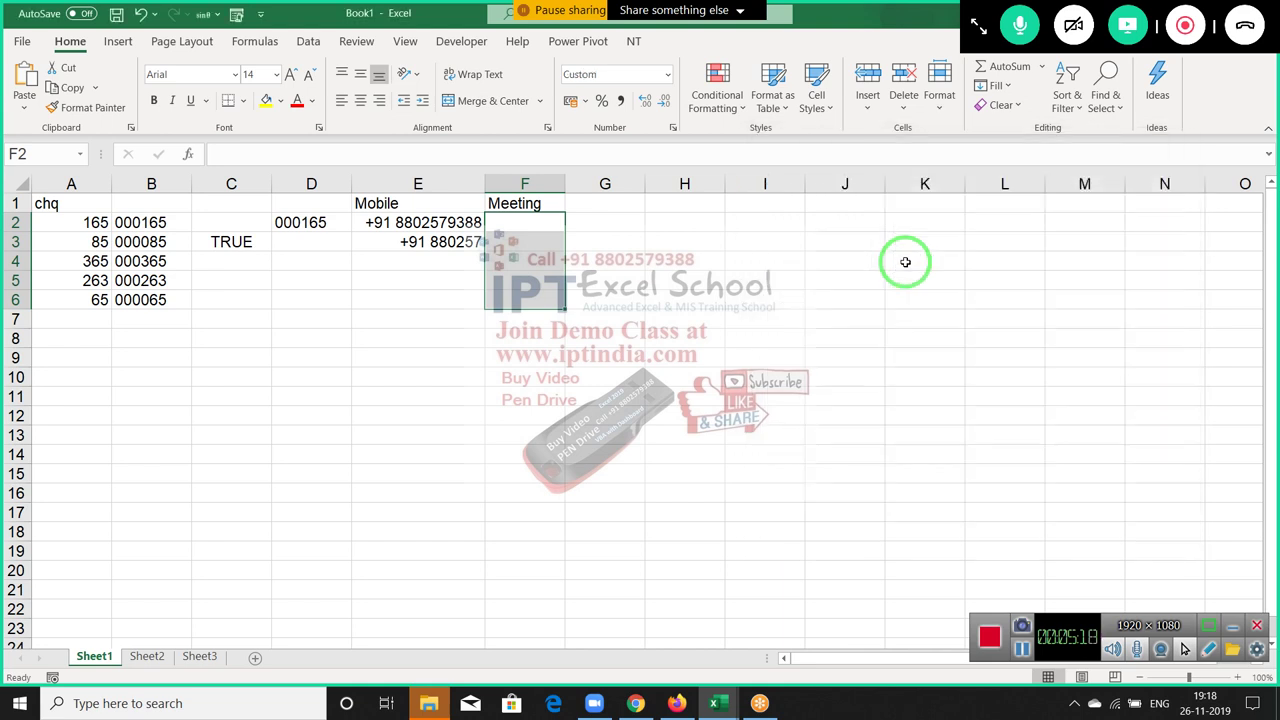
Enter 123654789 in F2 so it displays as 123-654-789, then move to G1
key(Up)
key(Down)
text(1236)
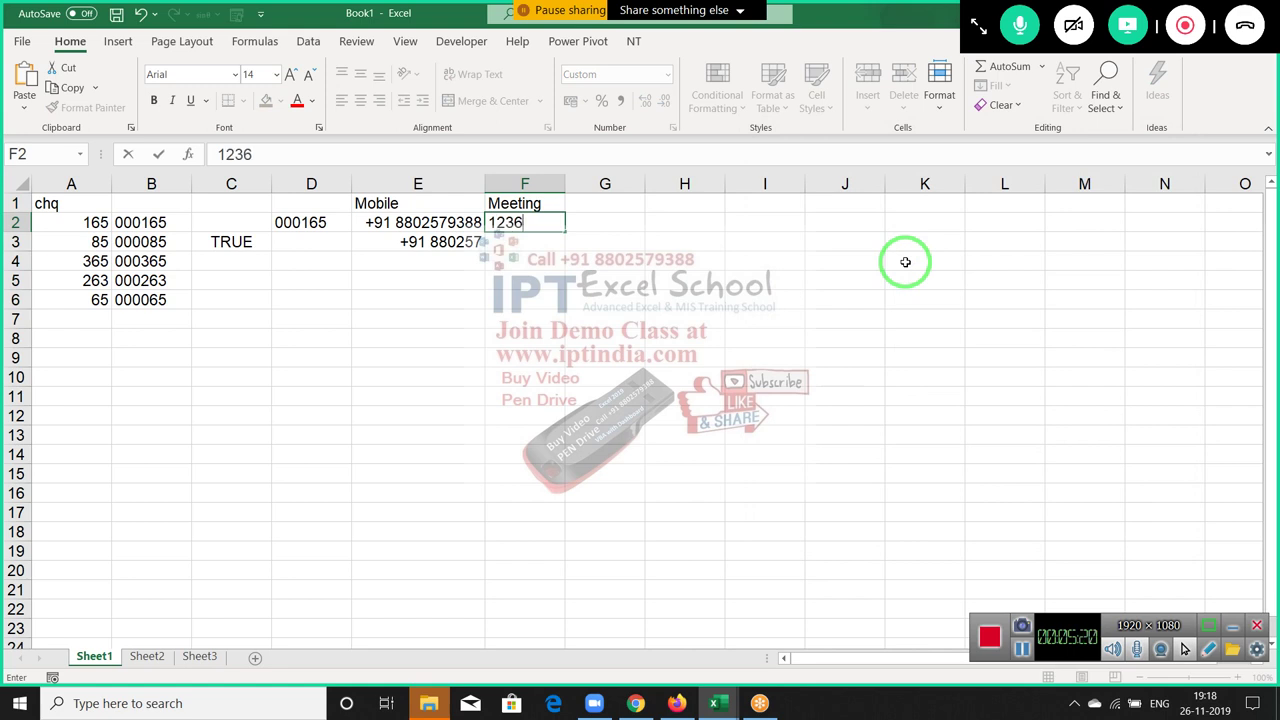
text(54789)
key(Return)
key(Up)
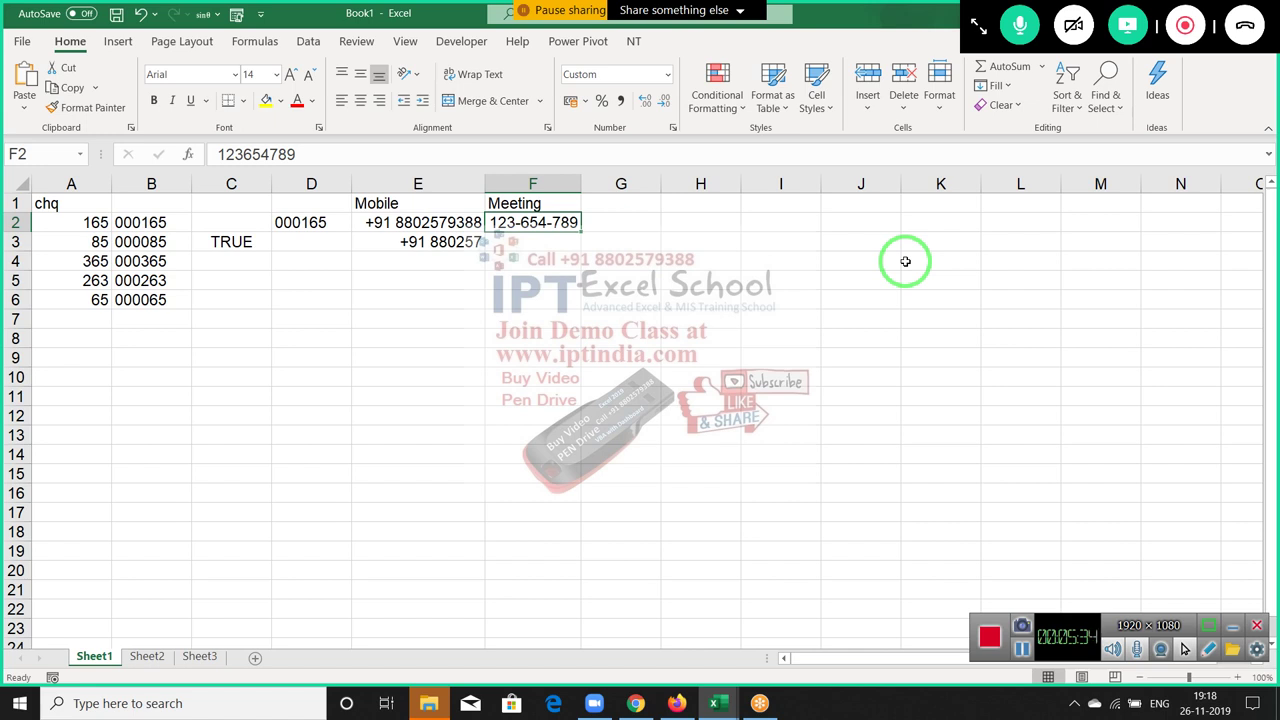
key(Up)
key(Right)
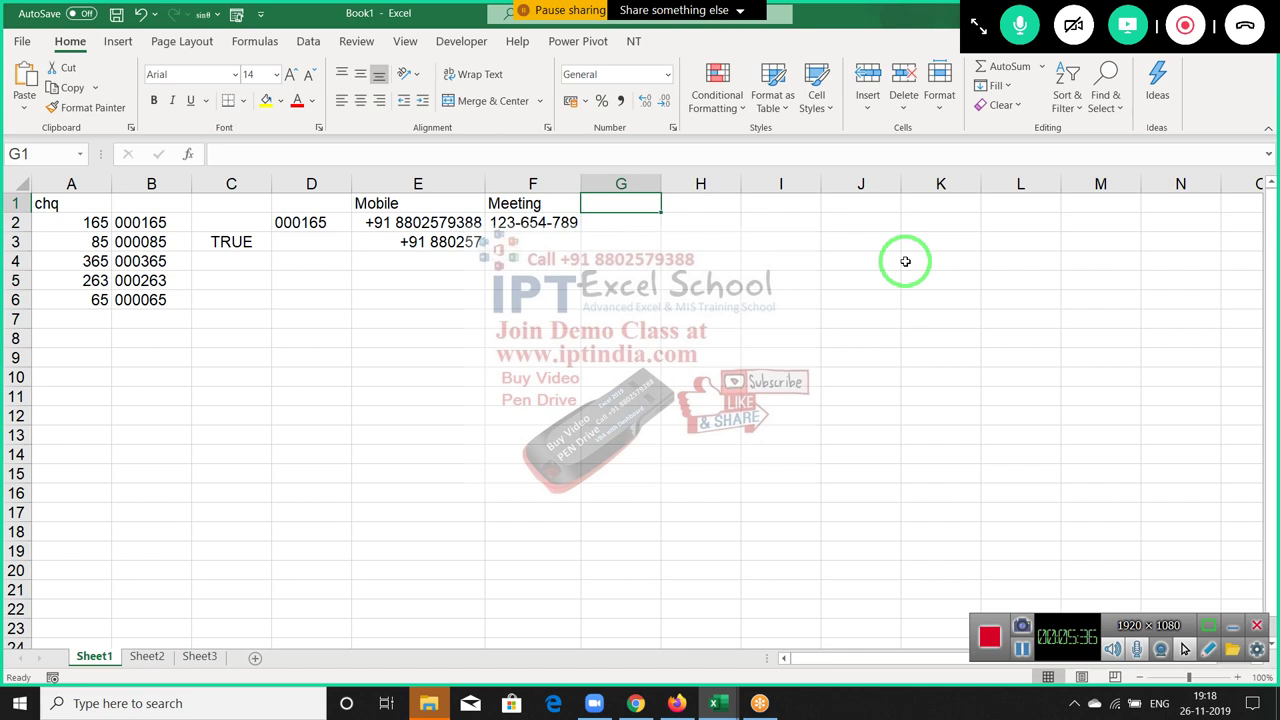
Add the A/c heading in G1, enter a 12-digit account number in G2, and select G2:G6
text(A/)
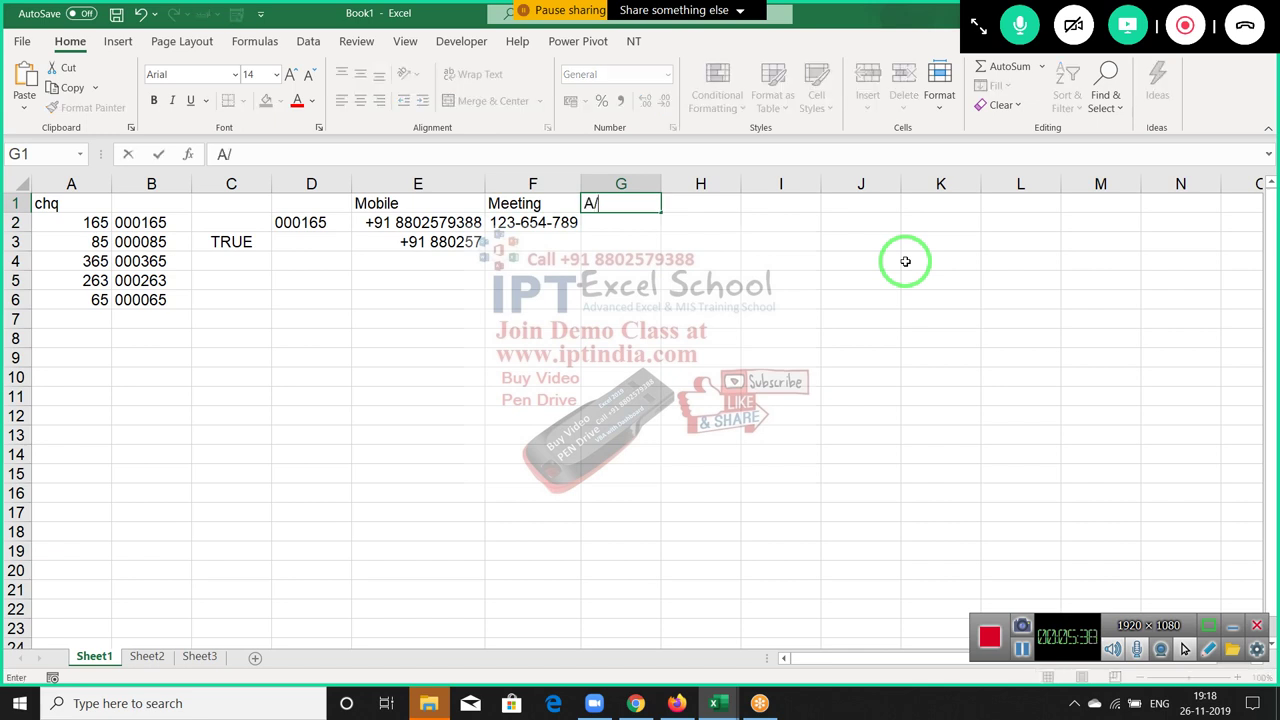
text(c)
key(Return)
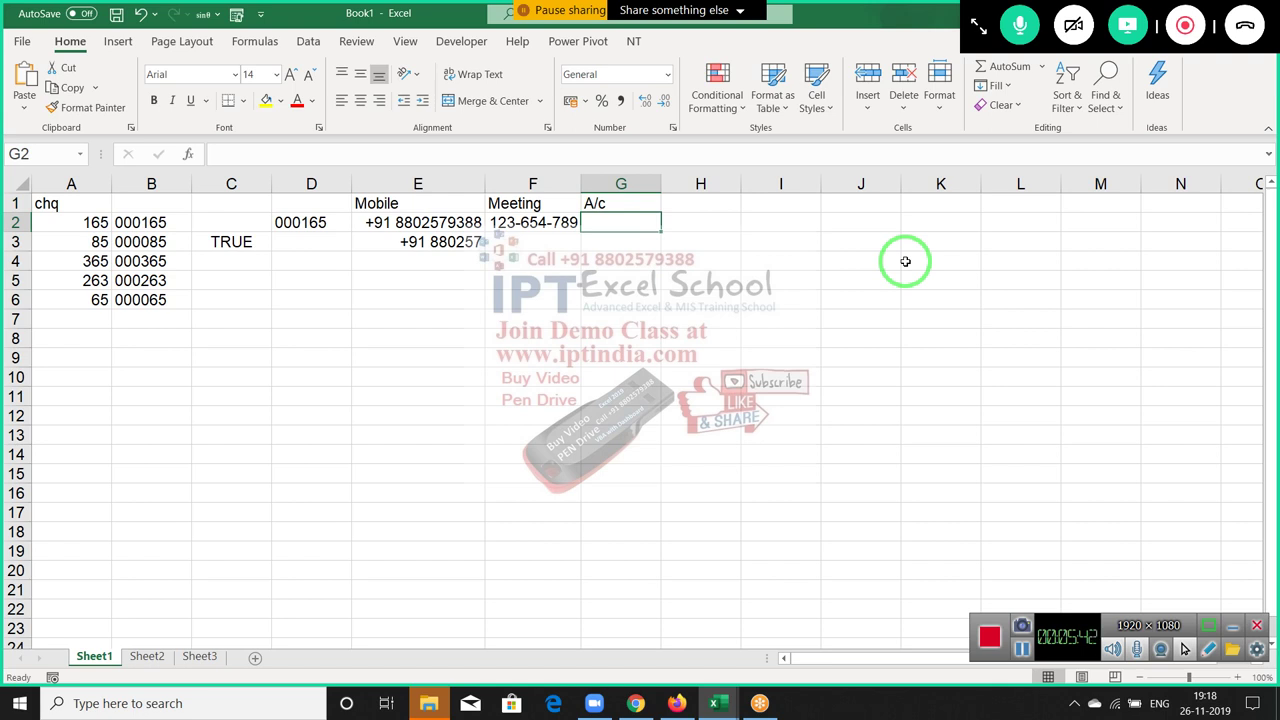
text(12365478)
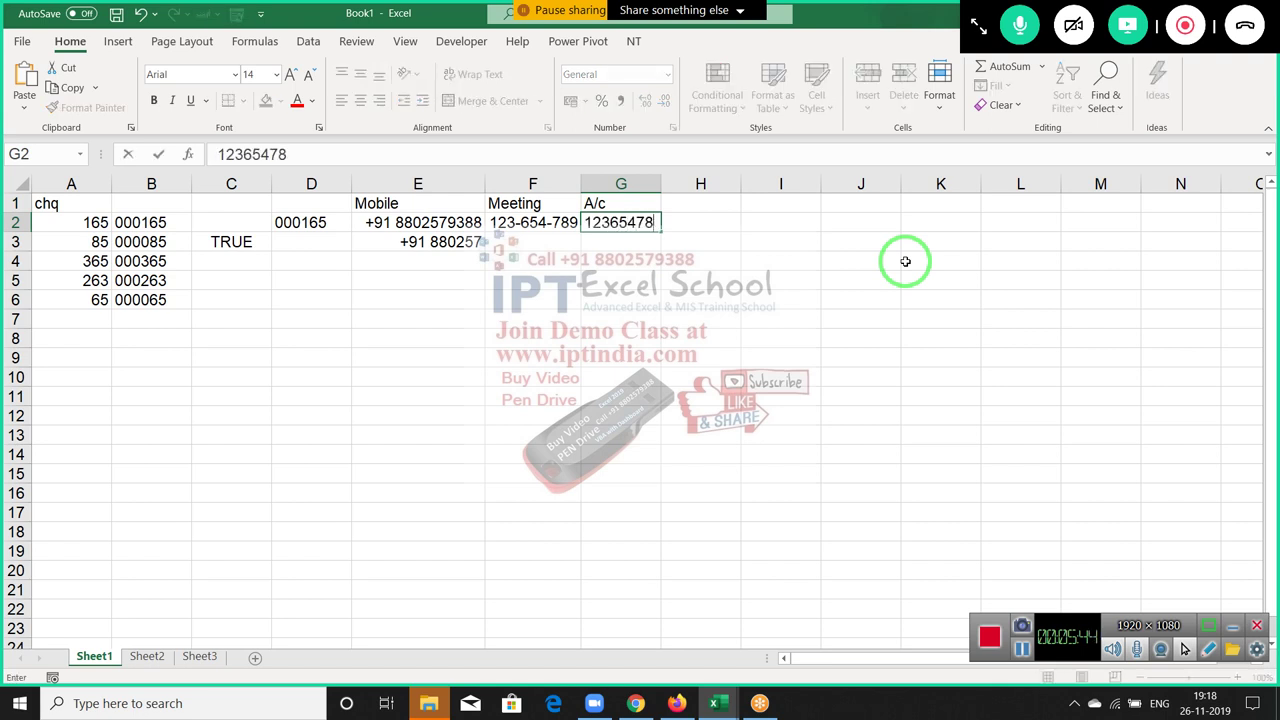
text(9)
text(2)
text(1)
key(Return)
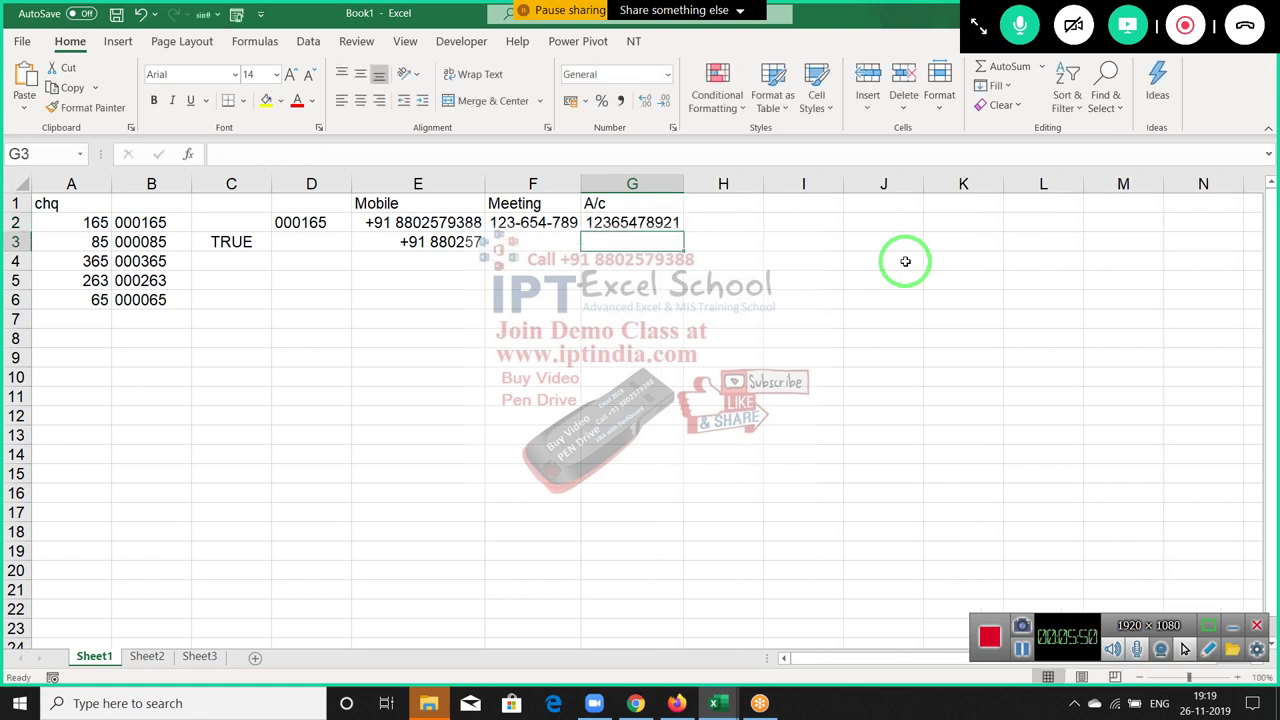
key(Up)
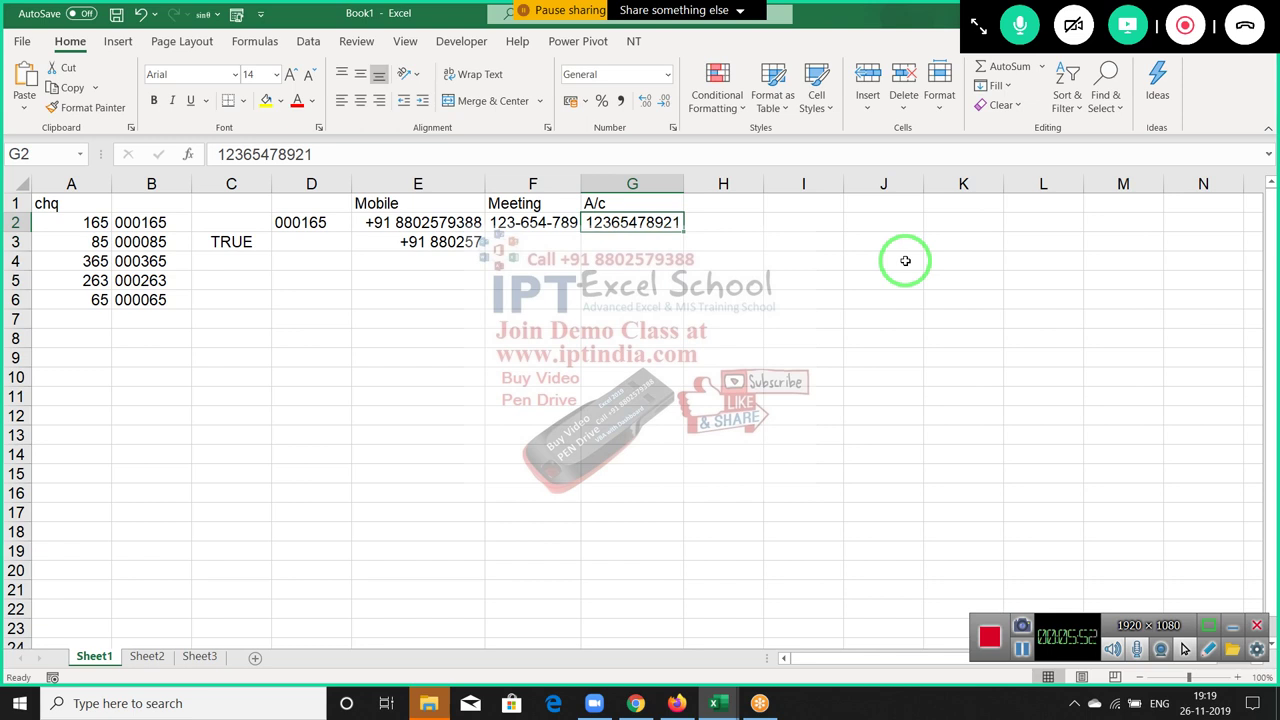
click(657, 155)
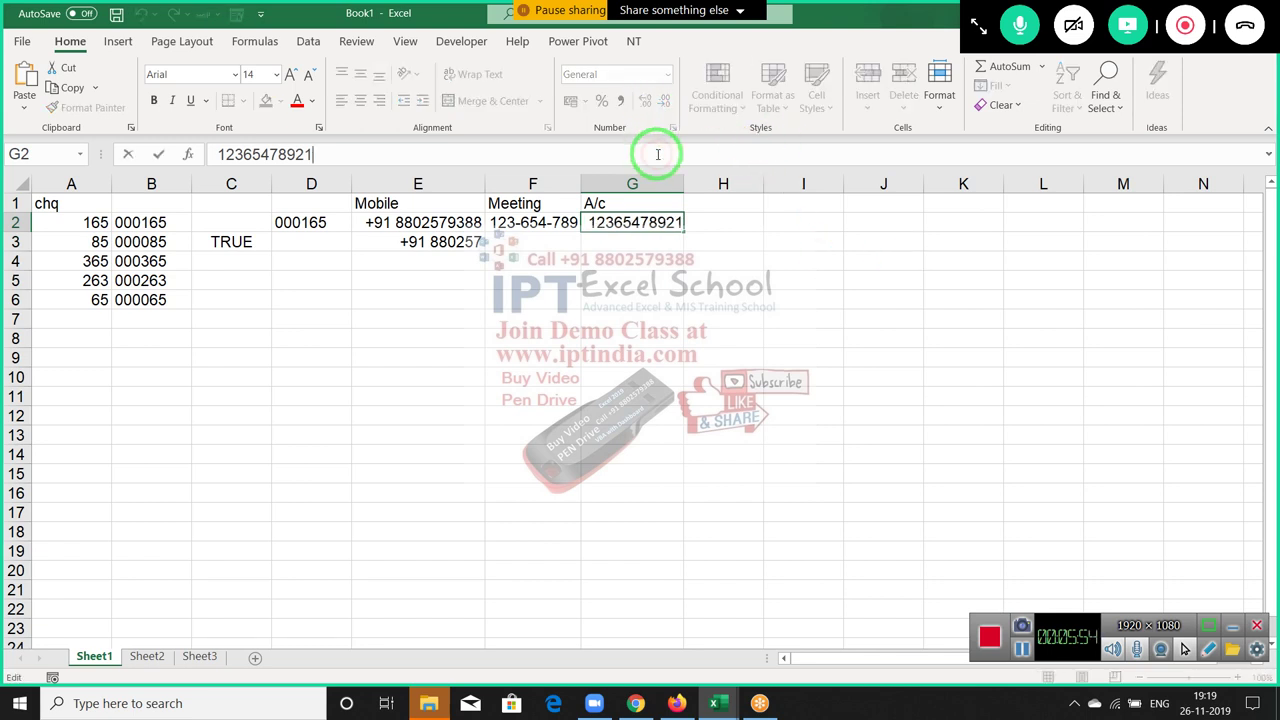
text(2)
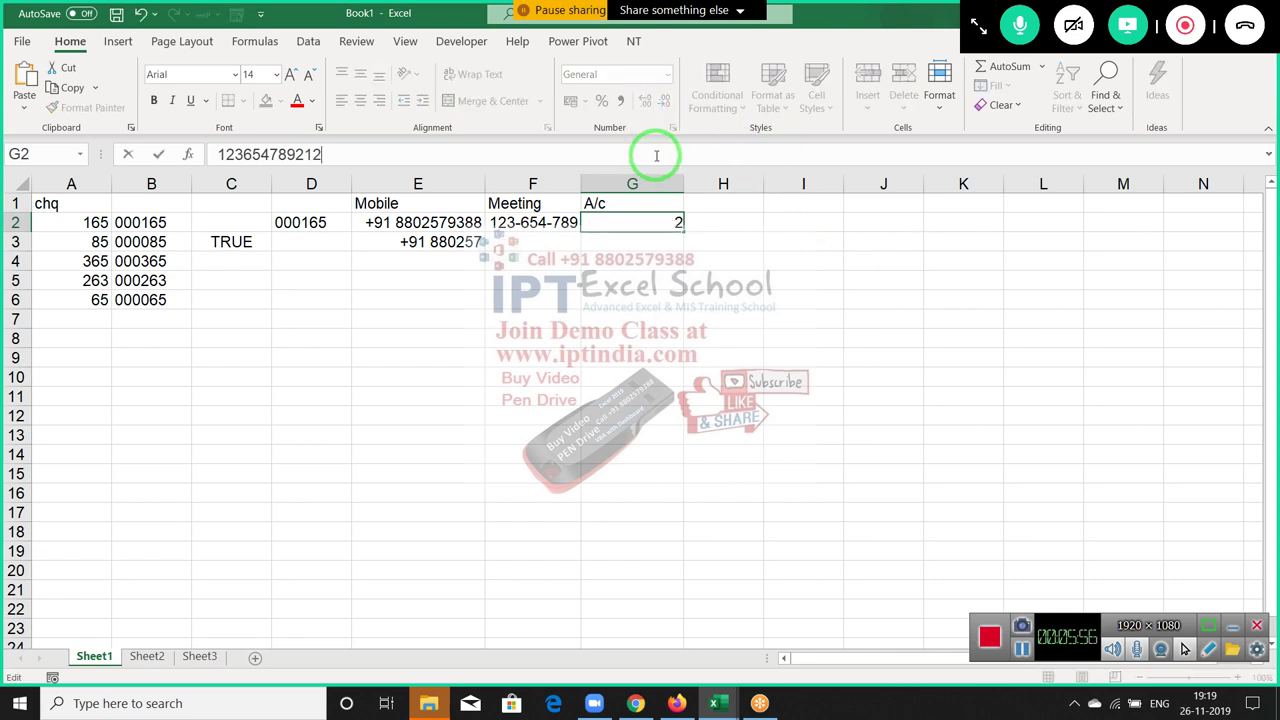
key(Return)
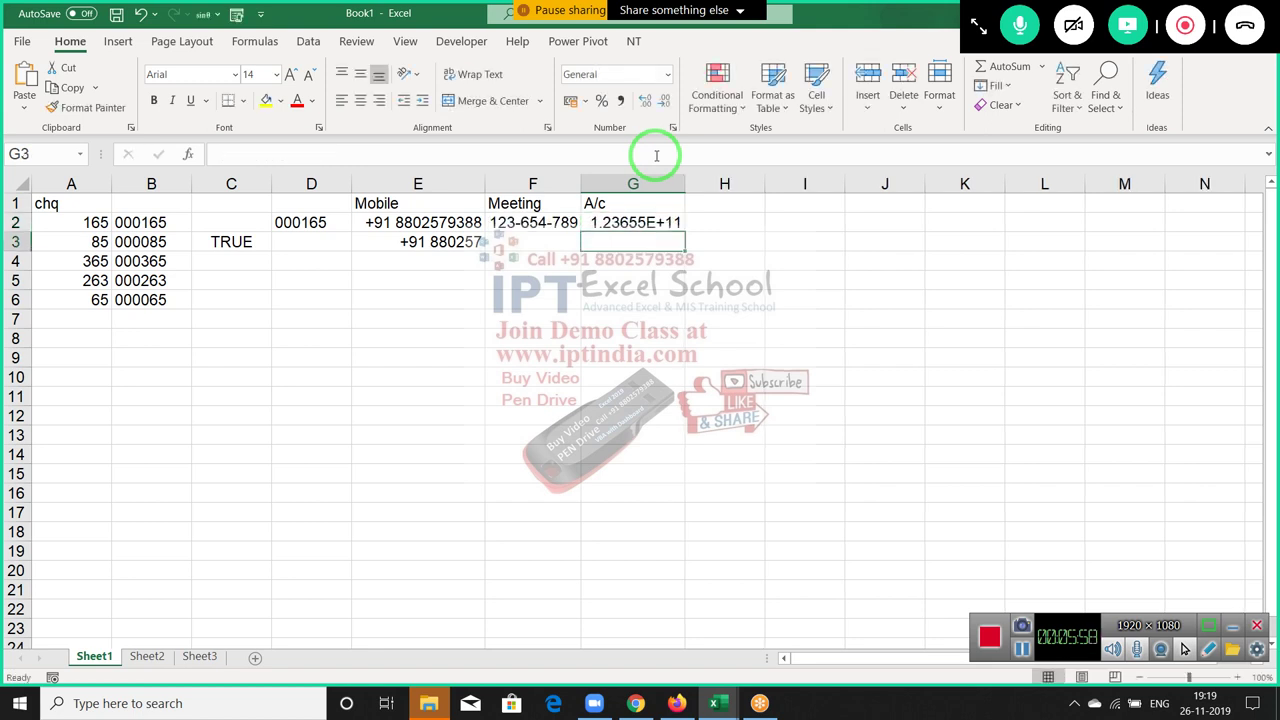
key(Up)
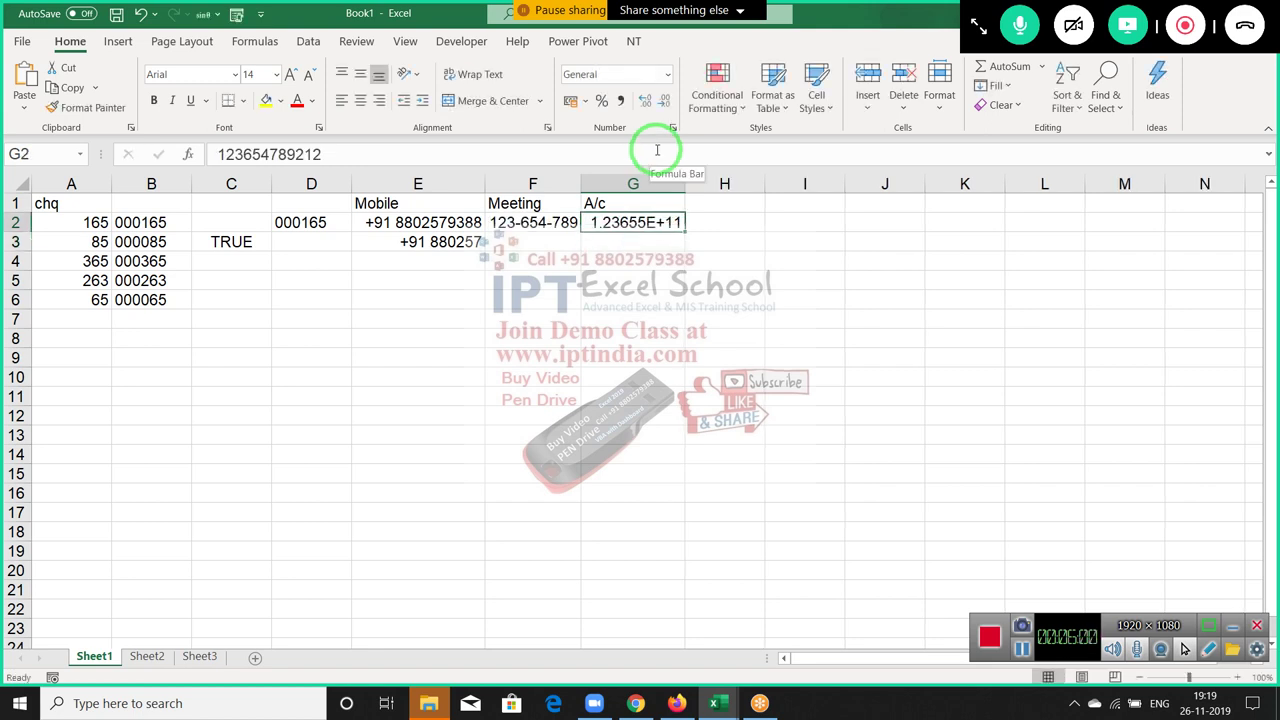
key(shift+Down)
key(shift+Down)
key(shift+Down)
key(shift+Down)
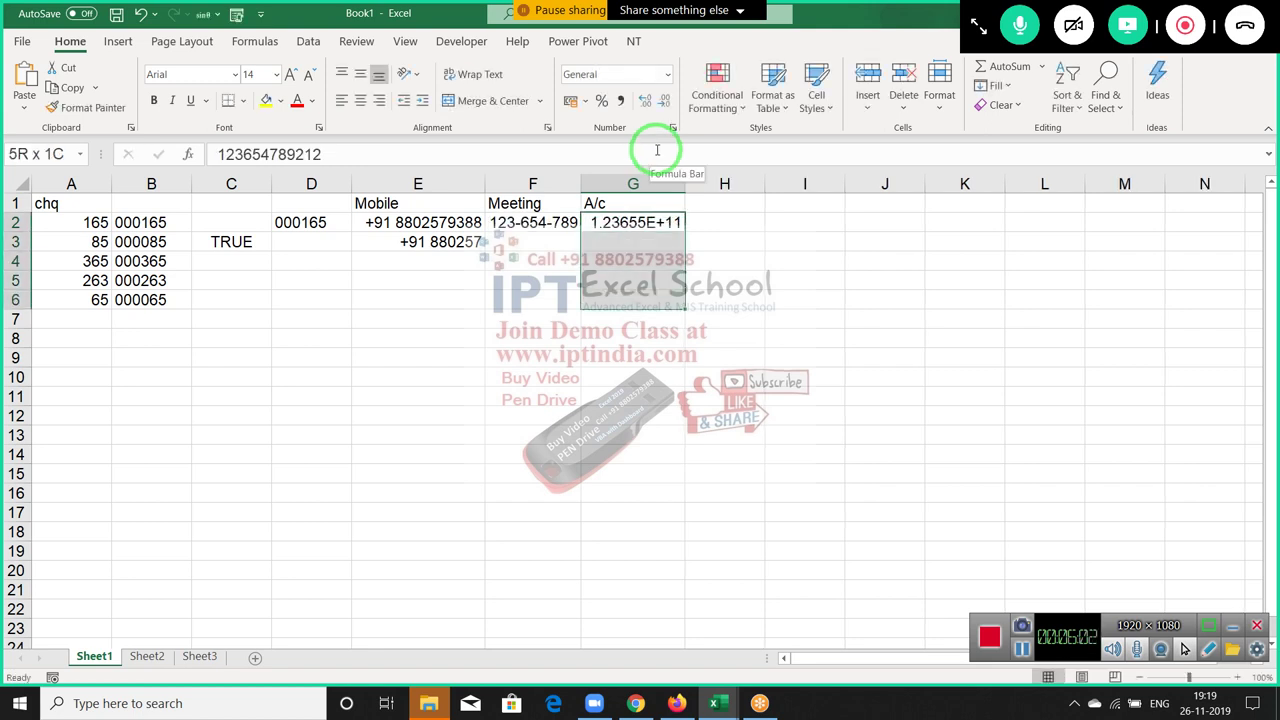
Replace General with the custom format # on the A/c cells to show full digits
click(673, 127)
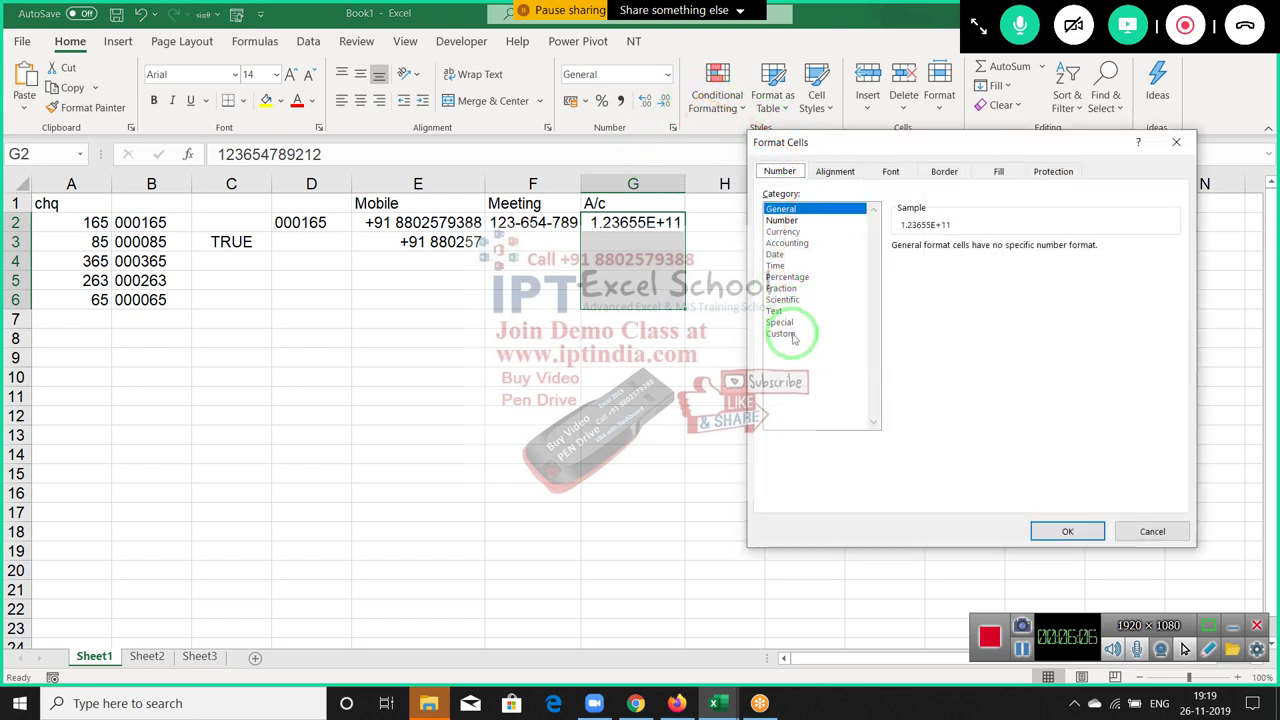
click(795, 335)
drag(934, 262, 862, 262)
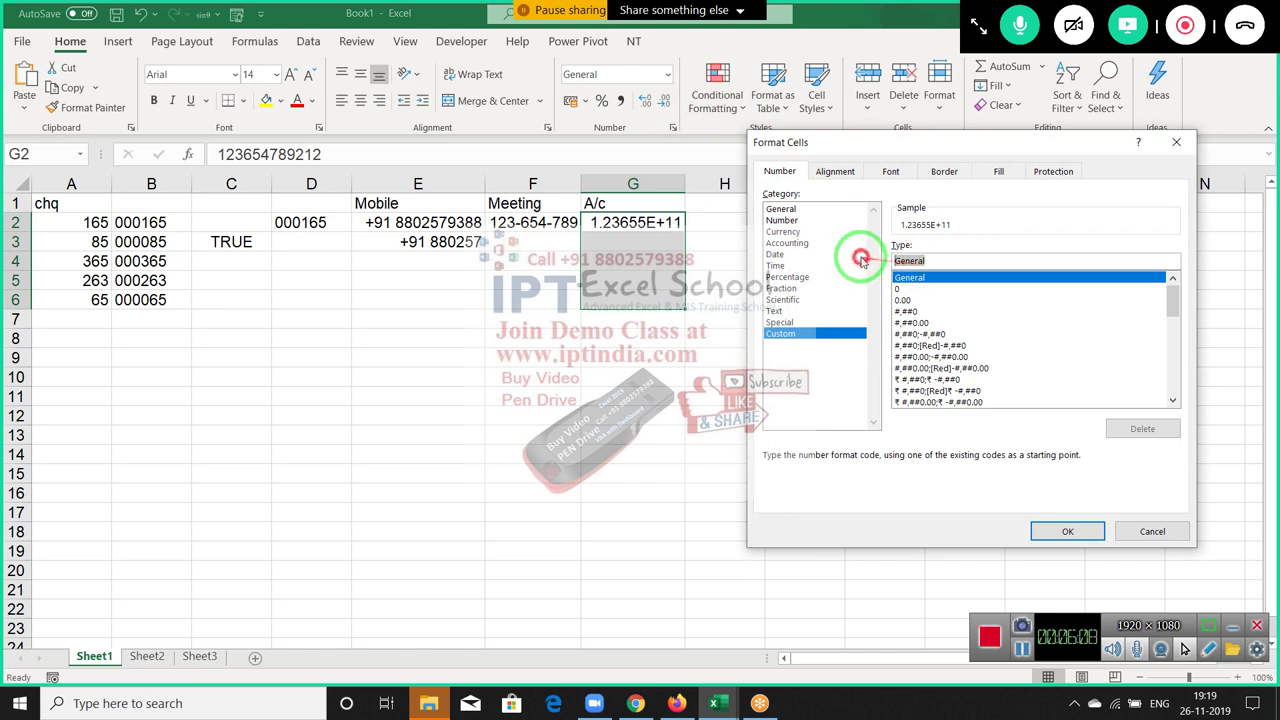
text(#)
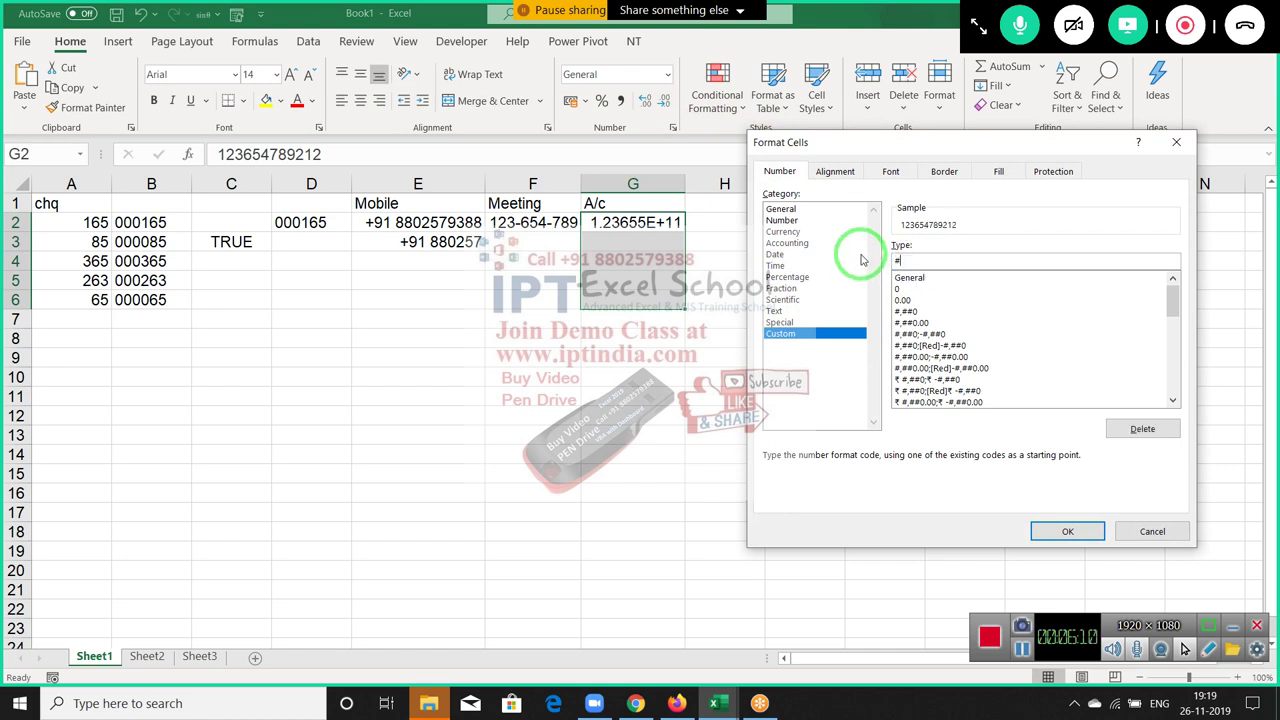
key(Return)
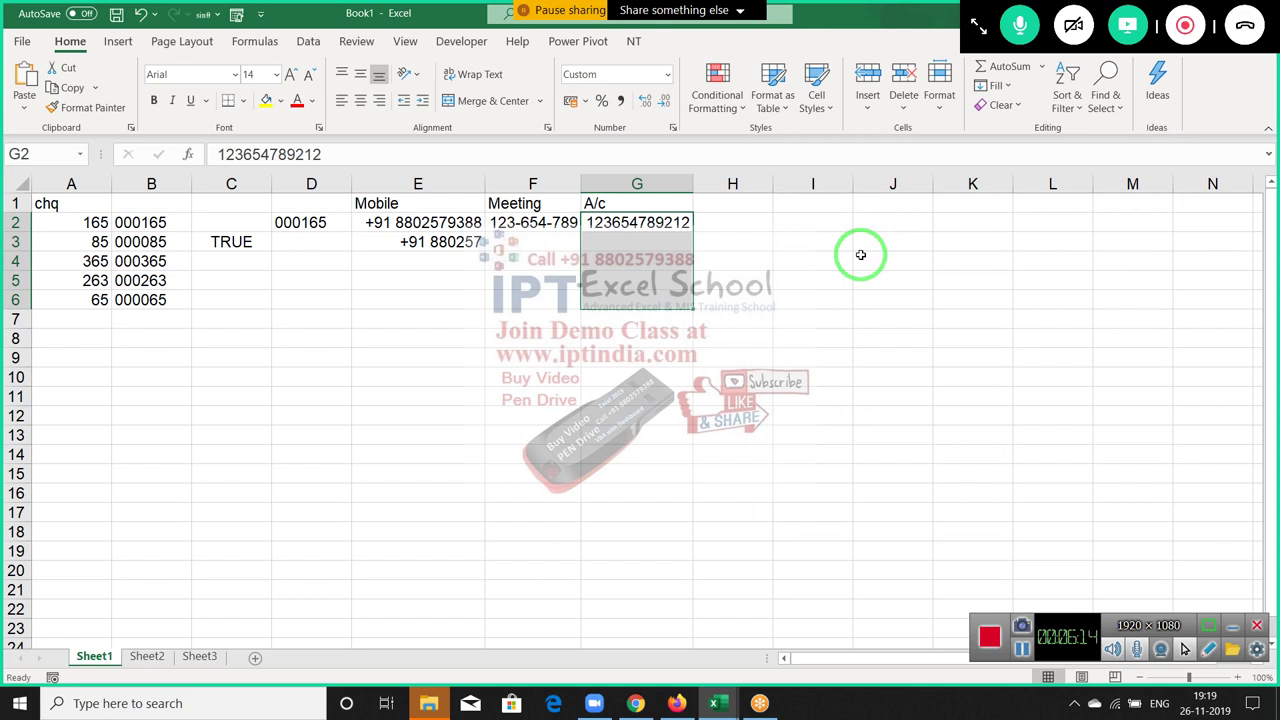
Append 854 to G2's account number, lengthening it to 15 digits
key(Up)
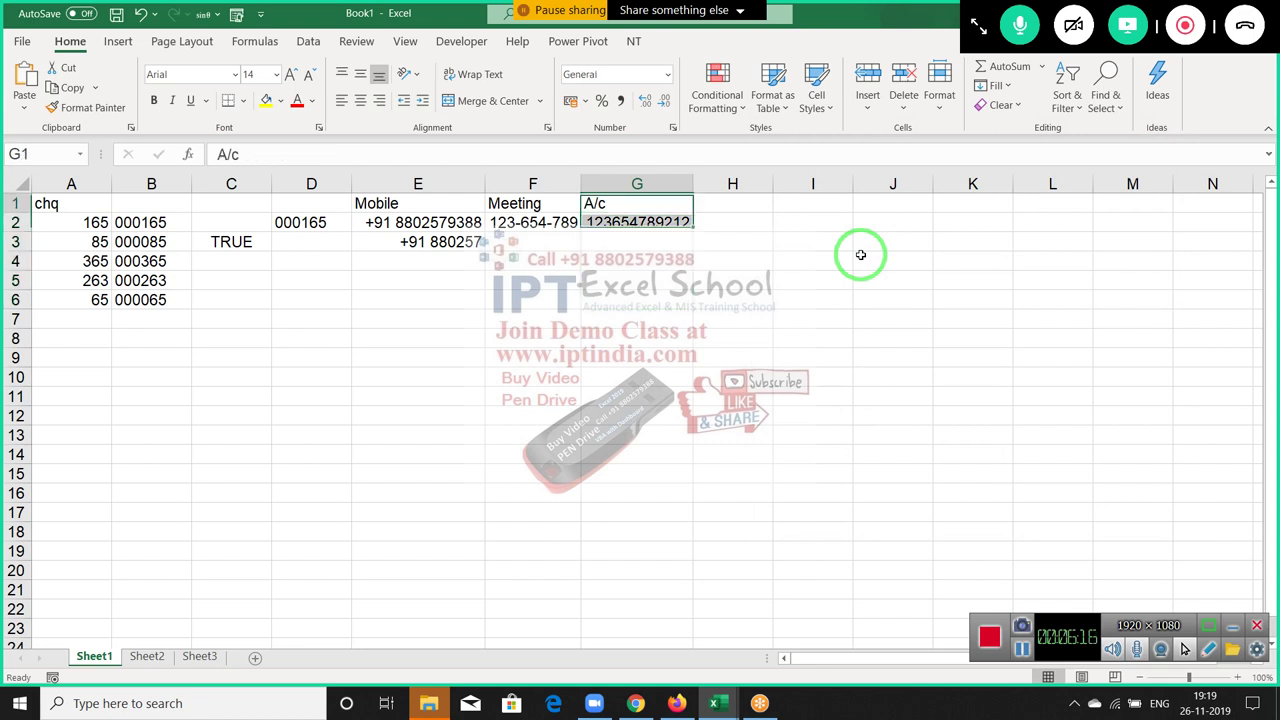
key(Down)
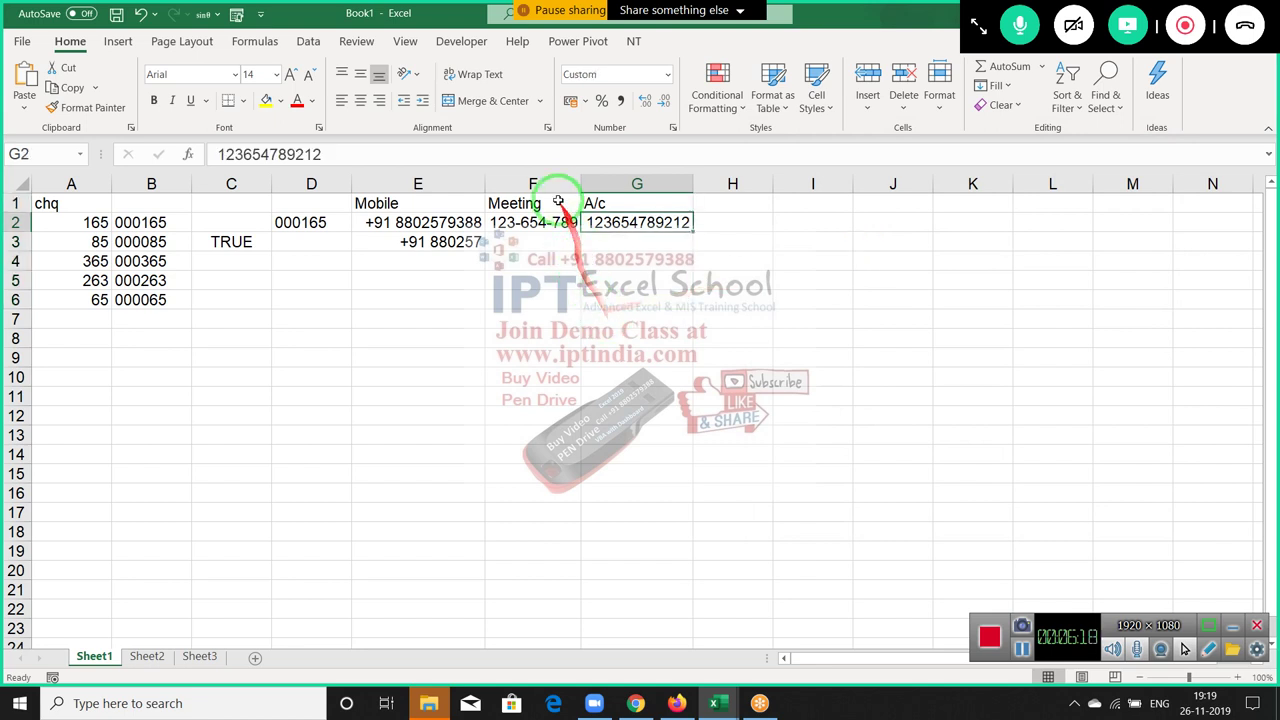
click(549, 164)
text(8)
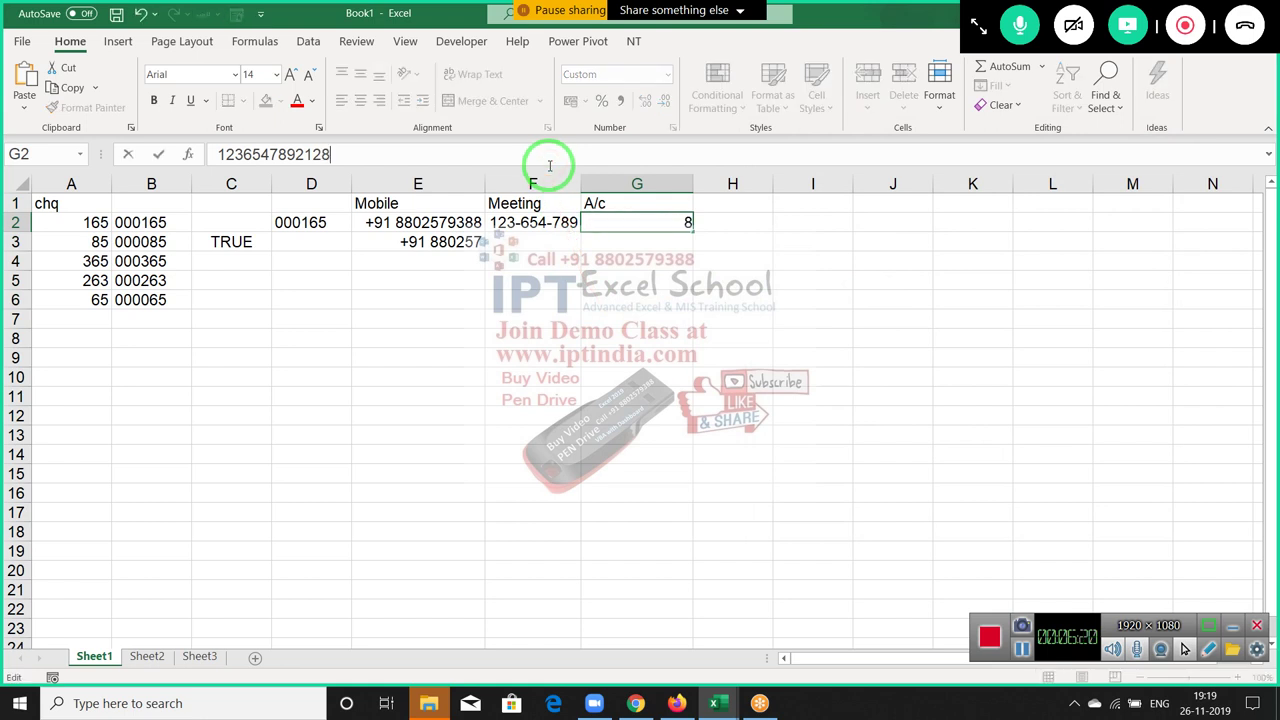
text(5)
text(4)
key(Return)
key(Up)
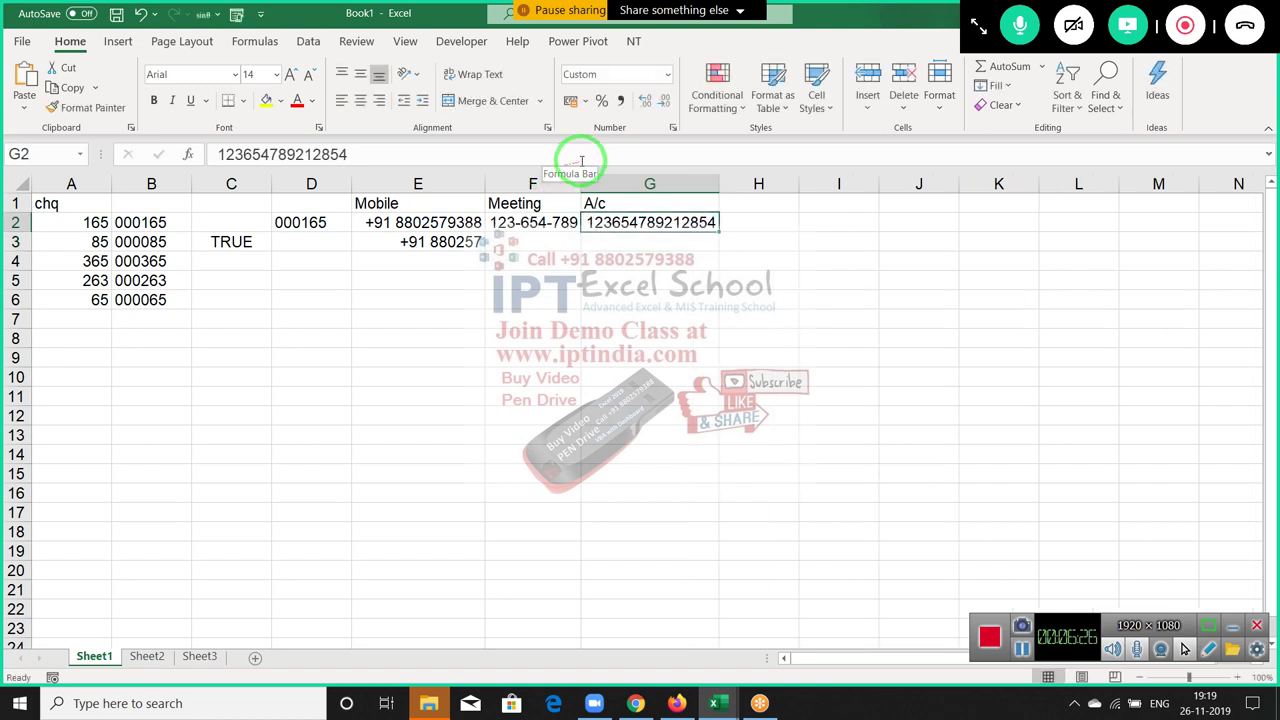
click(580, 158)
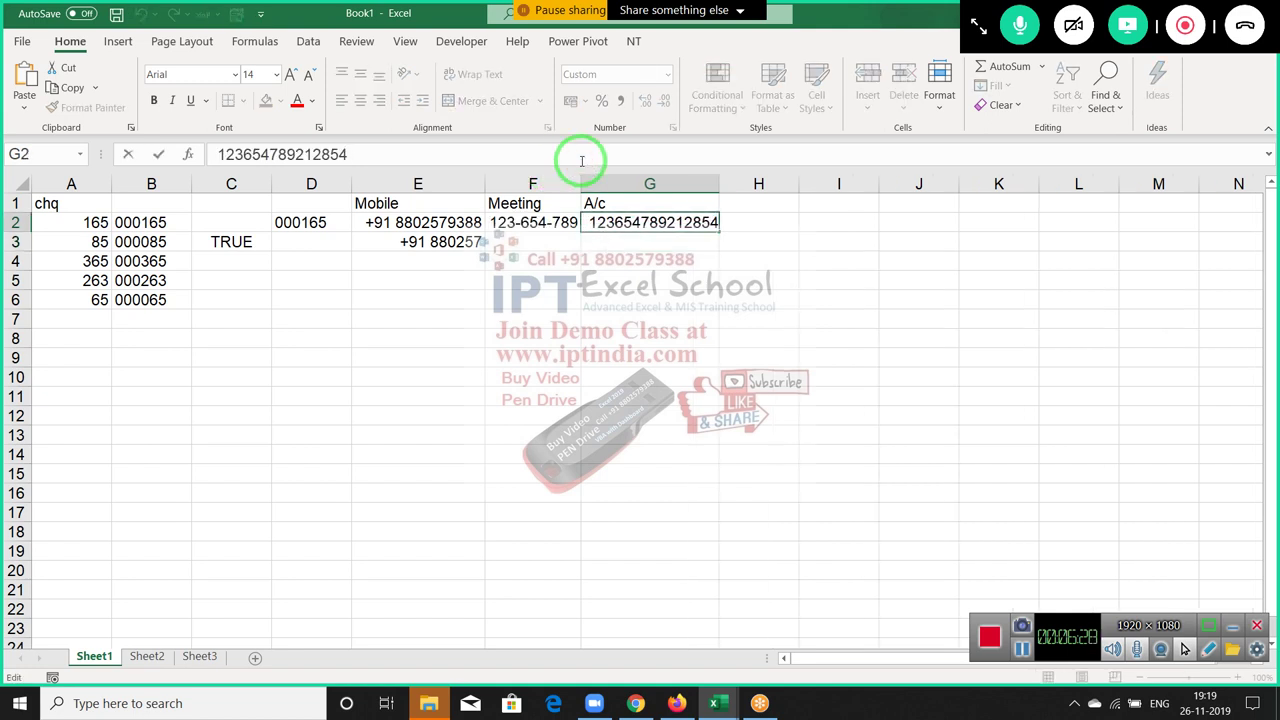
Append a 7 to make G2's account number 16 digits and check its last digit becomes 0
text(7)
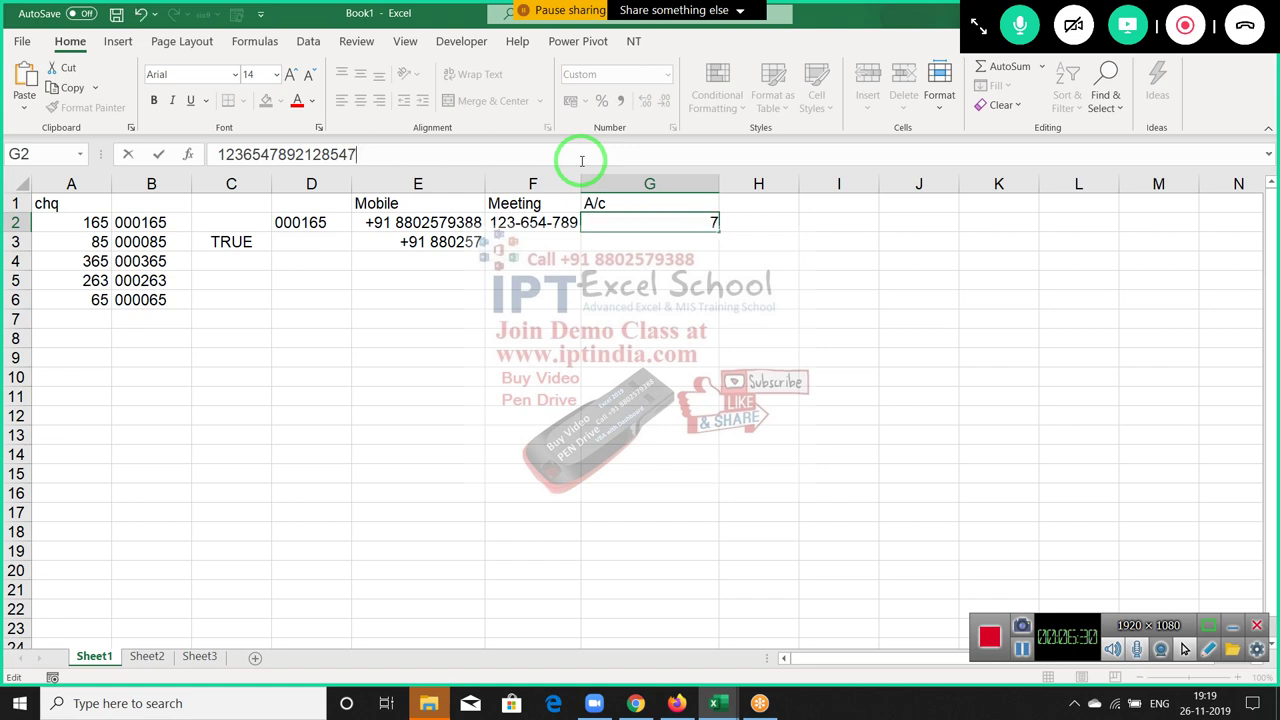
key(Return)
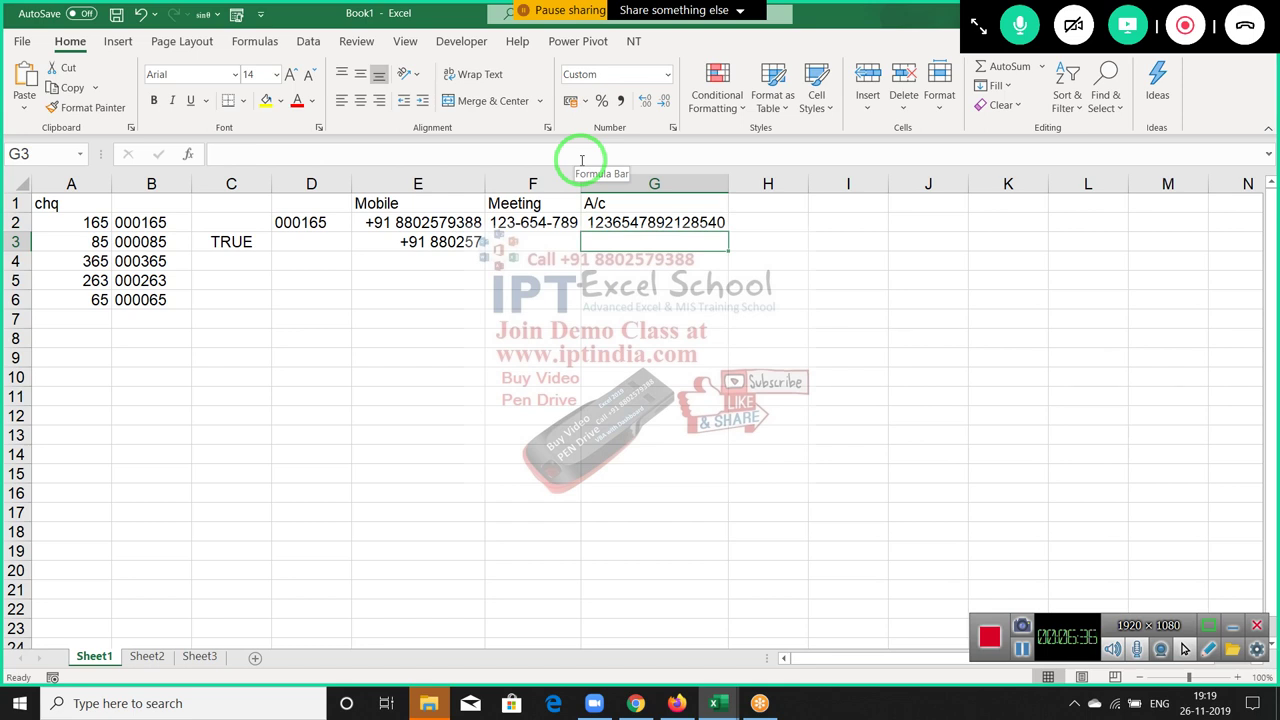
click(679, 222)
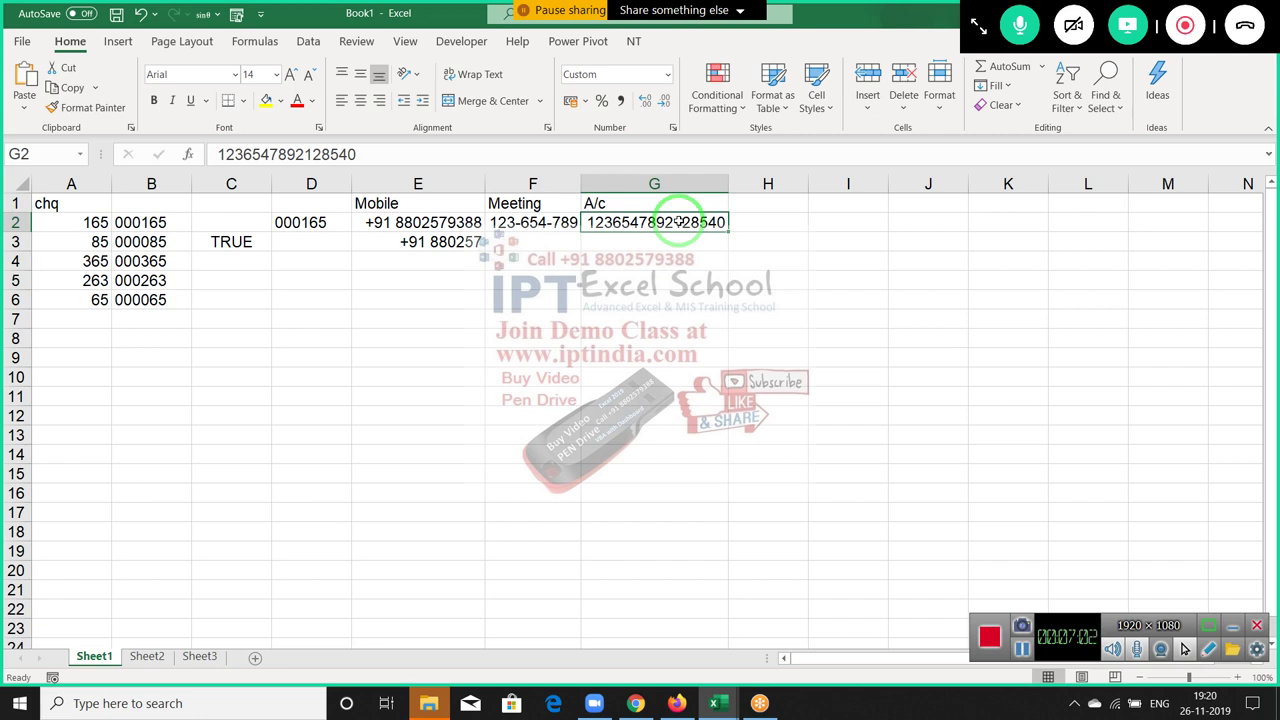
click(820, 357)
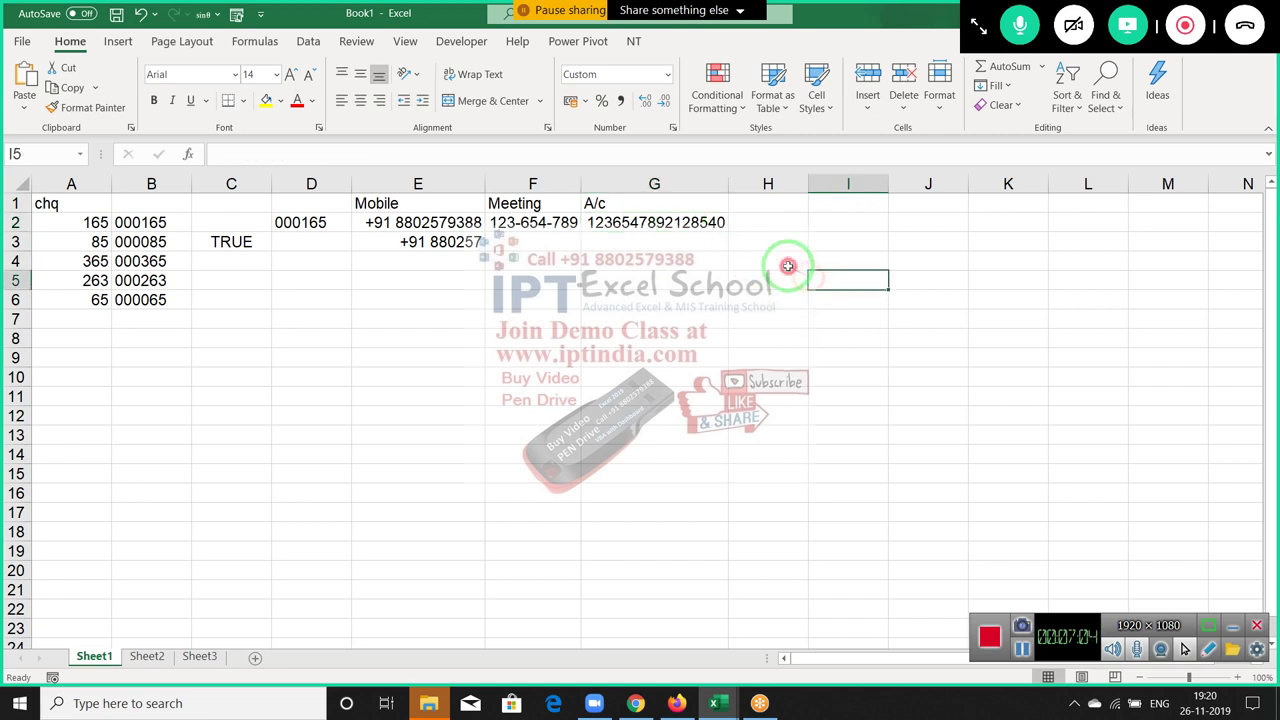
double_click(789, 263)
key(Escape)
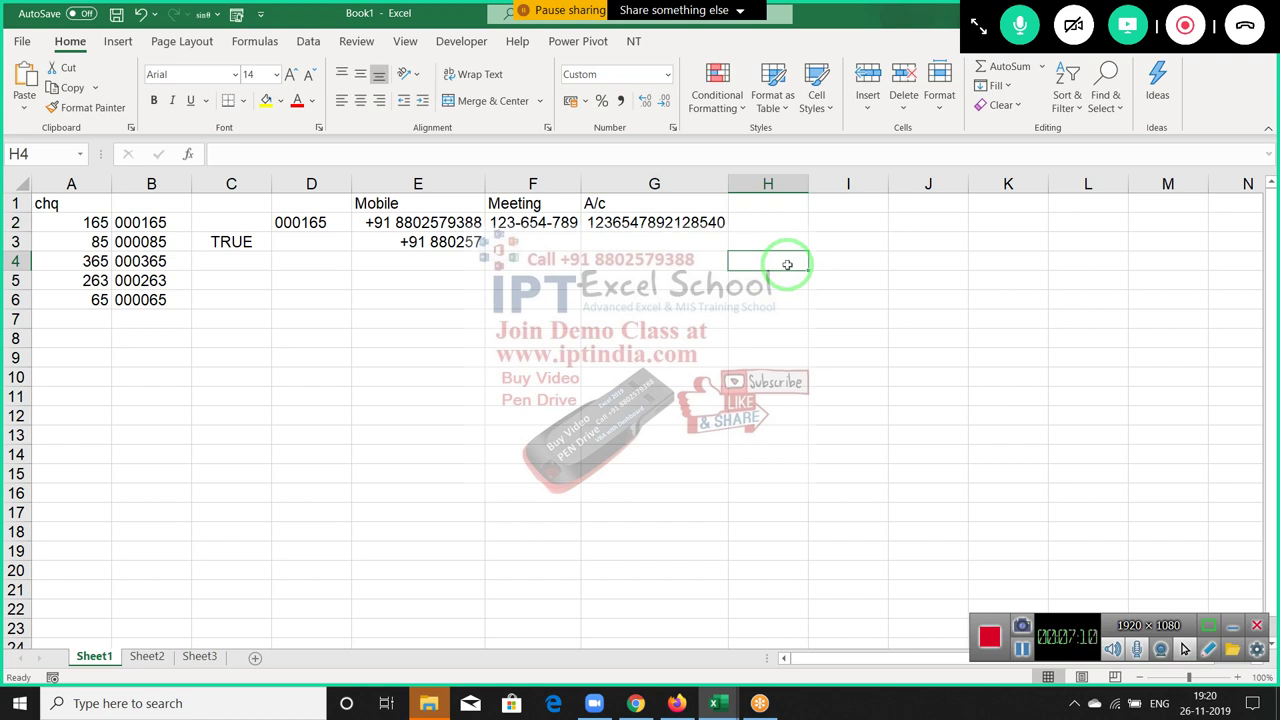
click(535, 316)
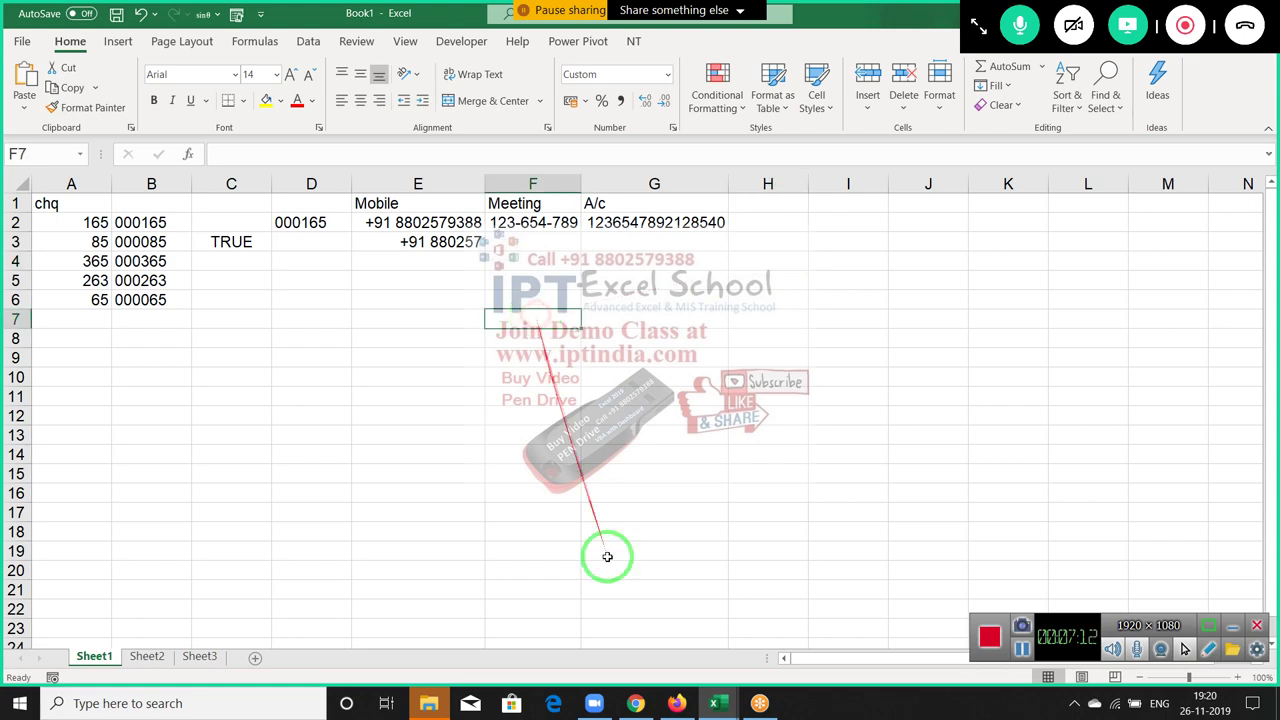
click(715, 703)
click(605, 620)
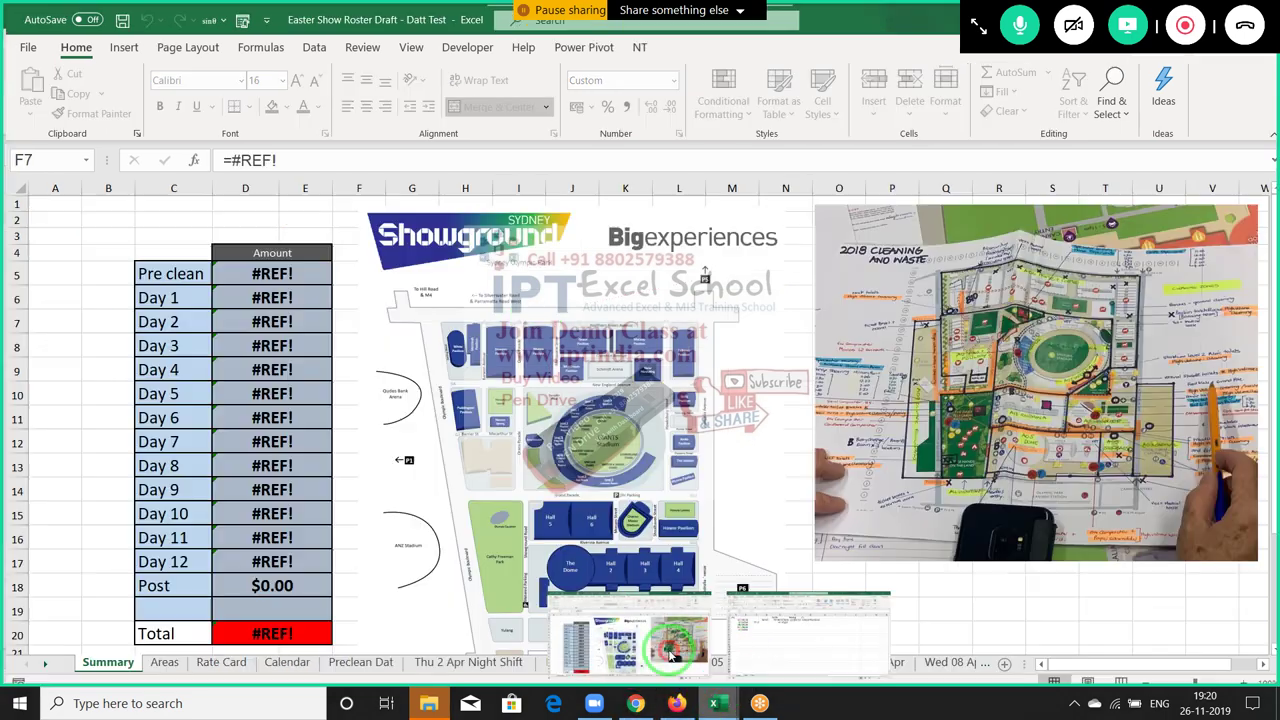
click(163, 225)
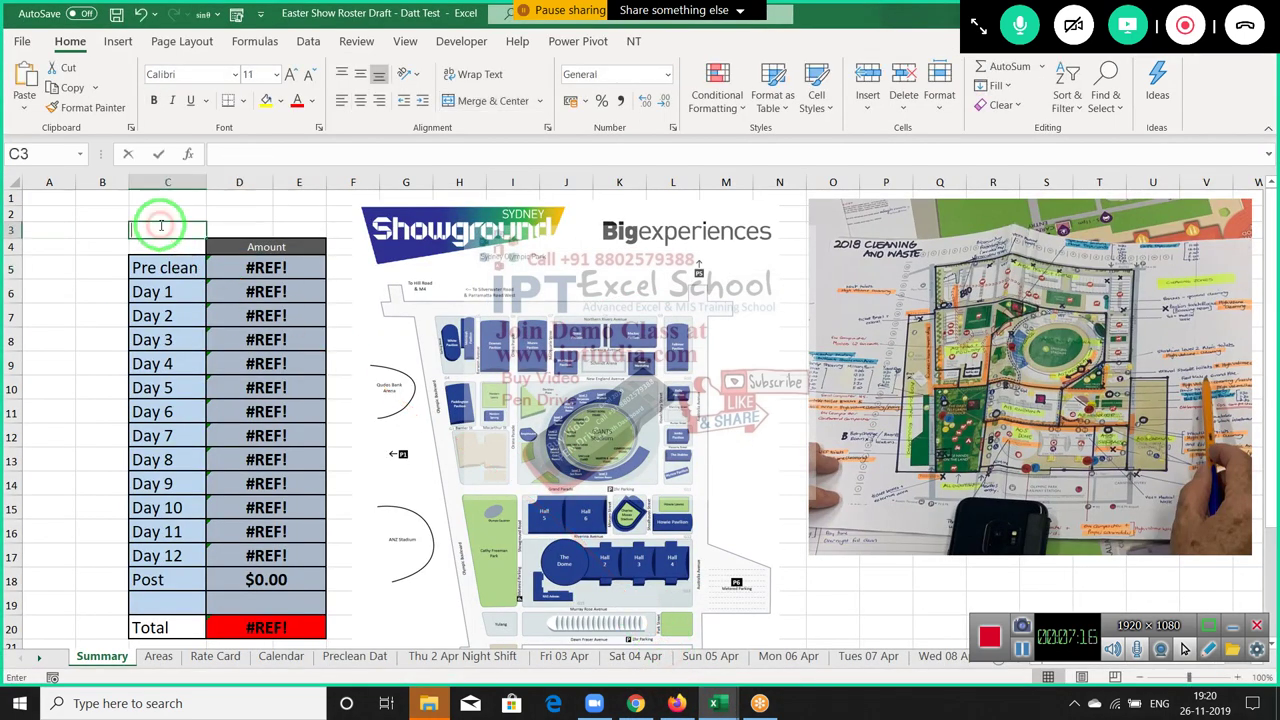
key(Down)
key(ctrl+Tab)
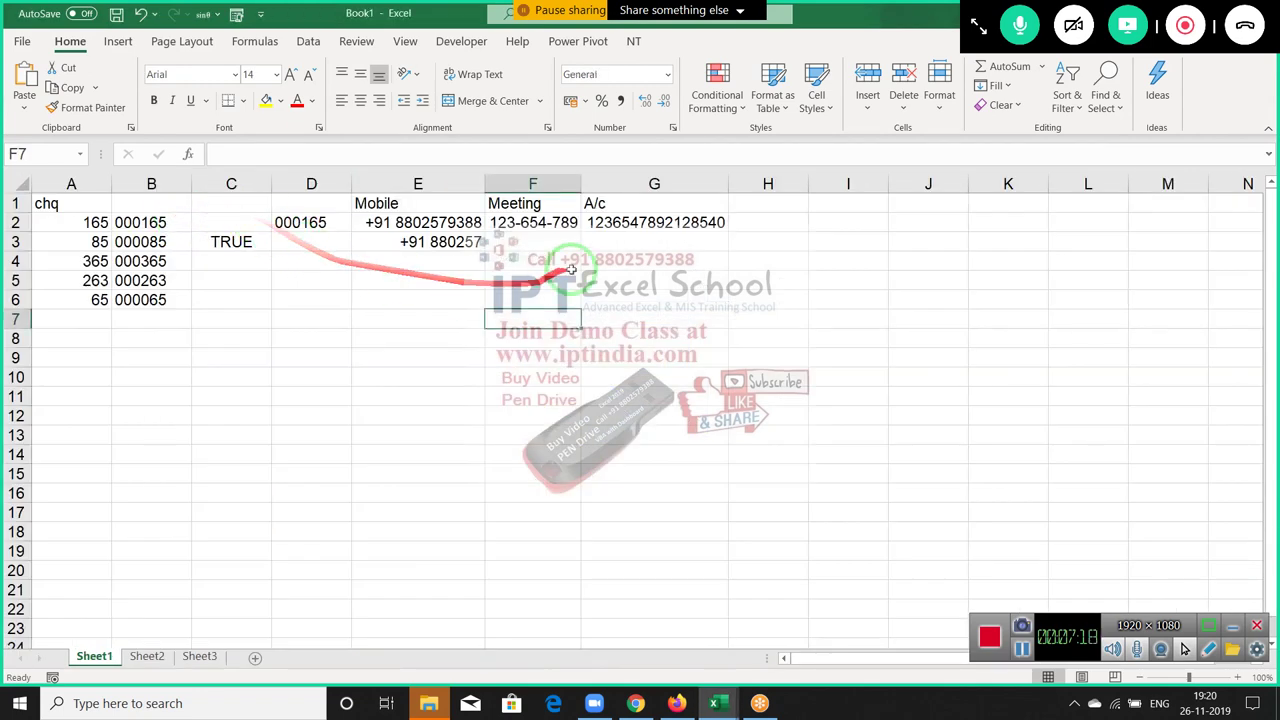
click(651, 268)
key(Up)
key(Up)
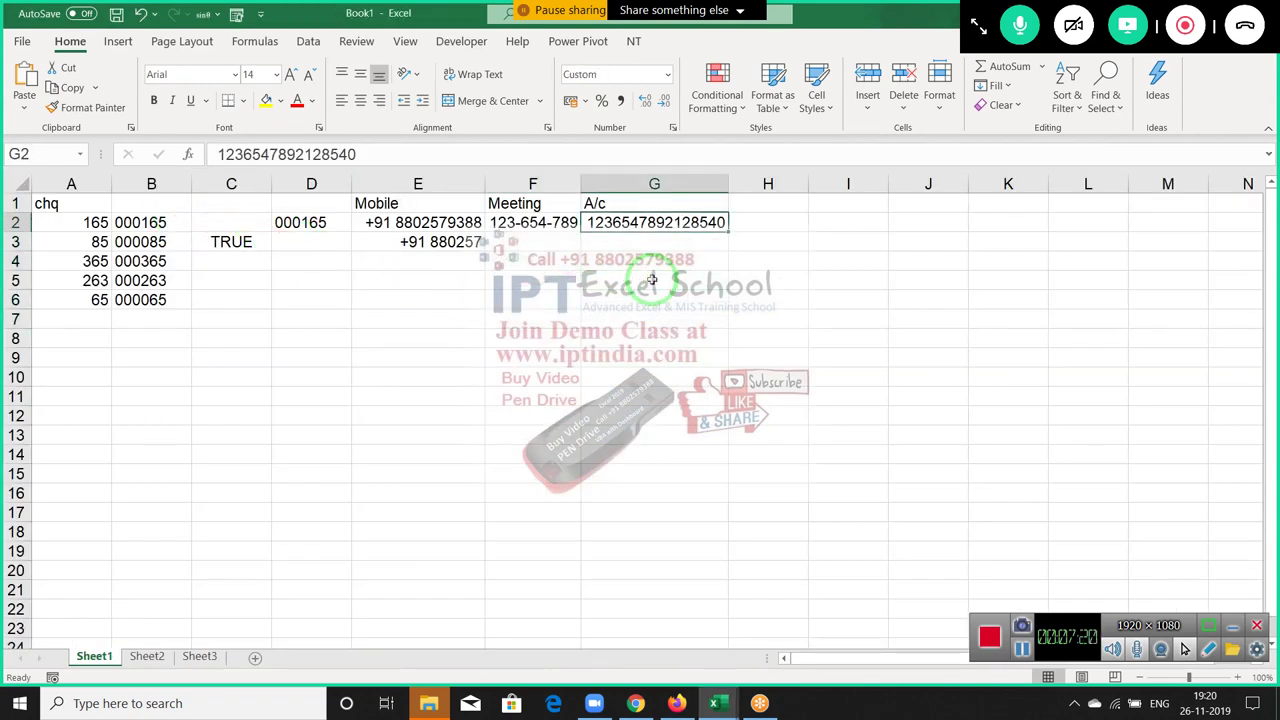
key(Right)
key(Down)
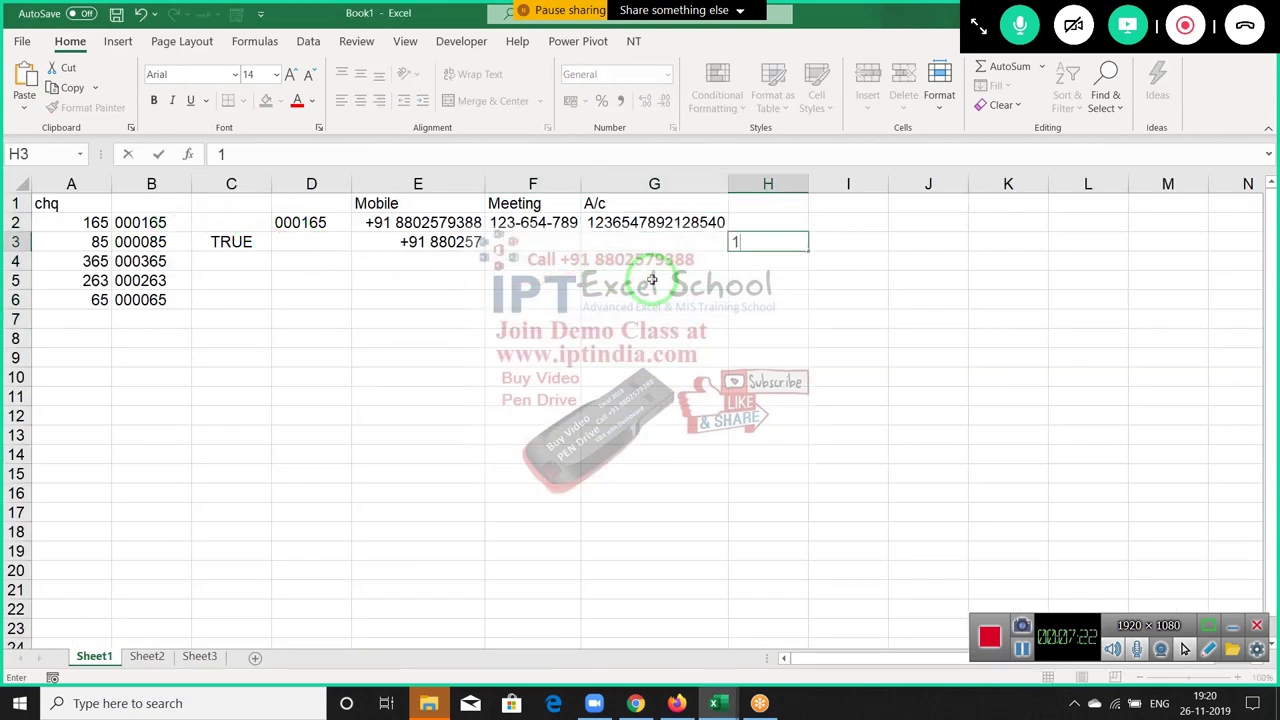
text(')
text(123654789)
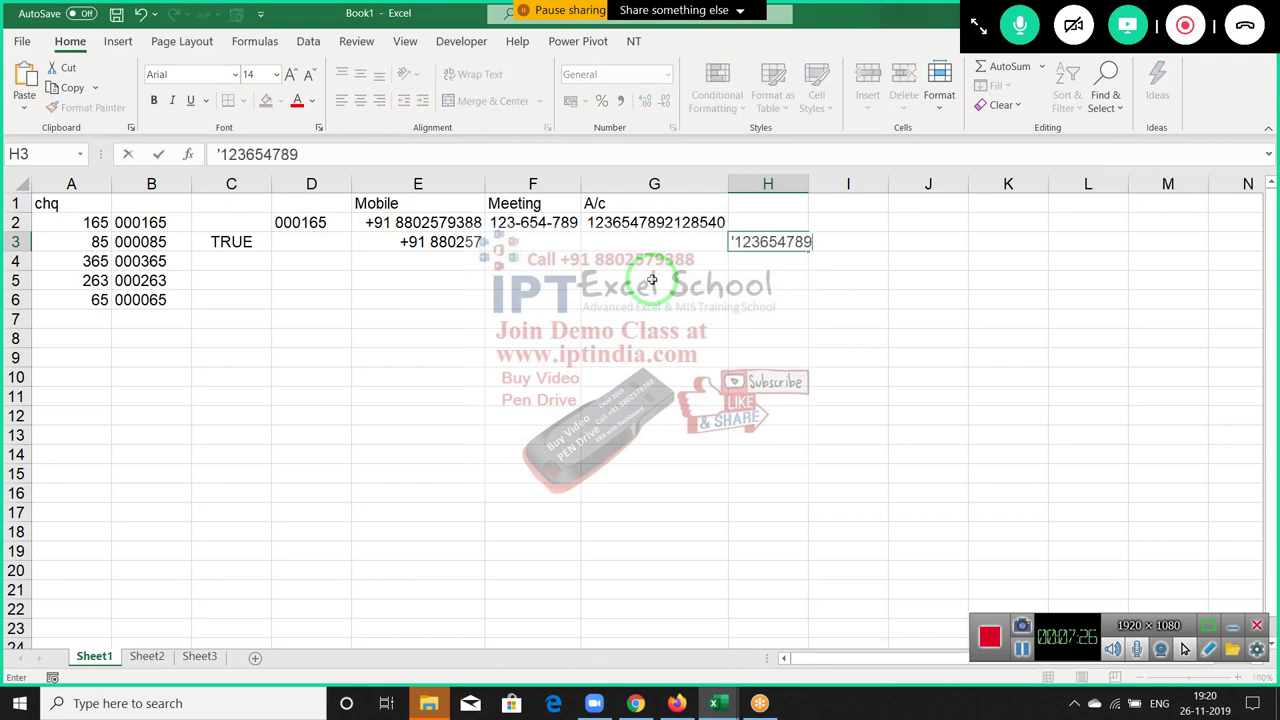
text(6325874)
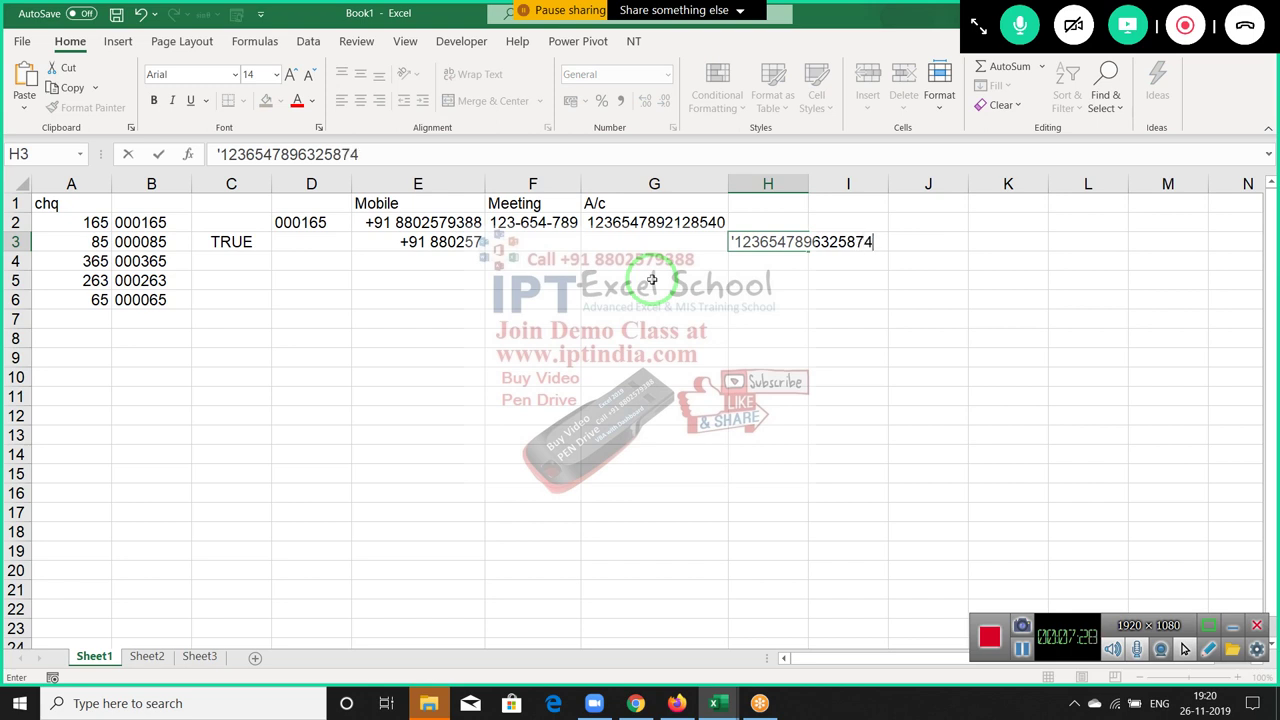
text(12)
key(Return)
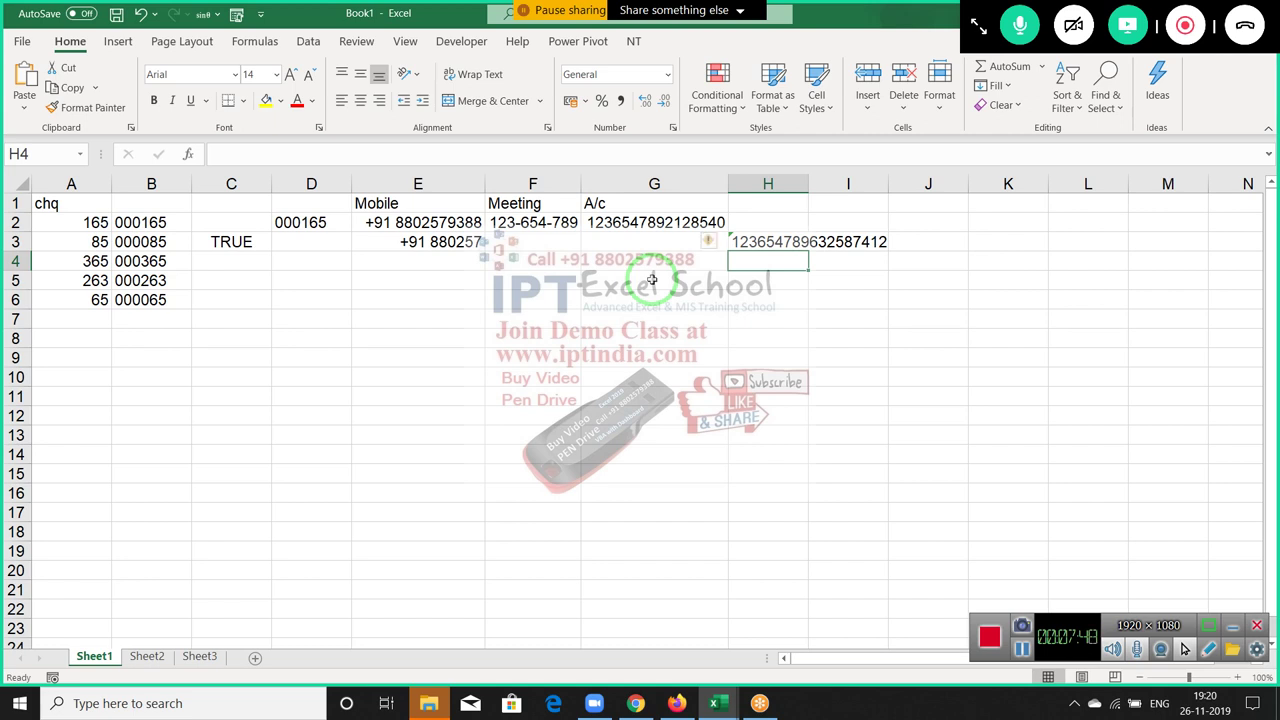
key(Up)
key(Left)
key(Up)
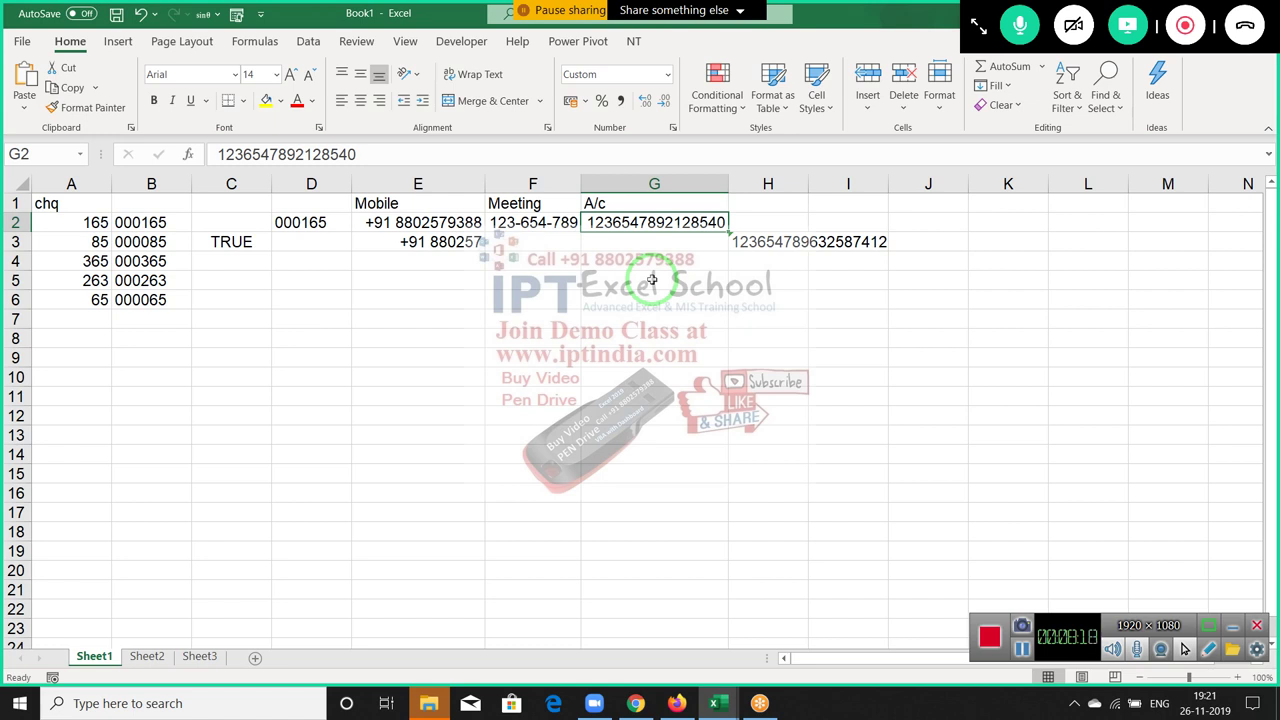
key(Down)
key(Down)
key(Down)
key(Down)
key(Down)
key(Down)
key(Down)
Enter MRP 1500 as text in E13, replacing an initial 1545
key(Left)
key(Left)
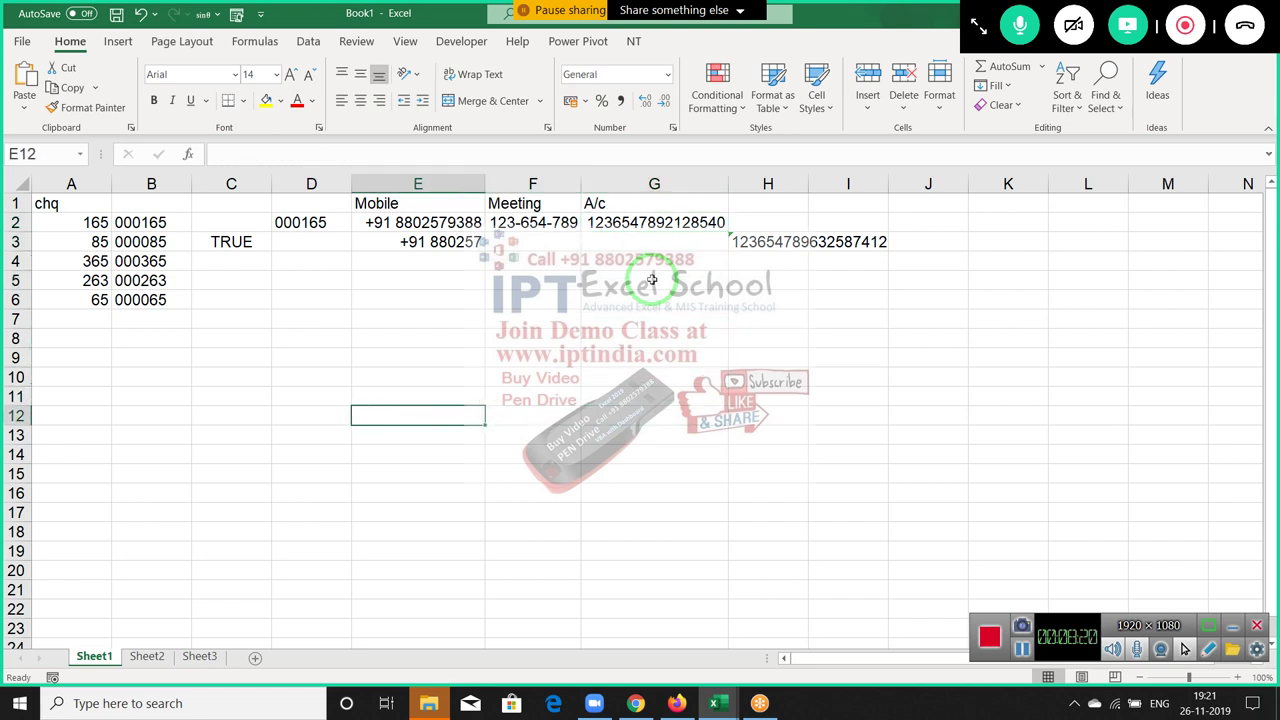
key(Down)
text(1)
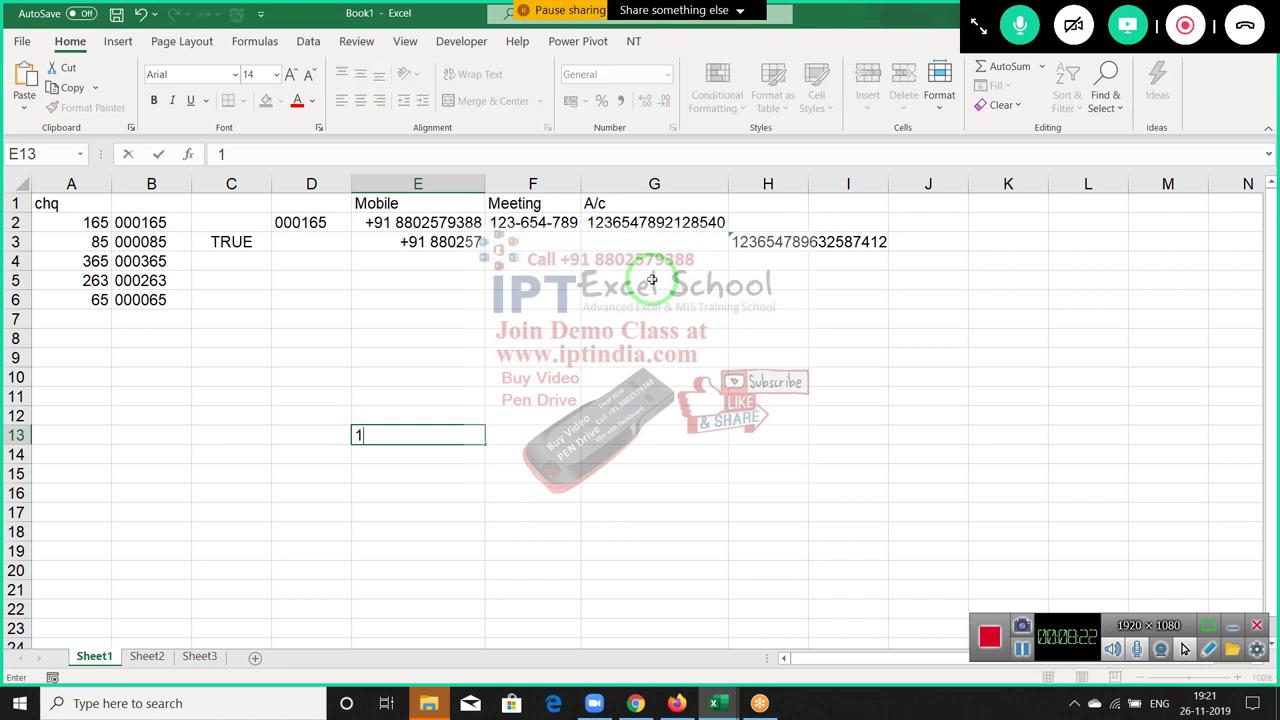
text(545)
key(Return)
key(Up)
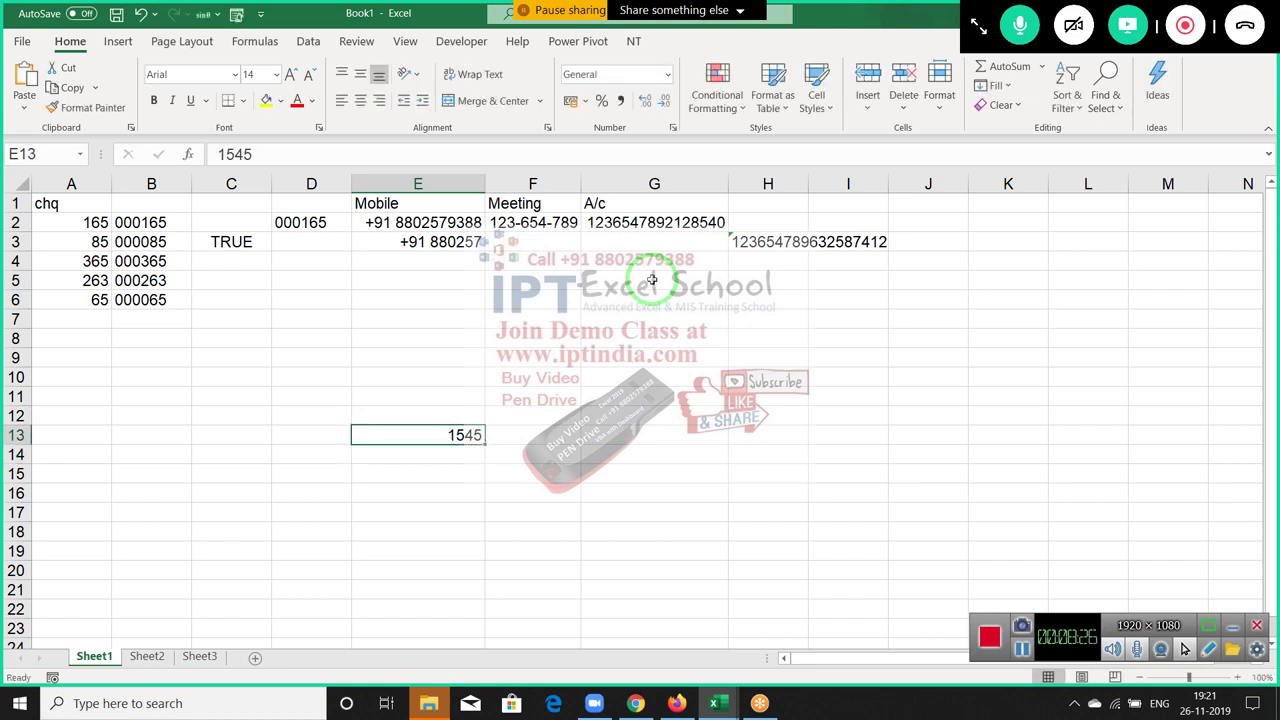
text(MRP)
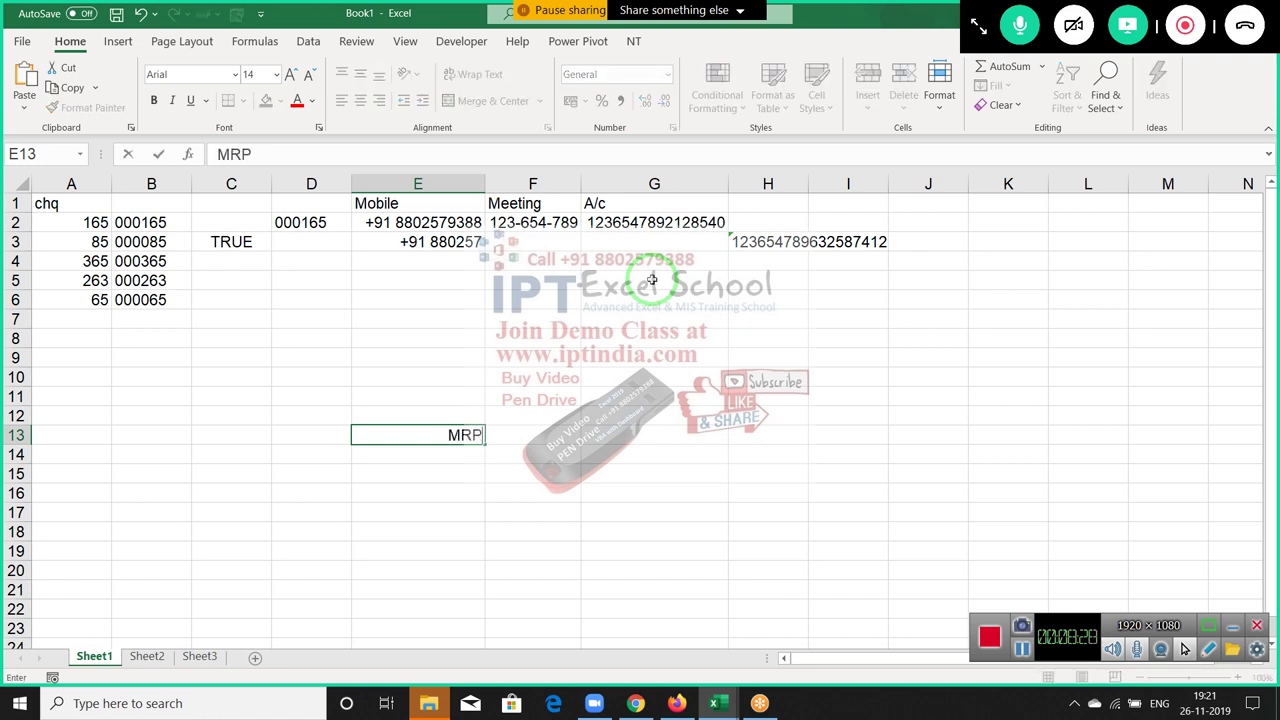
text( 1500)
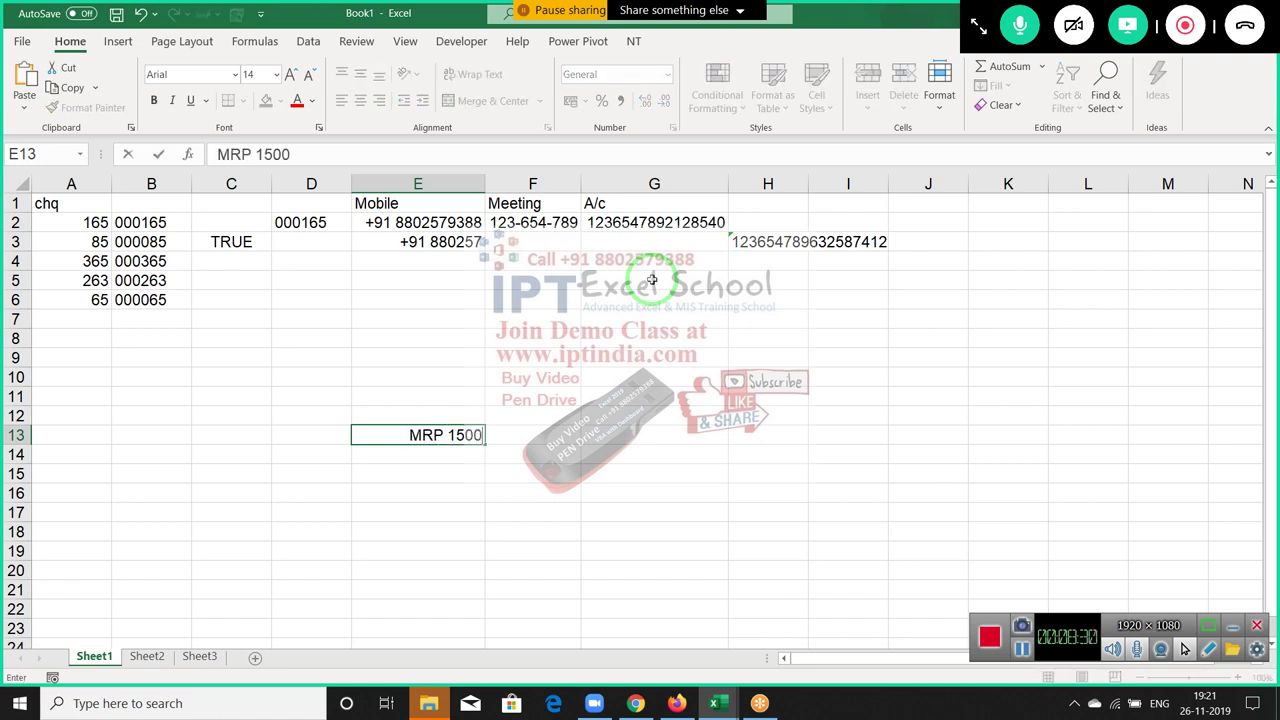
key(Return)
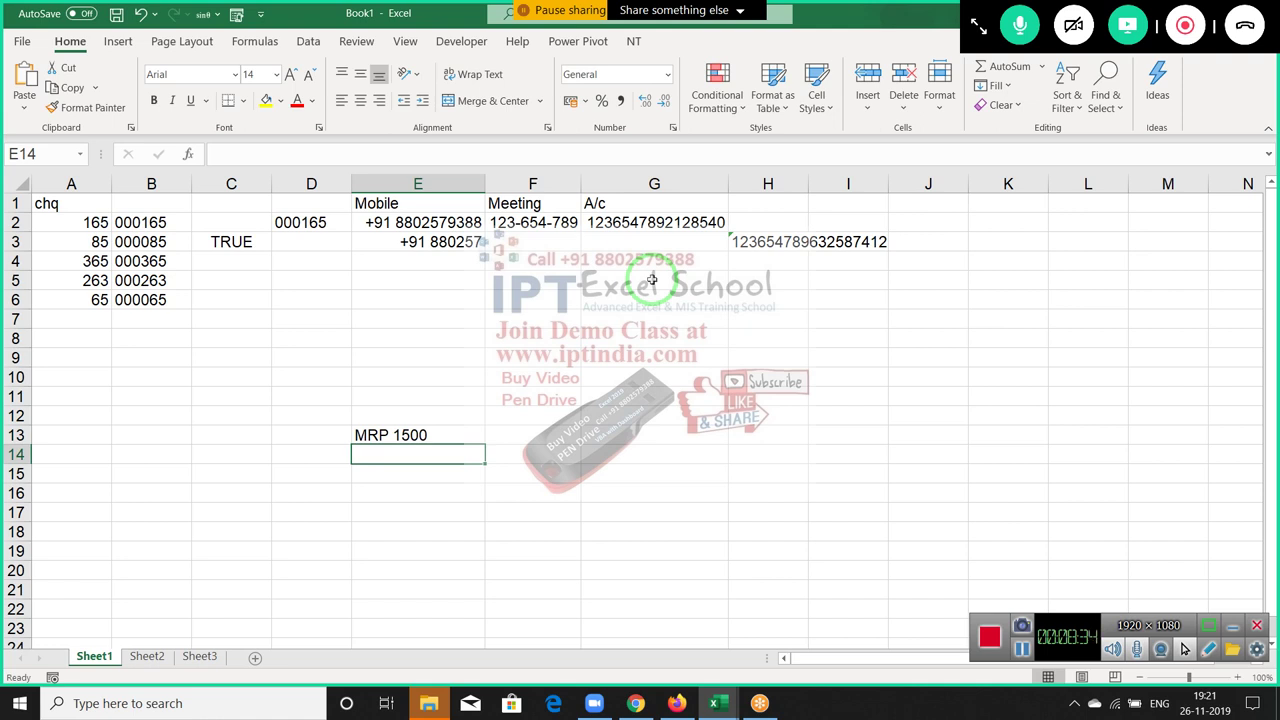
Enter the formula =E13+20 in E14, which returns #VALUE!
key(Up)
key(F2)
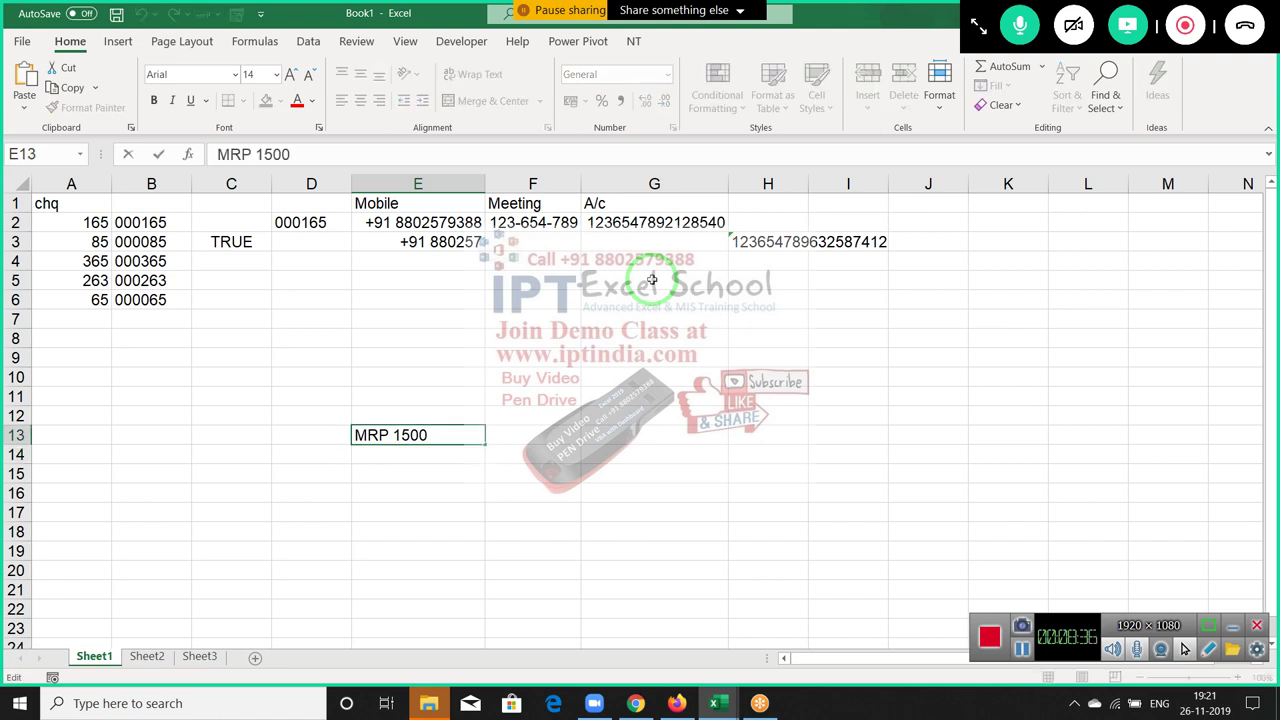
key(Escape)
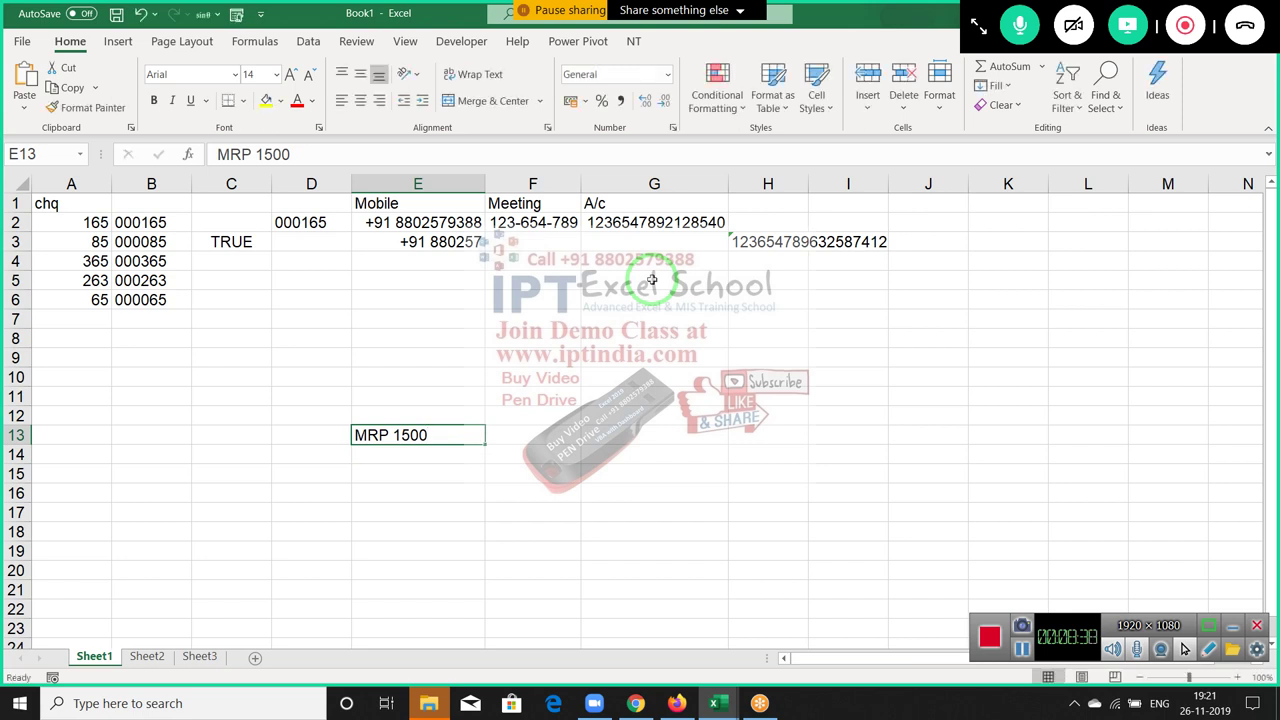
key(Down)
text(=)
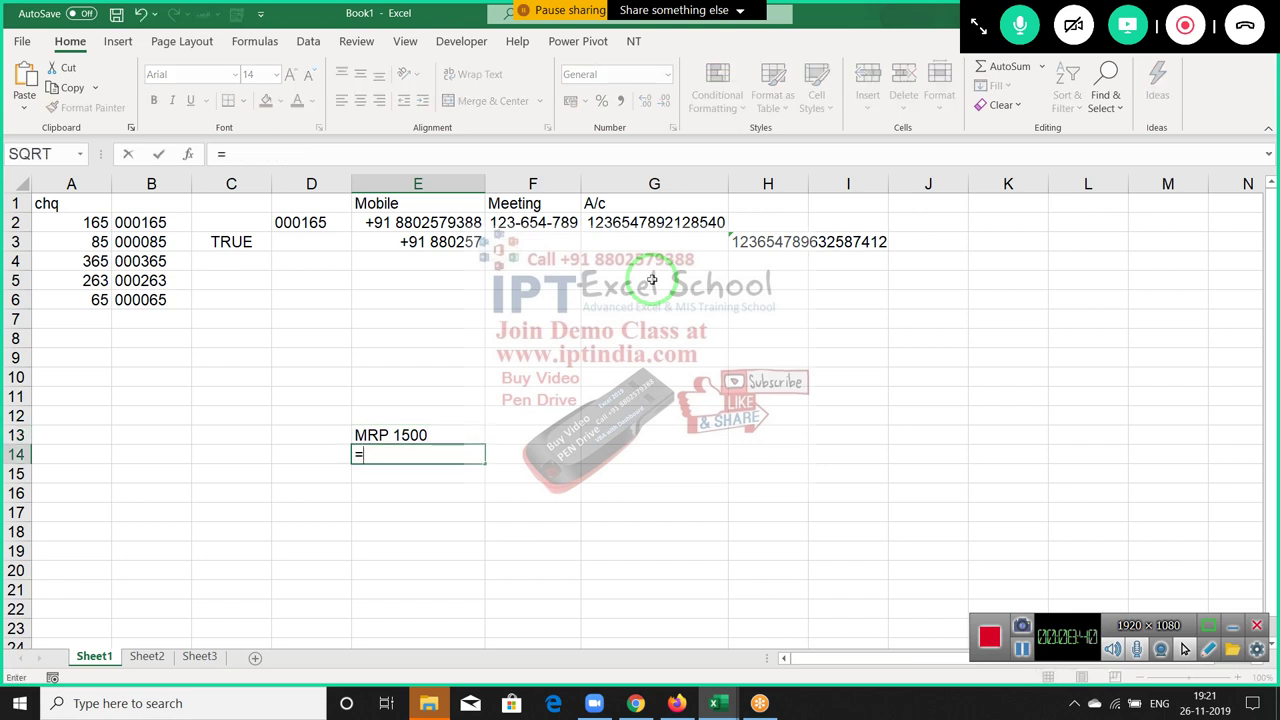
key(Up)
text(+2)
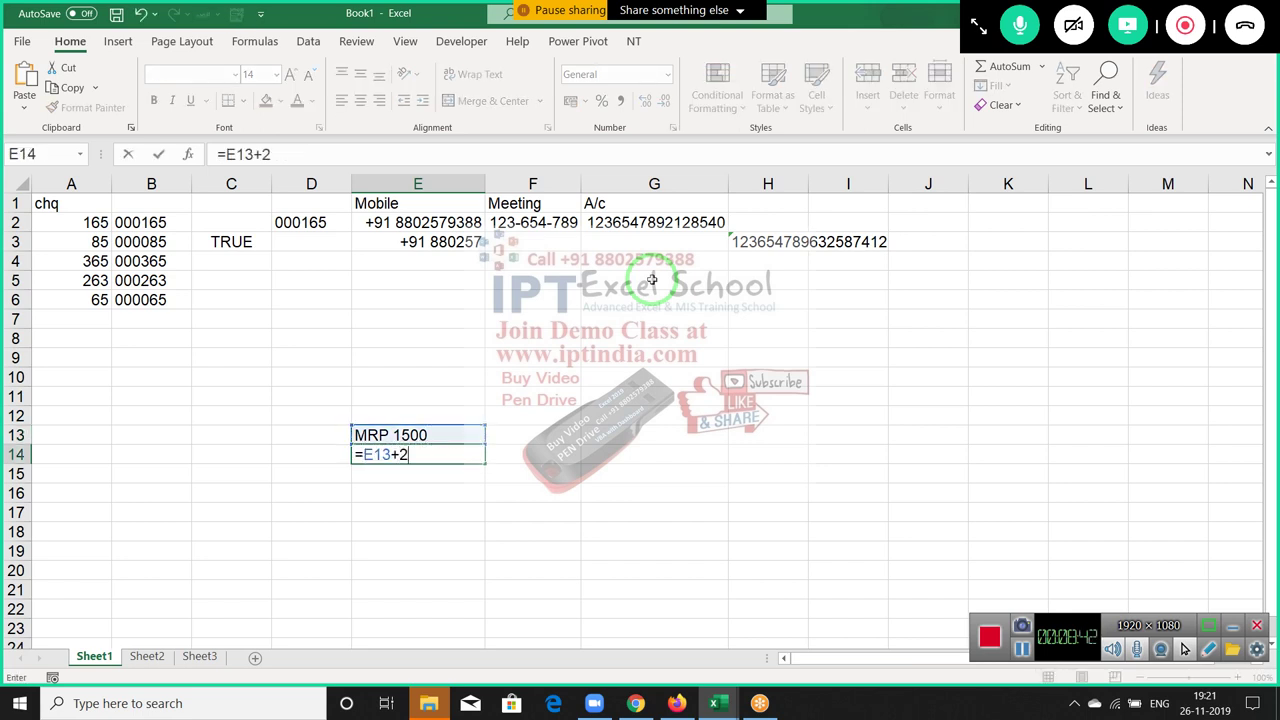
text(0)
key(Return)
key(Up)
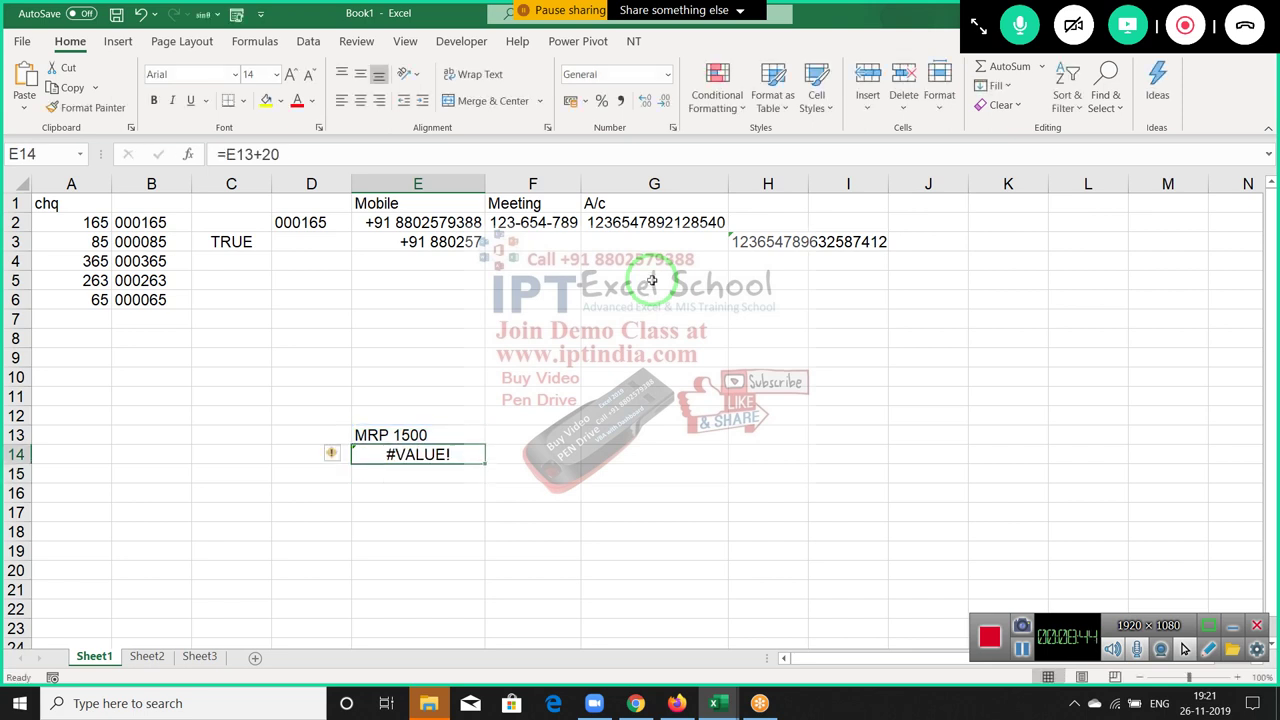
Re-examine E13's text and E14's formula, then move to F13
key(Up)
key(F2)
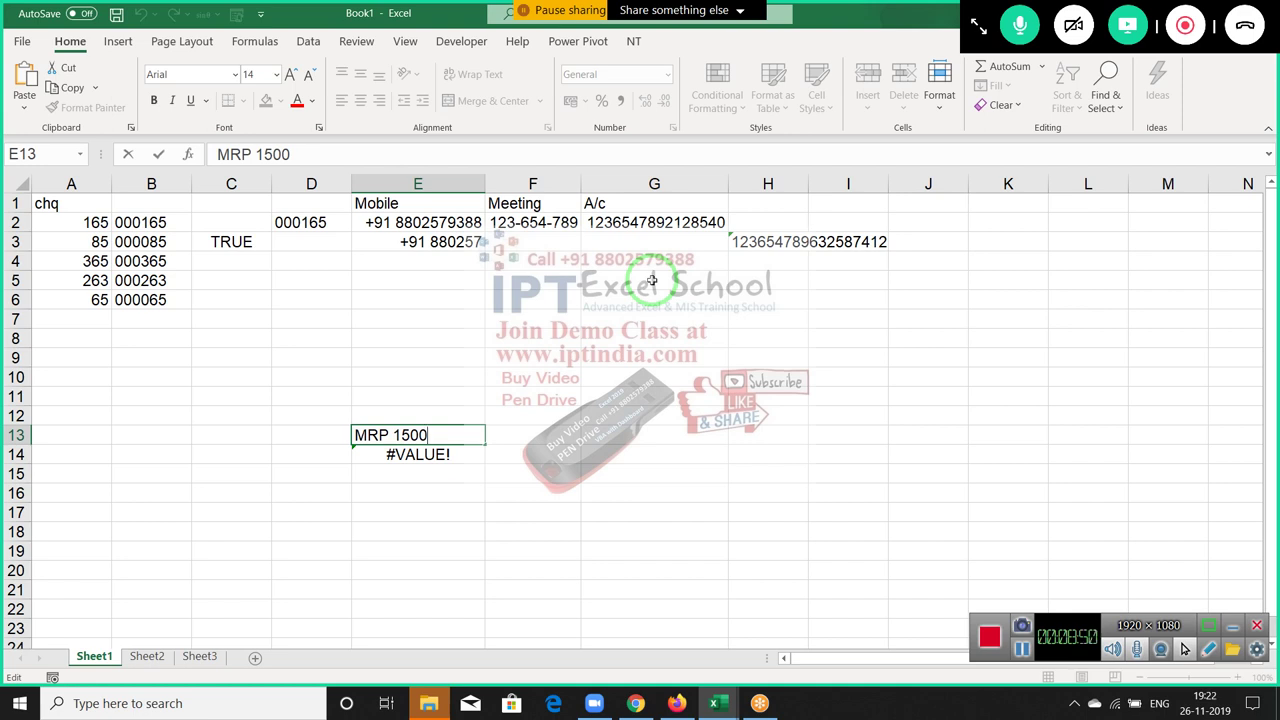
key(Return)
key(F2)
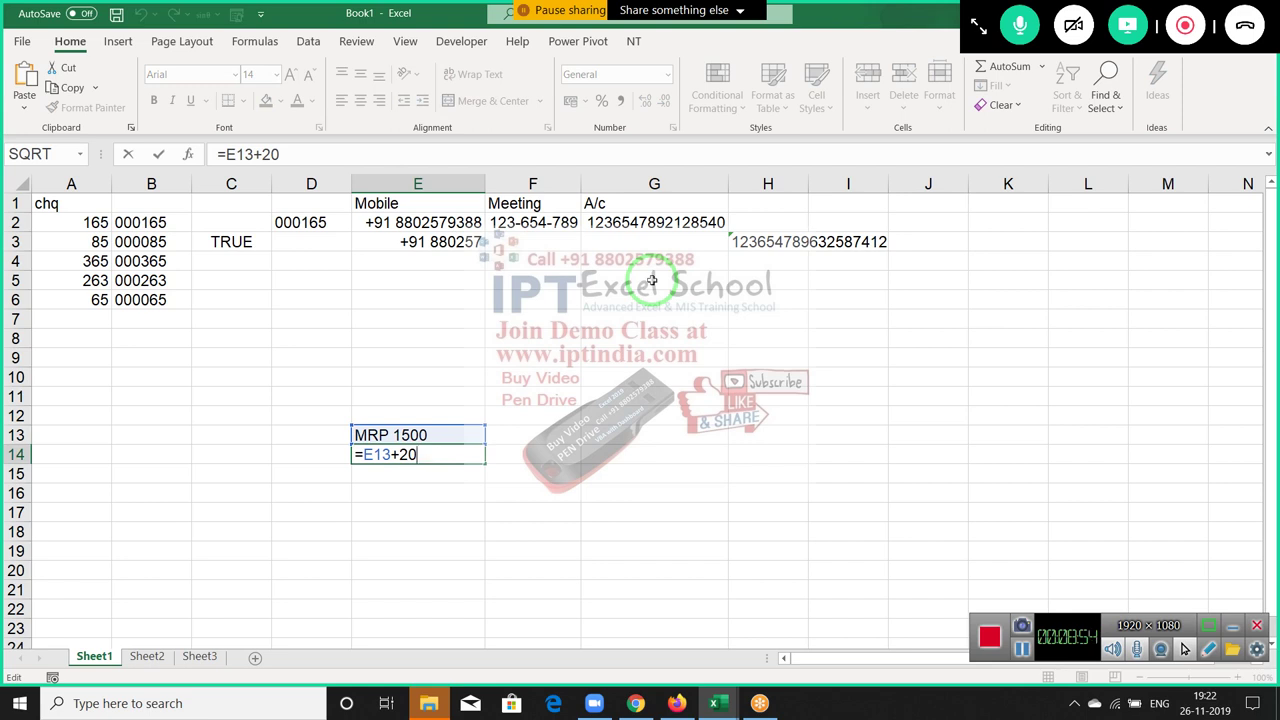
key(ctrl+Return)
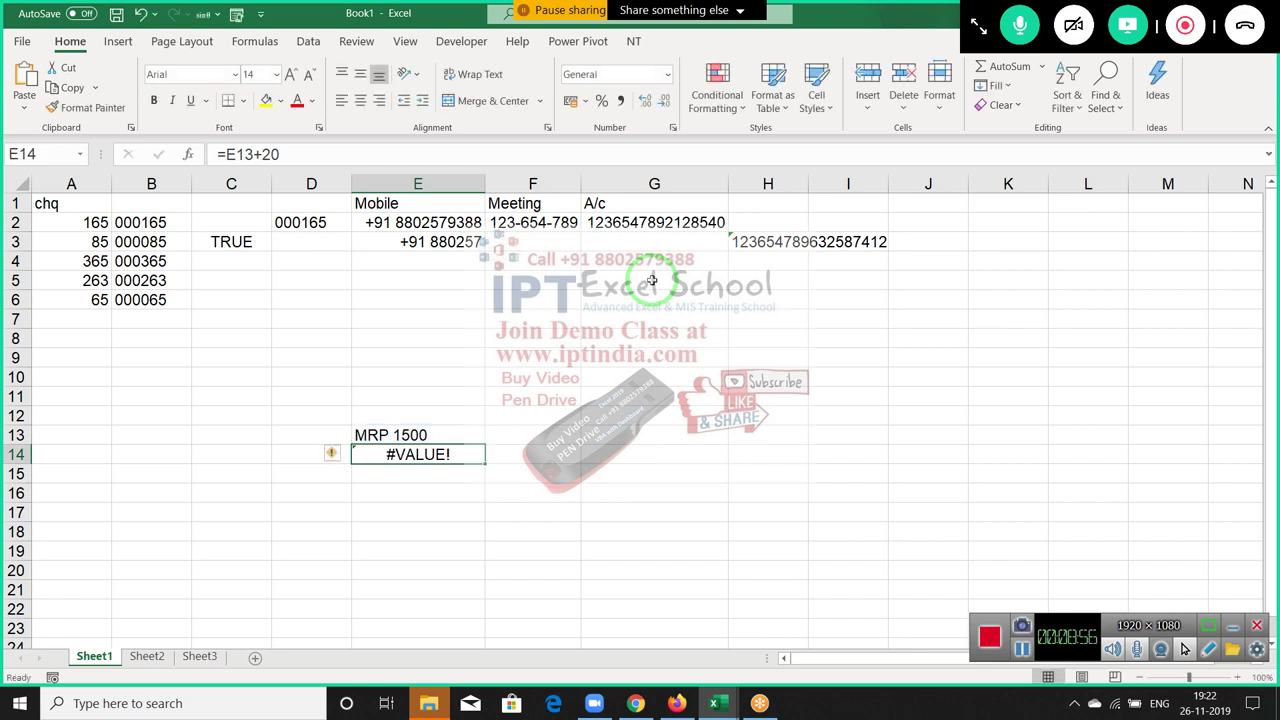
key(Up)
key(Right)
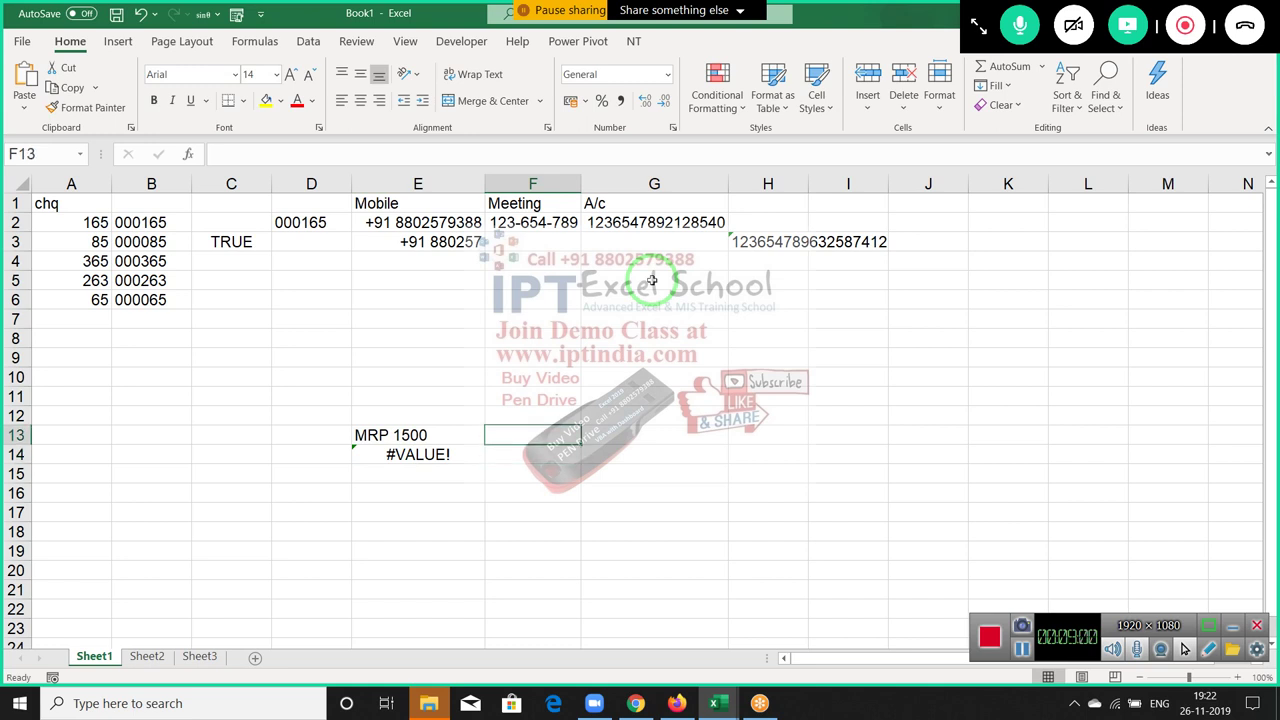
key(Left)
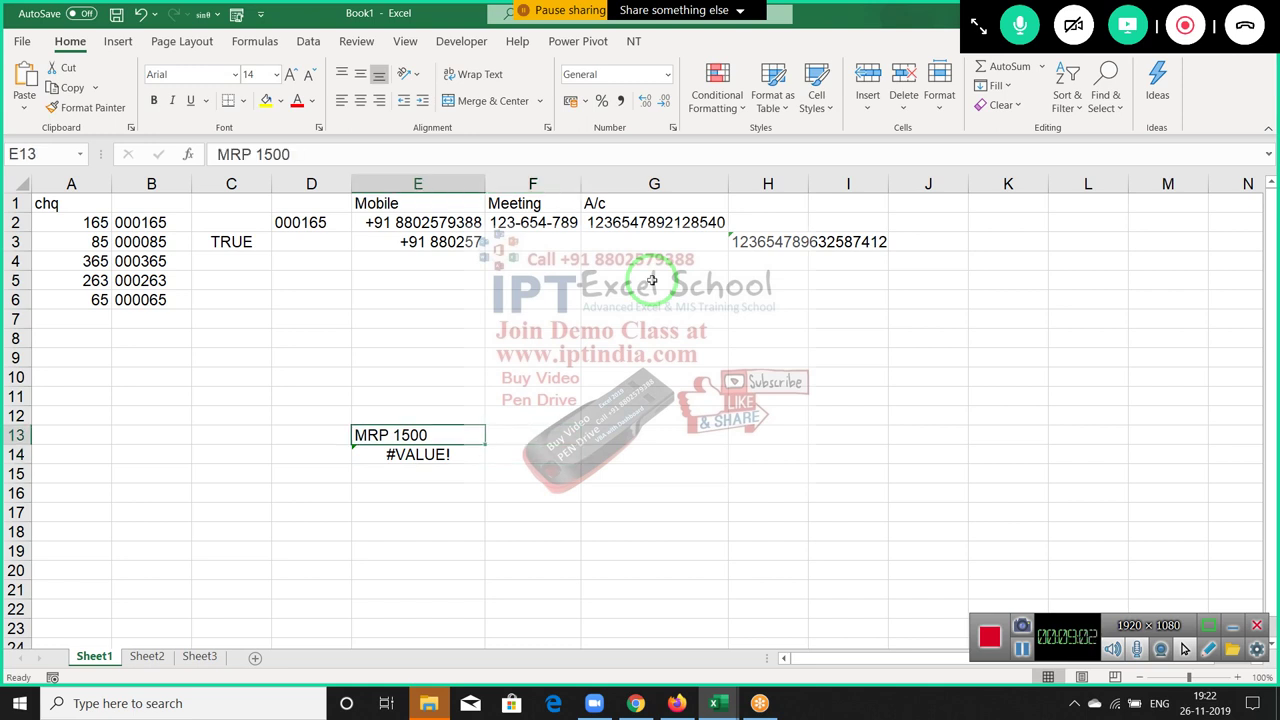
key(Right)
Enter 1500 in F13 and give it the custom number format "MRP"
text(1500)
key(Return)
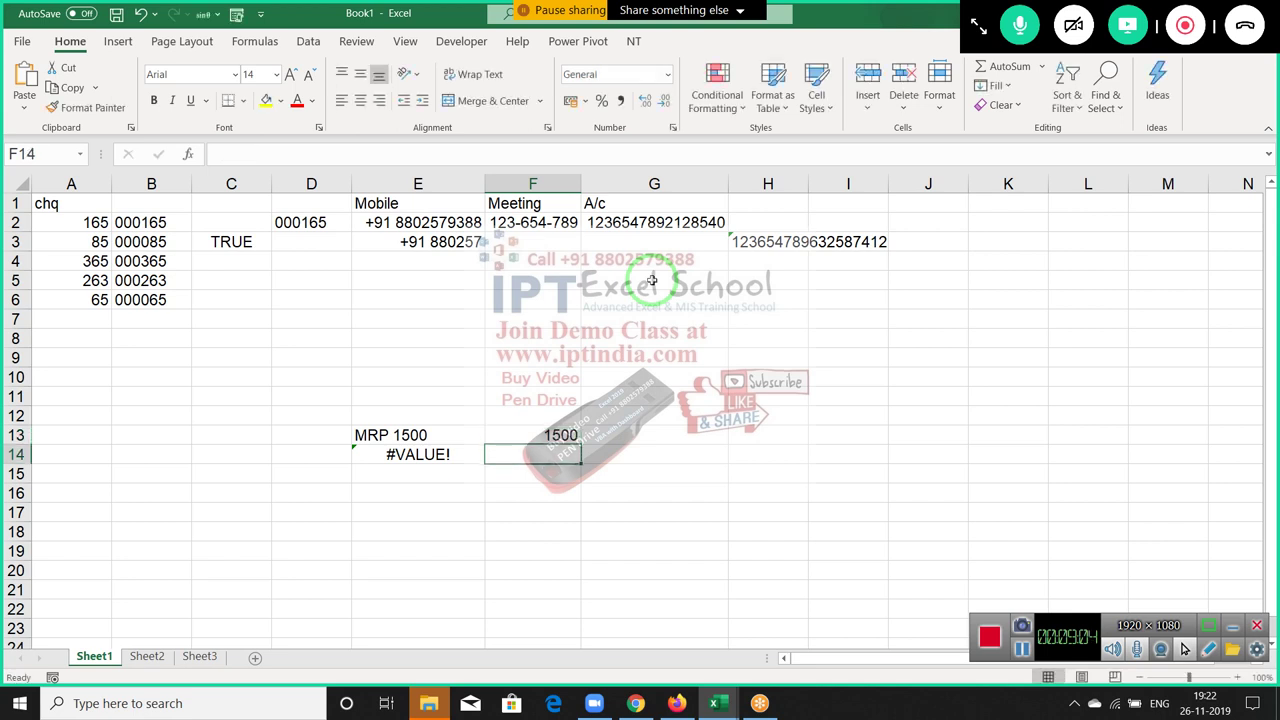
key(Up)
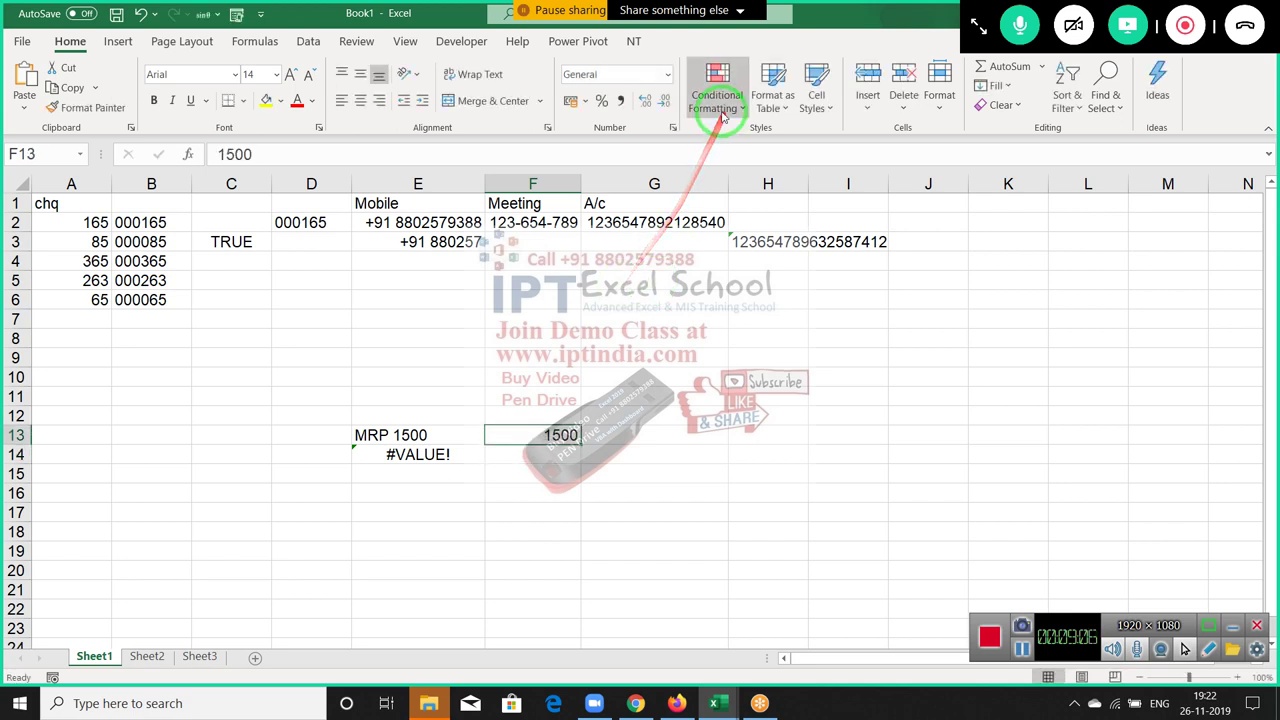
click(673, 129)
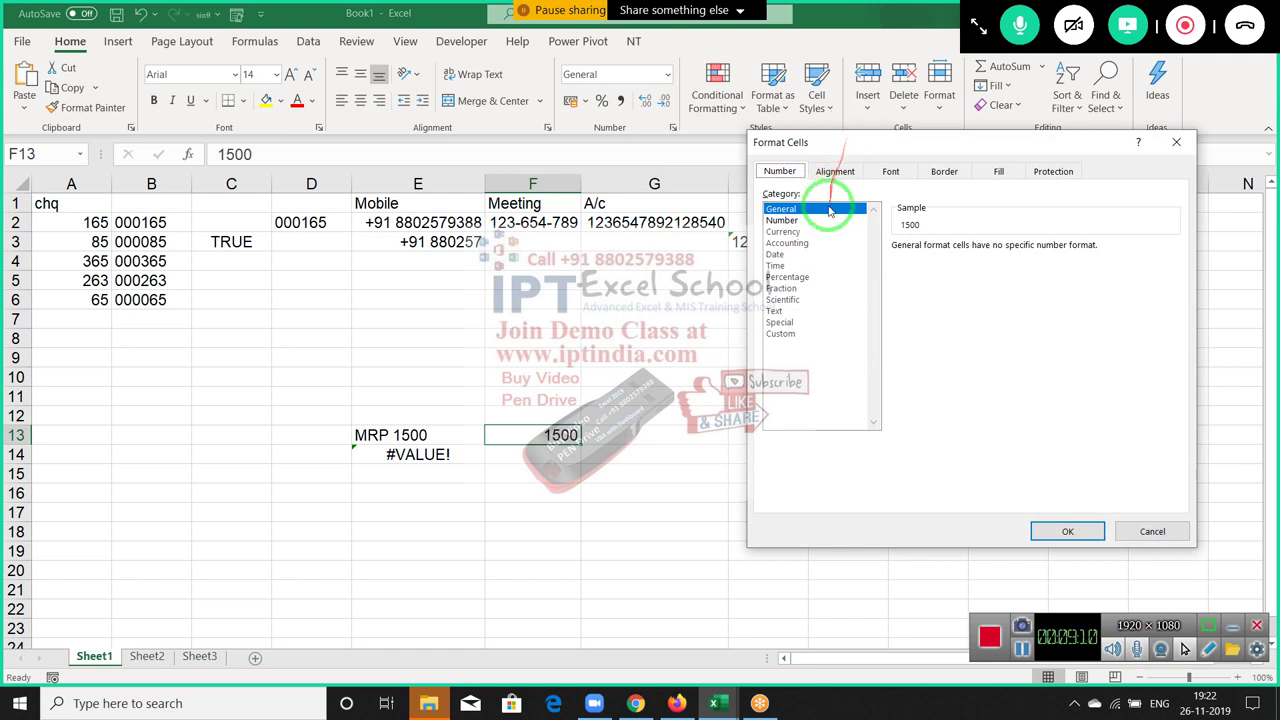
drag(826, 320, 607, 373)
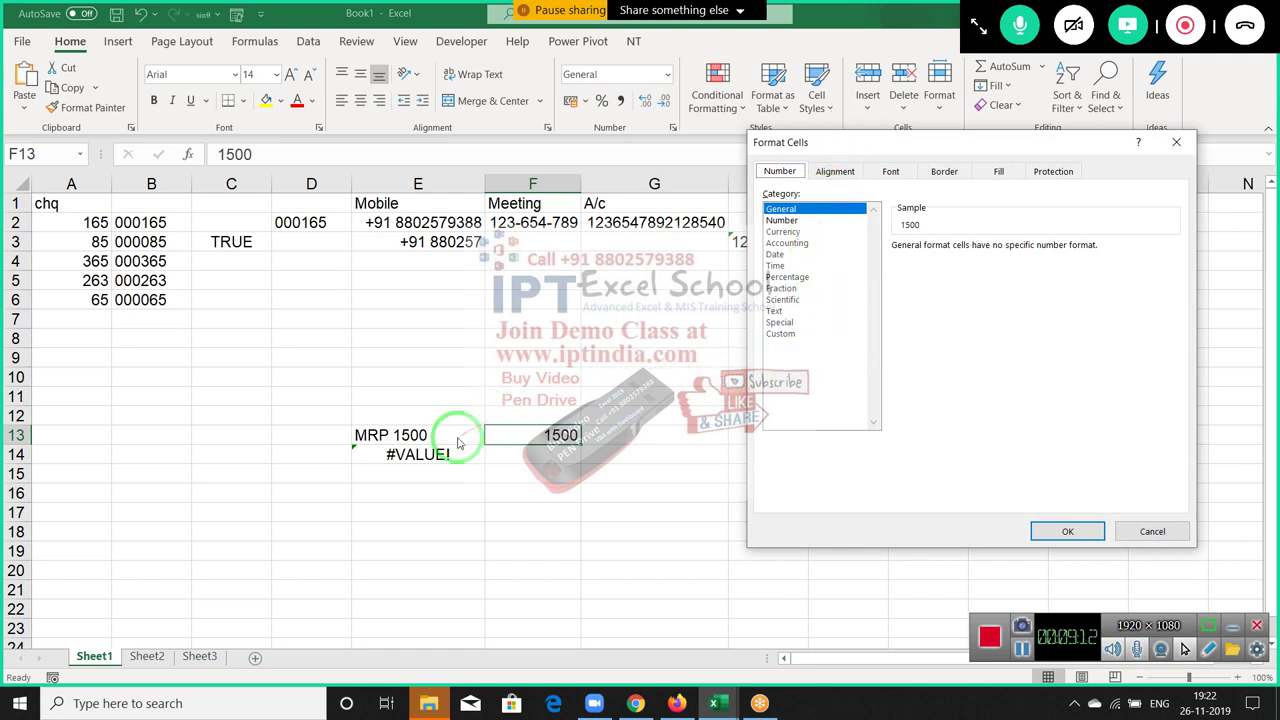
click(789, 336)
click(940, 277)
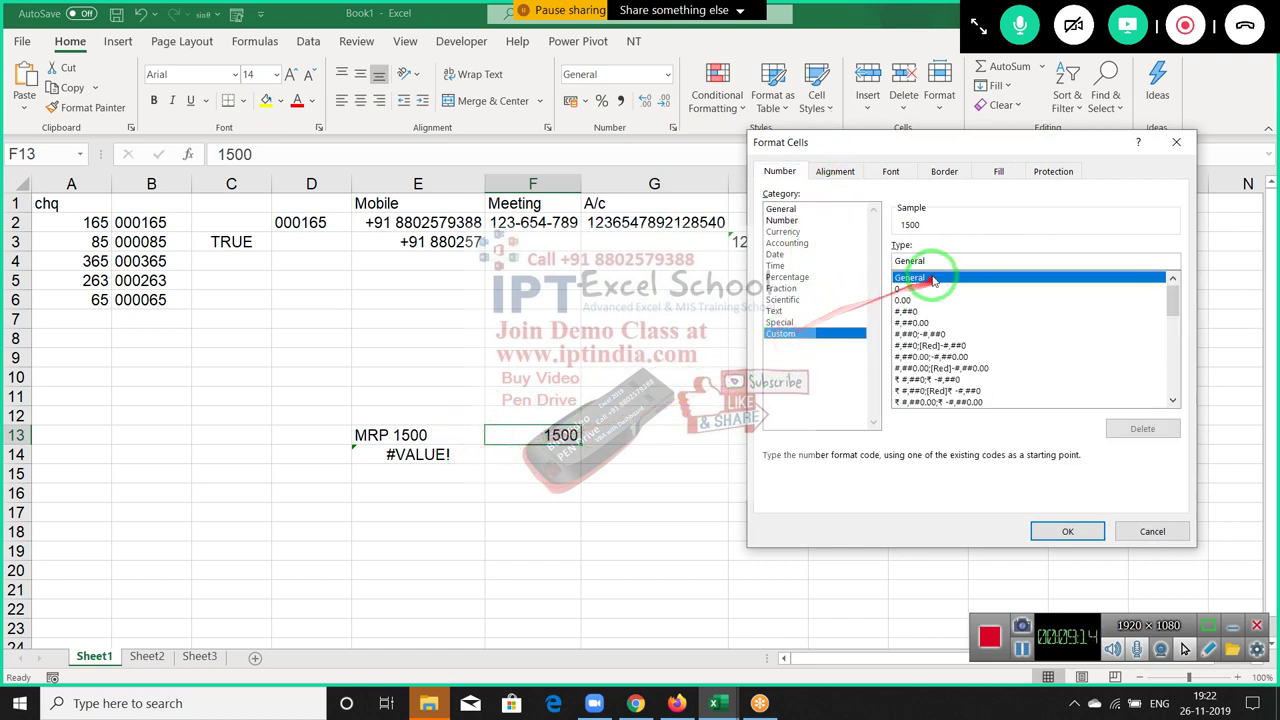
text(")
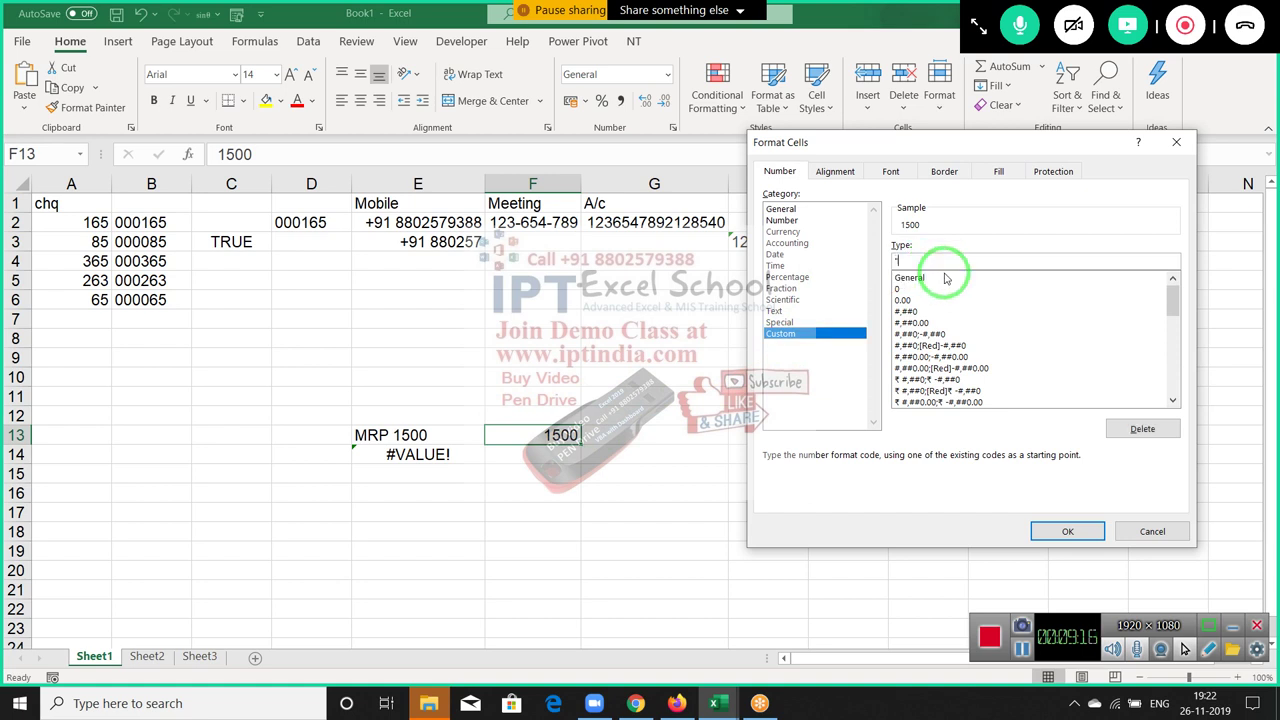
text(MRP)
text(")
key(Return)
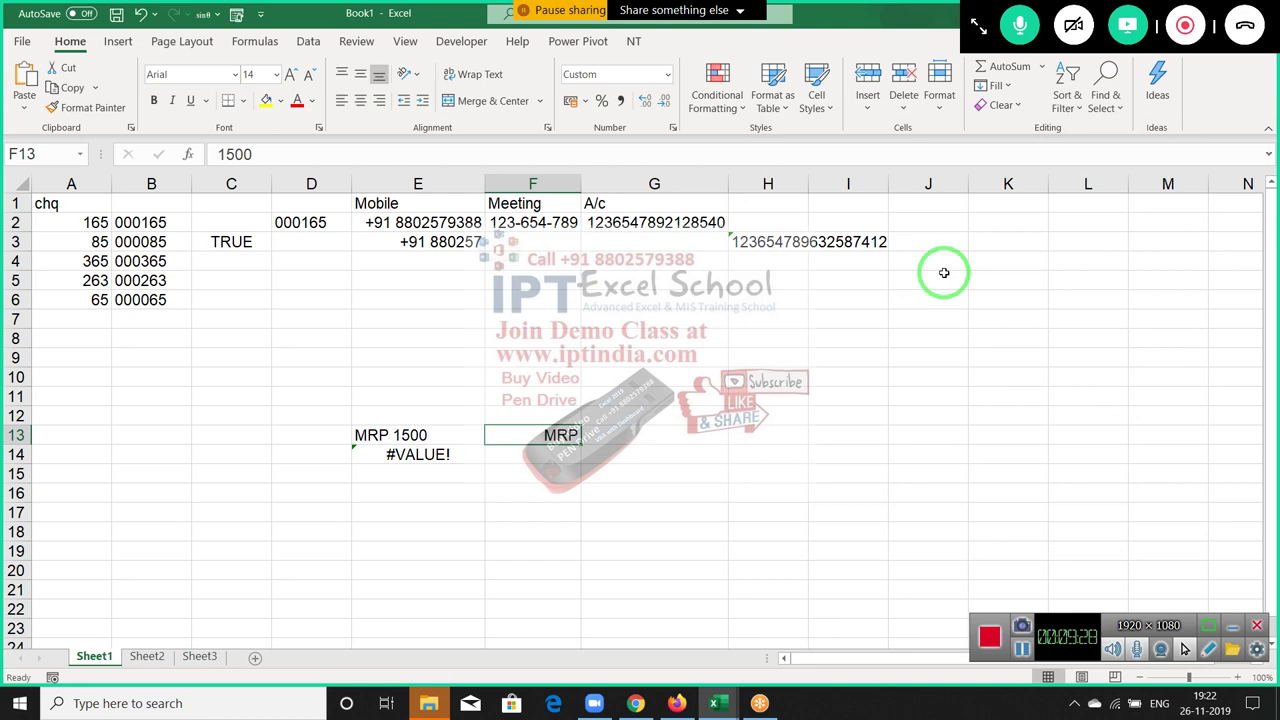
Change F13's format code to "MRP" 00 and enter 5, shown as MRP 05
click(673, 127)
click(952, 263)
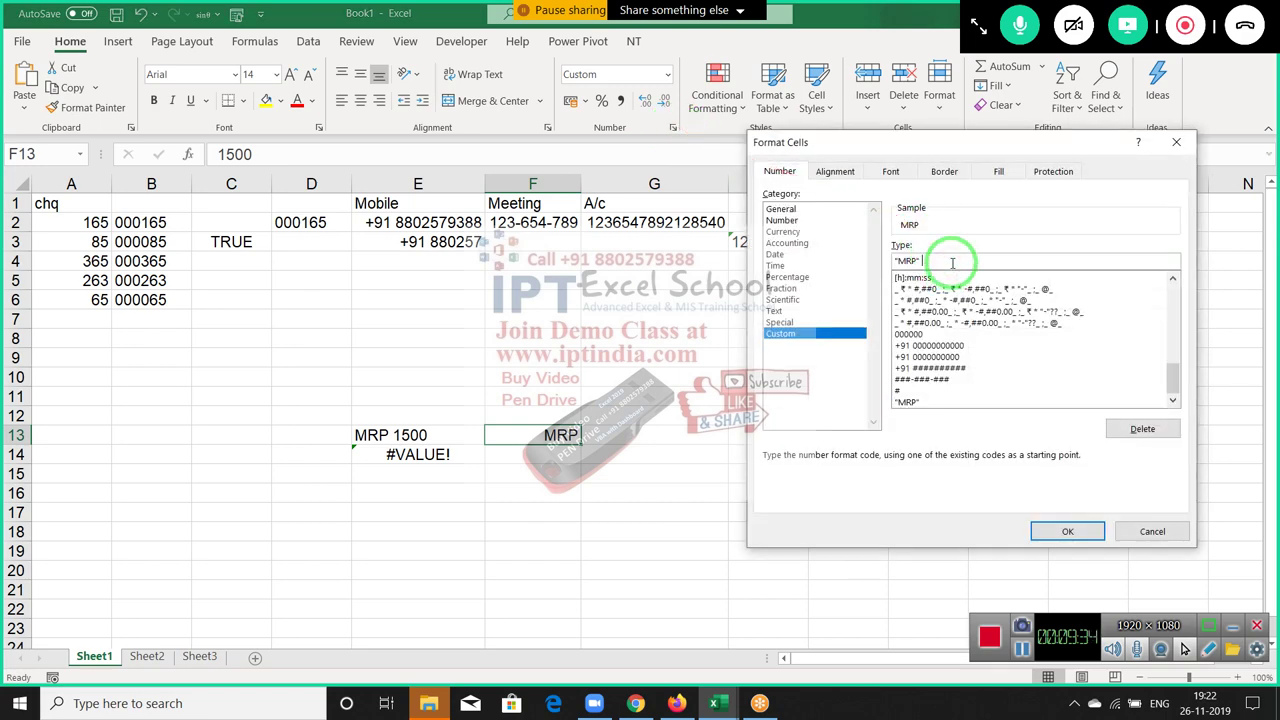
text(00)
key(Return)
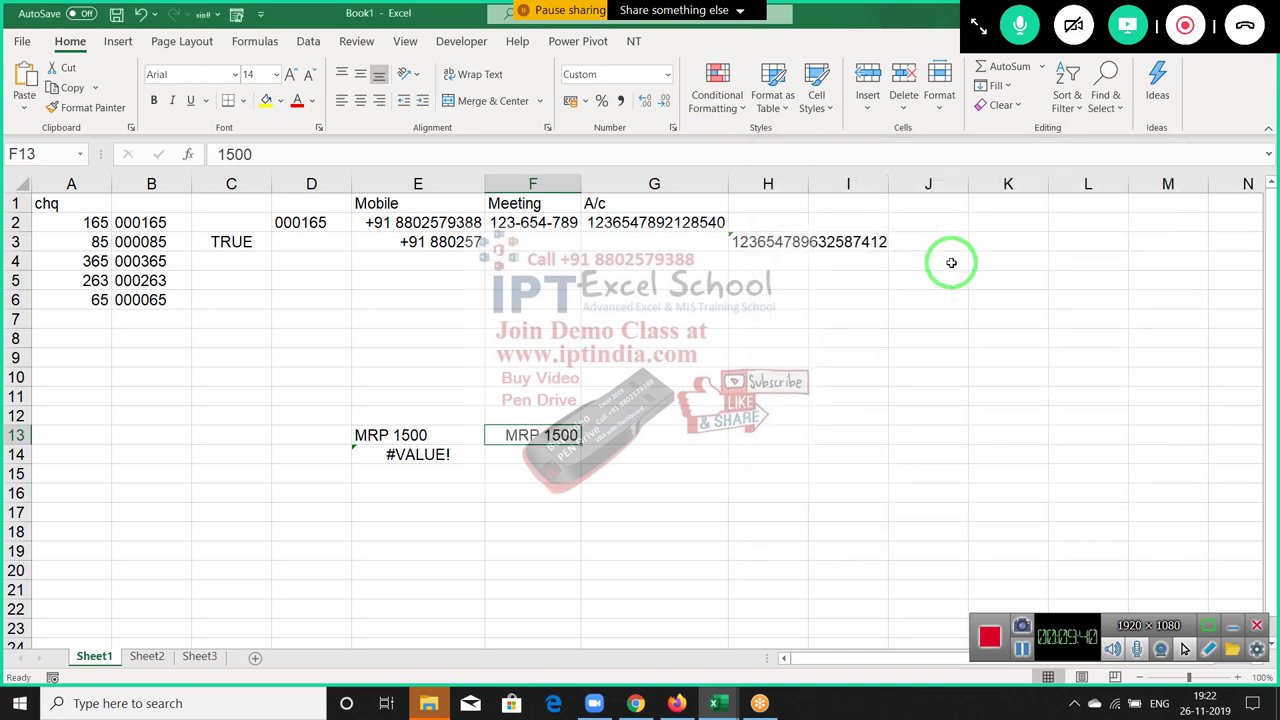
text(5)
key(Return)
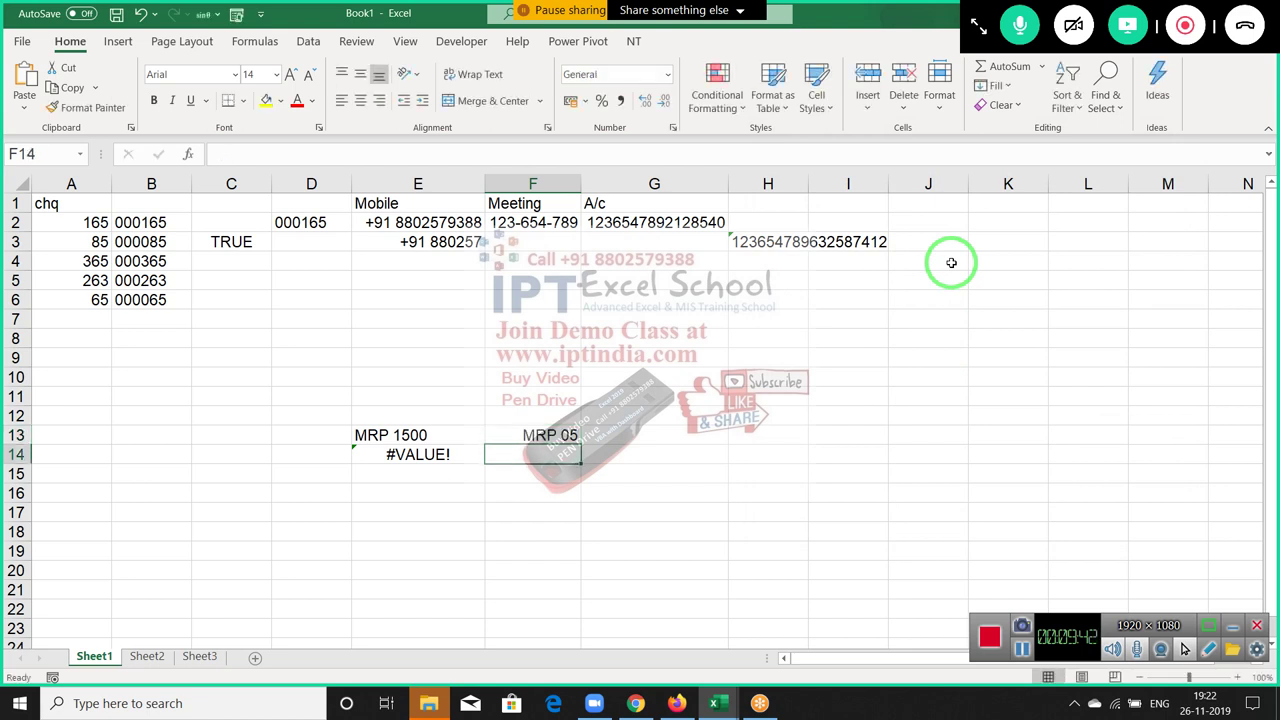
Change F13's custom code to "MRP" ## so 5 displays as MRP 5
key(Up)
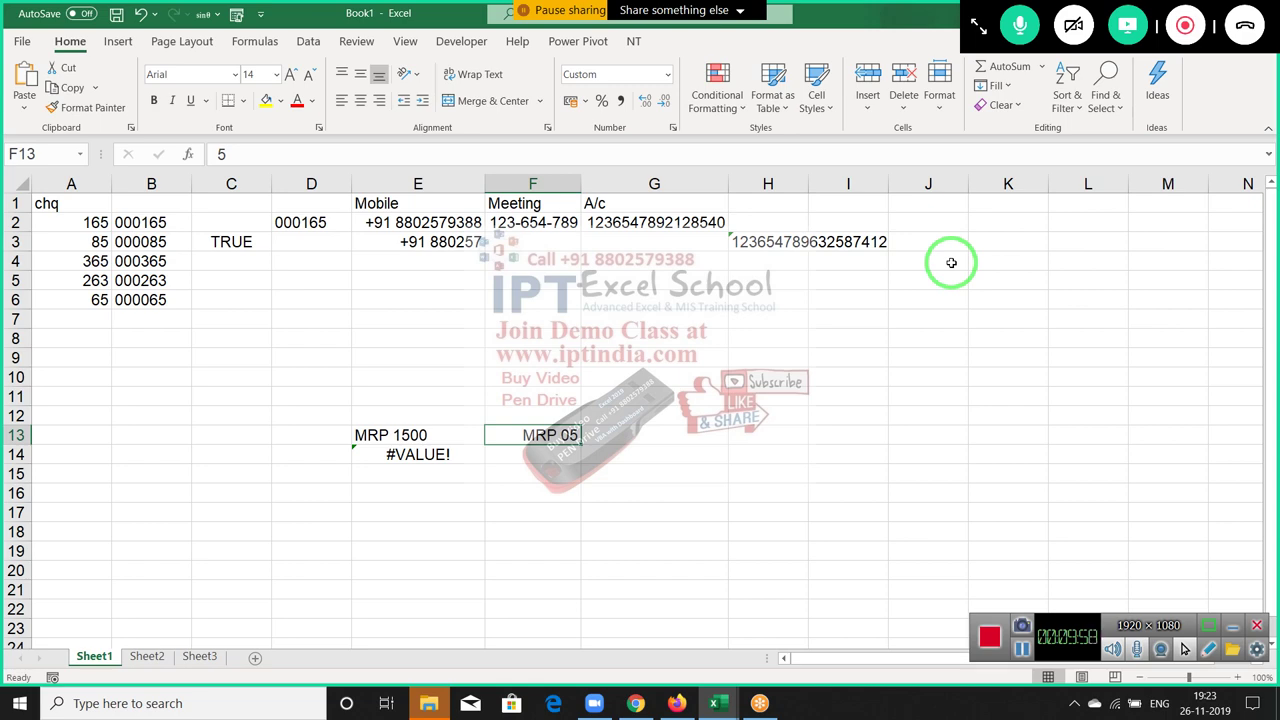
click(678, 130)
drag(948, 283, 757, 404)
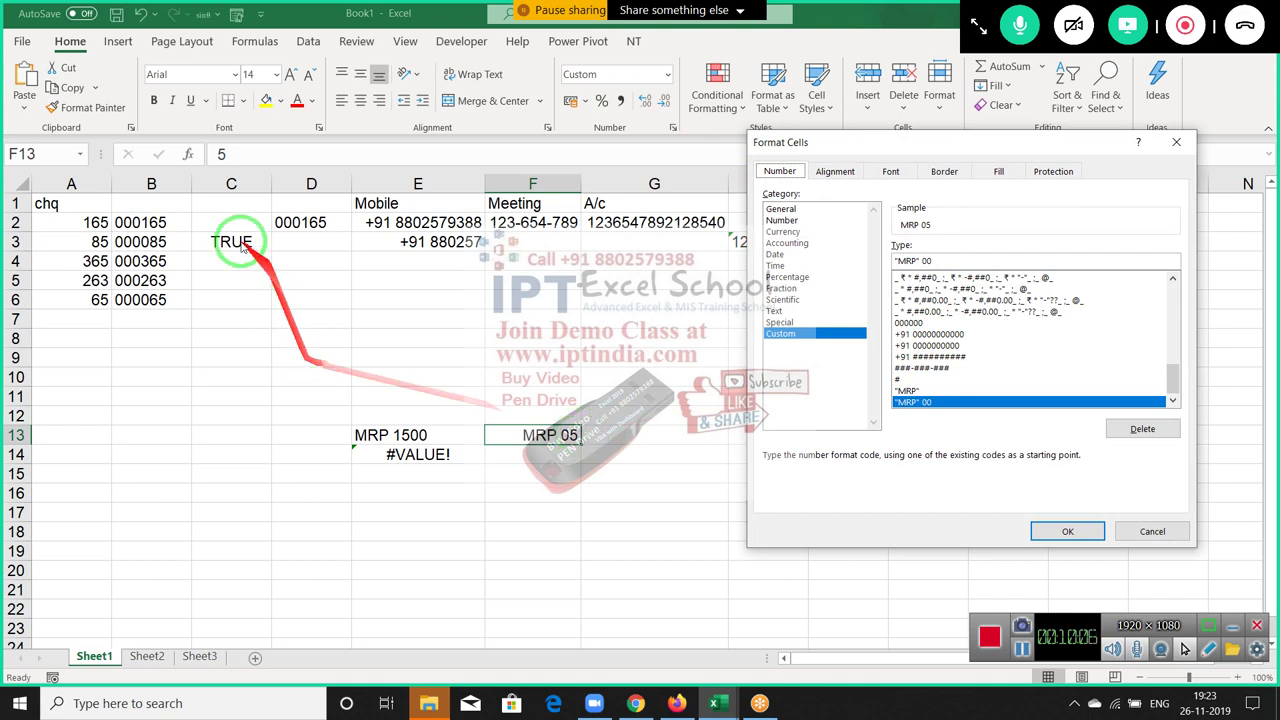
drag(171, 371, 928, 345)
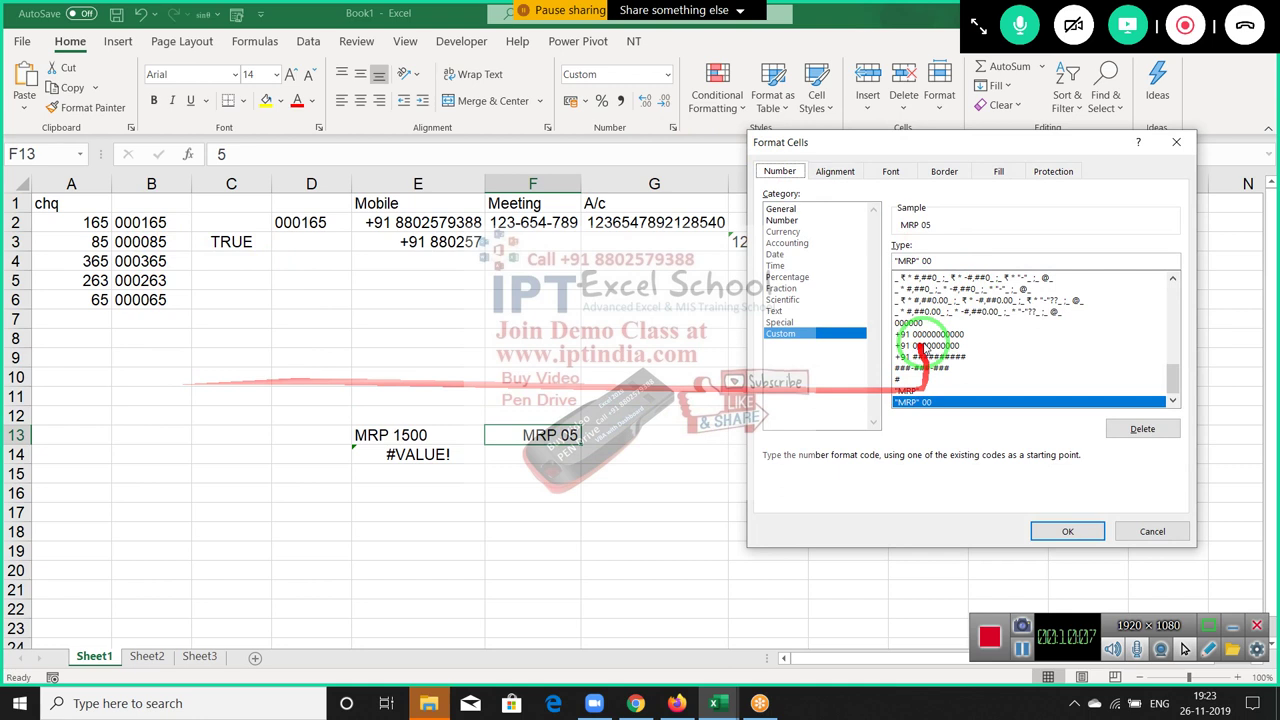
double_click(930, 259)
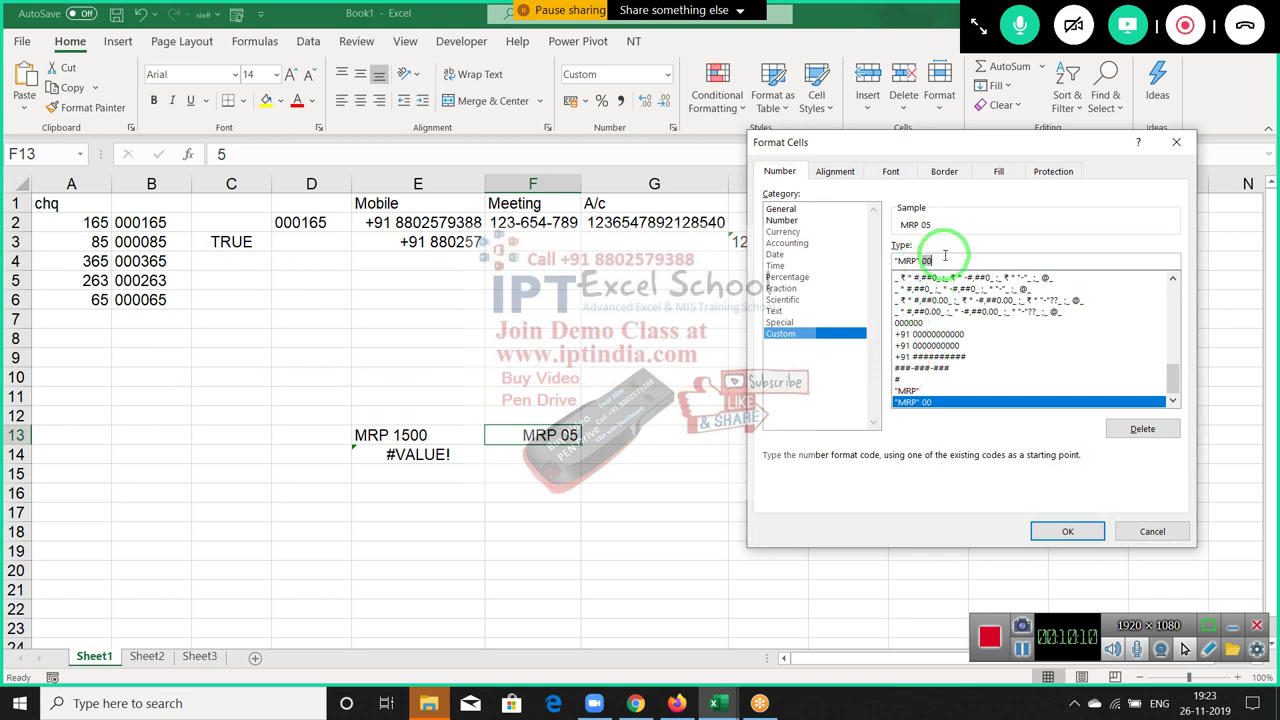
text(##)
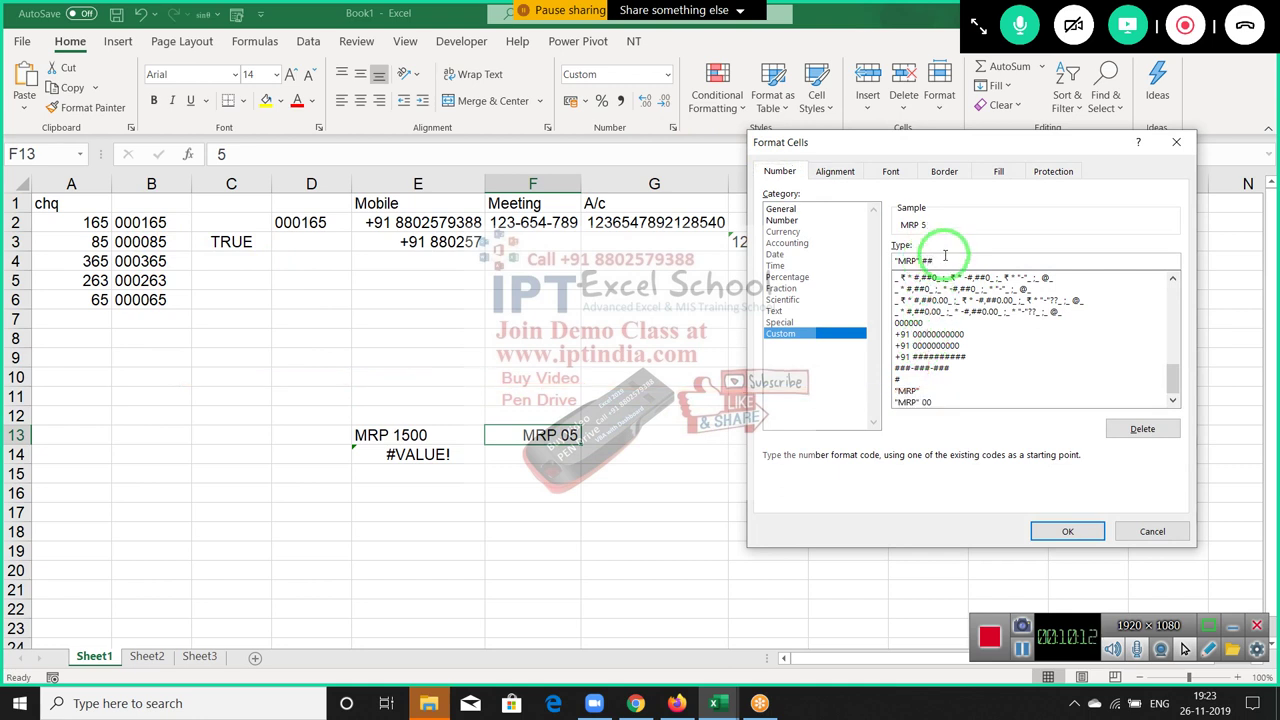
key(Return)
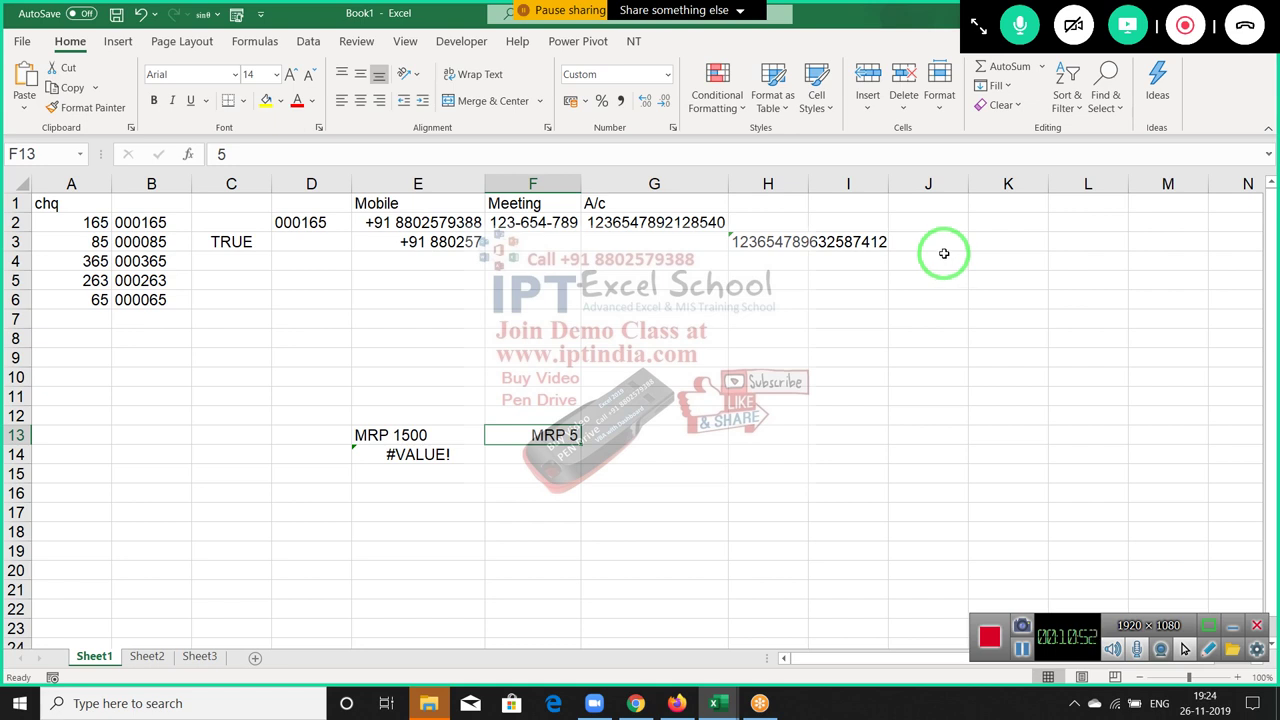
key(Right)
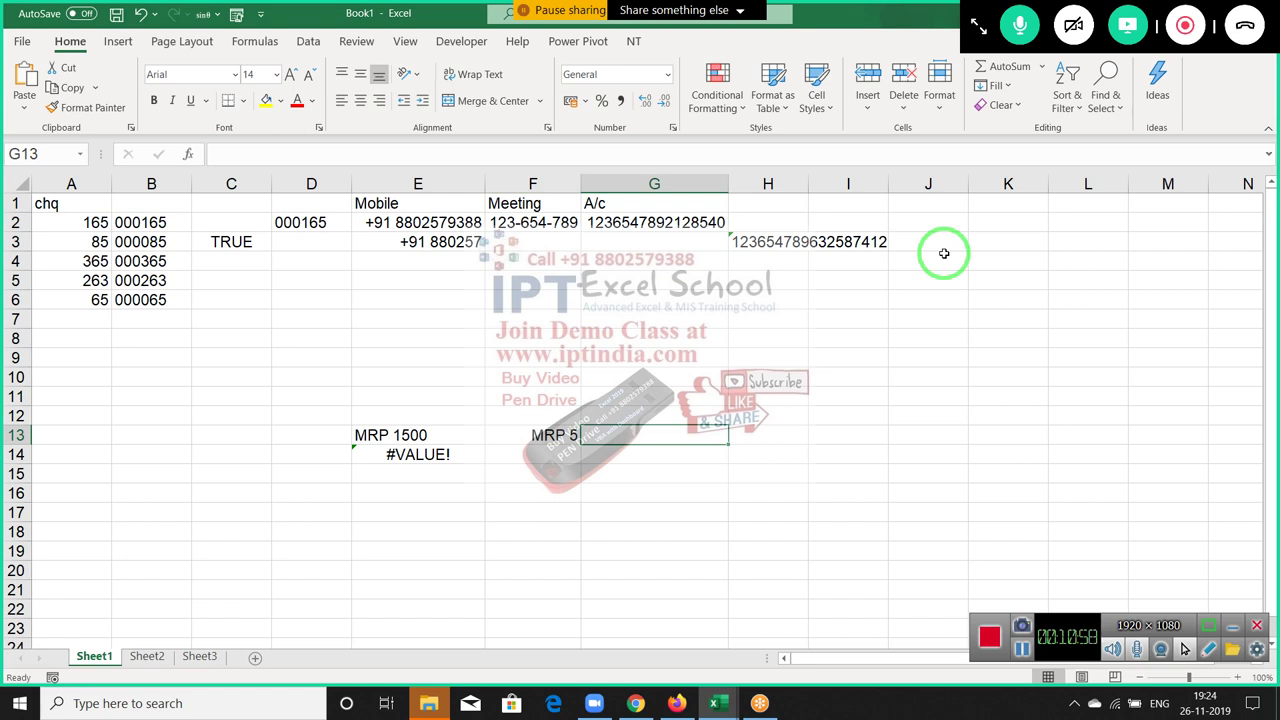
Enter 50.3 in G13 and apply the custom format 0# "Rupees" .00 "Paisa"
text(50.3)
key(Return)
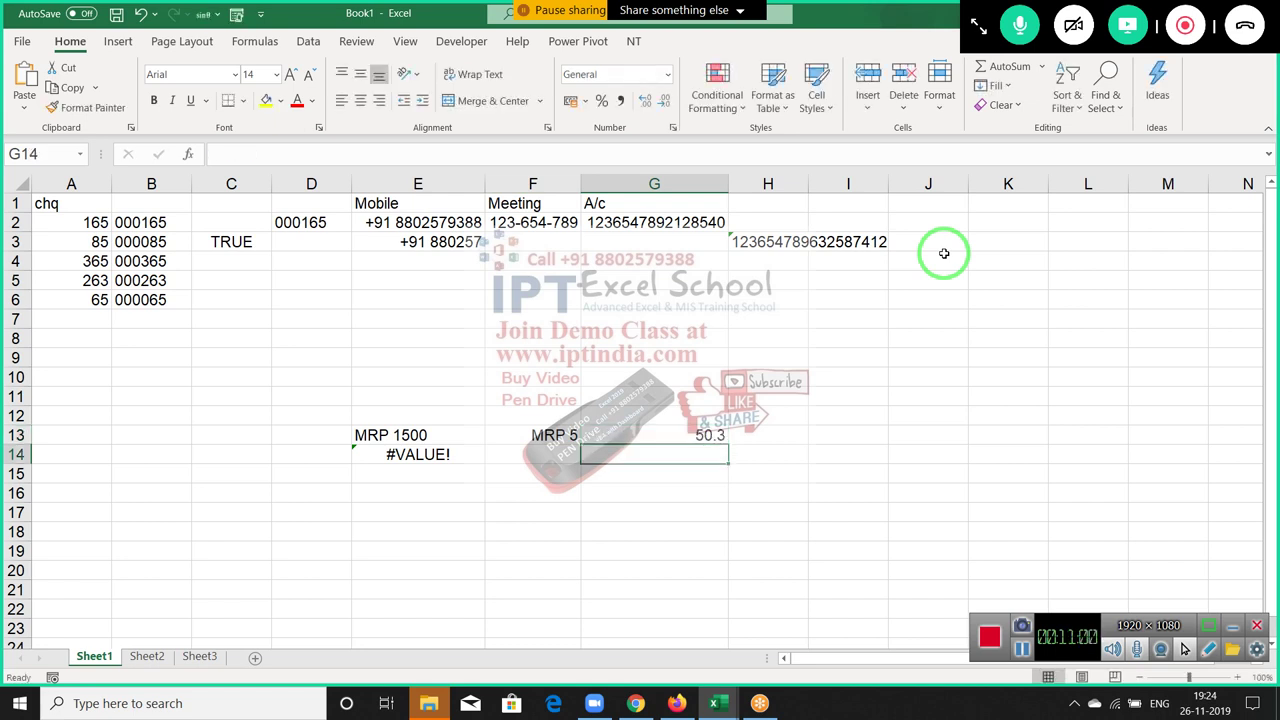
key(Up)
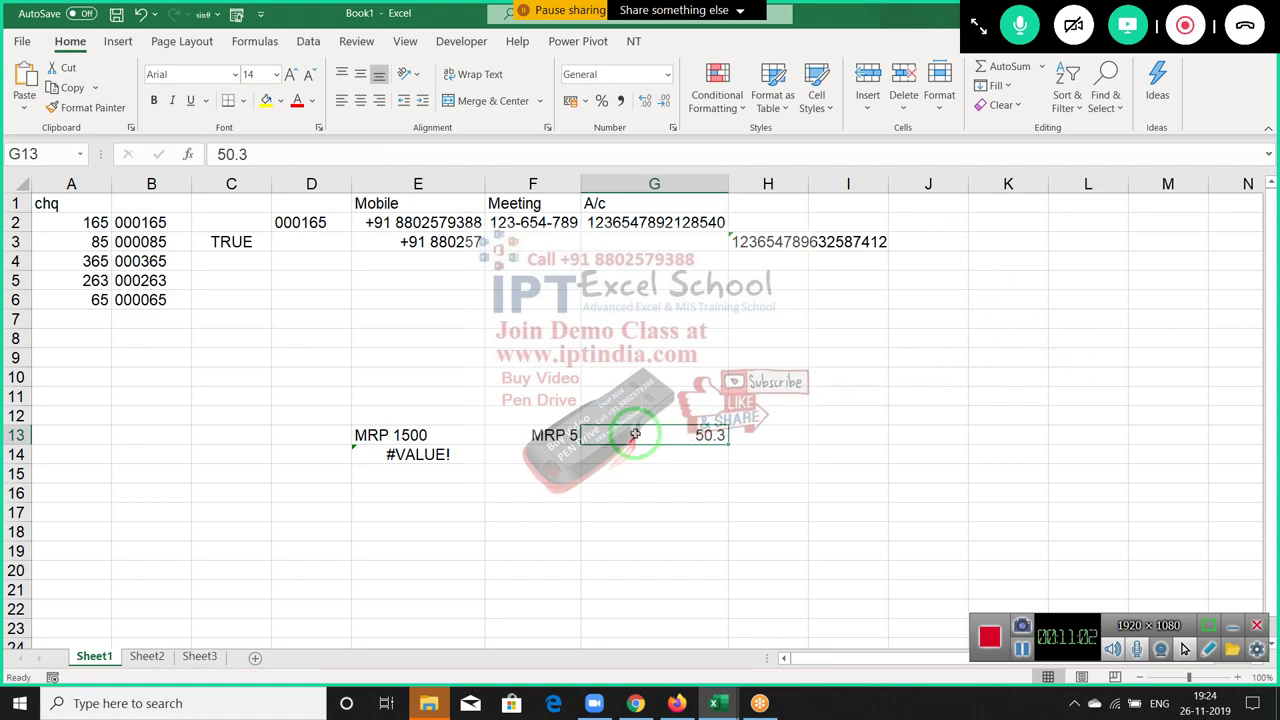
right_click(637, 436)
click(672, 595)
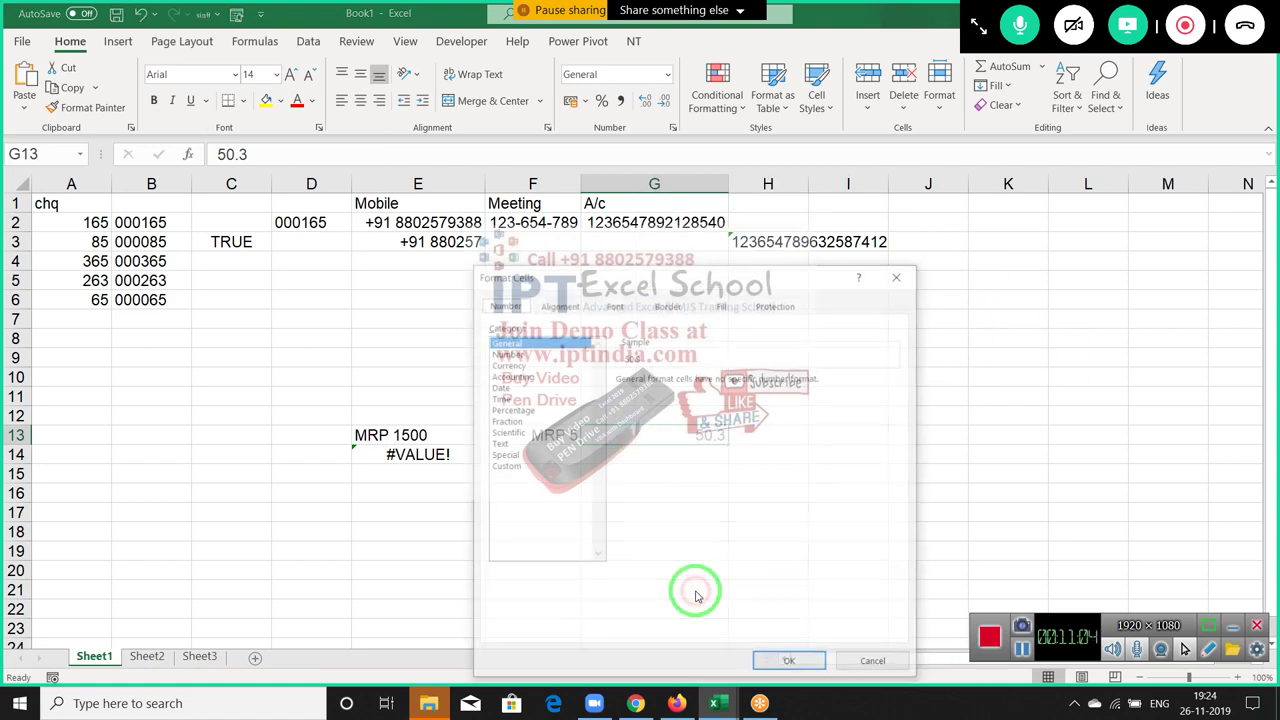
drag(683, 289, 1056, 243)
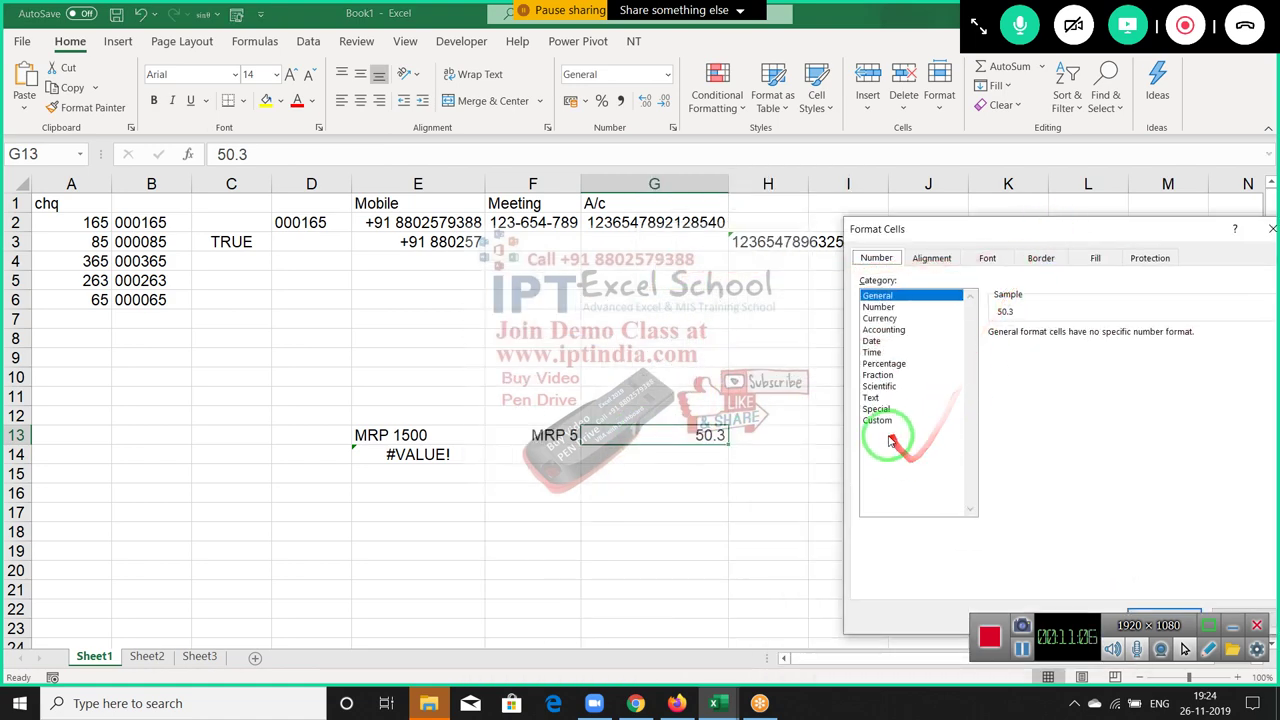
click(877, 420)
click(1048, 346)
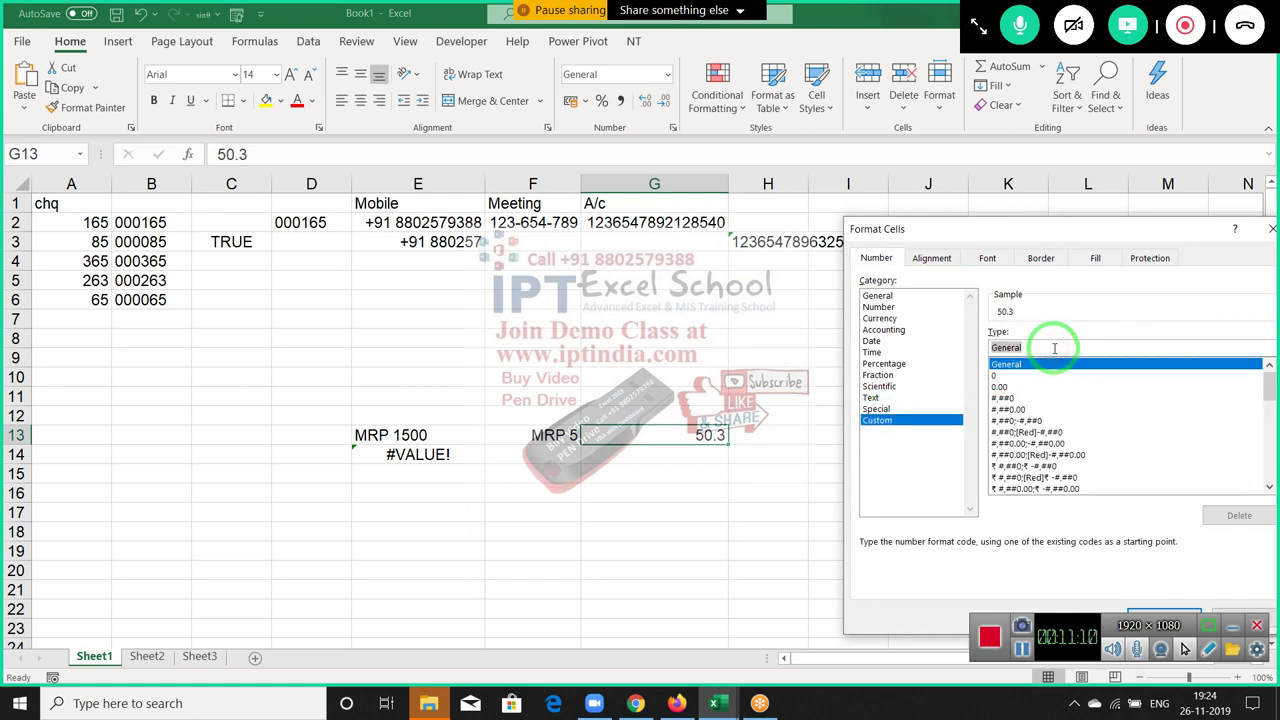
text(0)
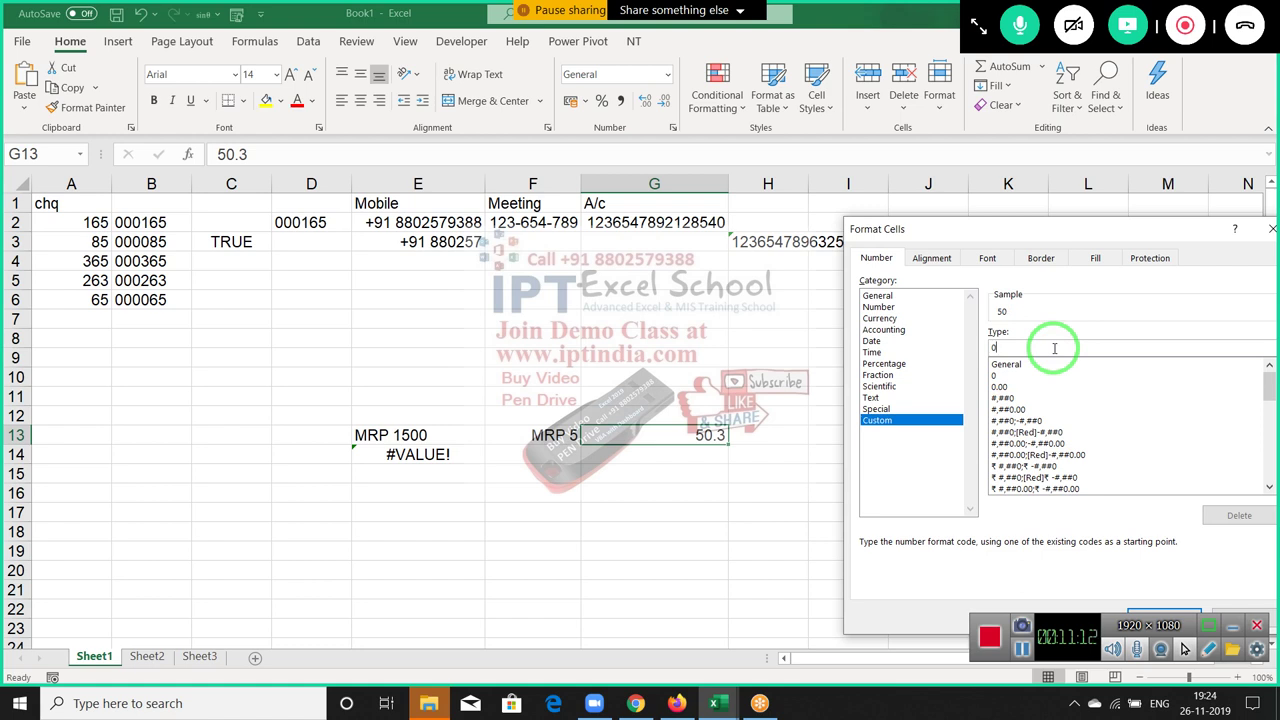
key(BackSpace)
text(0)
text(#)
text( ")
text(R)
text(upees" .)
text(00 )
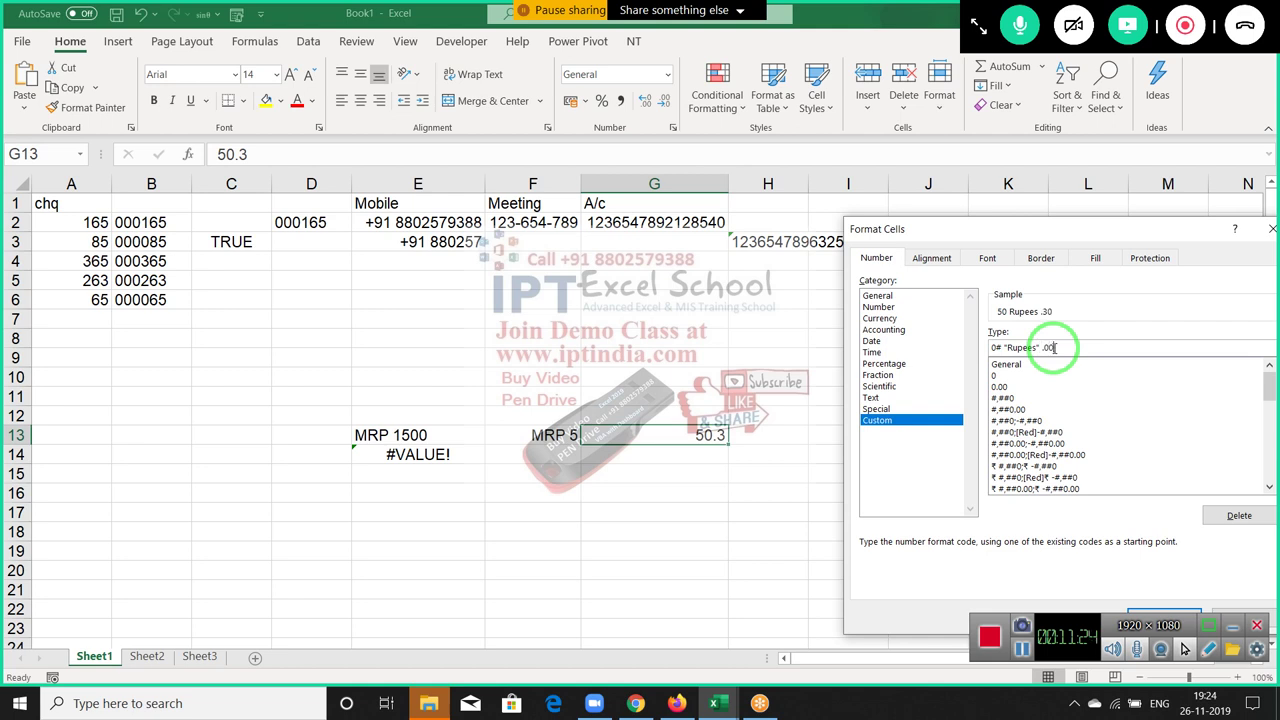
text("Pa)
text(is)
text(a")
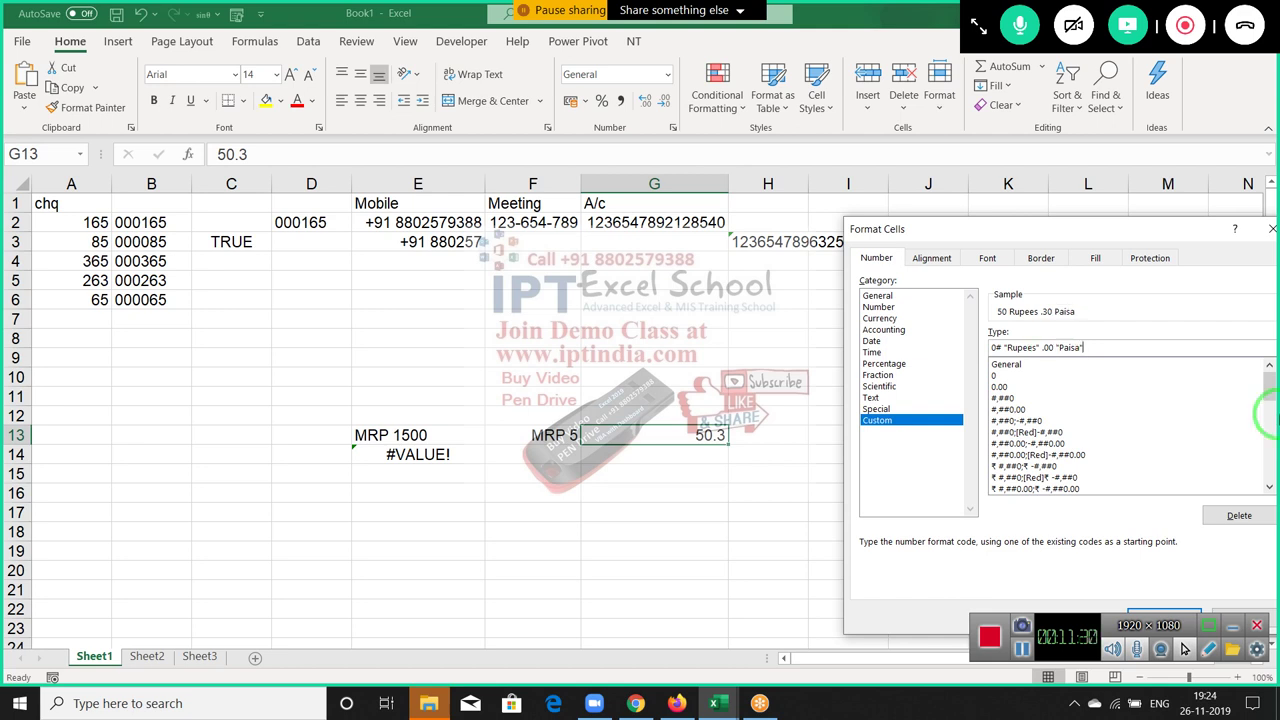
key(Return)
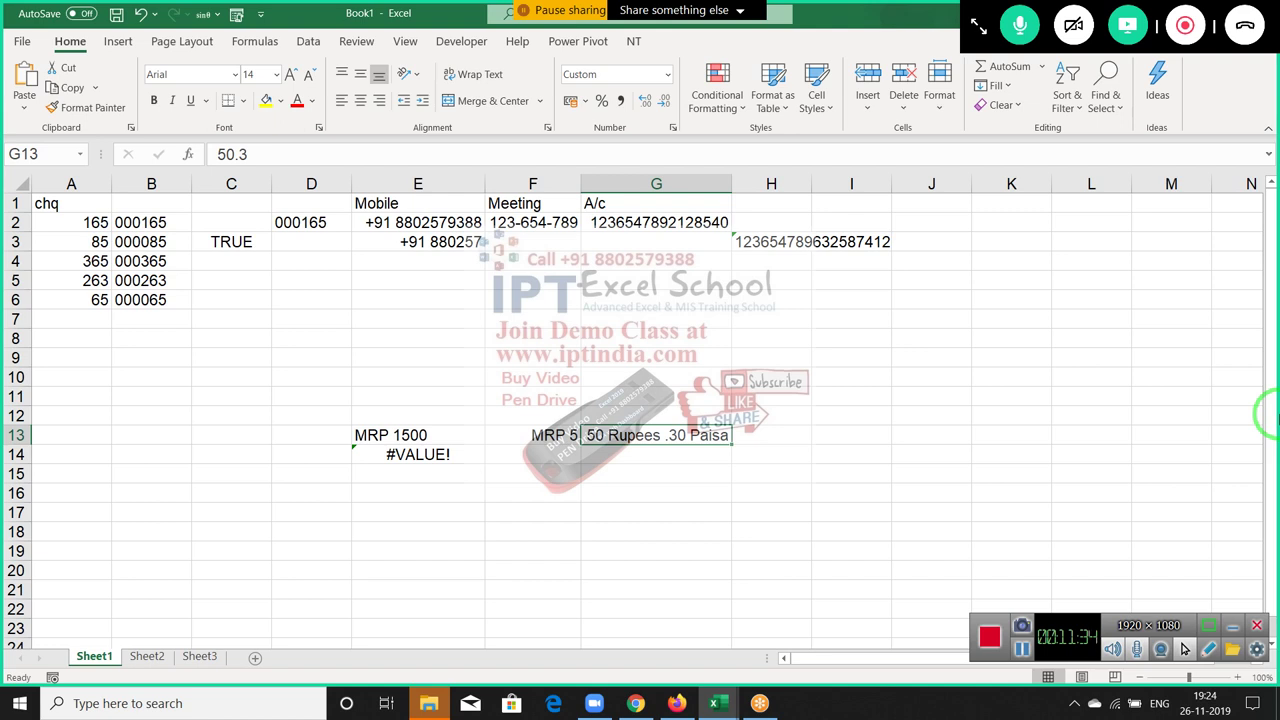
Enter 45.60 in G13 so it displays as 45 Rupees .60 Paisa
text(45.6)
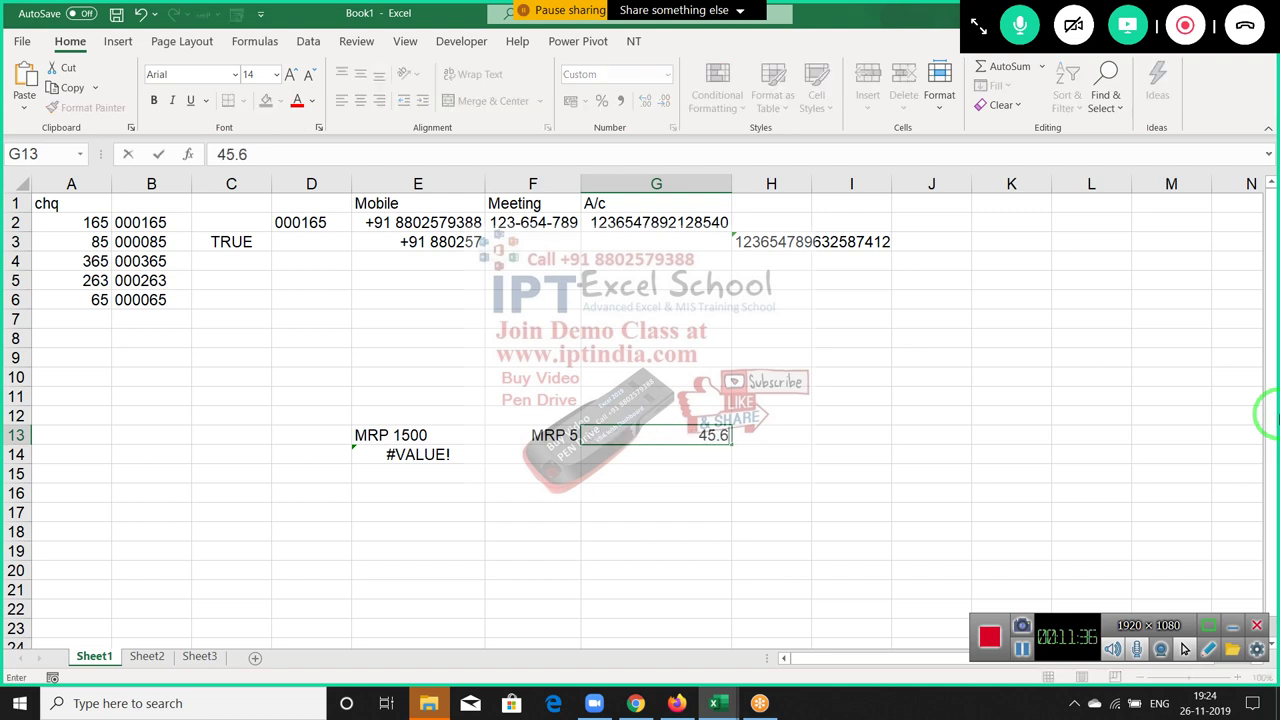
text(0)
key(Return)
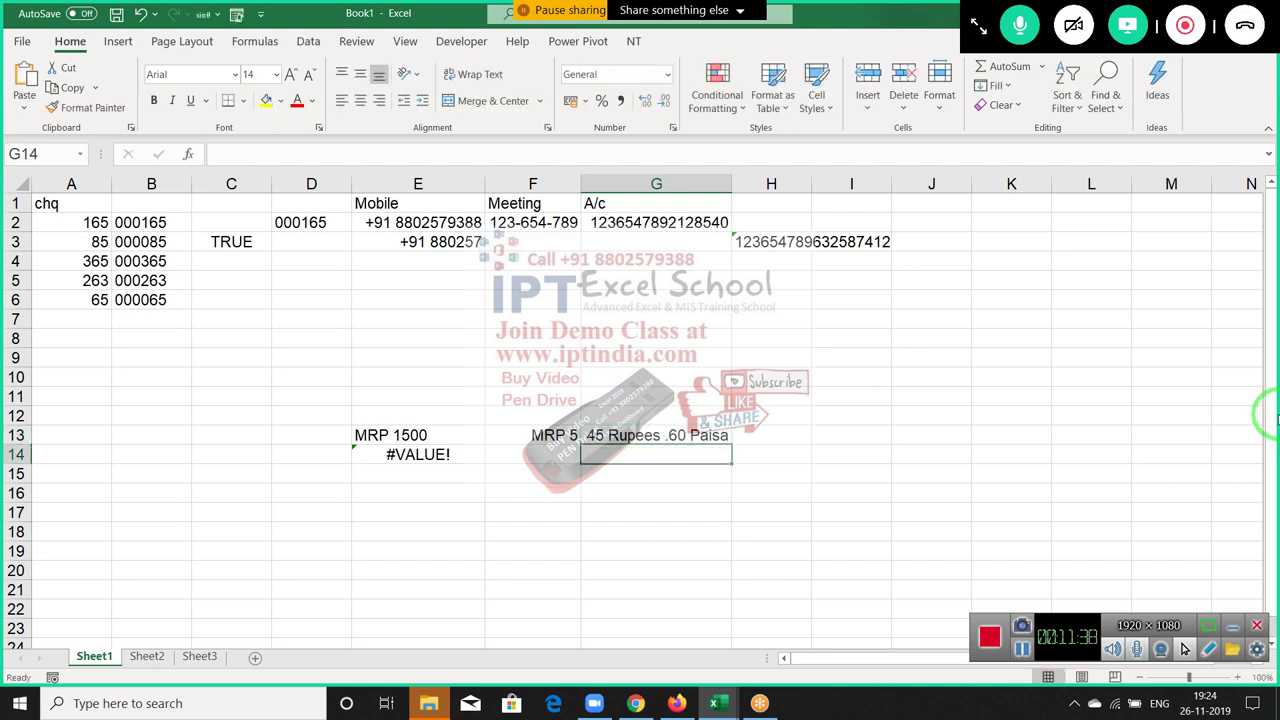
key(Up)
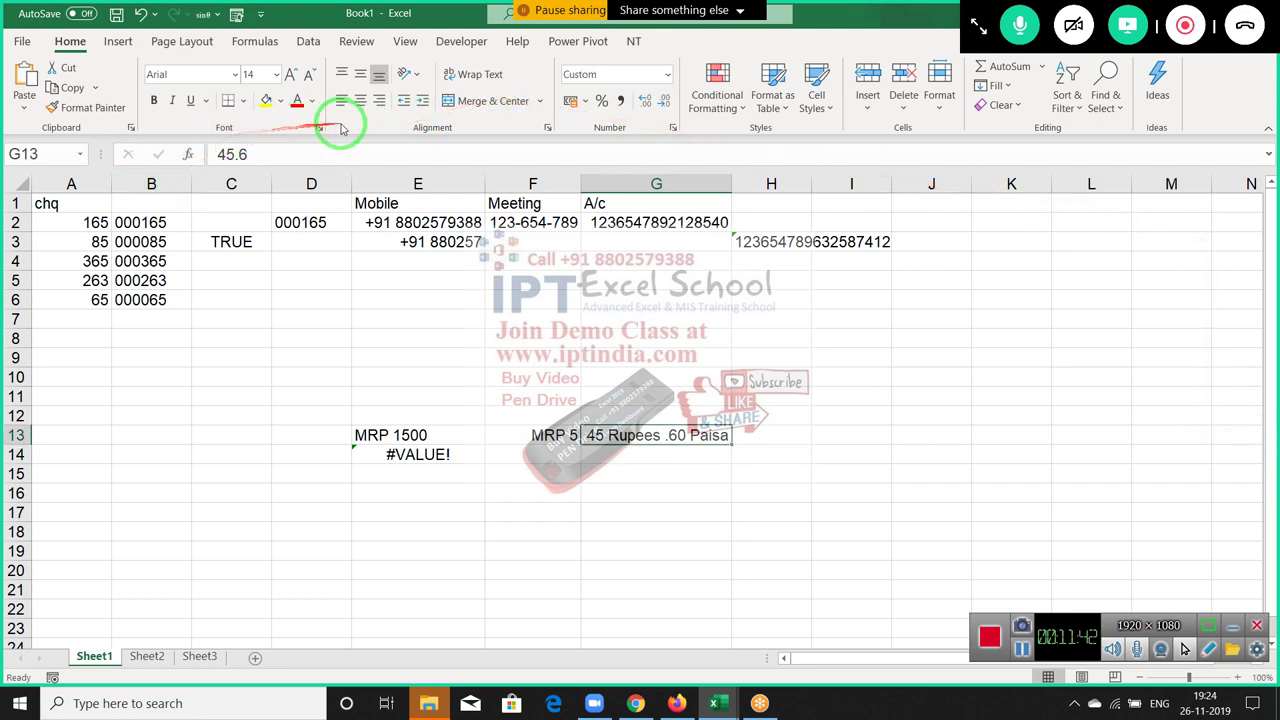
Remove the # from G13's Rupees/Paisa custom format code
click(673, 127)
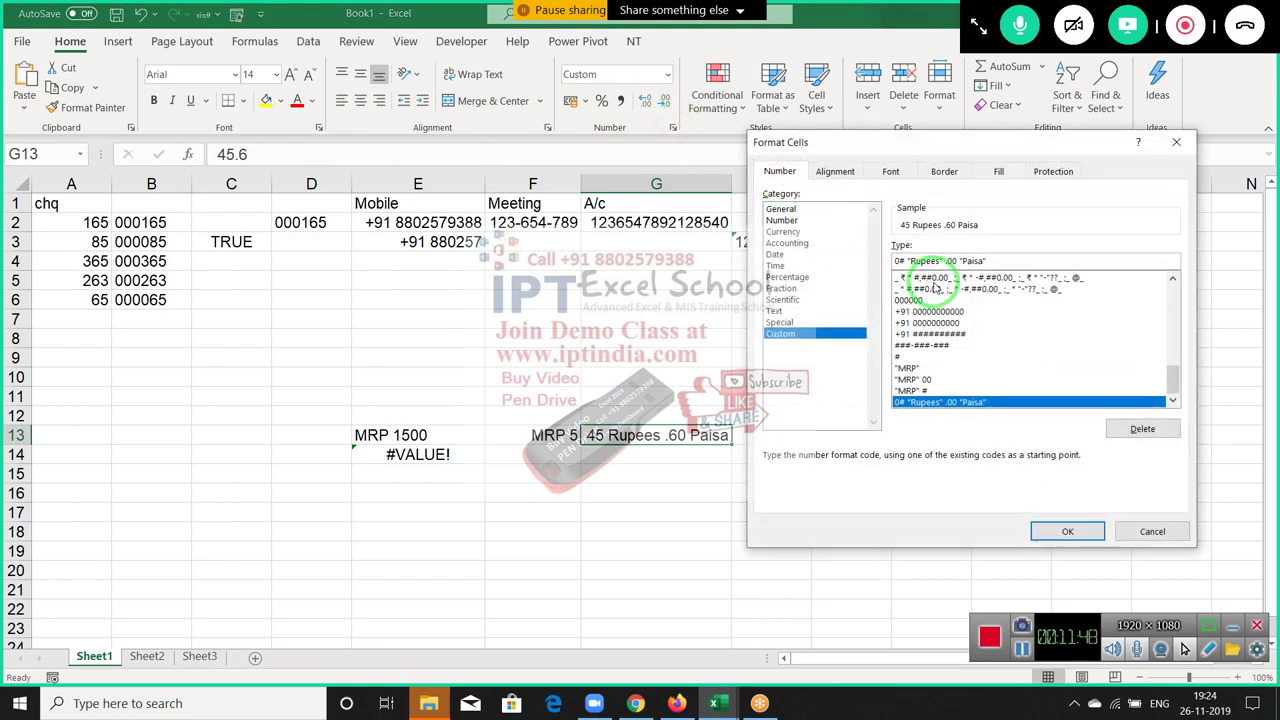
key(BackSpace)
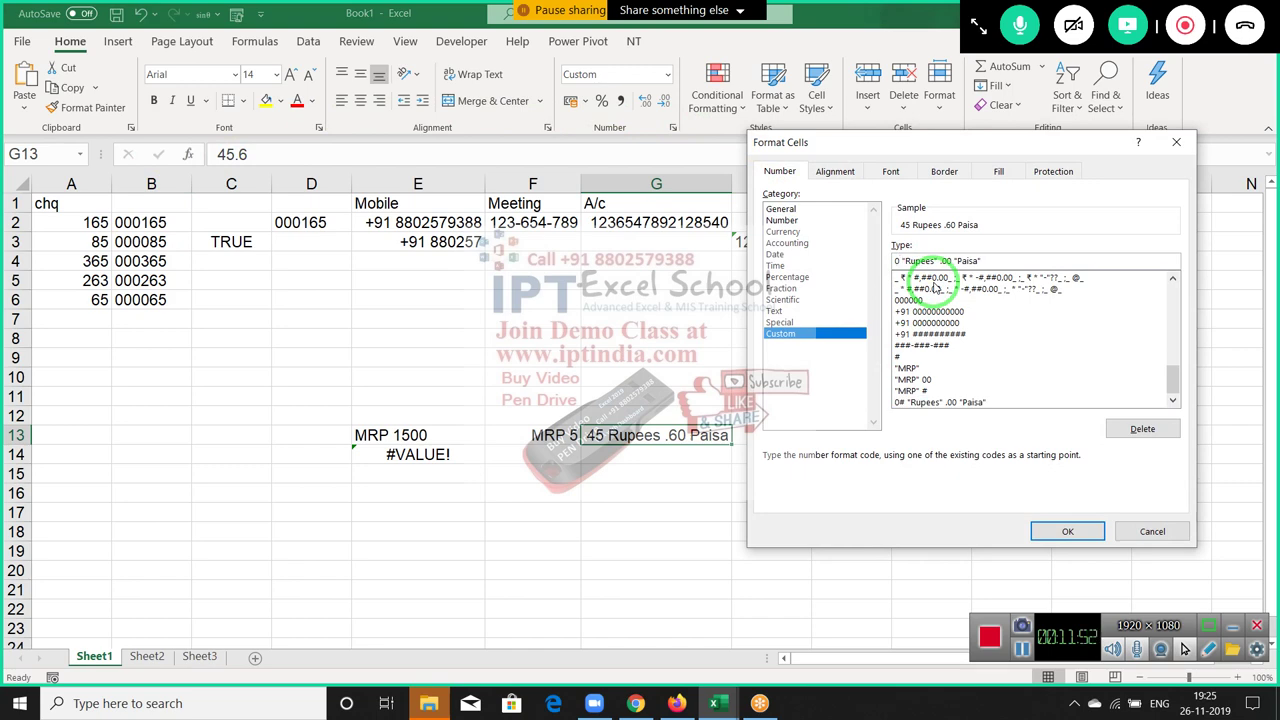
key(Return)
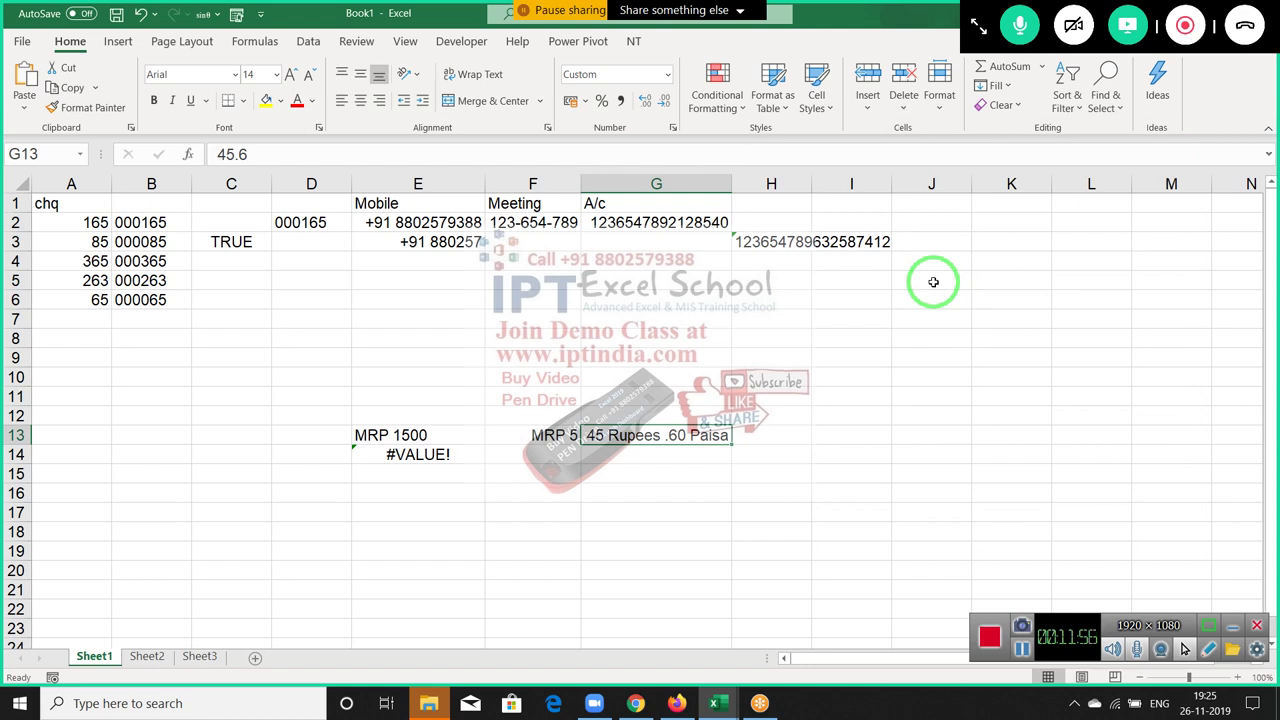
Test the format with 50, then 5.60 in G13, showing 5 Rupees .60 Paisa
text(50)
key(Return)
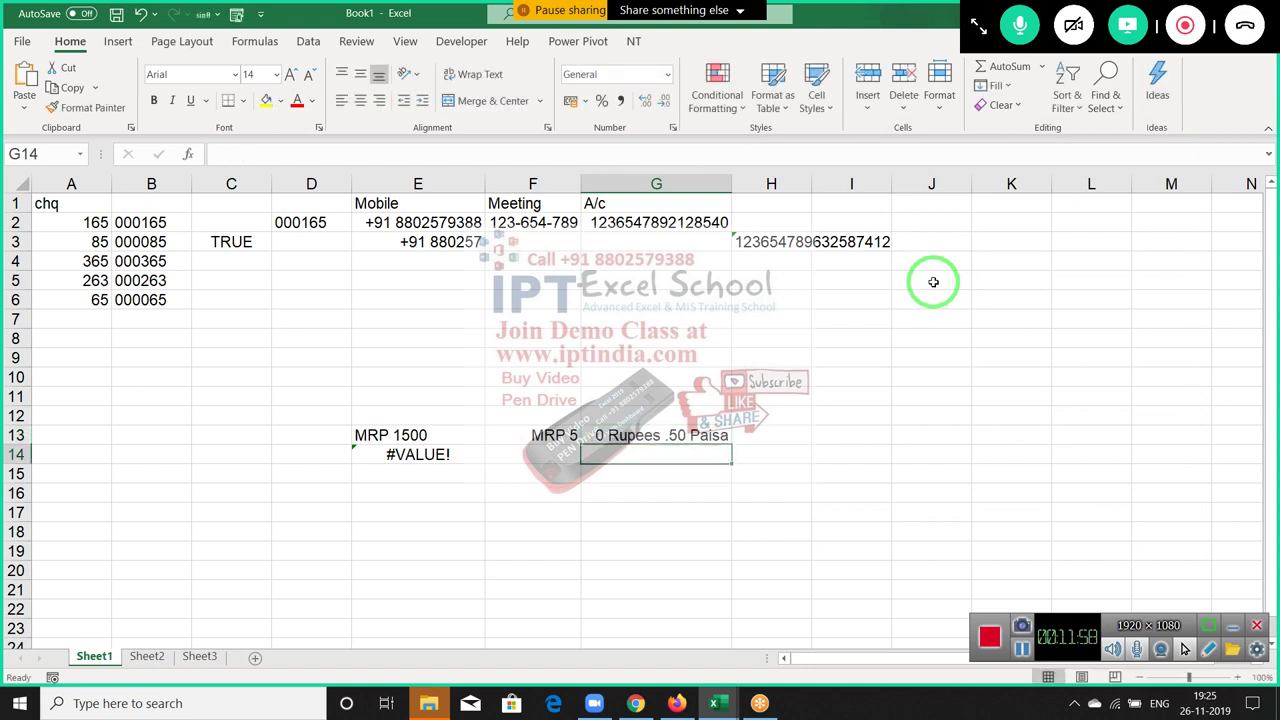
key(Up)
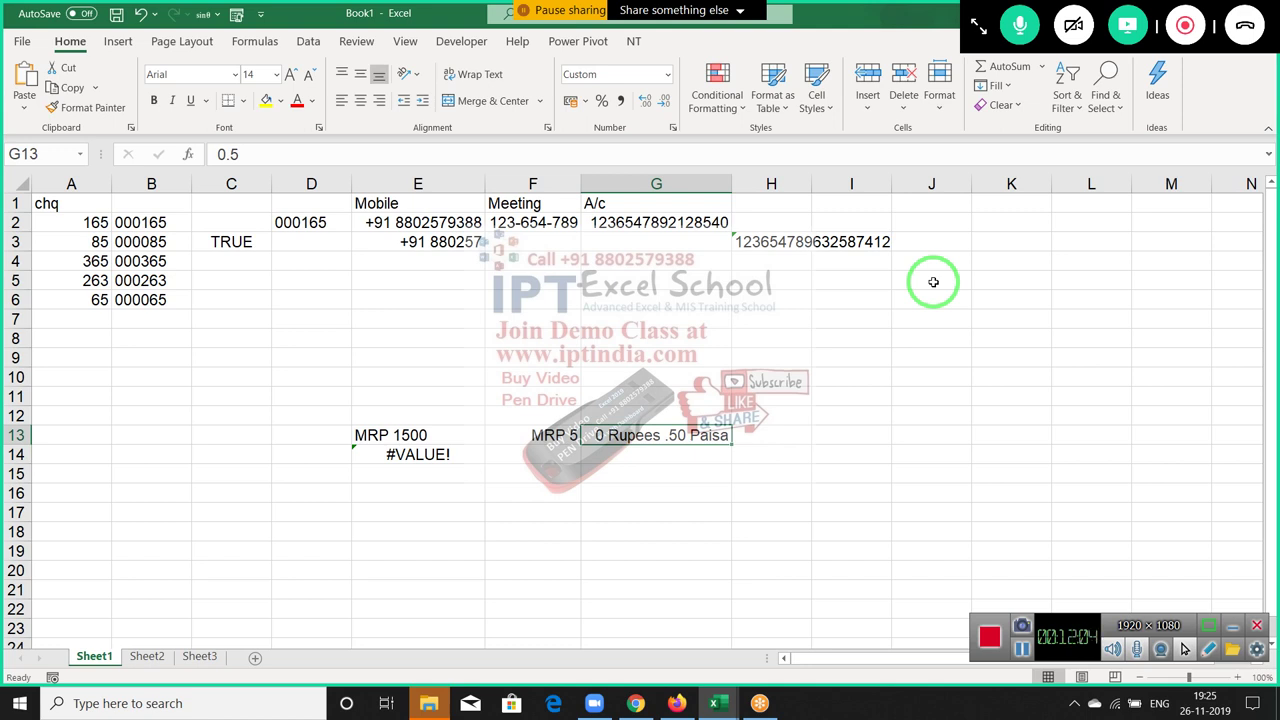
text(5)
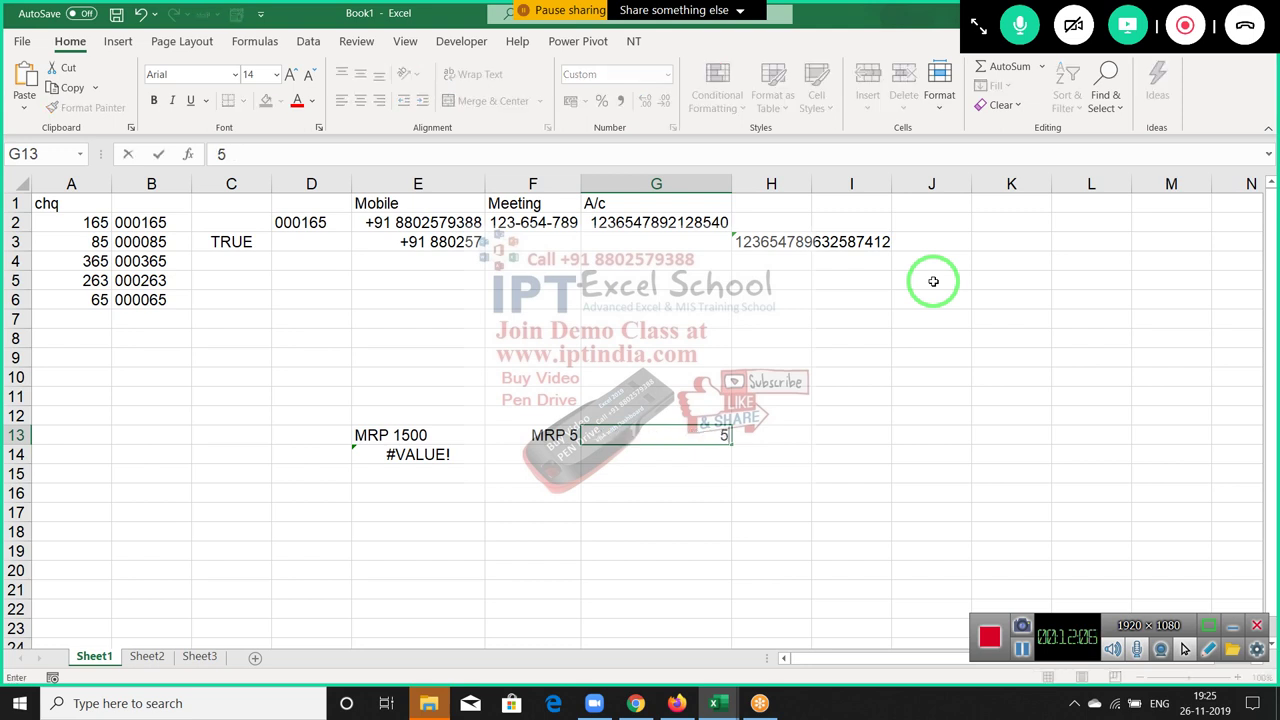
text(.60)
key(Return)
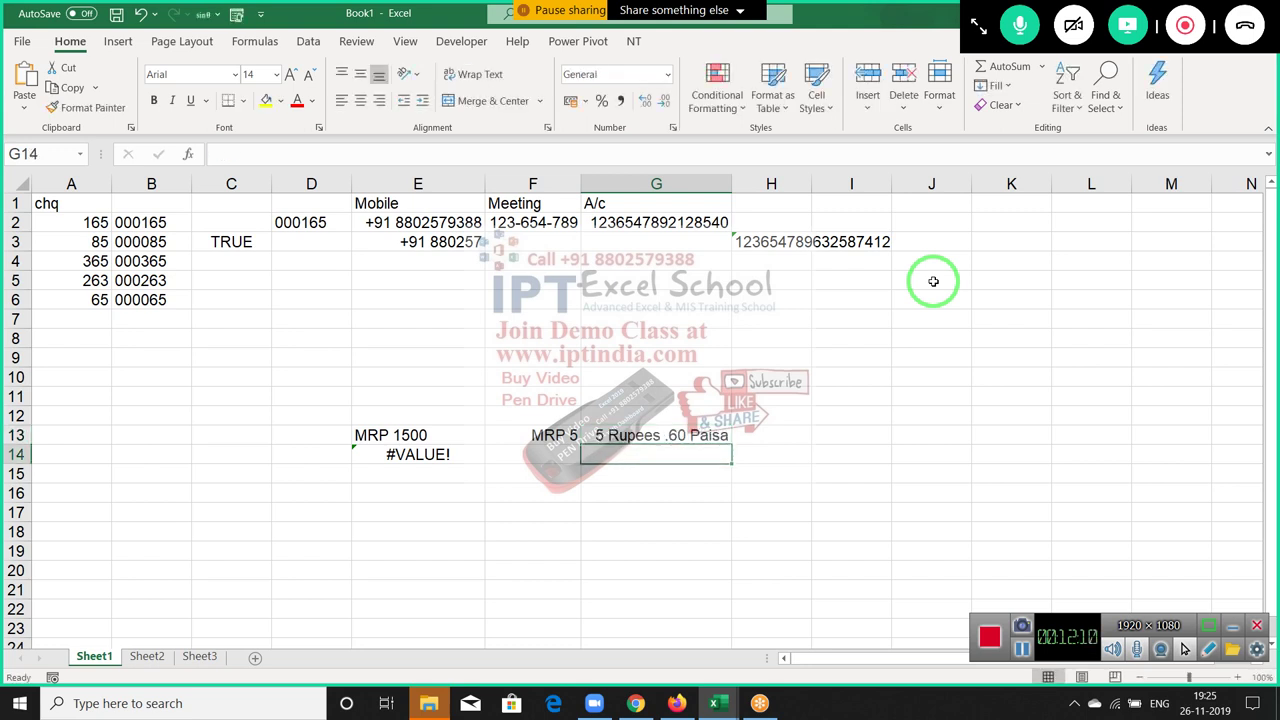
key(Up)
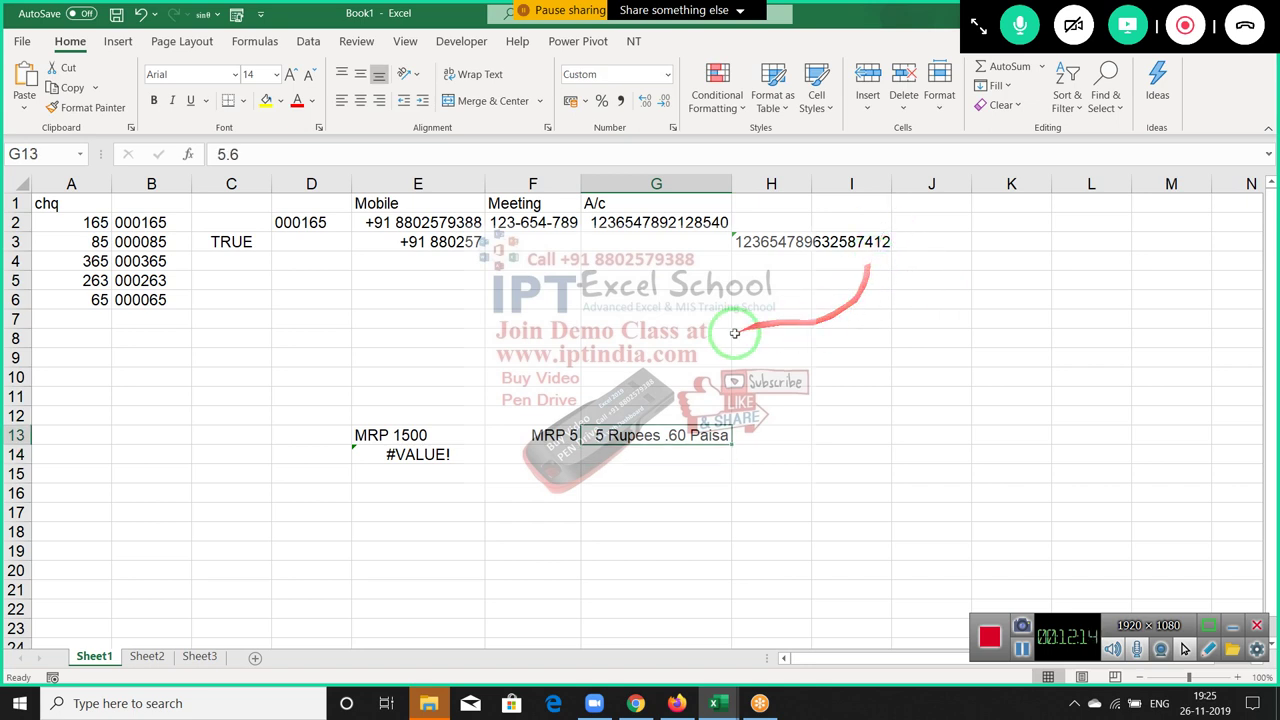
drag(722, 333, 703, 240)
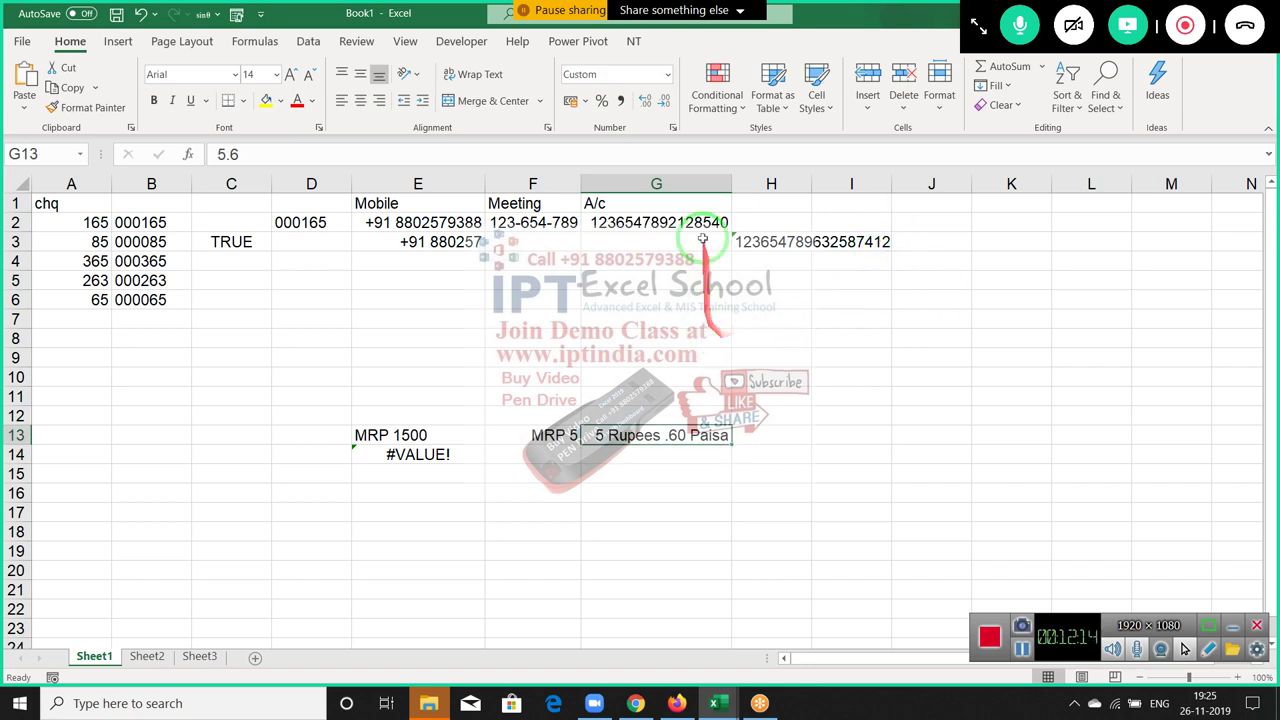
Prefix G13's format code with 0 and enter 50 to test it
click(673, 128)
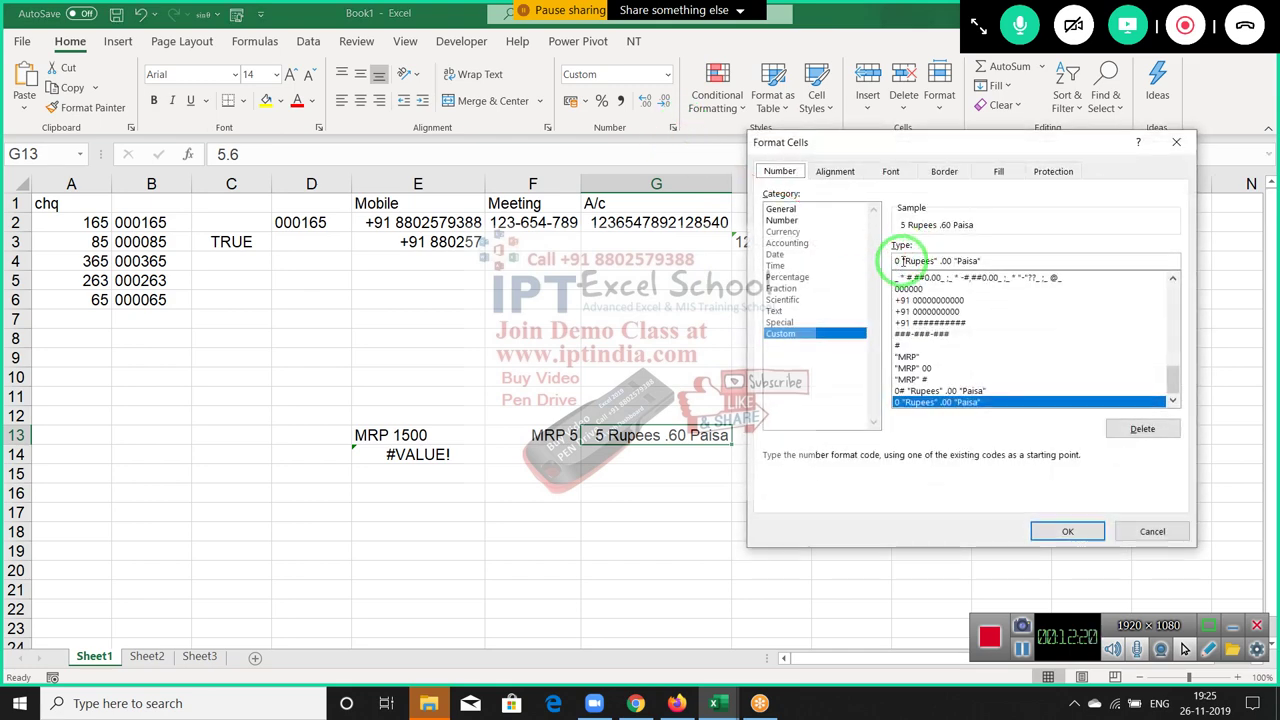
click(900, 262)
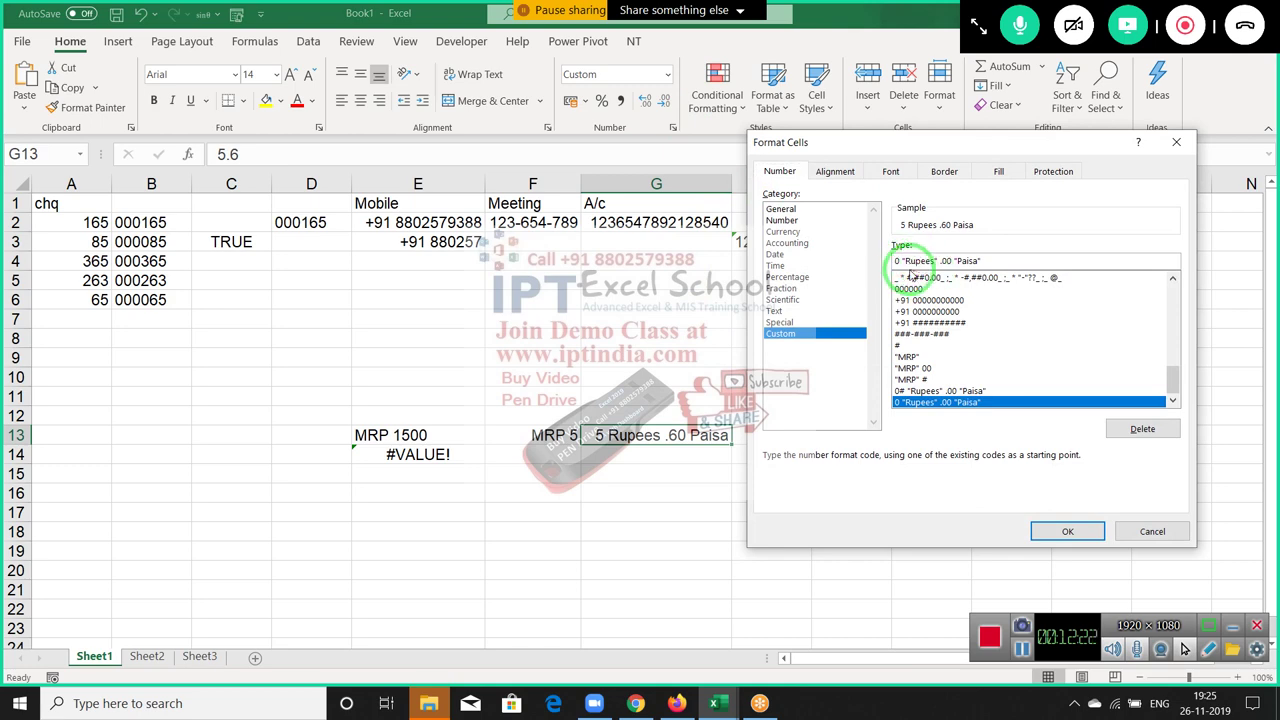
text(0)
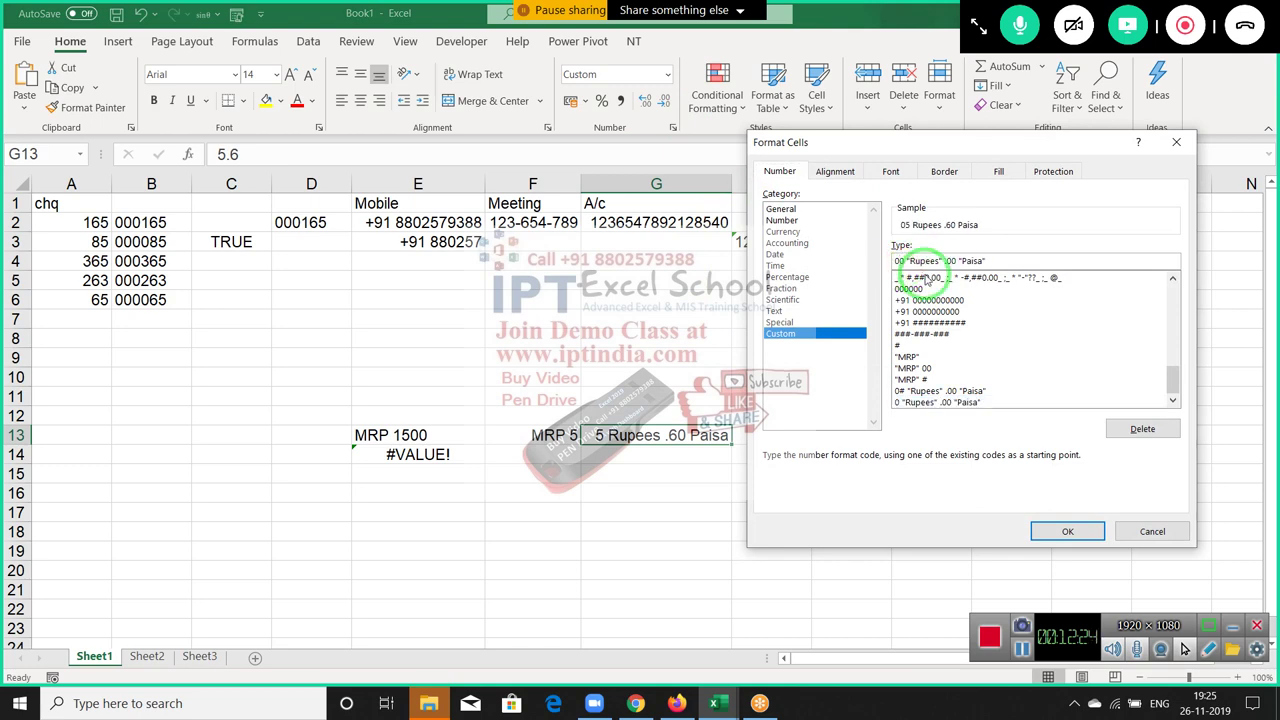
key(Return)
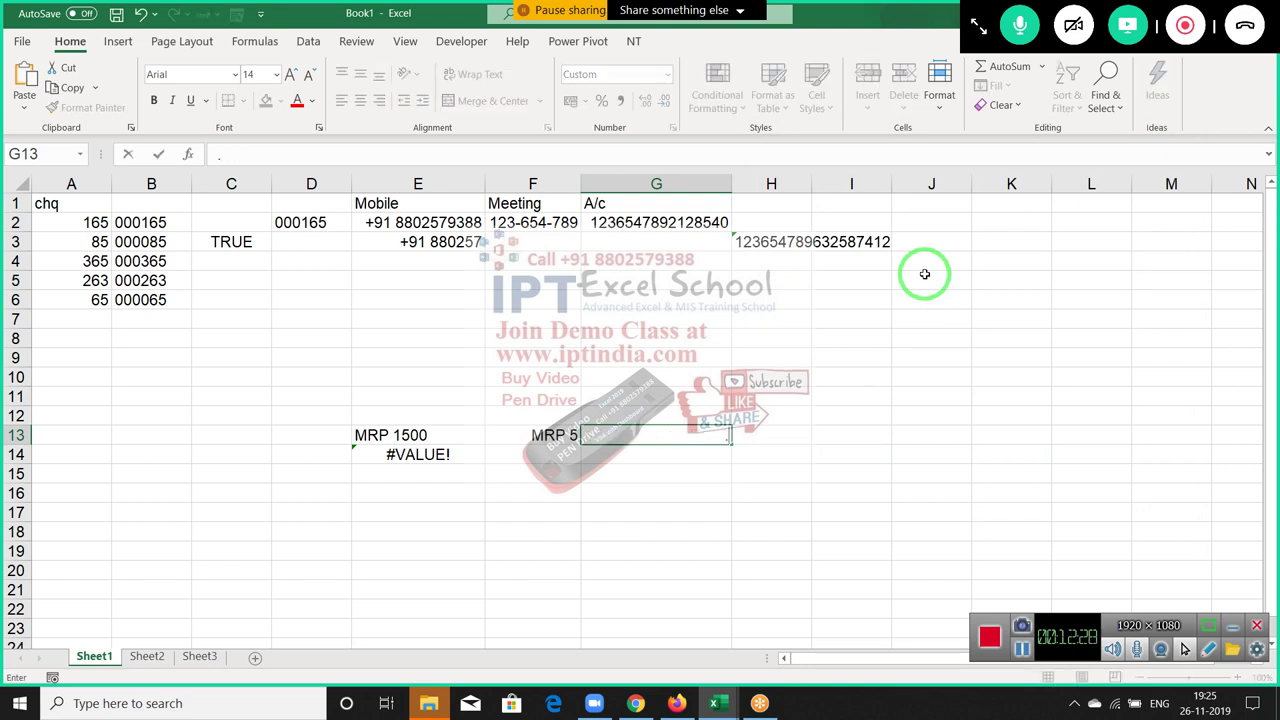
text(50)
key(Return)
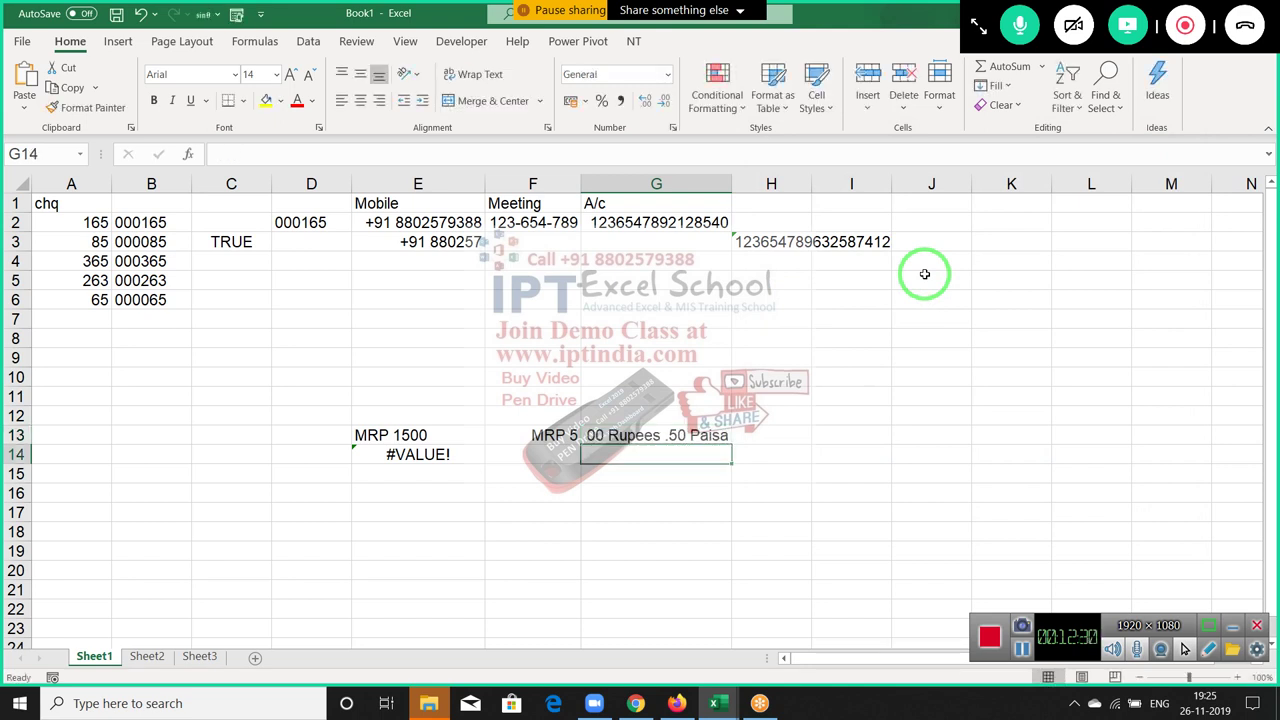
key(Up)
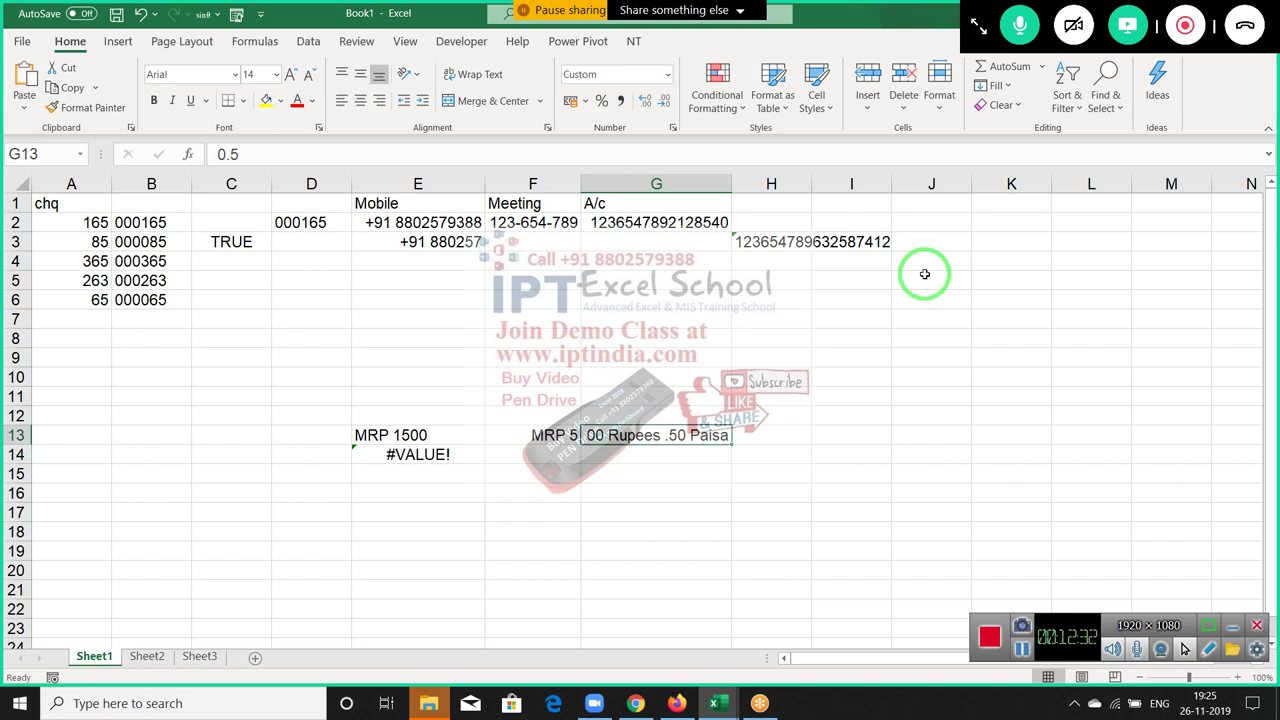
Delete the leading 00 from G13's format code, so 0.5 reads Rupees .50 Paisa
click(673, 127)
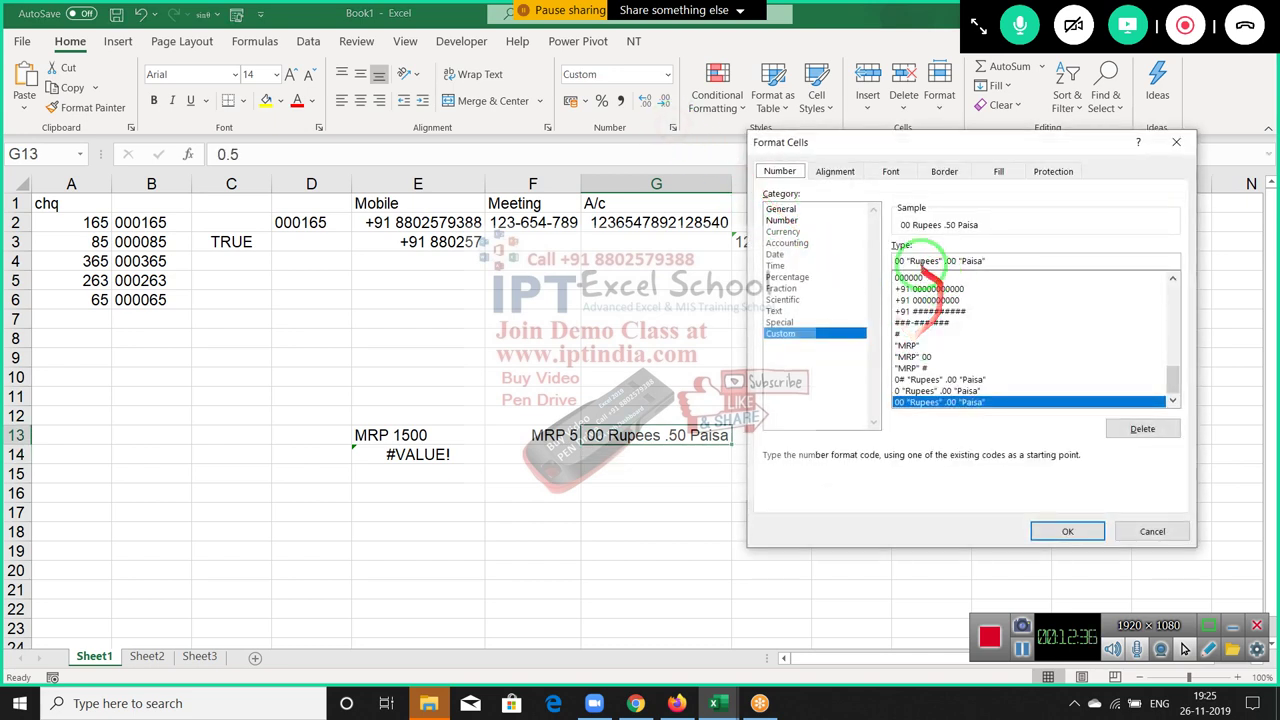
key(Delete)
key(Delete)
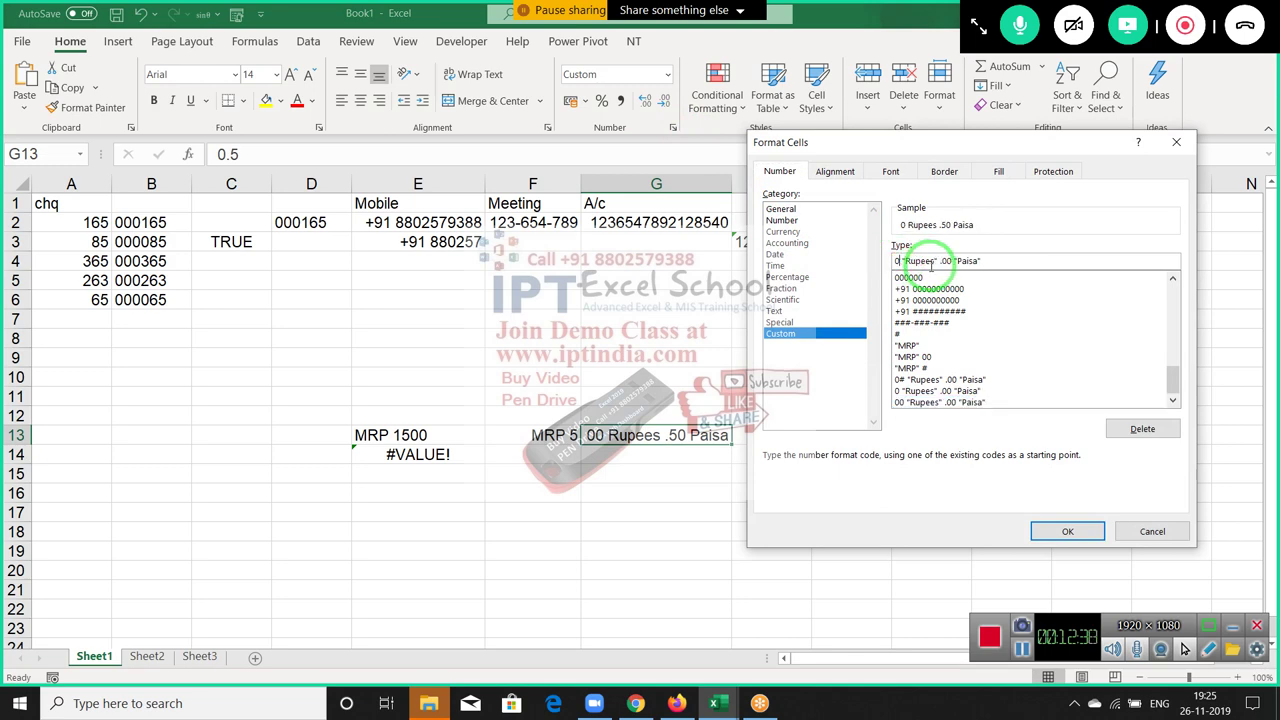
key(Delete)
key(Return)
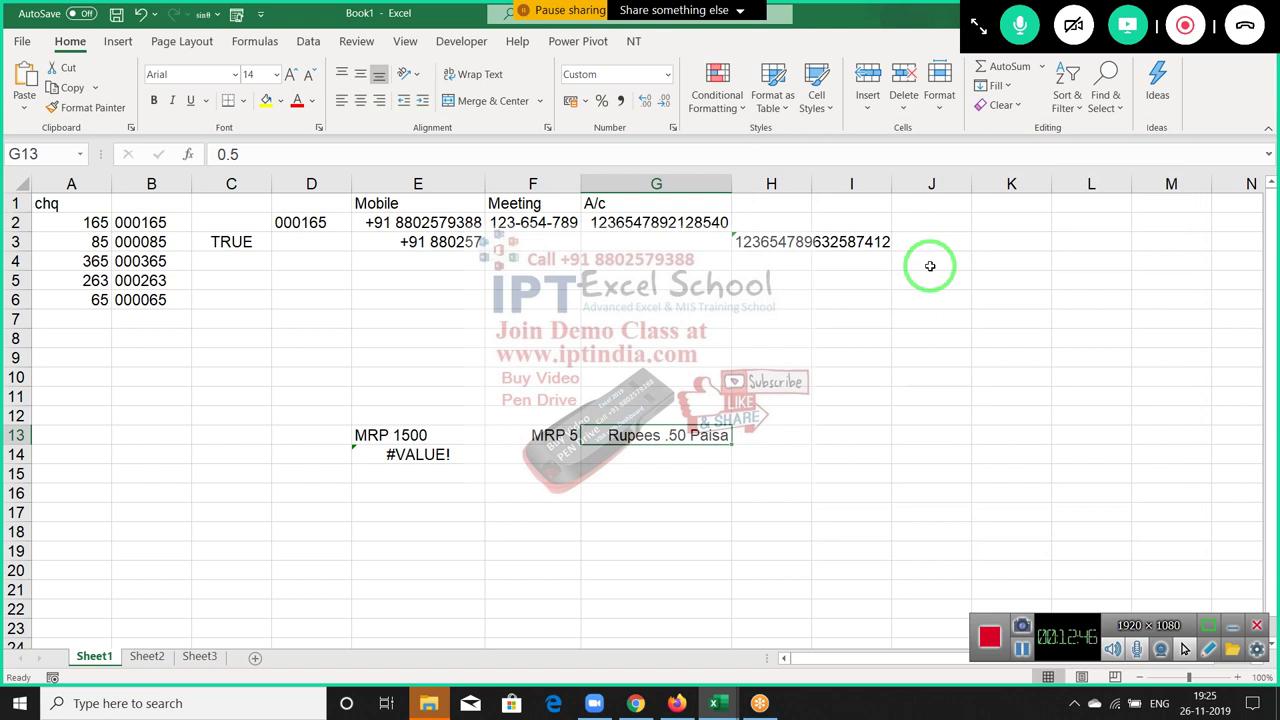
Insert 0 before # and make the paisa digits .## in G13's format code
click(673, 127)
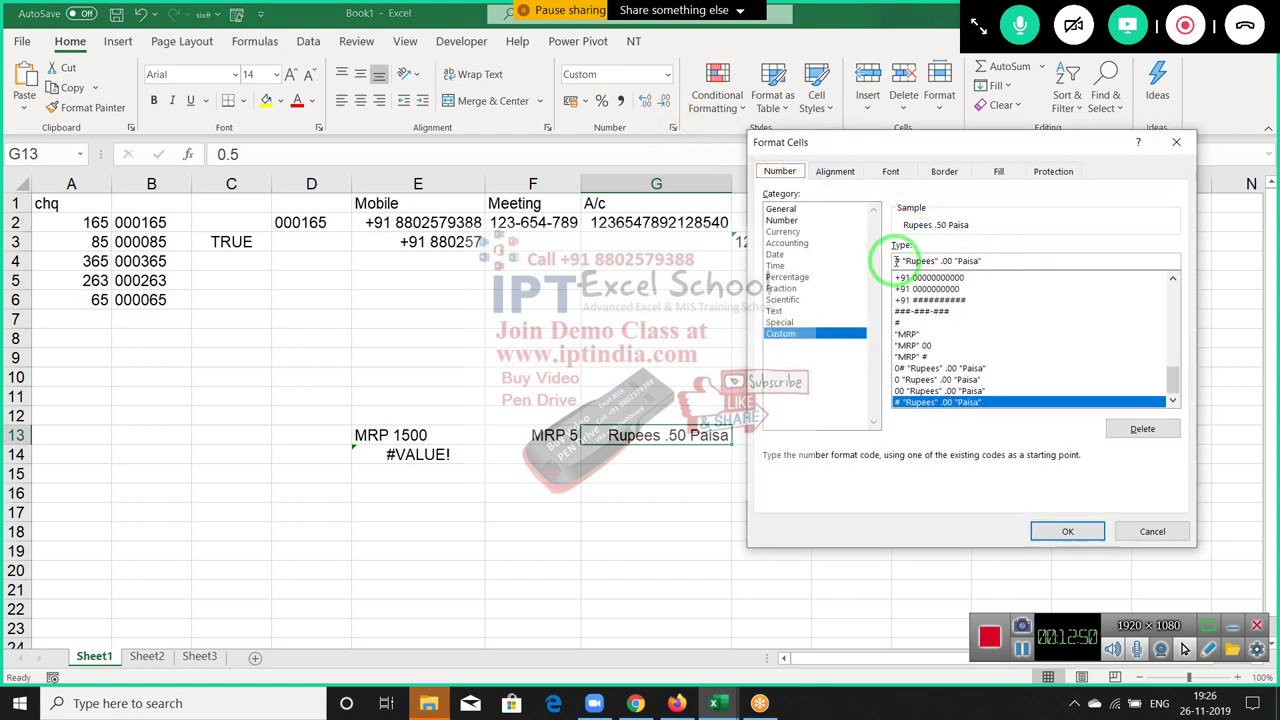
click(900, 261)
text(0)
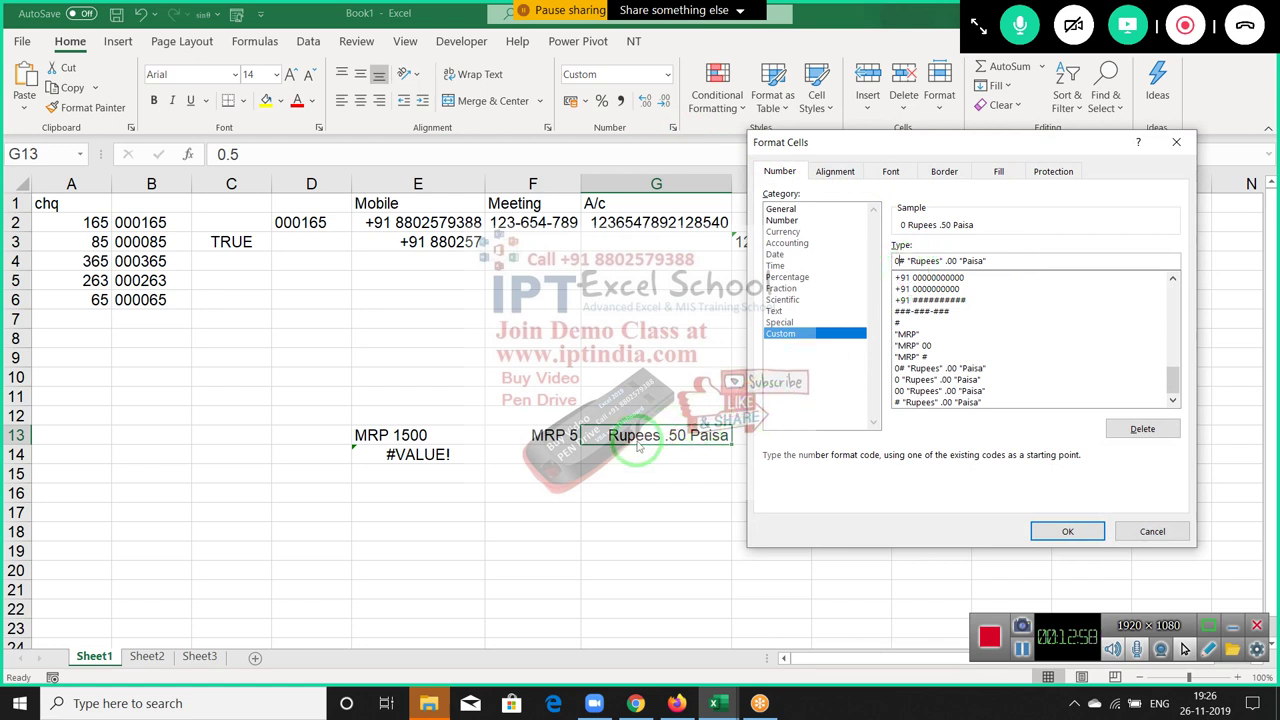
double_click(951, 261)
click(957, 261)
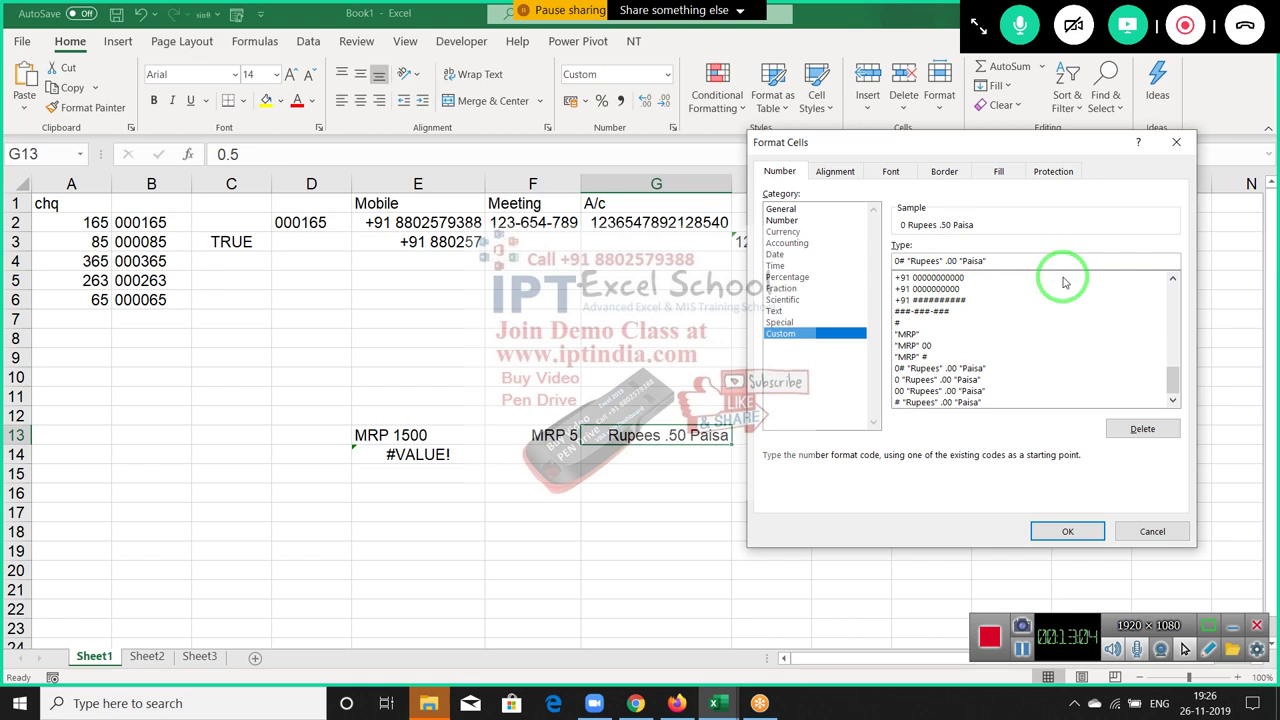
click(967, 261)
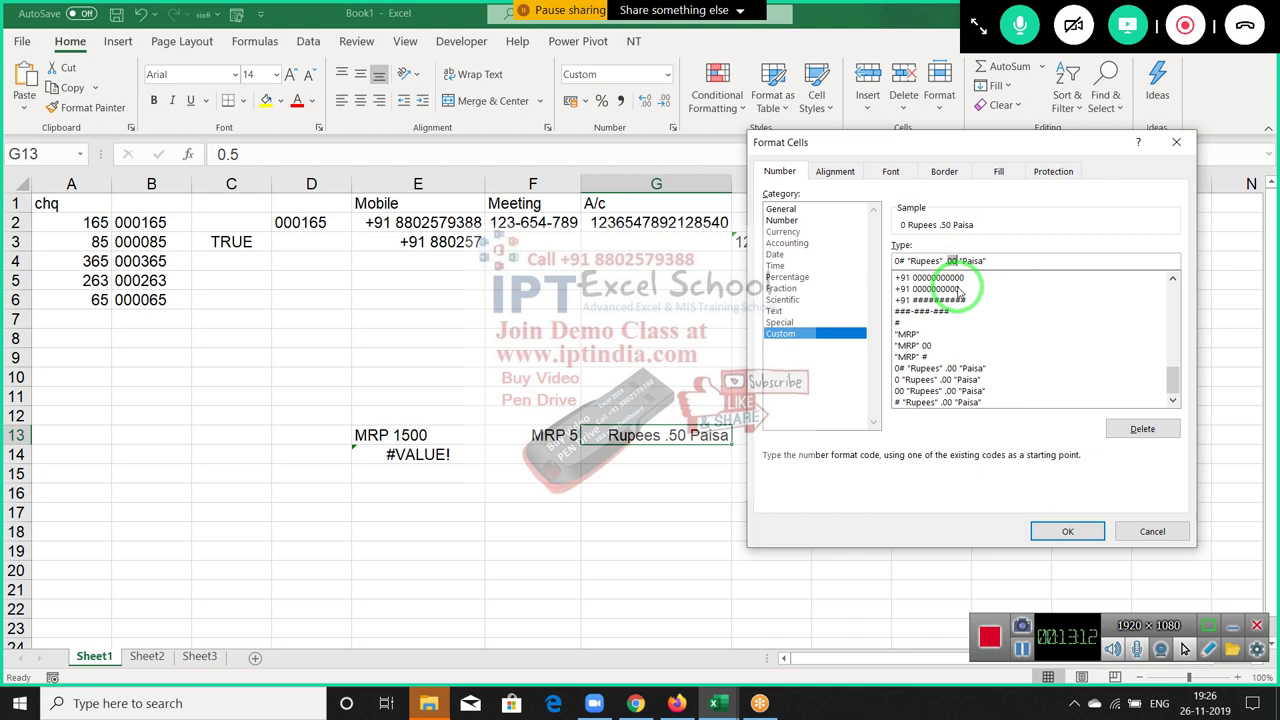
text(##)
key(Return)
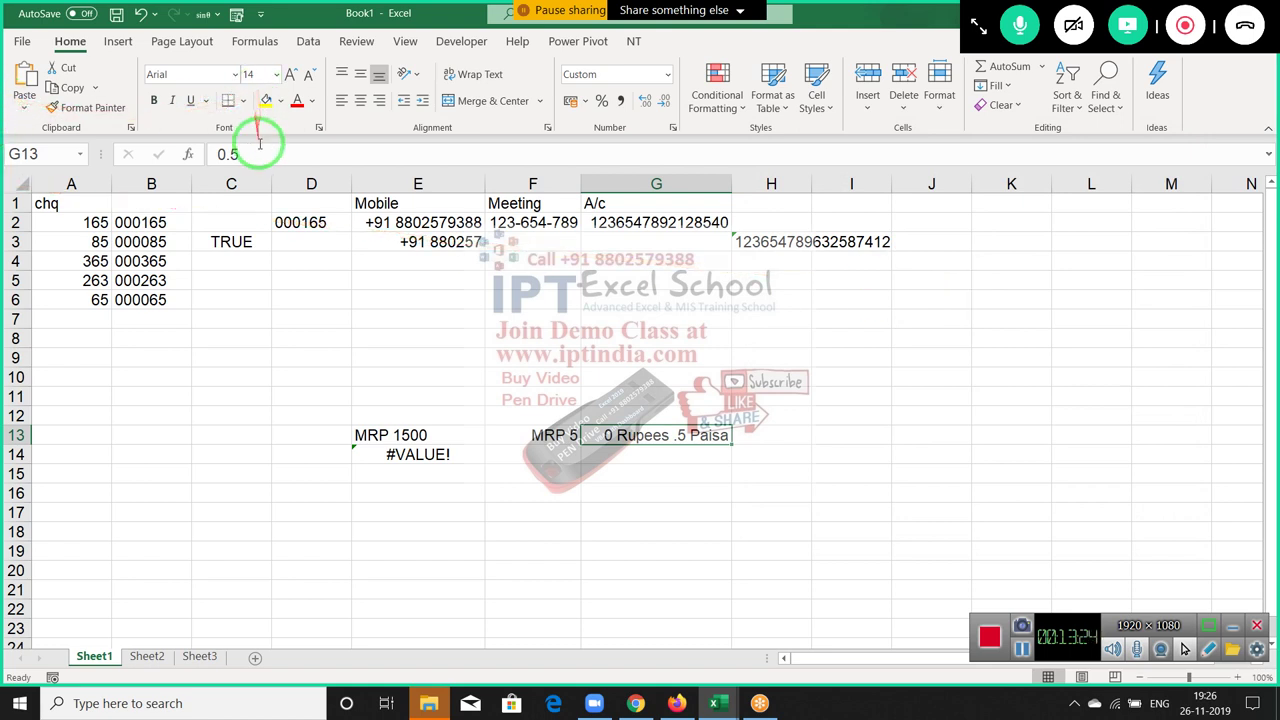
Check G13's stored value 0.5 in the formula bar, leaving it unchanged
drag(259, 146, 218, 155)
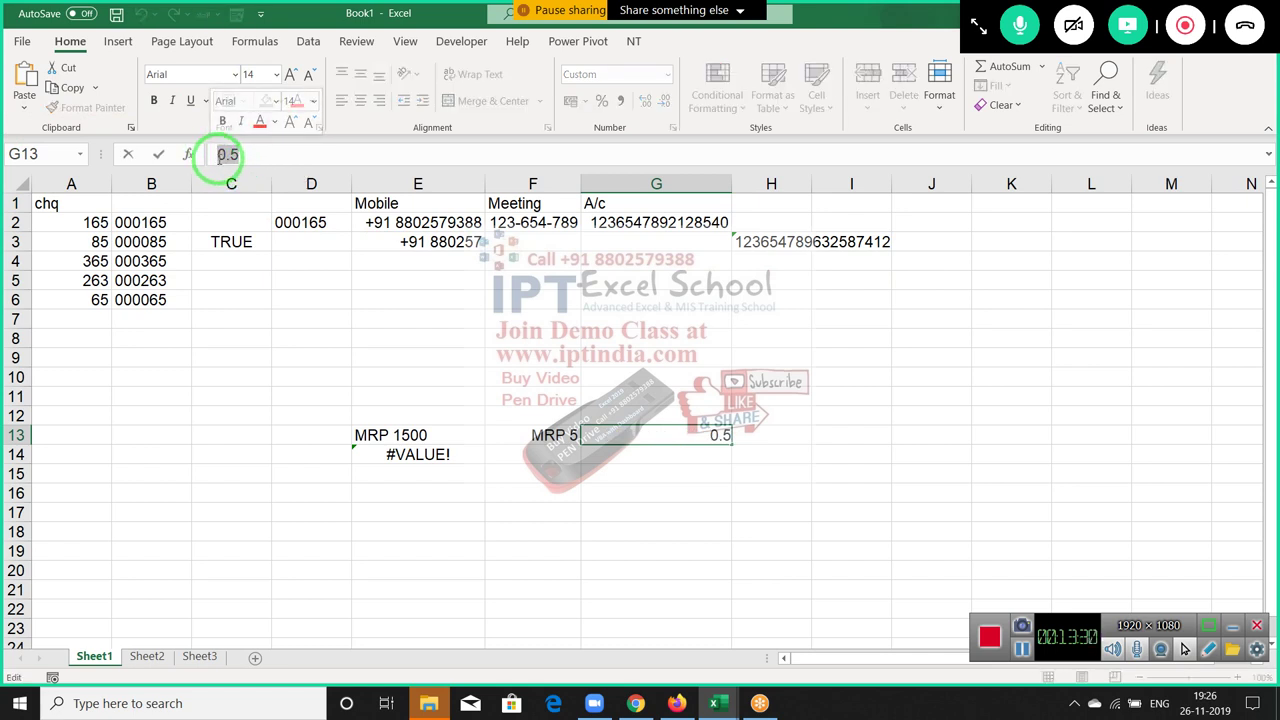
click(233, 154)
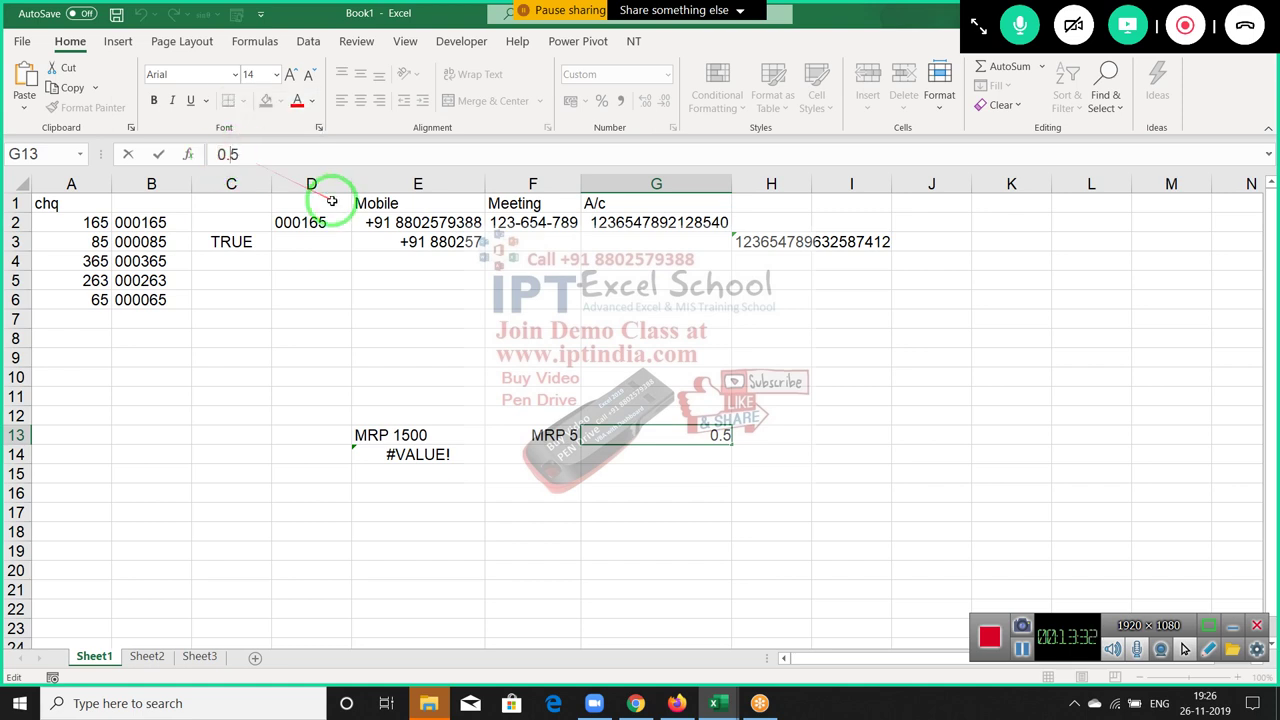
key(Return)
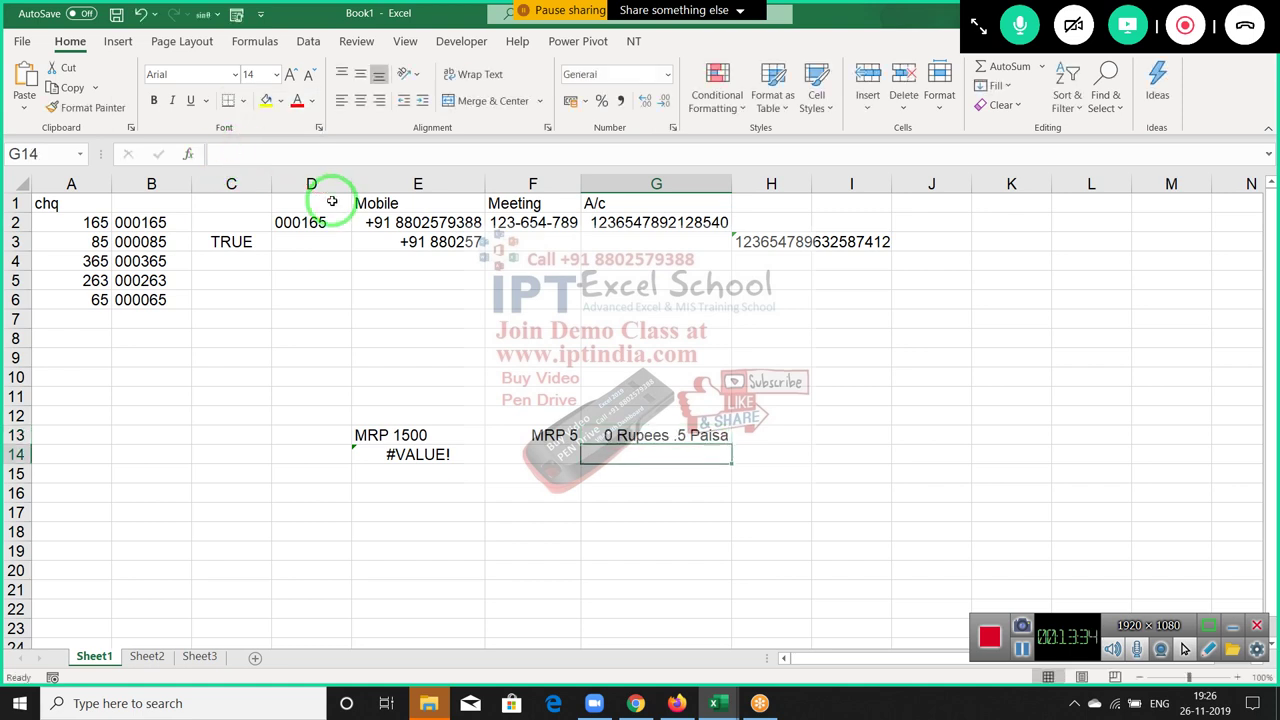
key(Up)
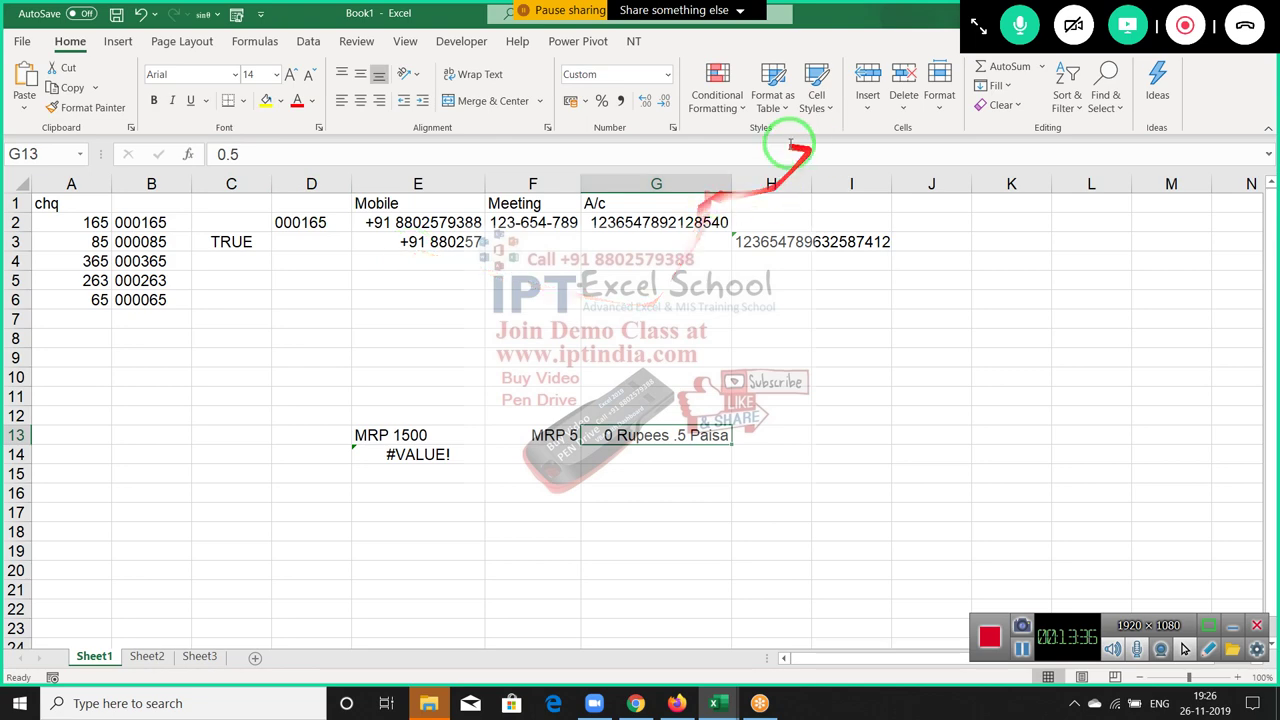
Replace the ## paisa digits with 00 in G13's custom format code
click(674, 126)
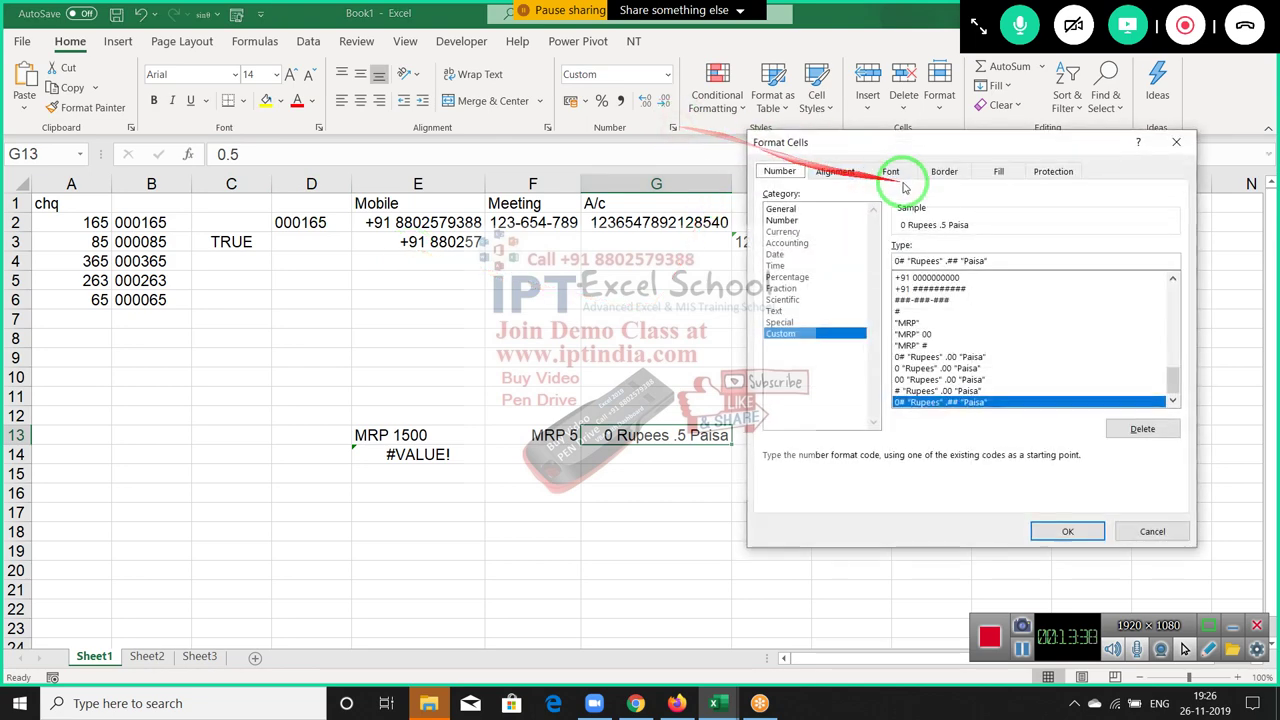
click(953, 261)
double_click(953, 261)
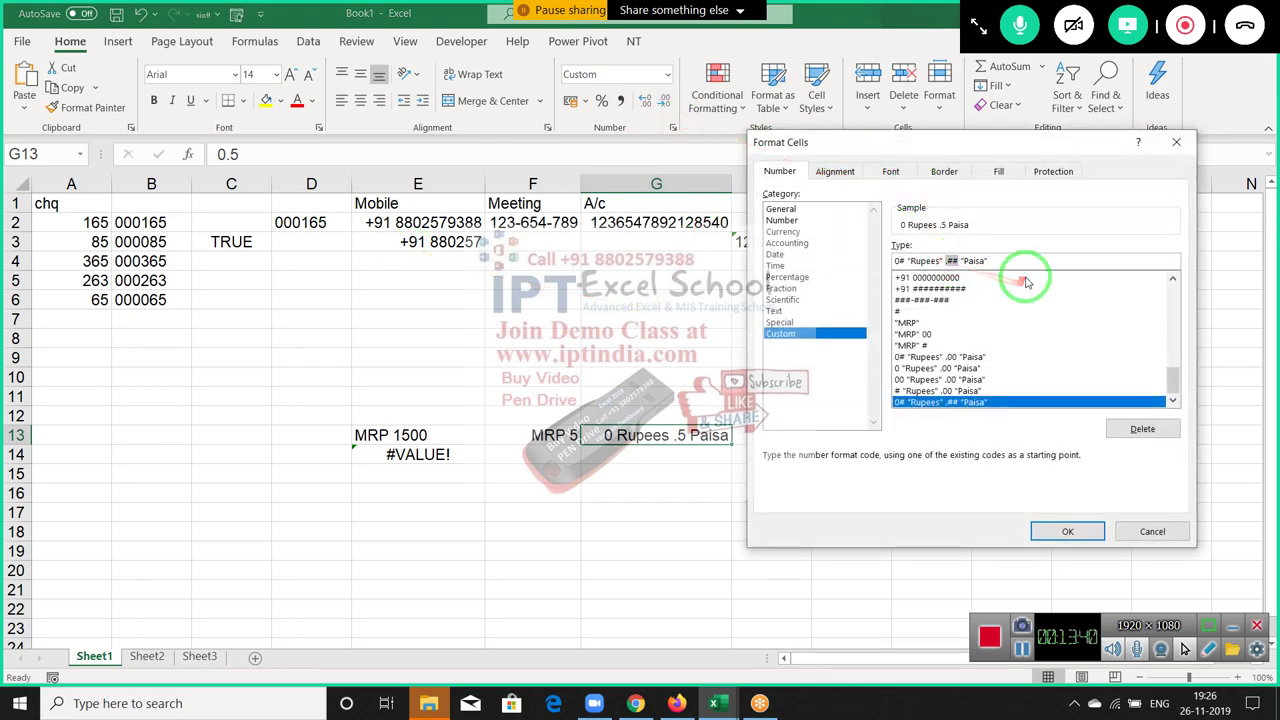
text(00)
key(Return)
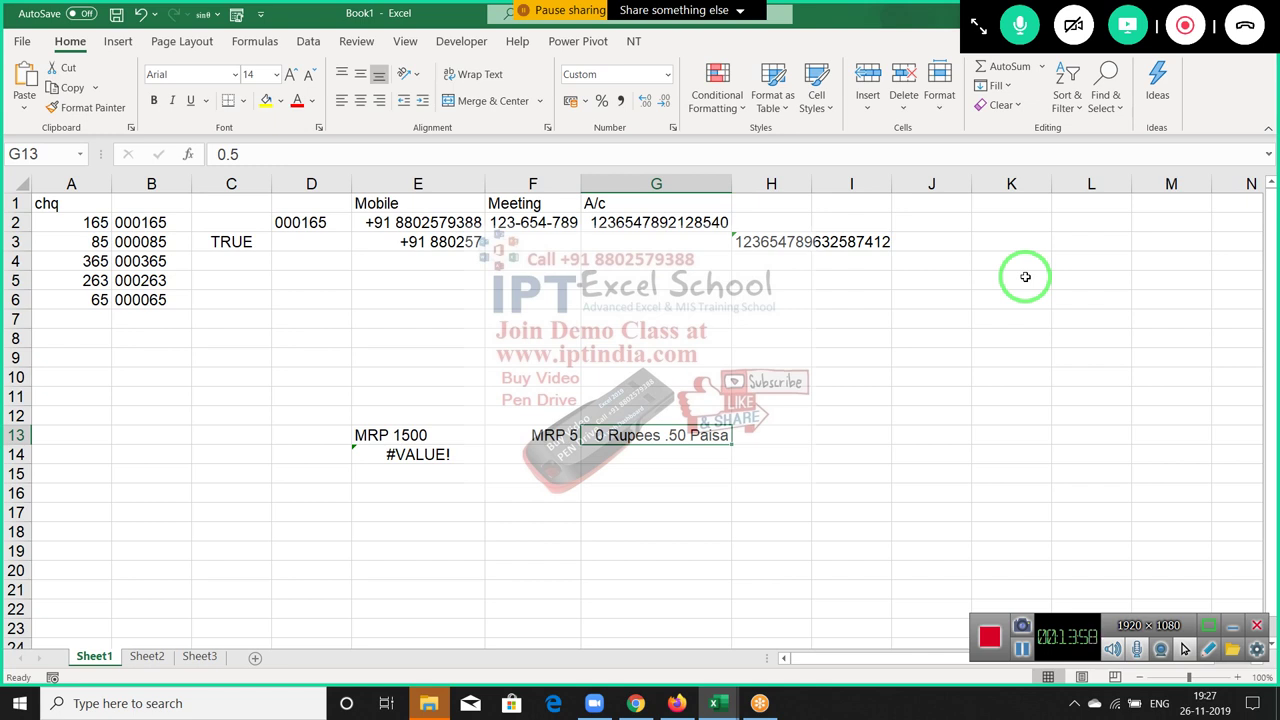
Enter heading CC in K1 and the text 4521 XXXX XXXX 8541 in K2
click(978, 205)
text(C)
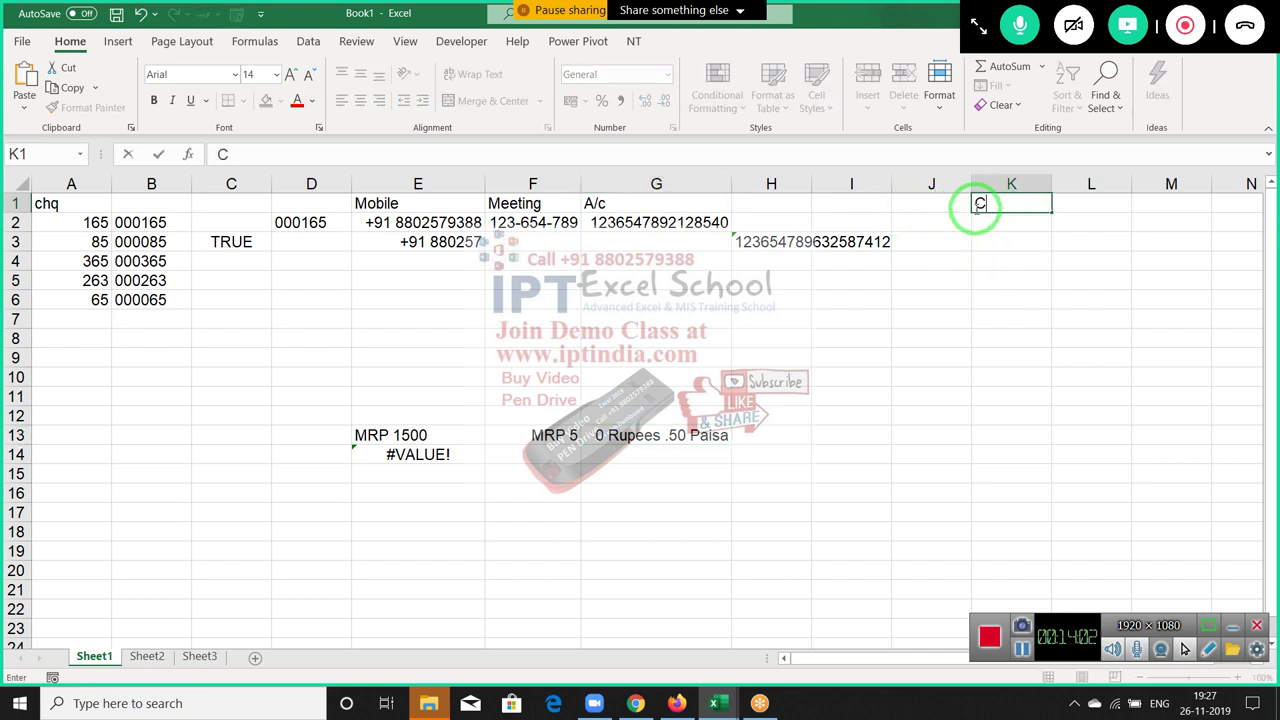
text(C)
key(Return)
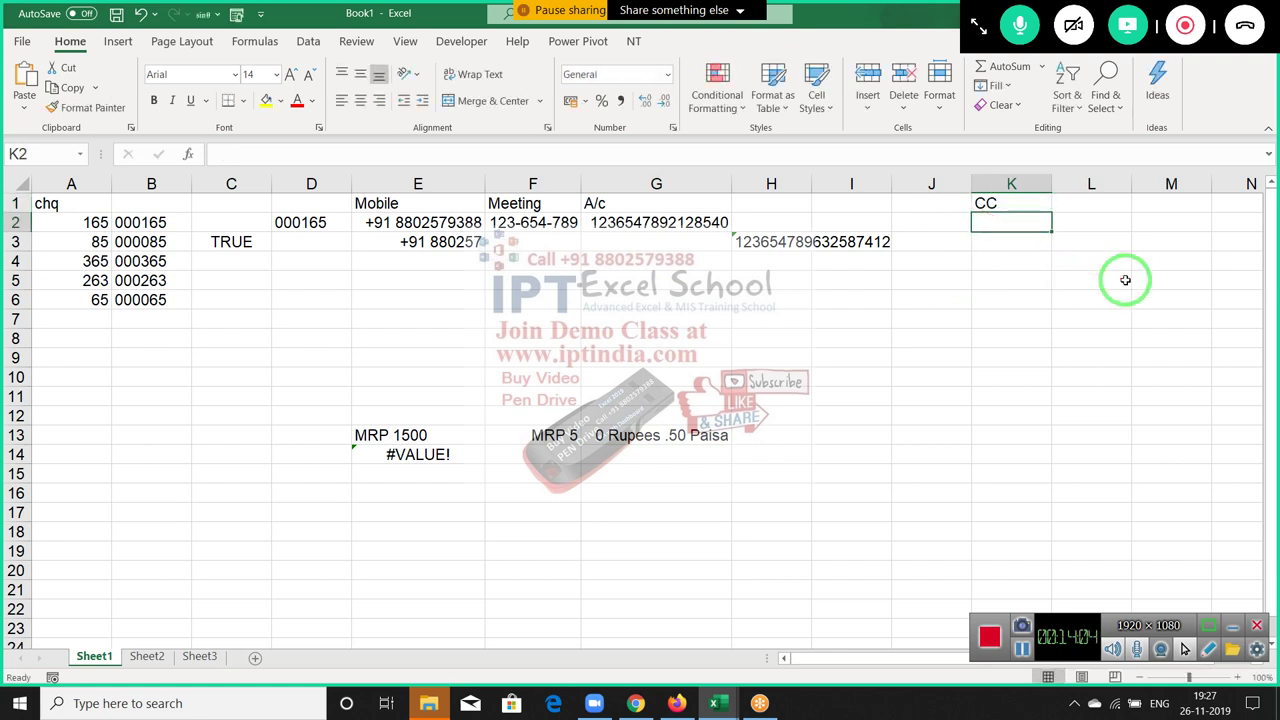
text(4521 )
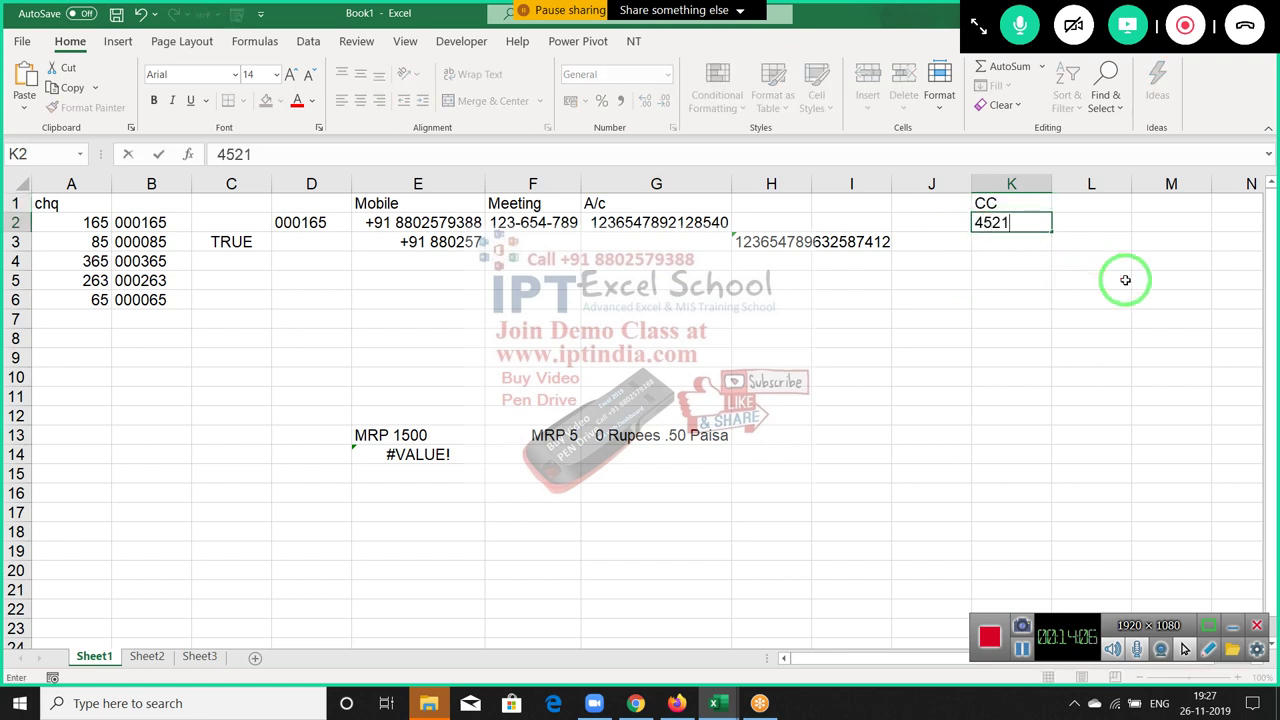
text(XXX)
text(X)
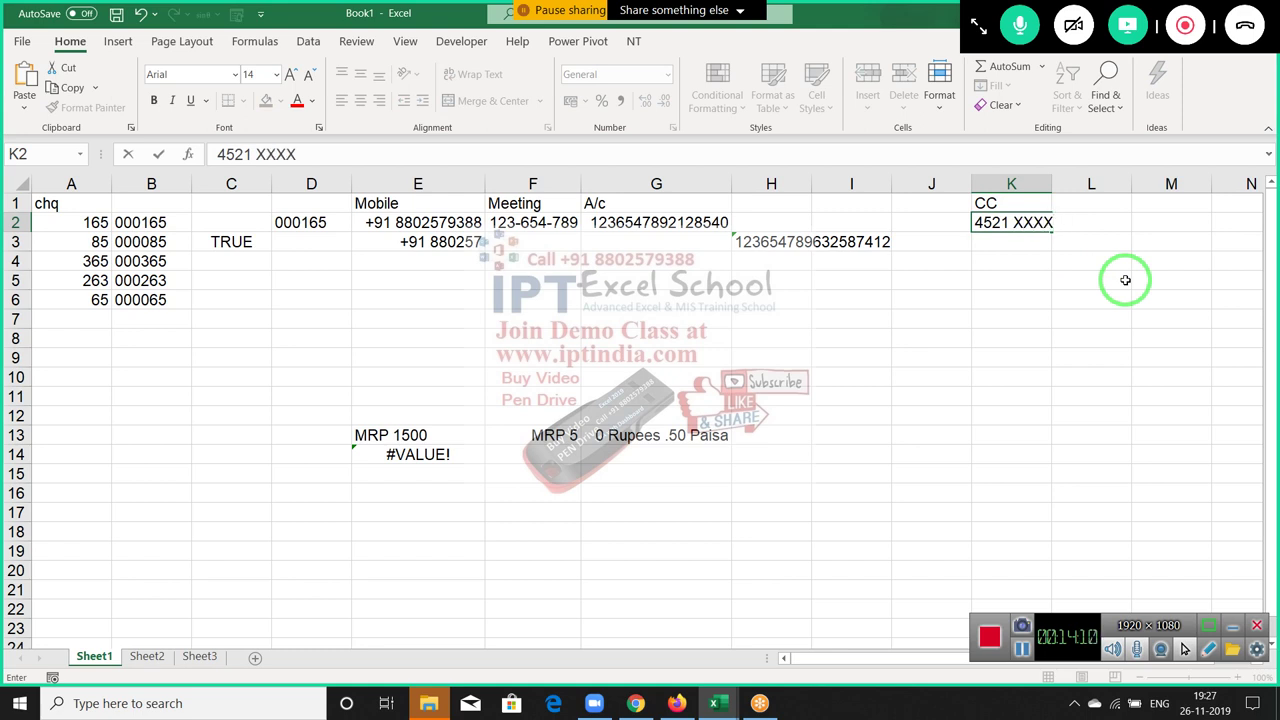
text( XXXX)
text( 8541)
key(Return)
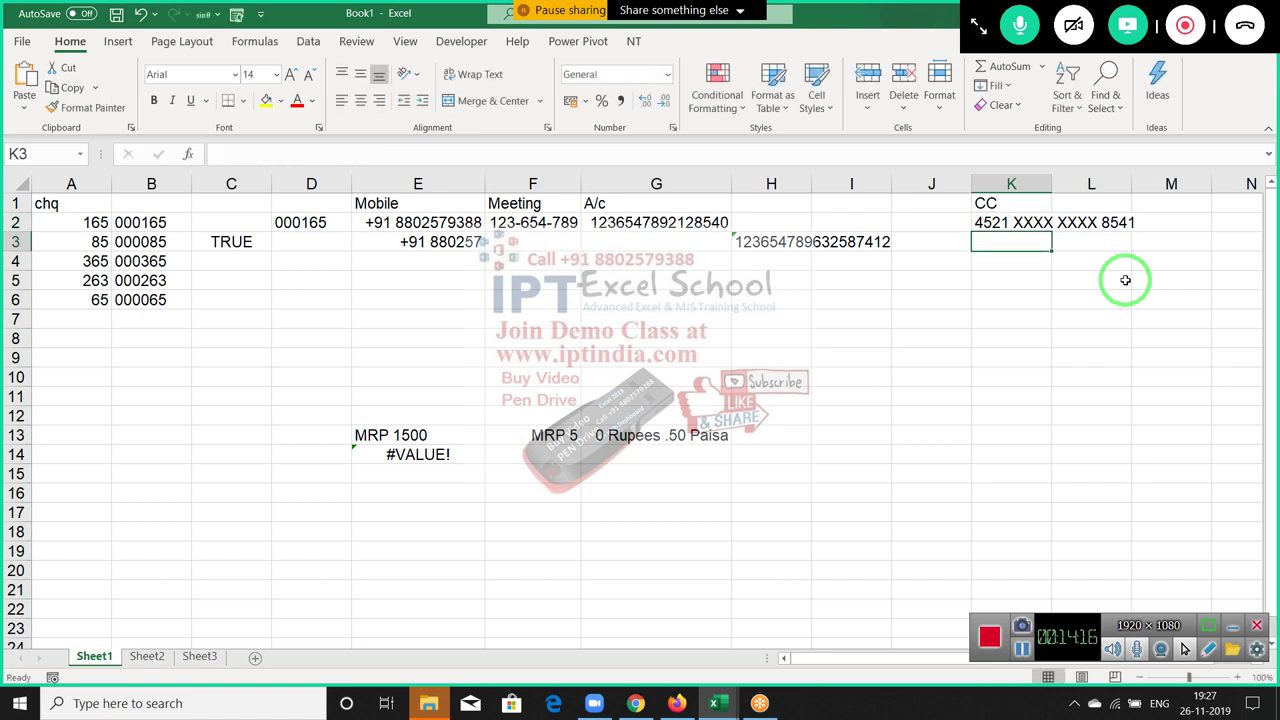
Enter the number 45217896 in K3 and reselect it
text(45)
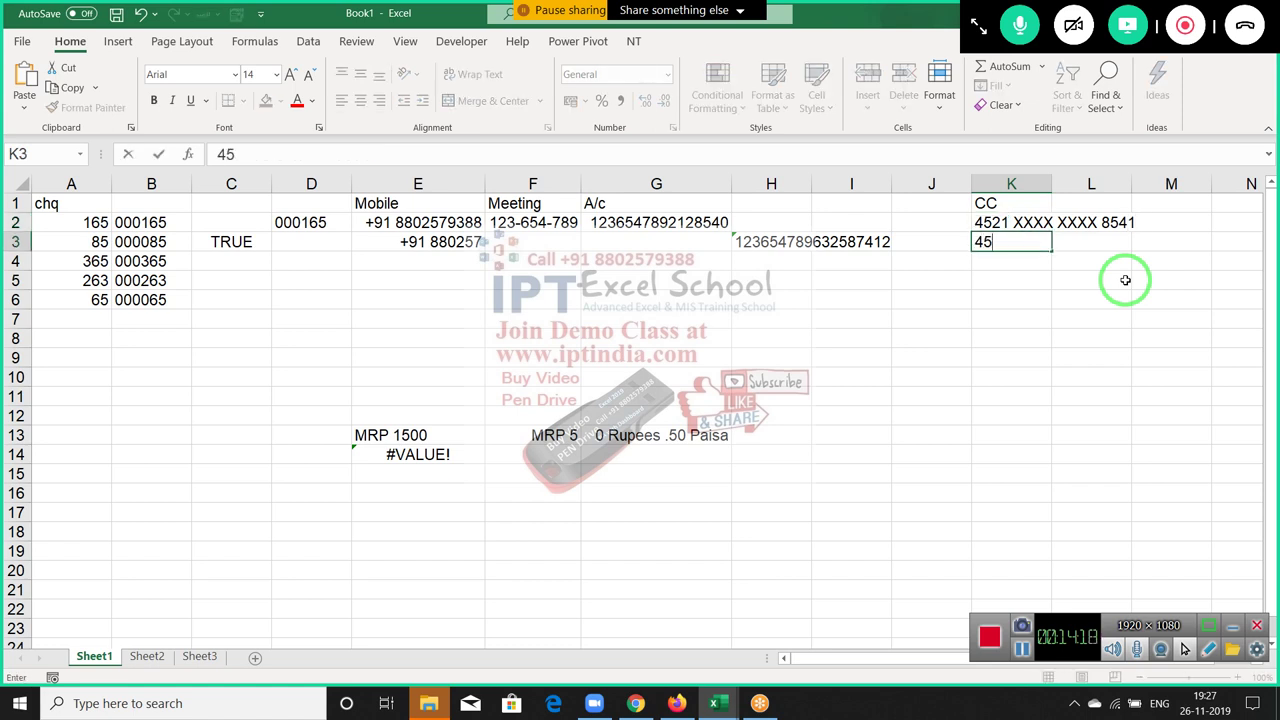
text(217896)
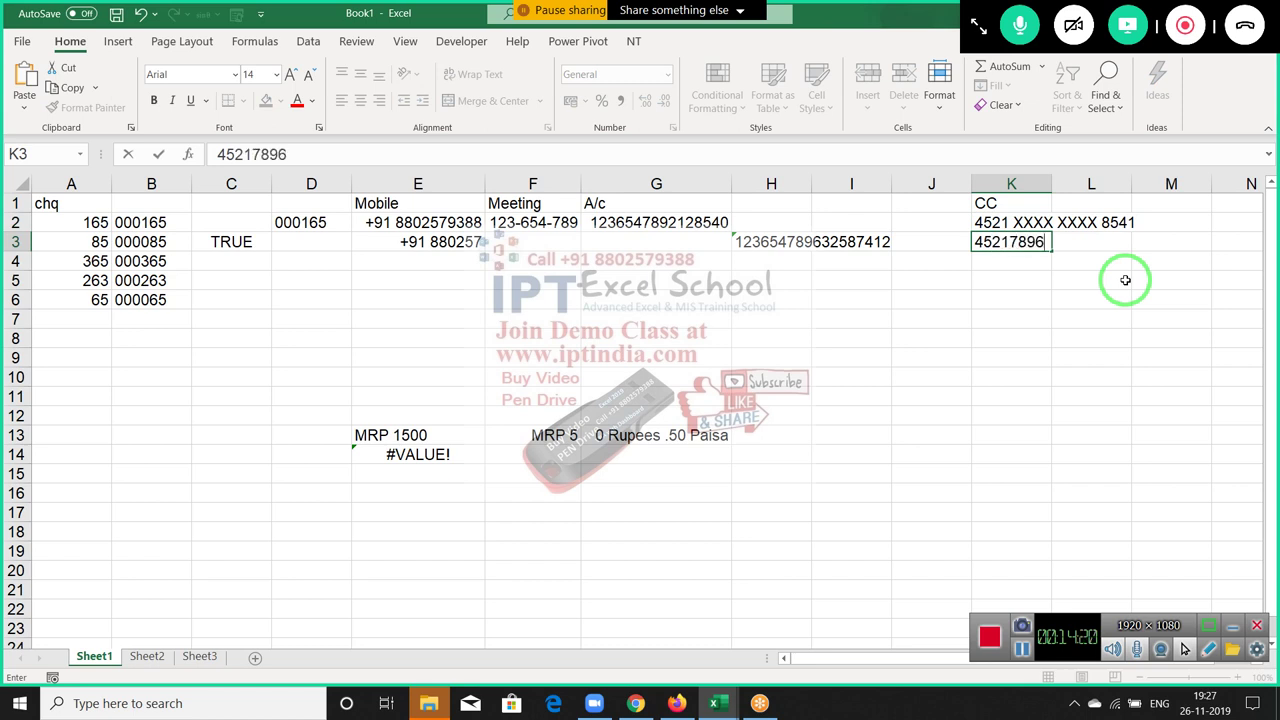
key(Return)
key(Up)
key(Up)
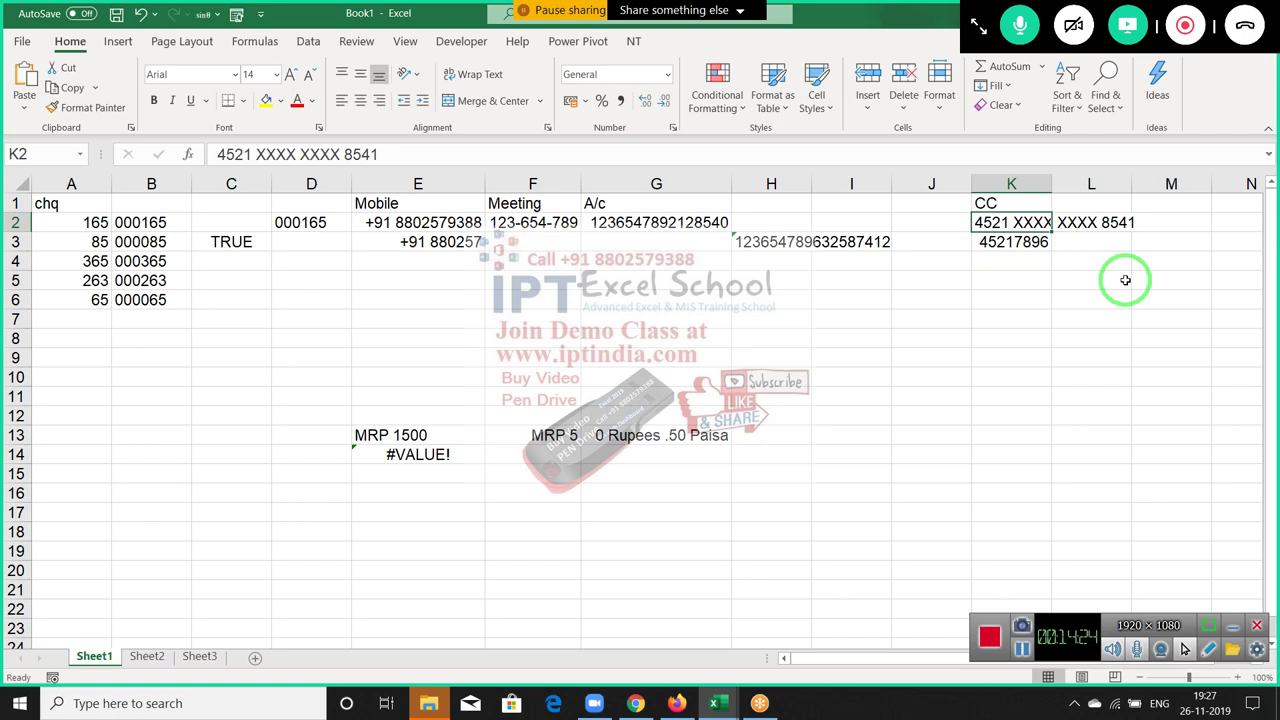
key(Down)
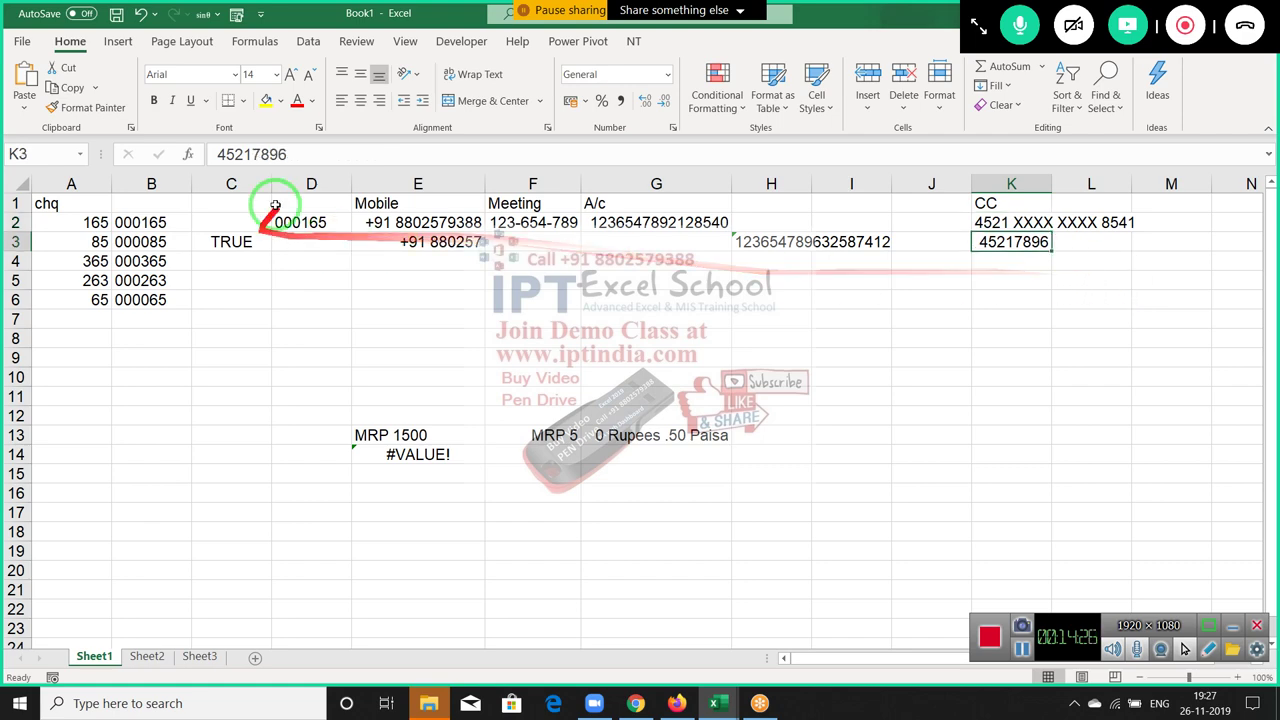
Apply the custom format #### "XXXX XXXX" #### to K3, showing 4521 XXXX XXXX 7896
click(318, 127)
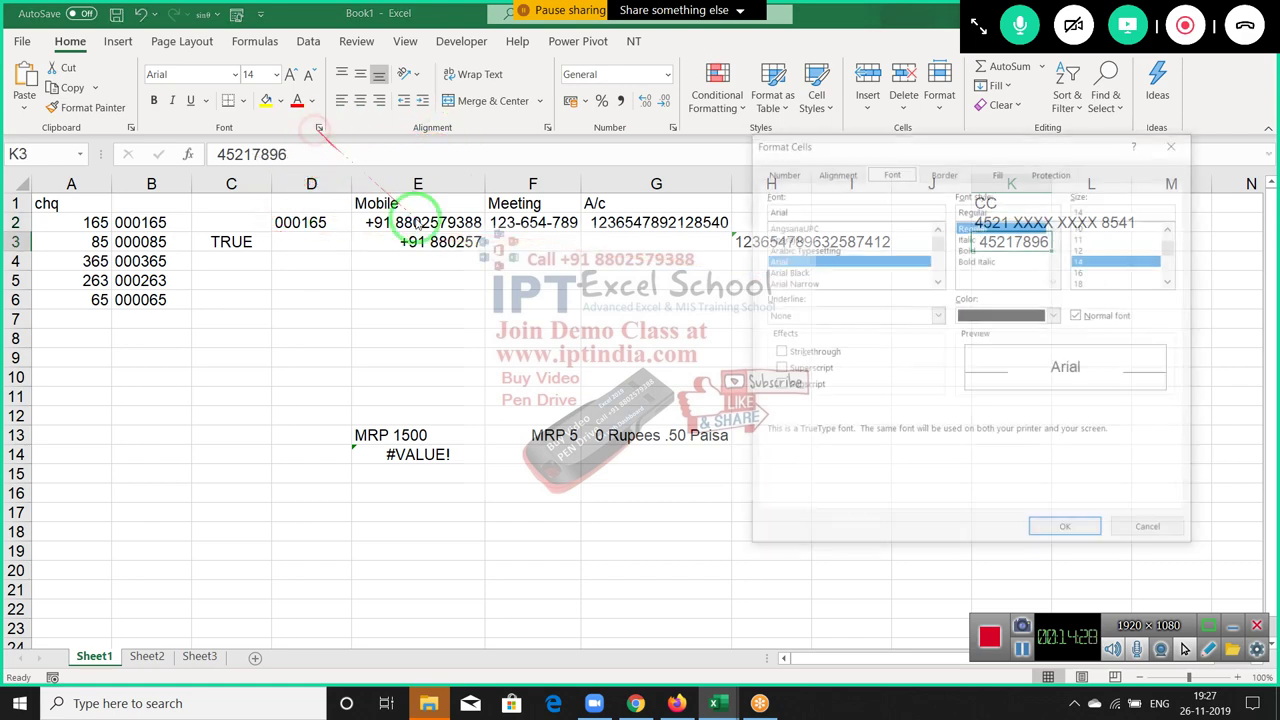
drag(900, 143, 454, 171)
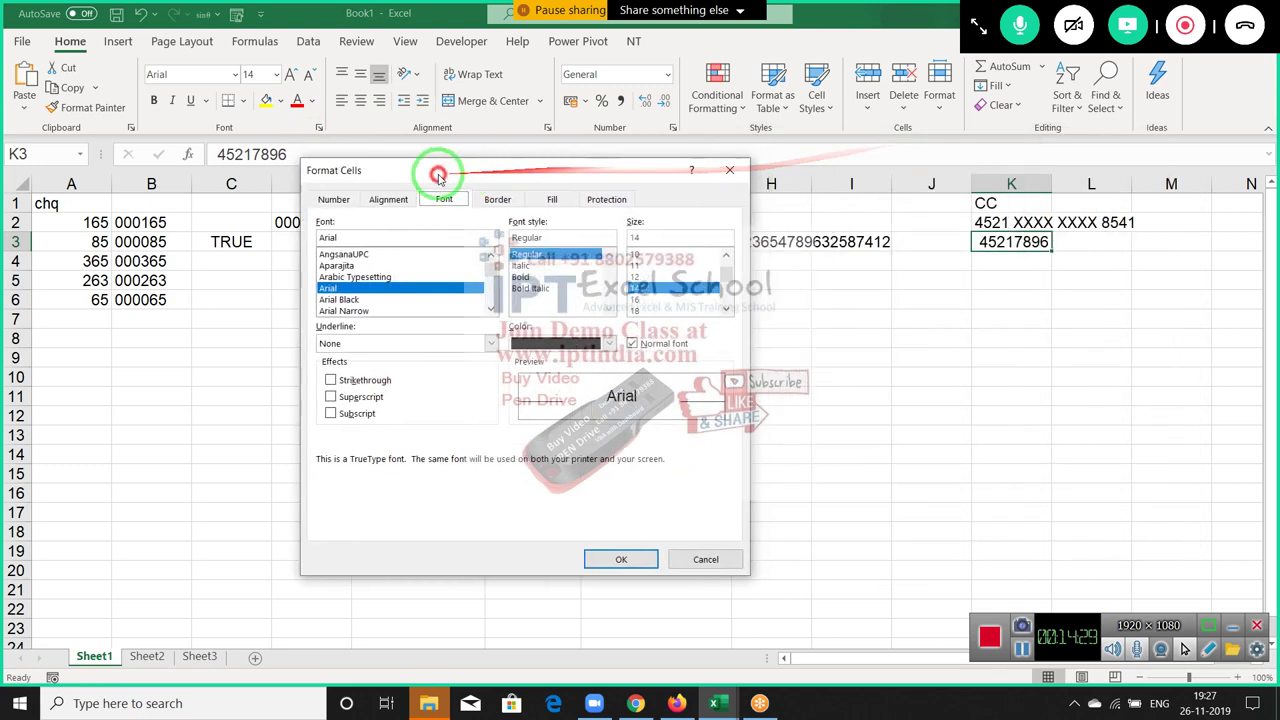
click(318, 203)
click(333, 361)
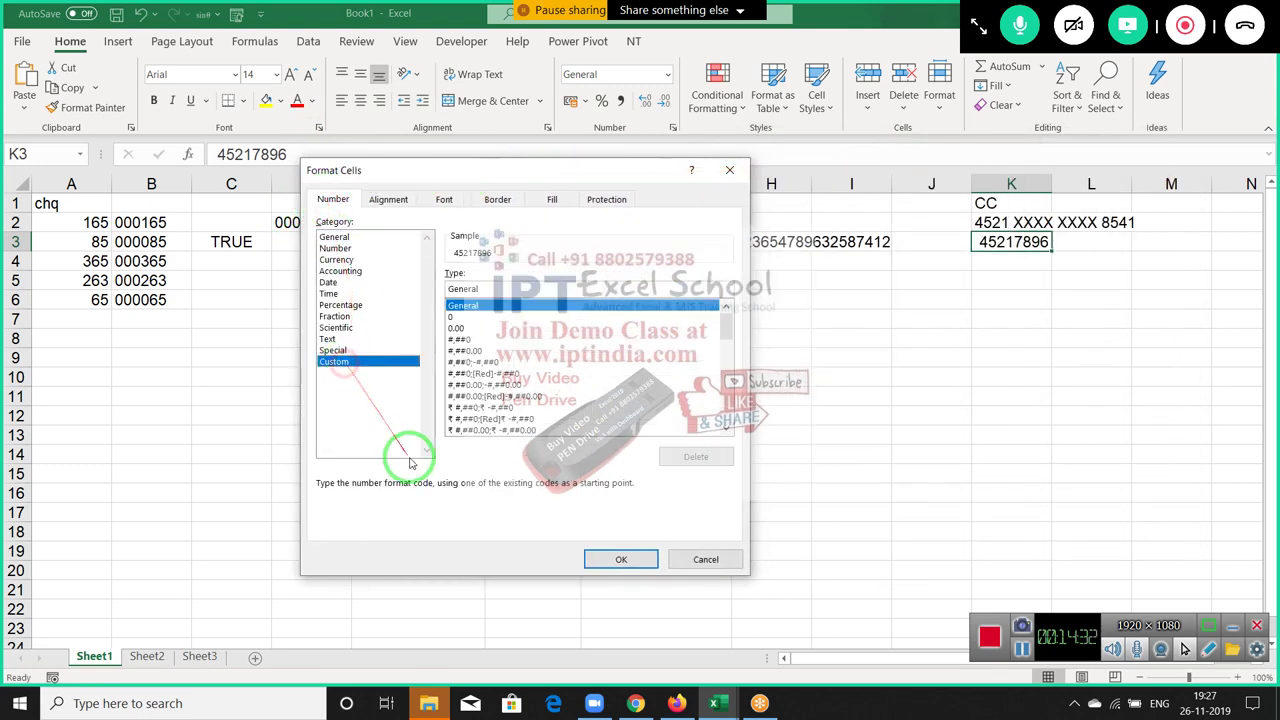
click(421, 294)
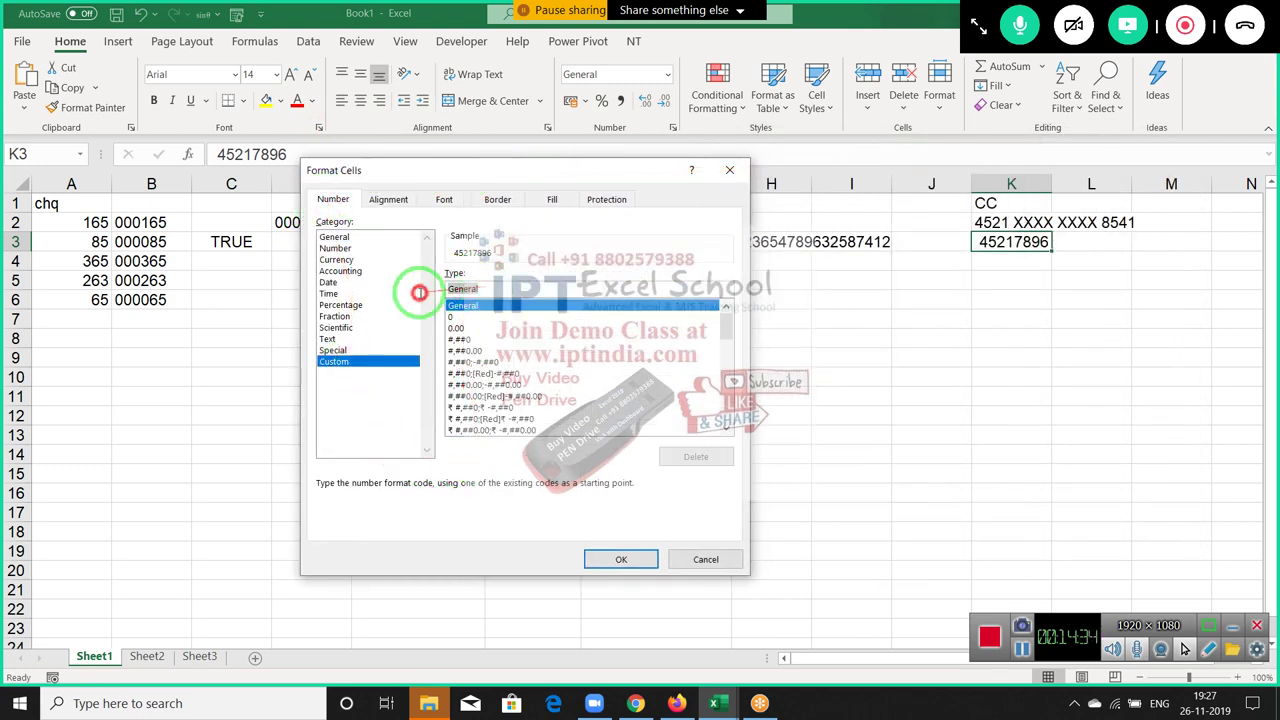
text(###)
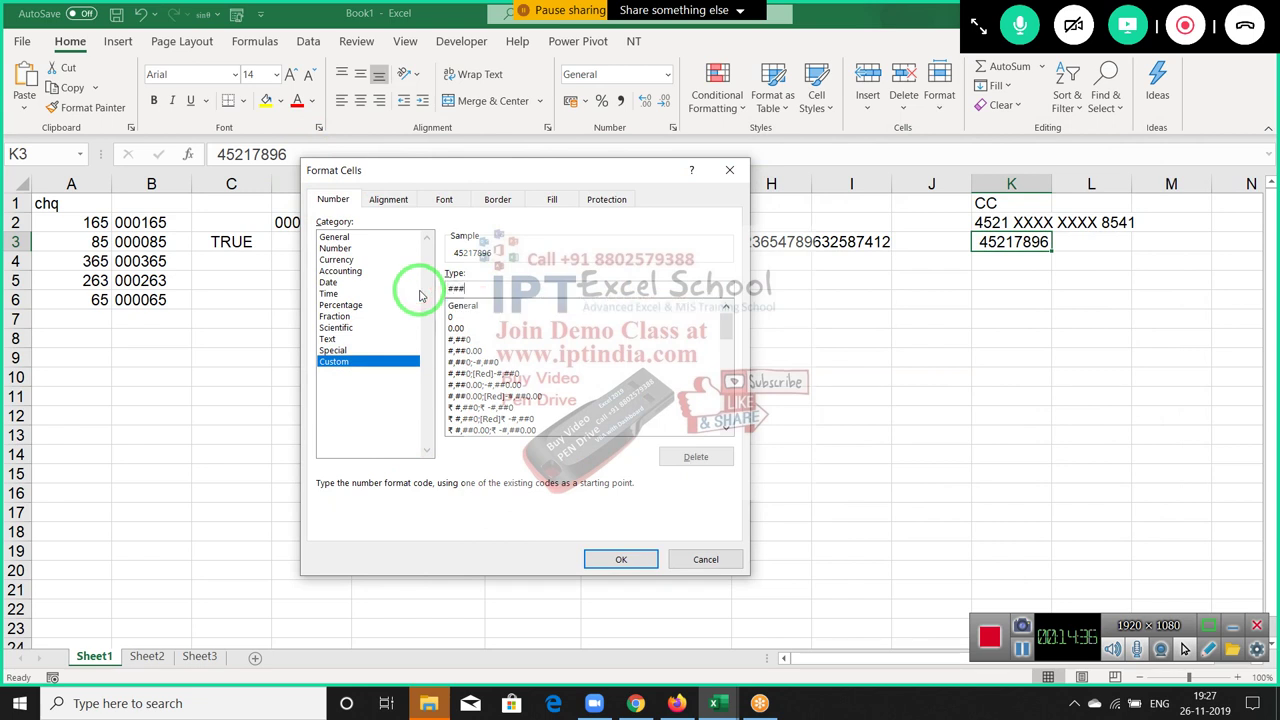
text(#)
text(XXXX)
key(BackSpace)
text(X)
text( XXXX)
text(")
text( #)
text(###)
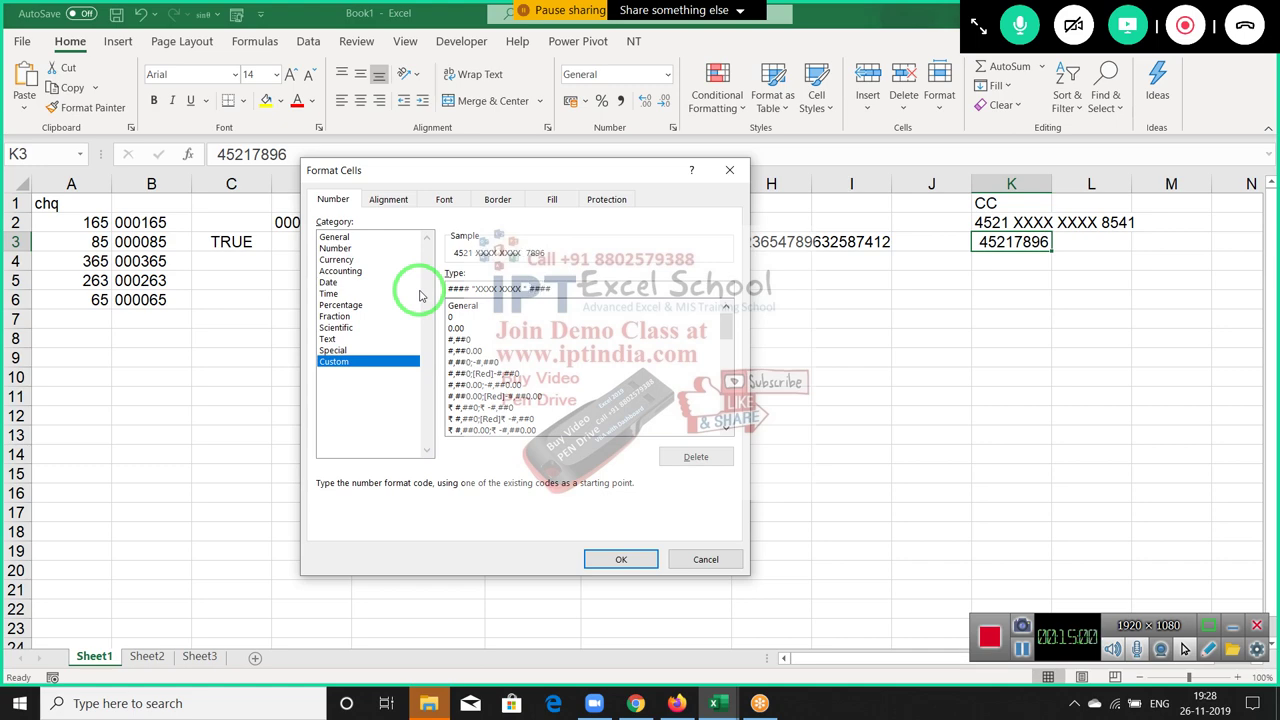
key(Return)
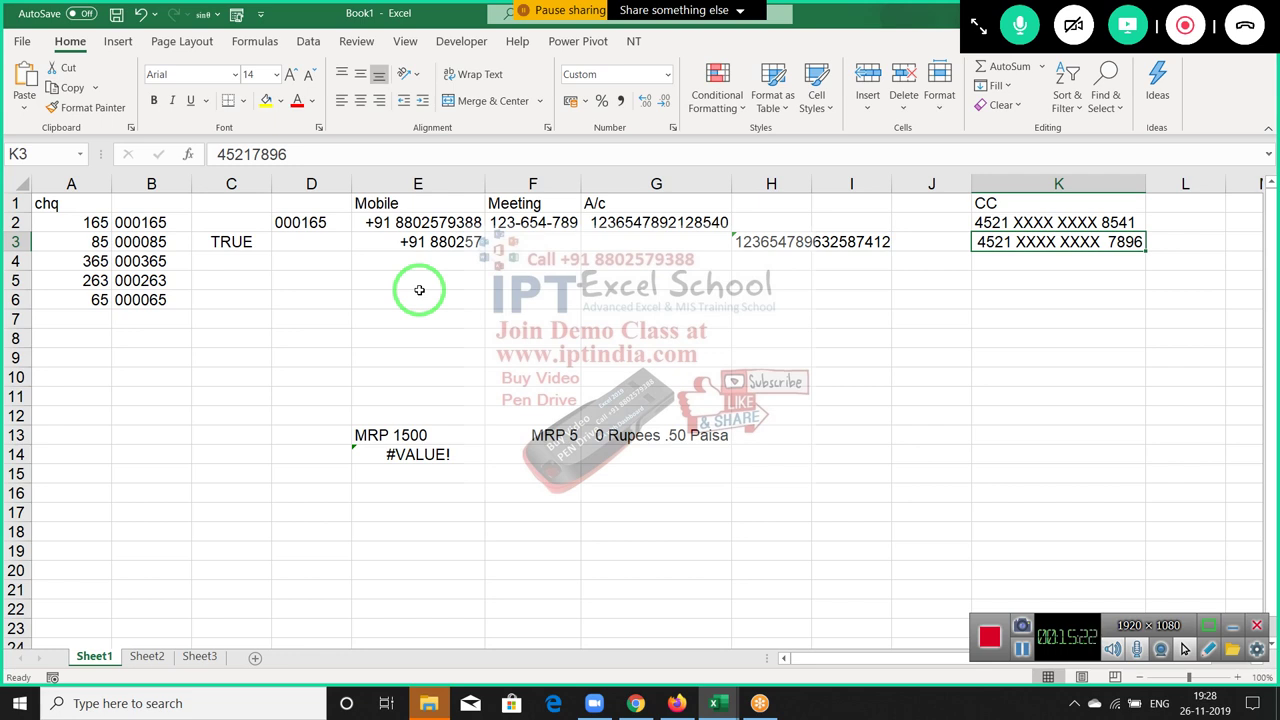
key(F2)
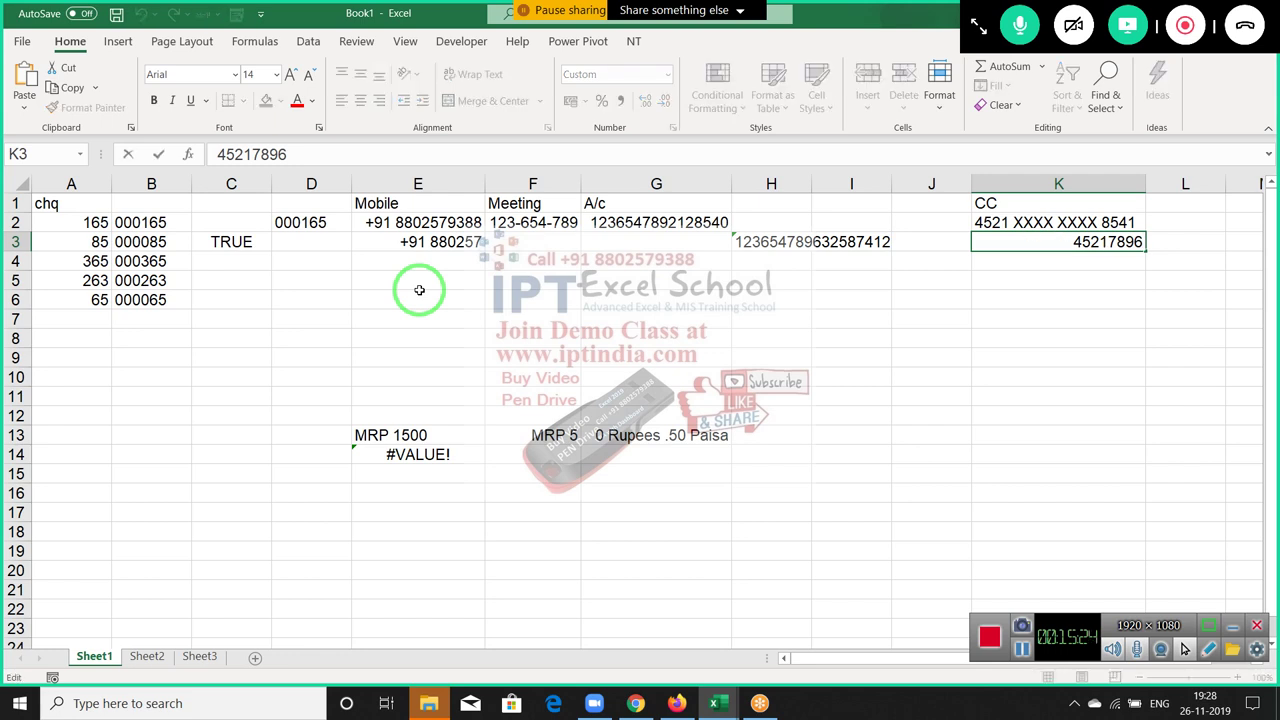
key(BackSpace)
key(Return)
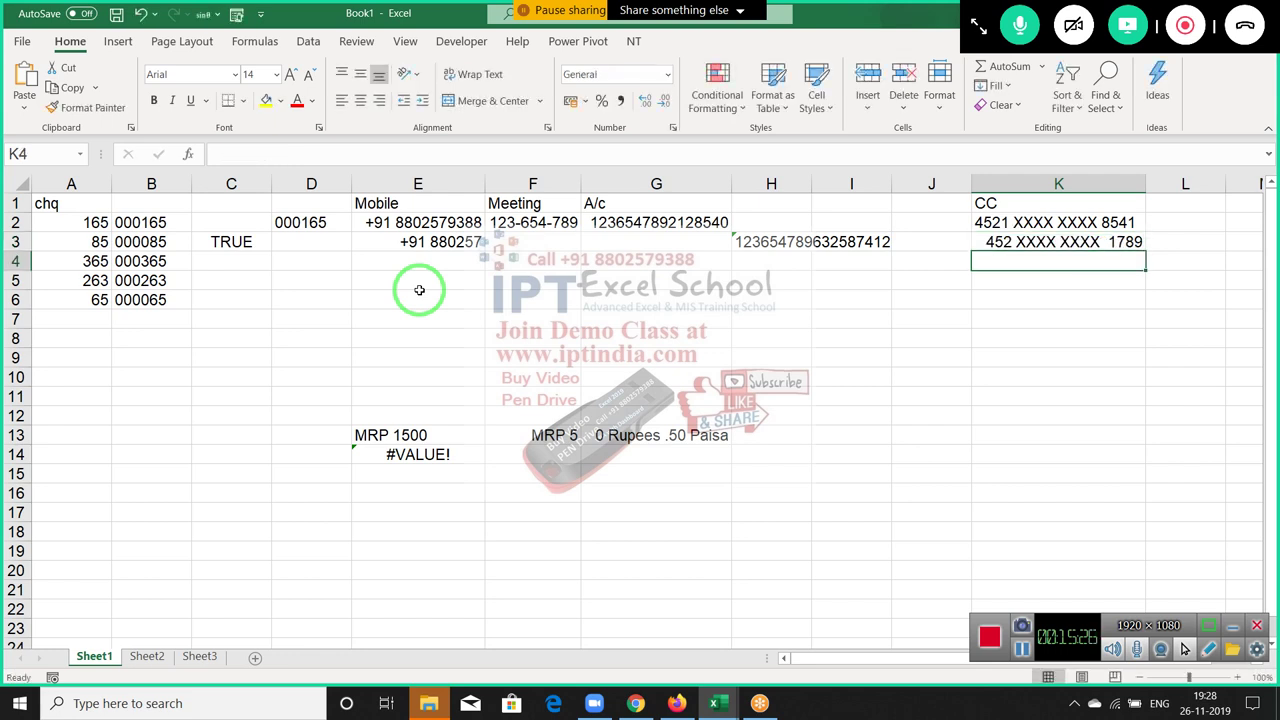
key(Up)
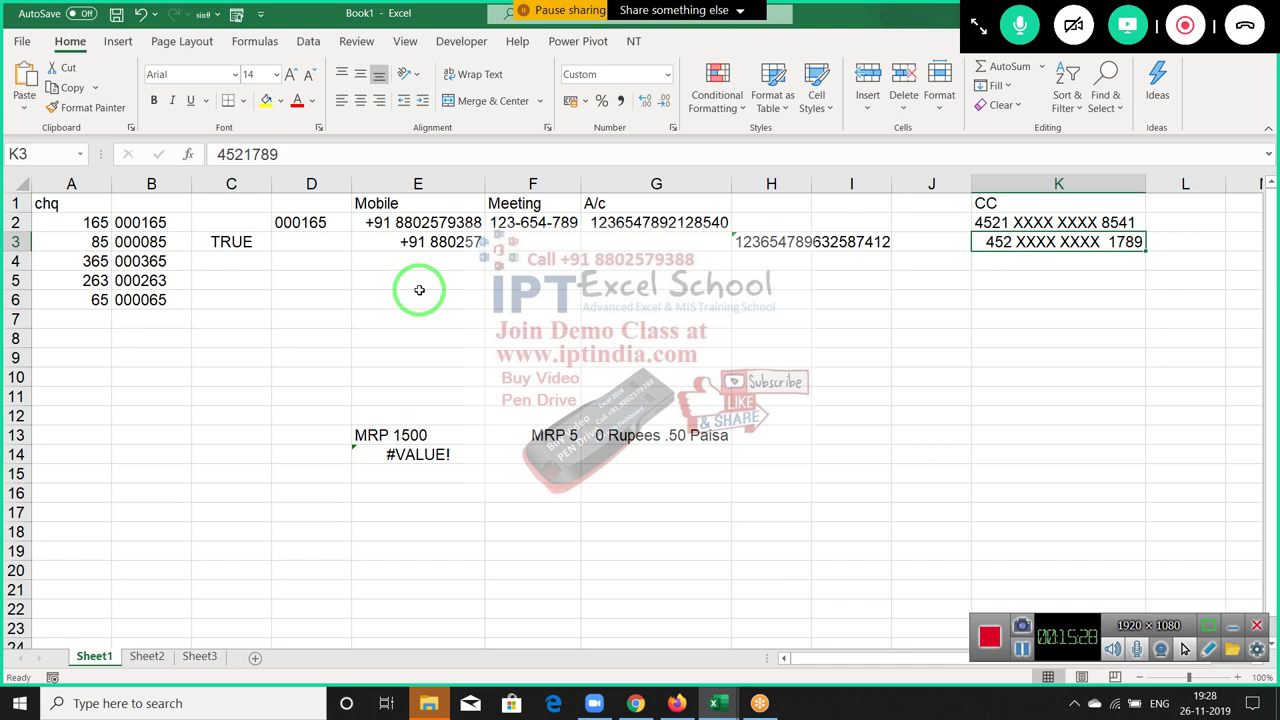
click(1008, 242)
double_click(1008, 242)
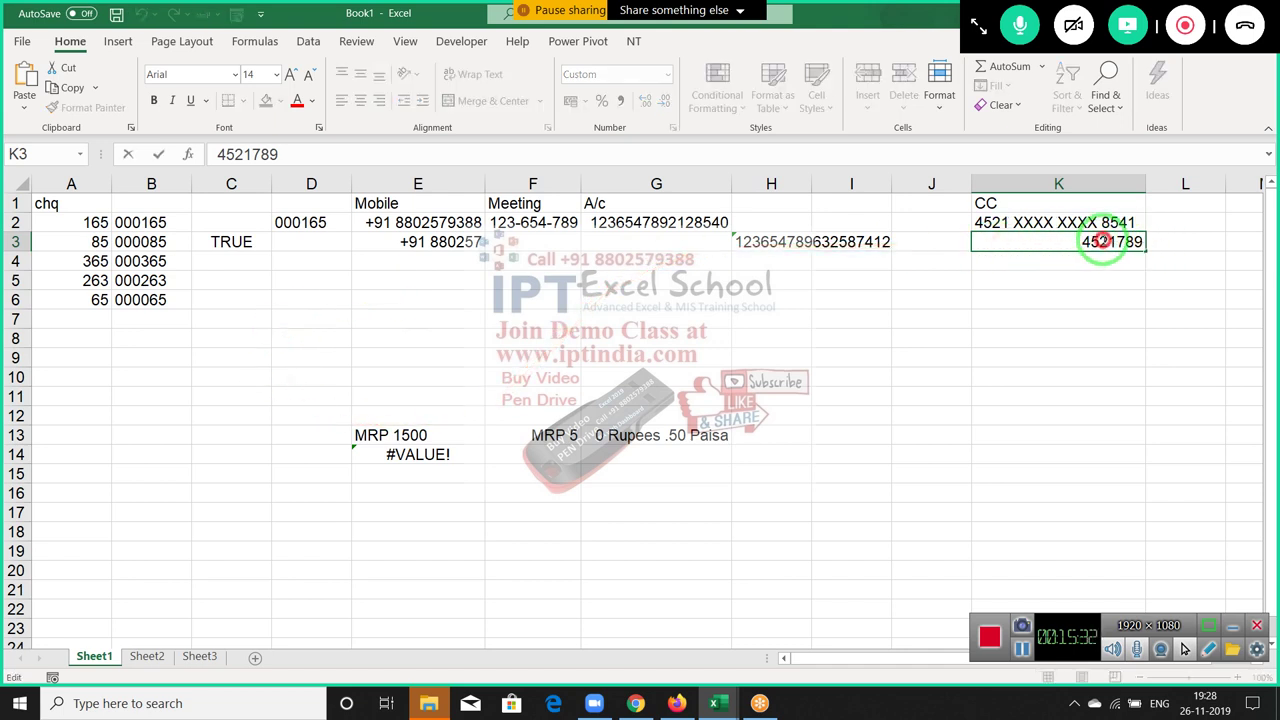
key(Escape)
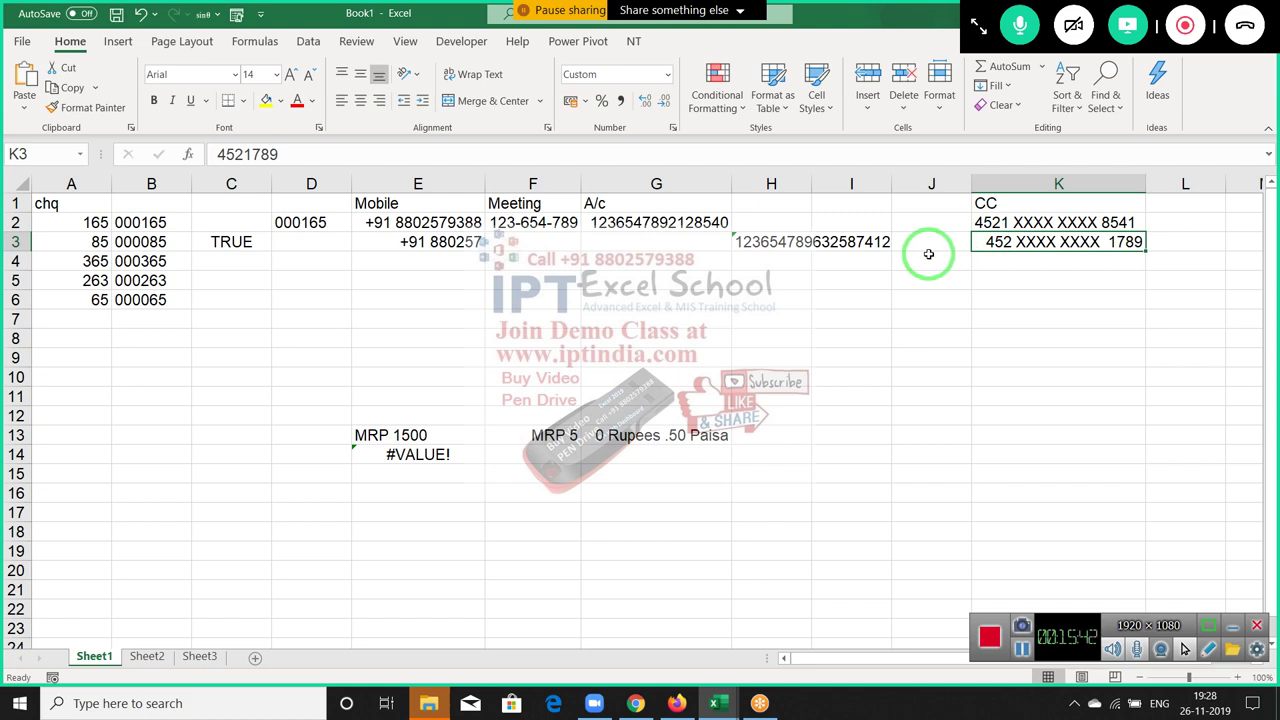
key(ctrl+z)
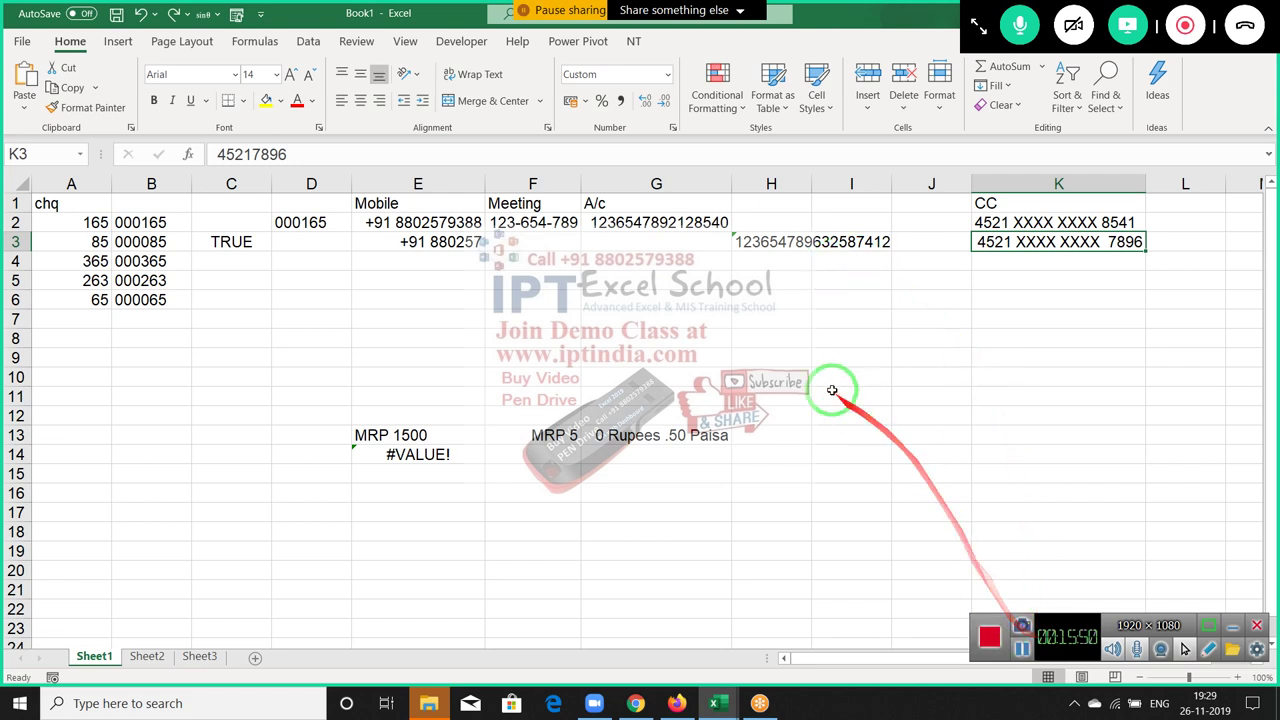
Select the worked range A1:K13, then type '20 Example' into C17
click(804, 357)
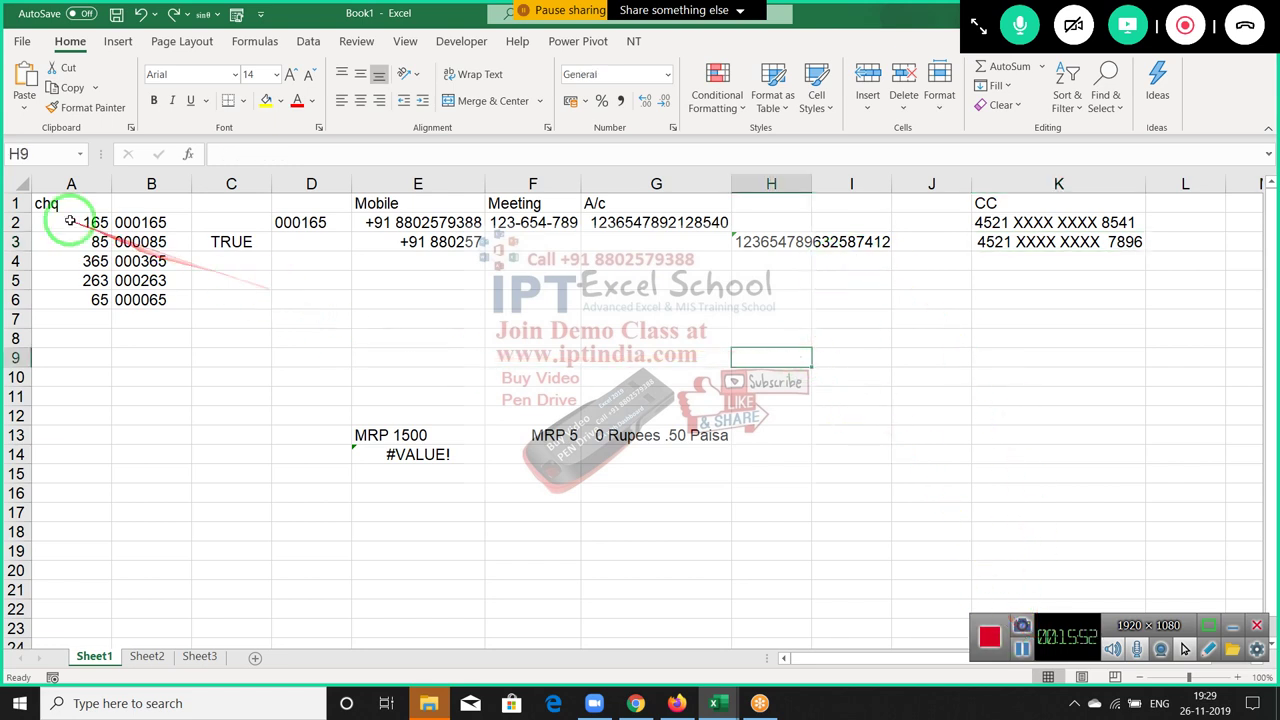
mouse_move(55, 203)
mouse_down()
mouse_move(1117, 437)
mouse_move(1120, 462)
mouse_up()
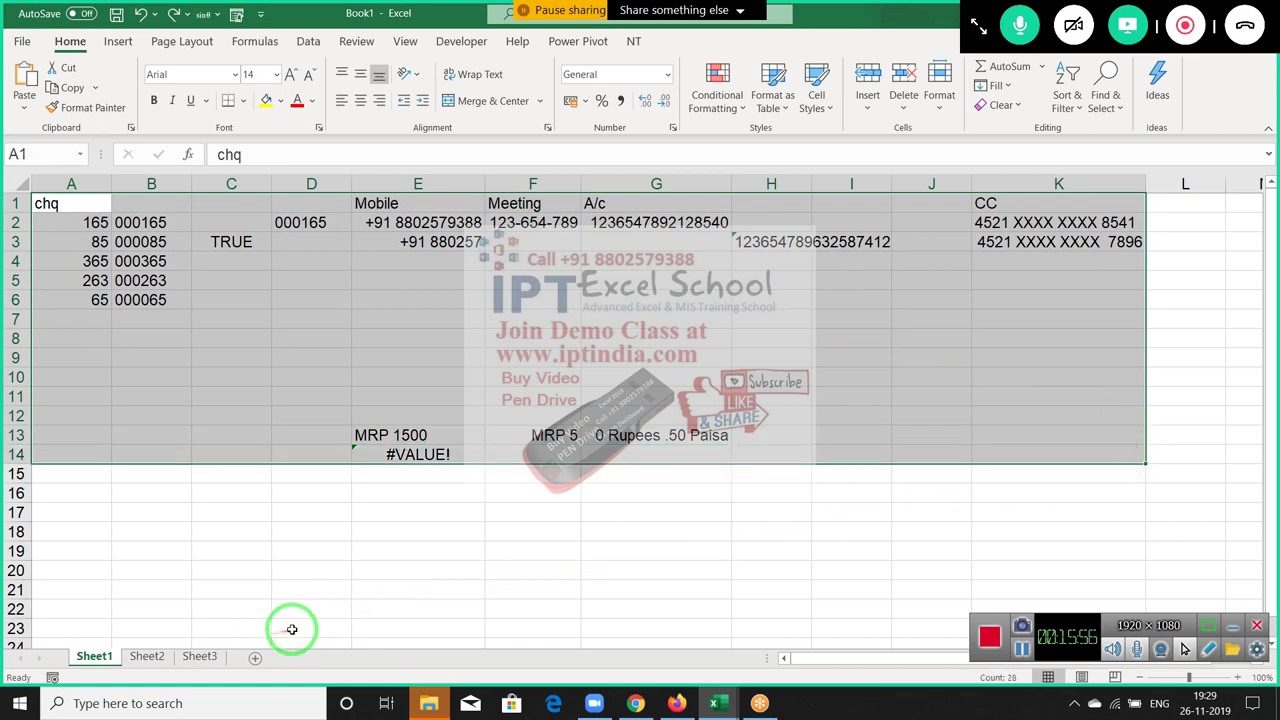
double_click(229, 514)
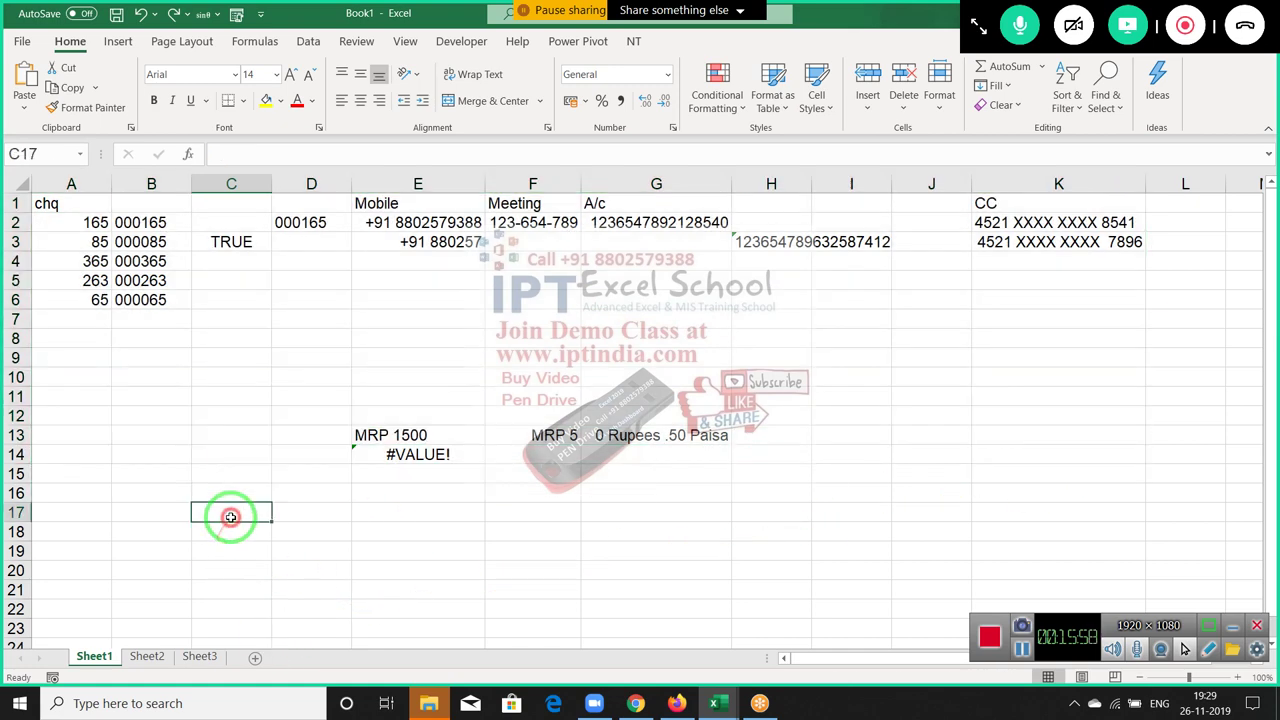
text(20)
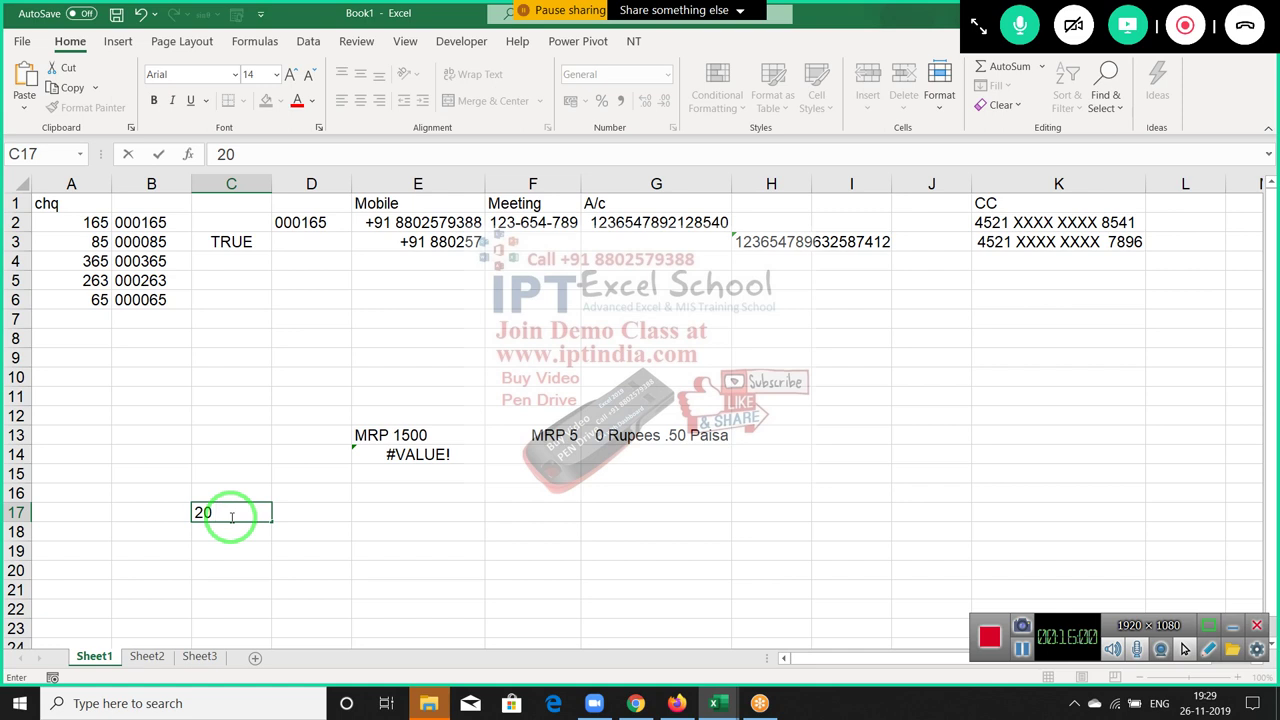
text( Exam)
text(ple)
key(Return)
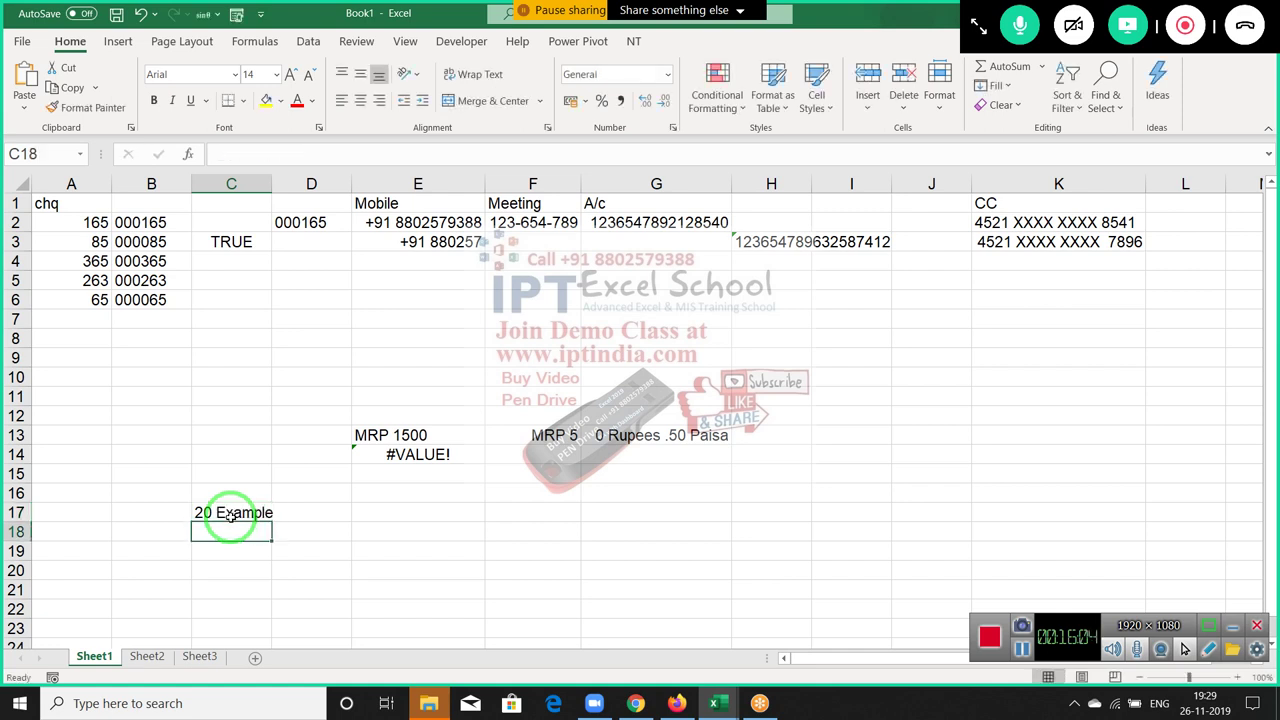